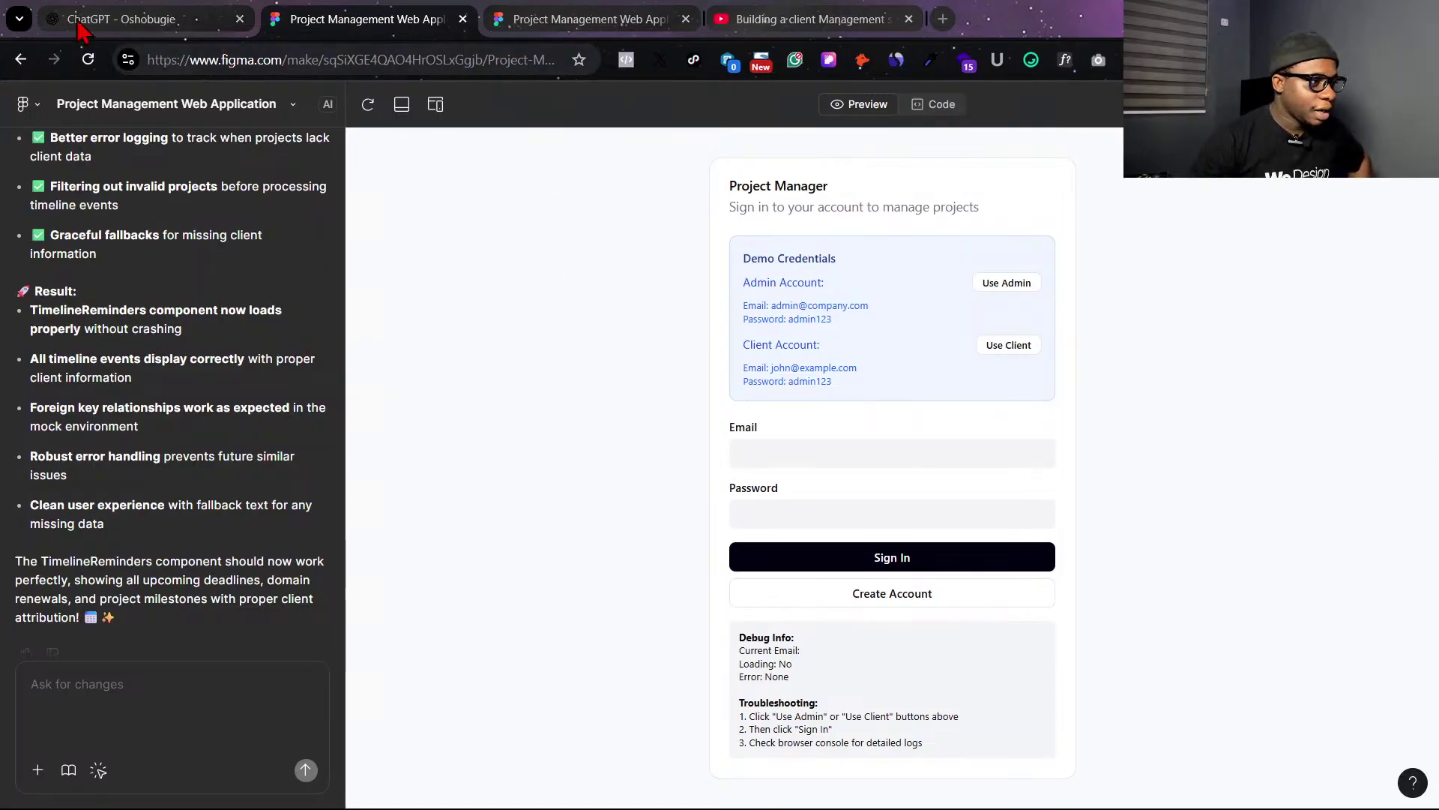
Examine the published project management app's Dashboard, Client Management, Projects and Timeline & Reminders pages.
click(586, 21)
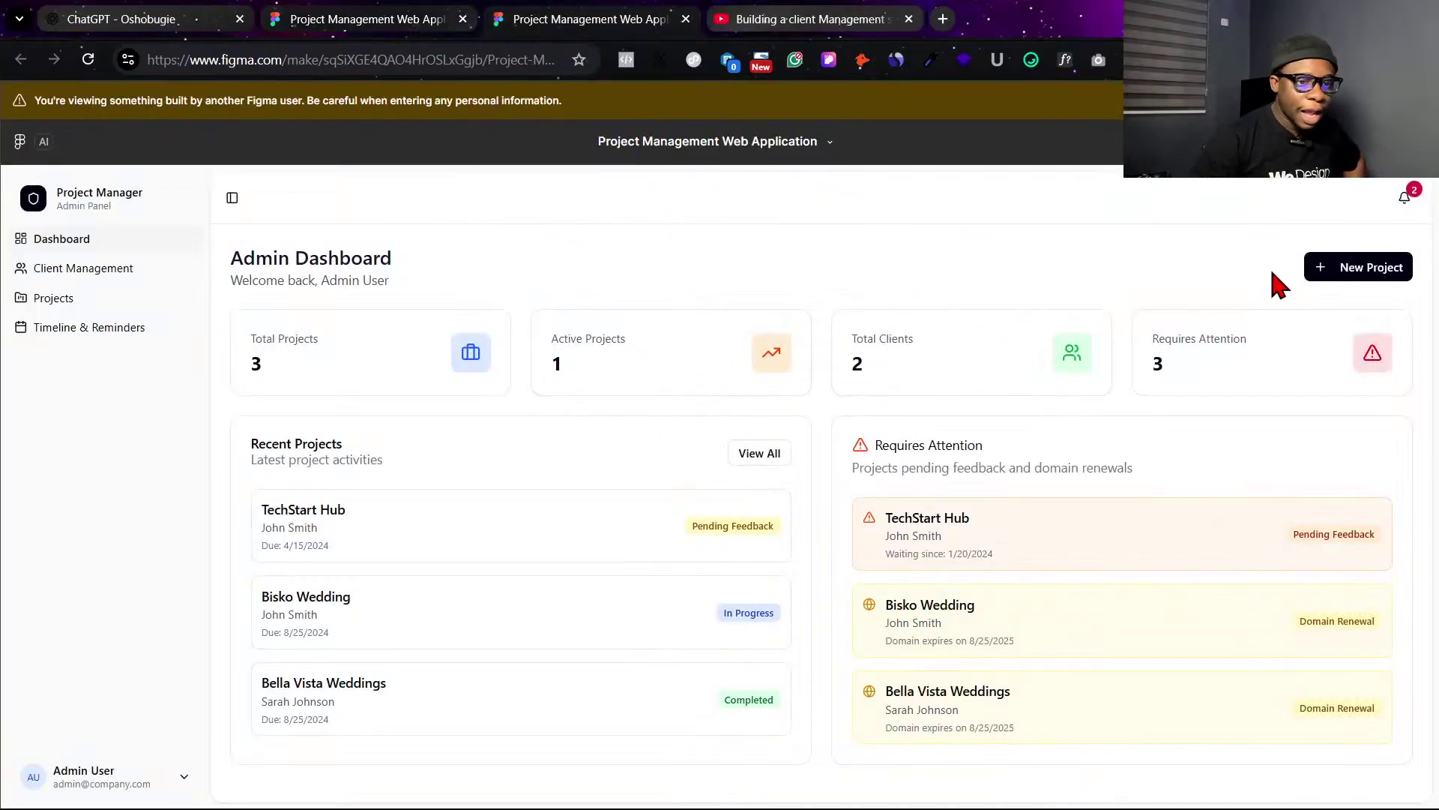
click(591, 30)
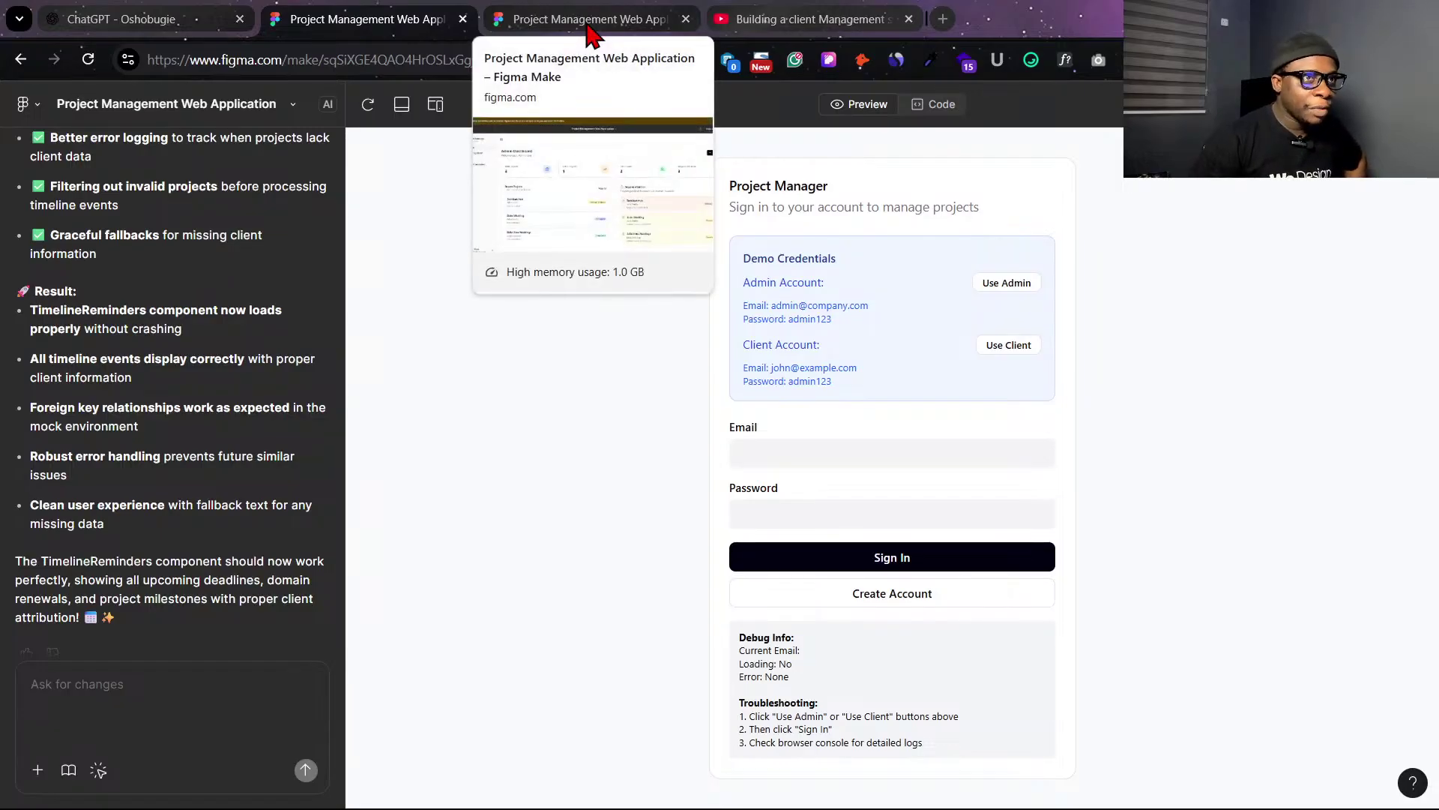
click(591, 30)
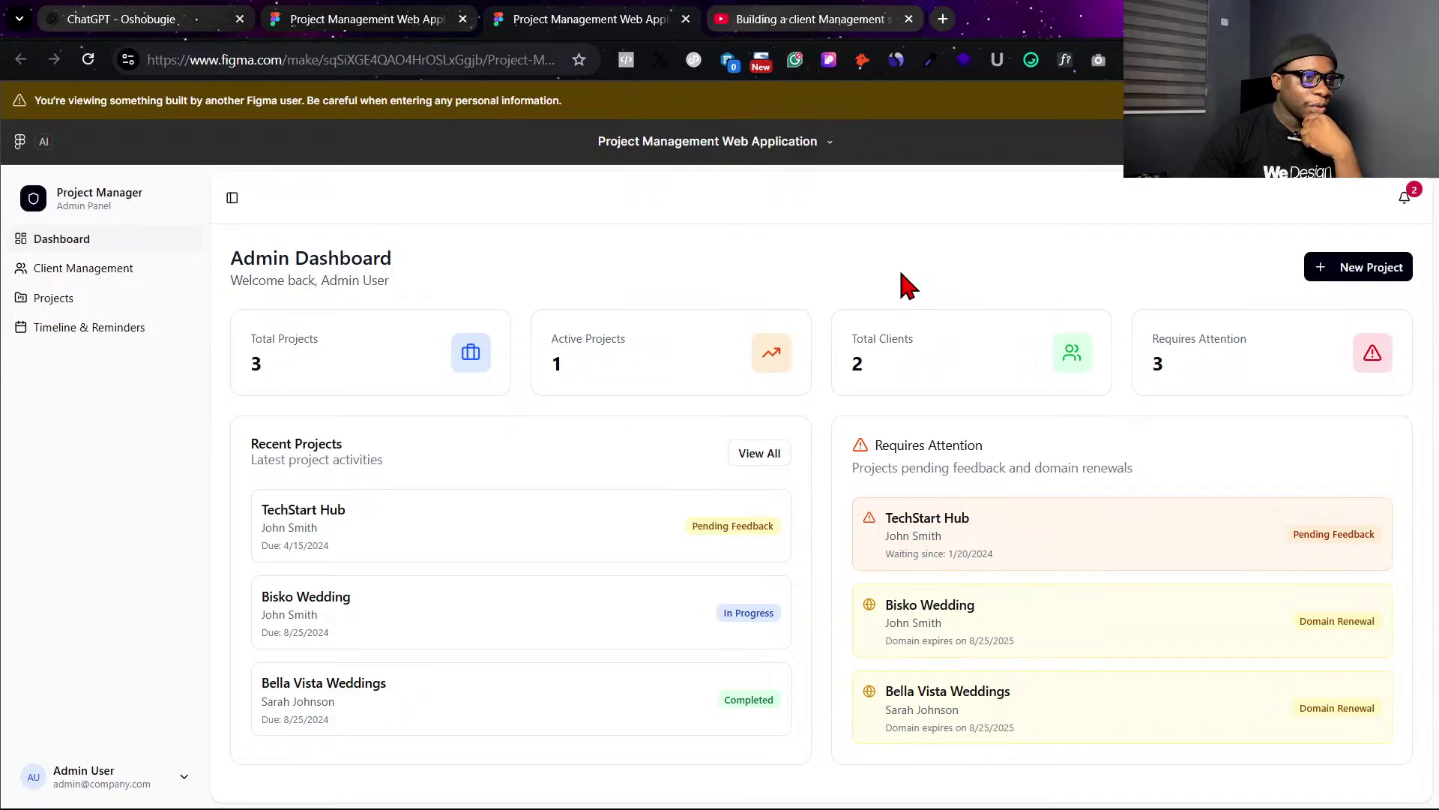
click(101, 277)
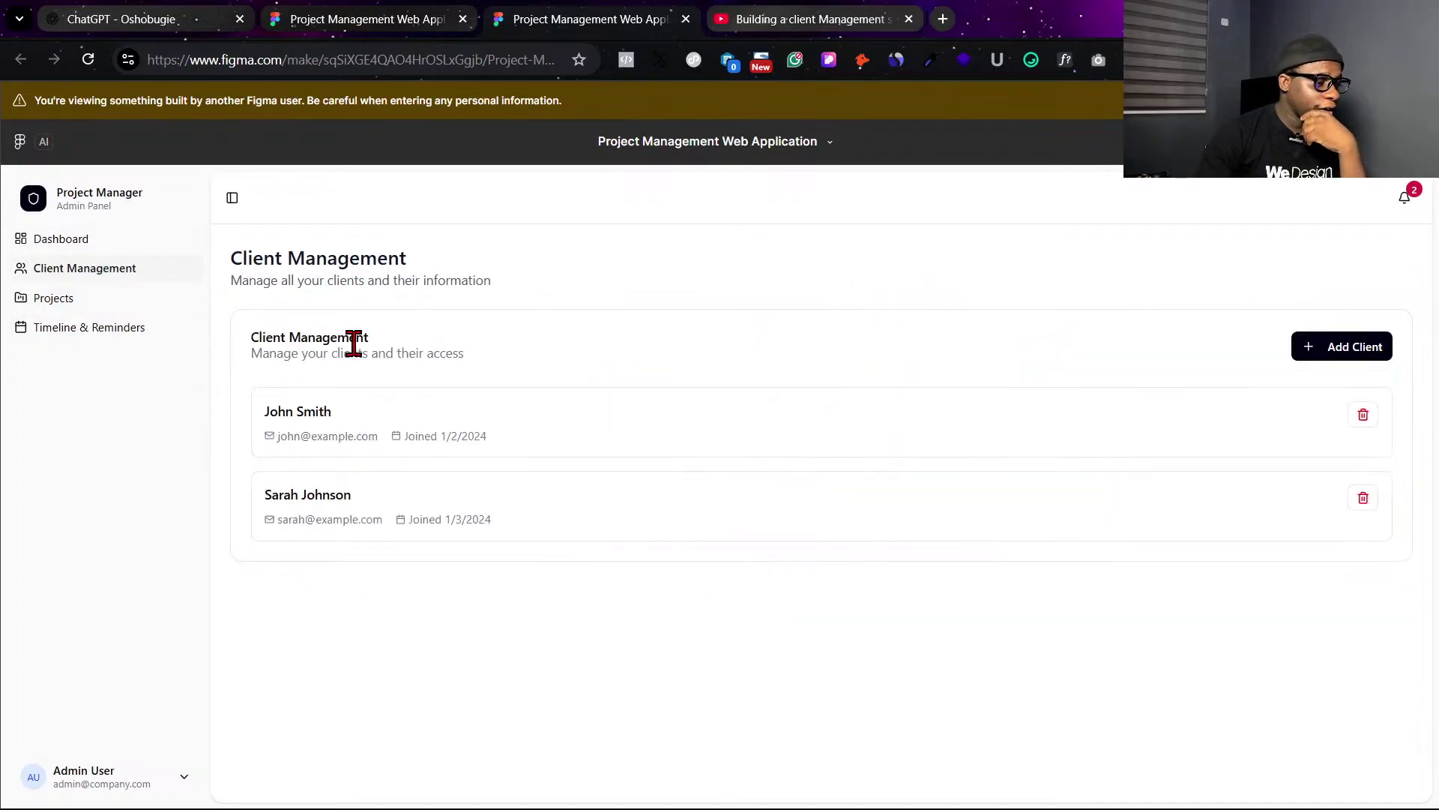
click(81, 300)
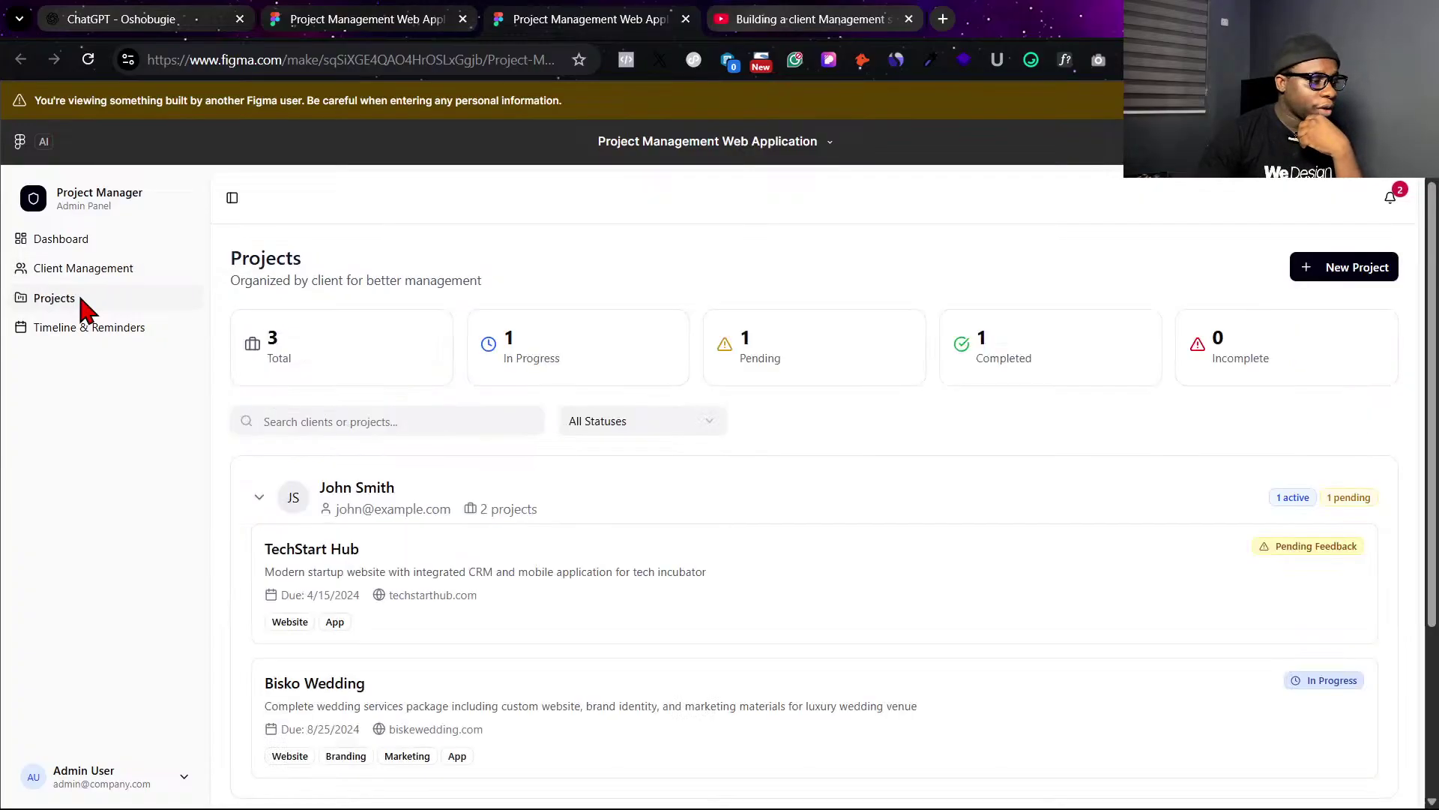
click(102, 329)
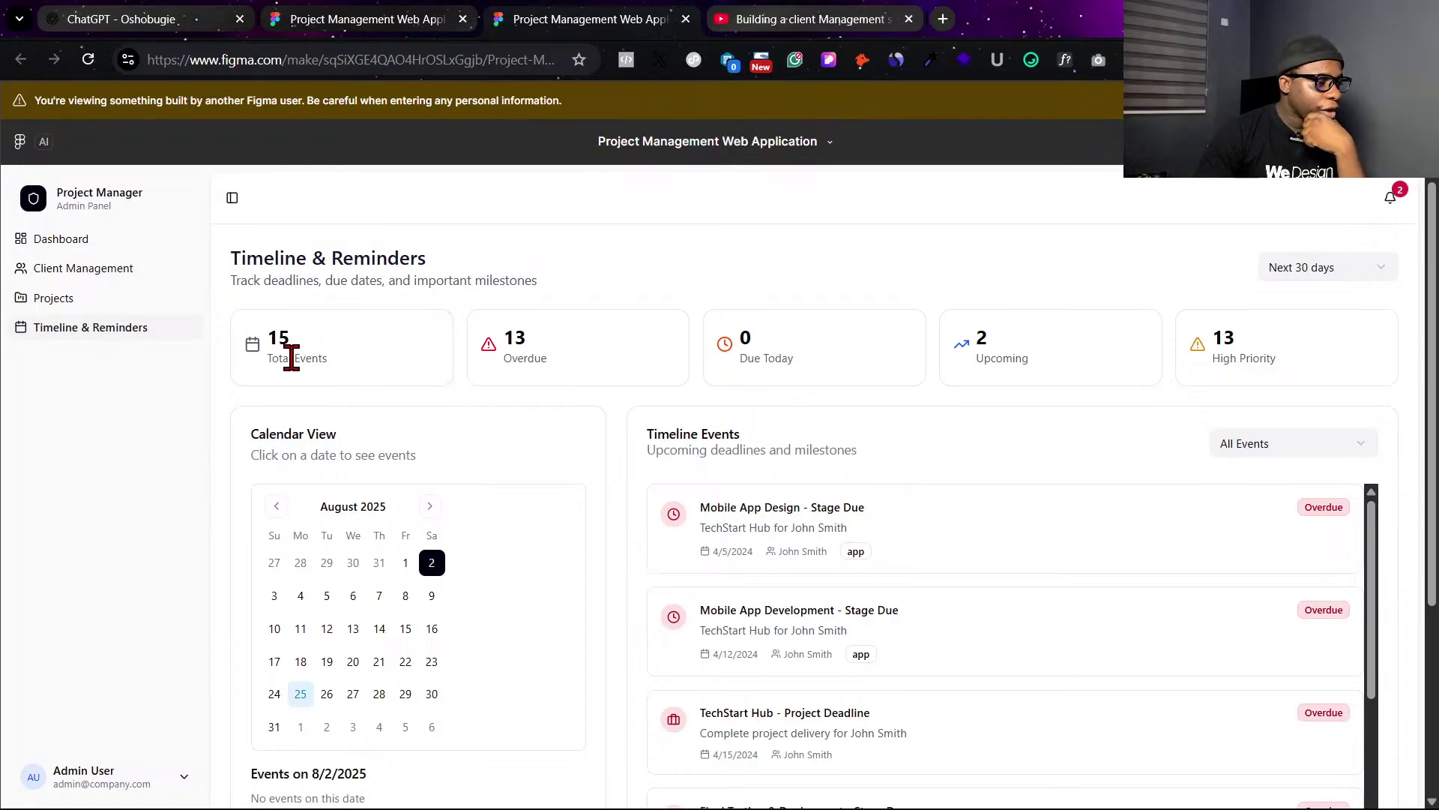
click(101, 271)
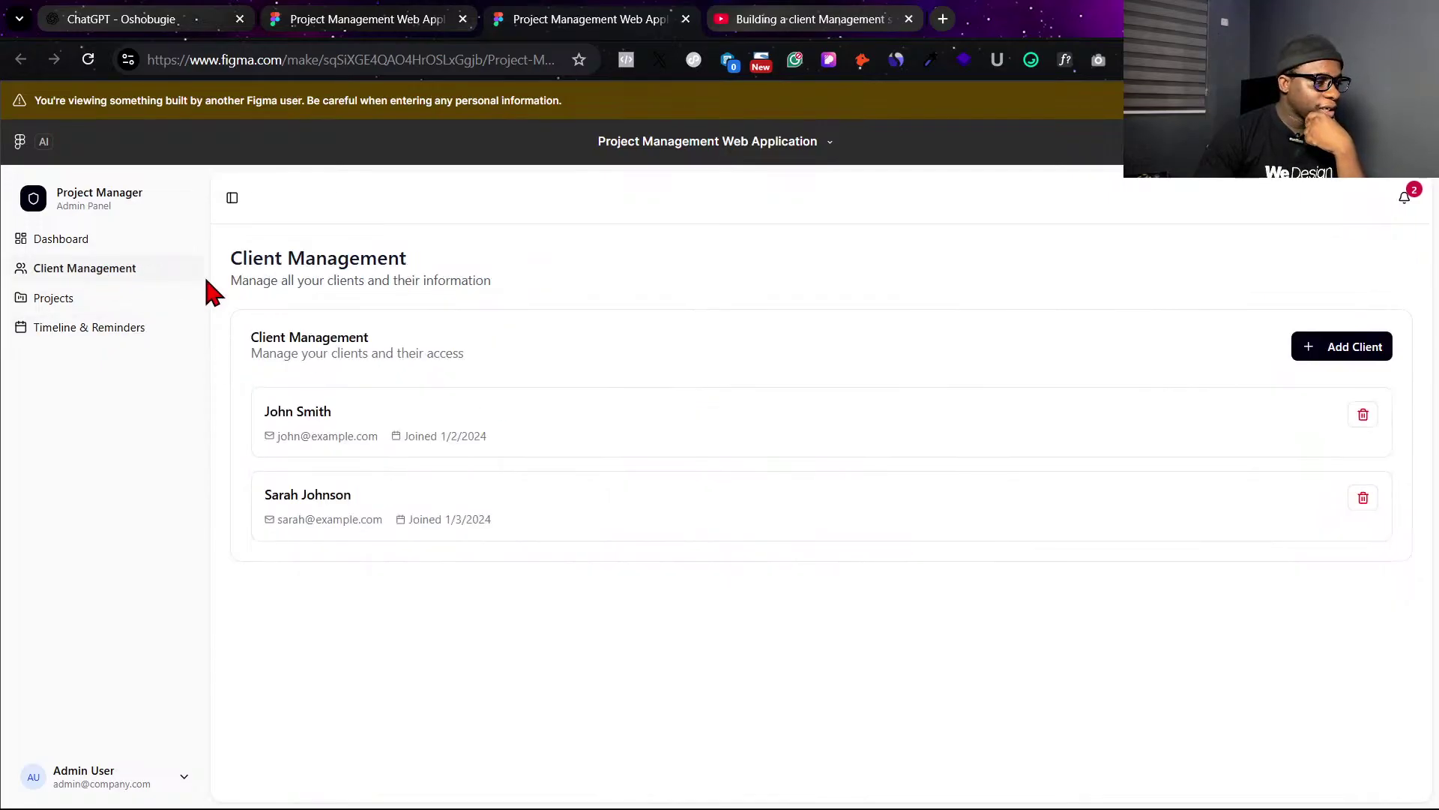
click(120, 301)
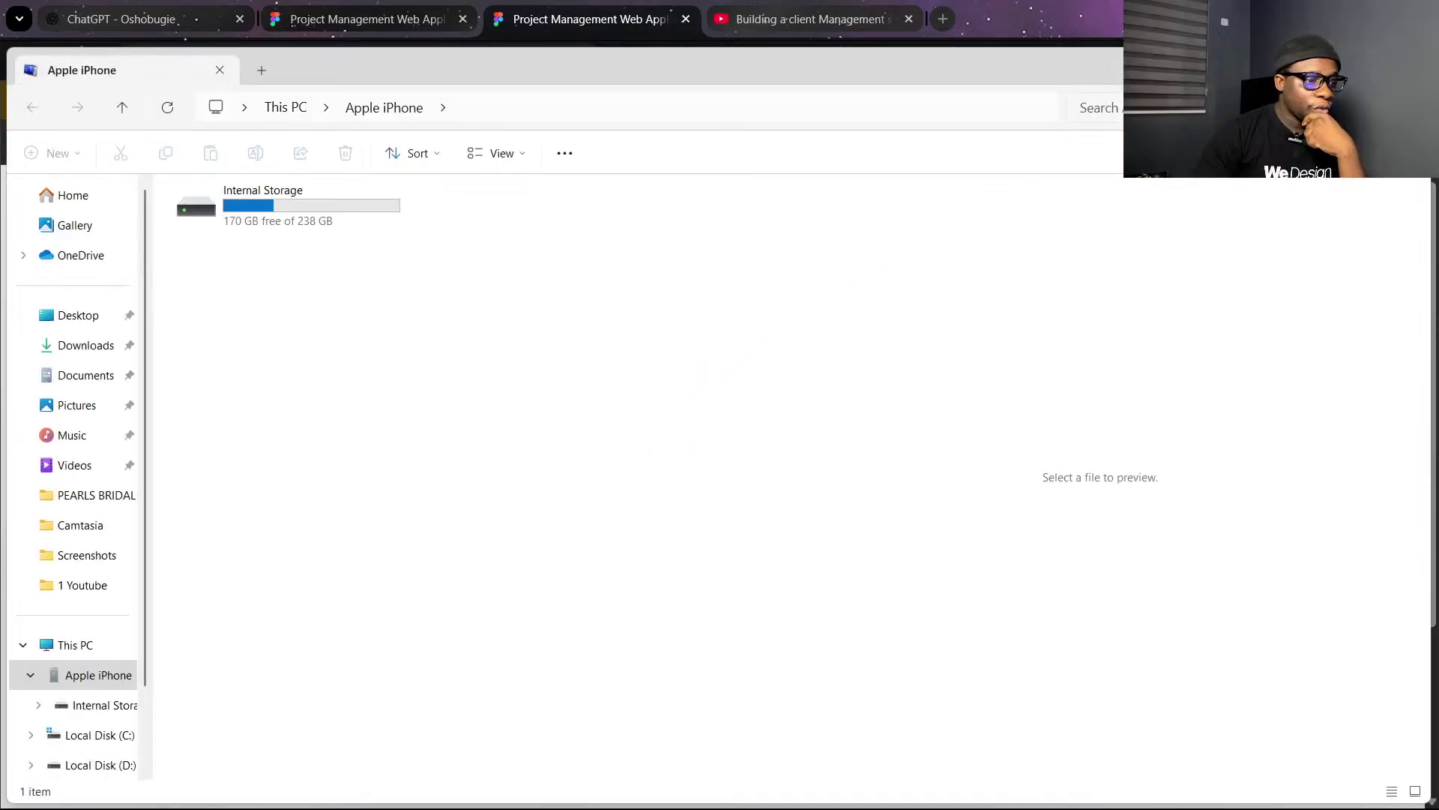
key(alt+F4)
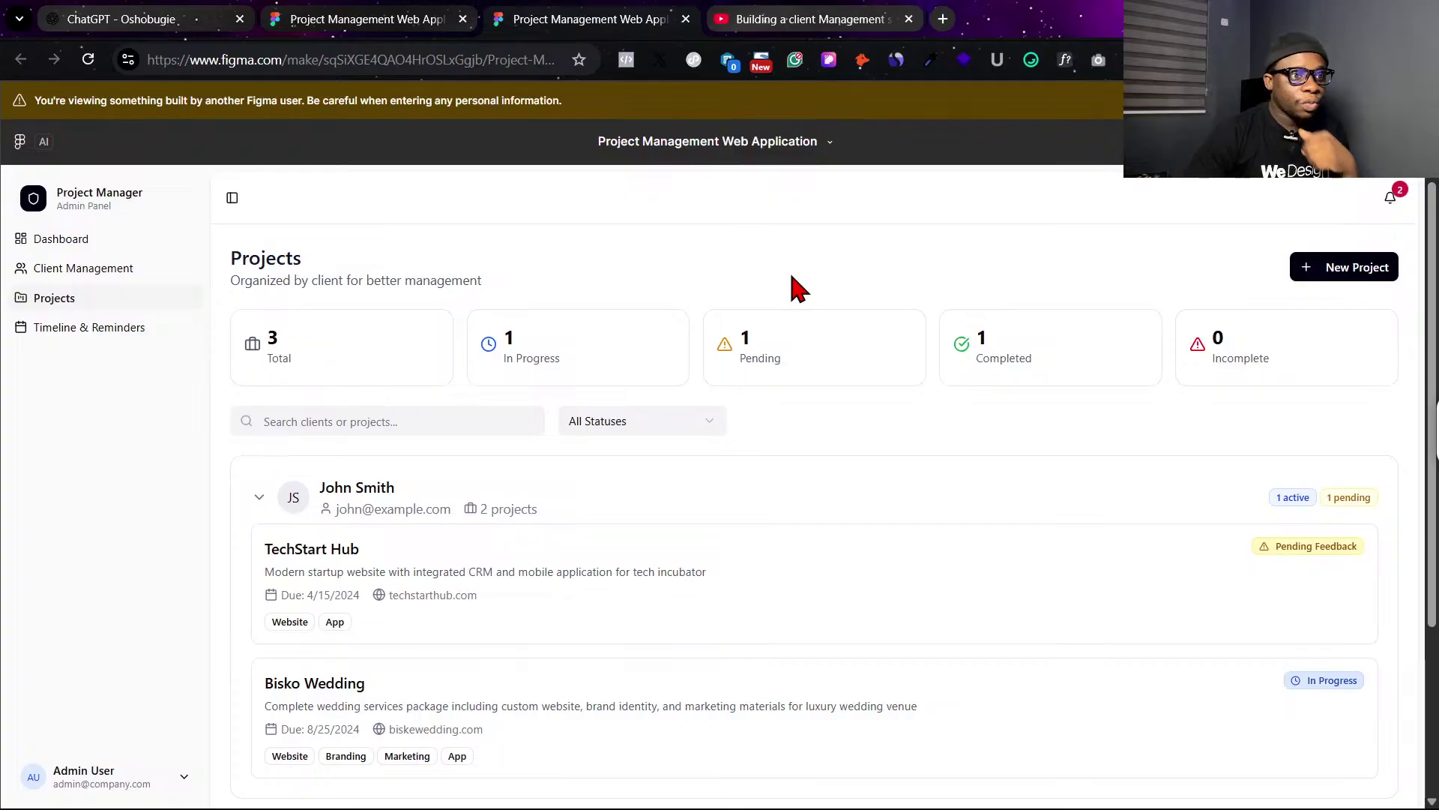
click(95, 248)
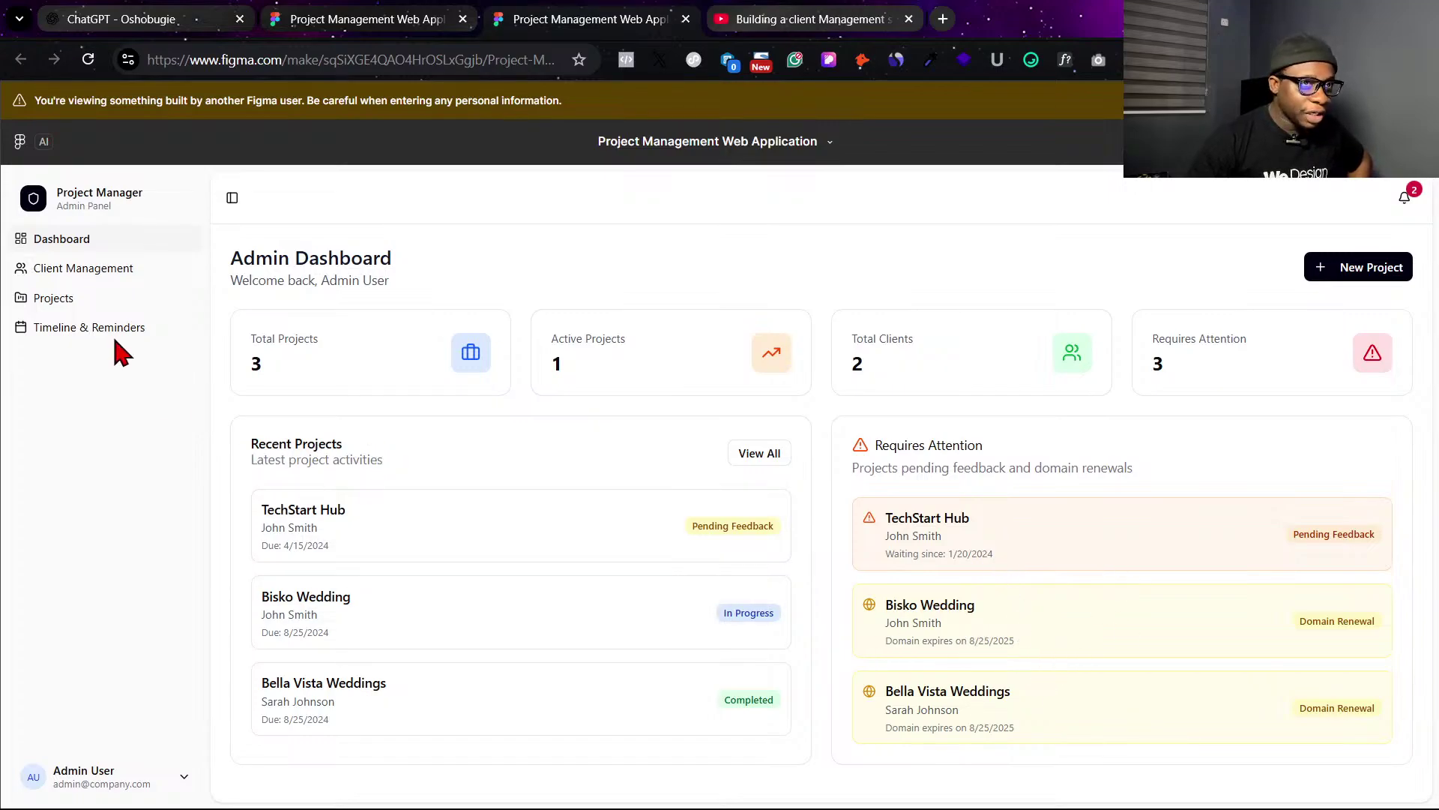
click(78, 270)
Return to the Figma Make editor and sign in to the previewed app with the demo admin account.
click(409, 18)
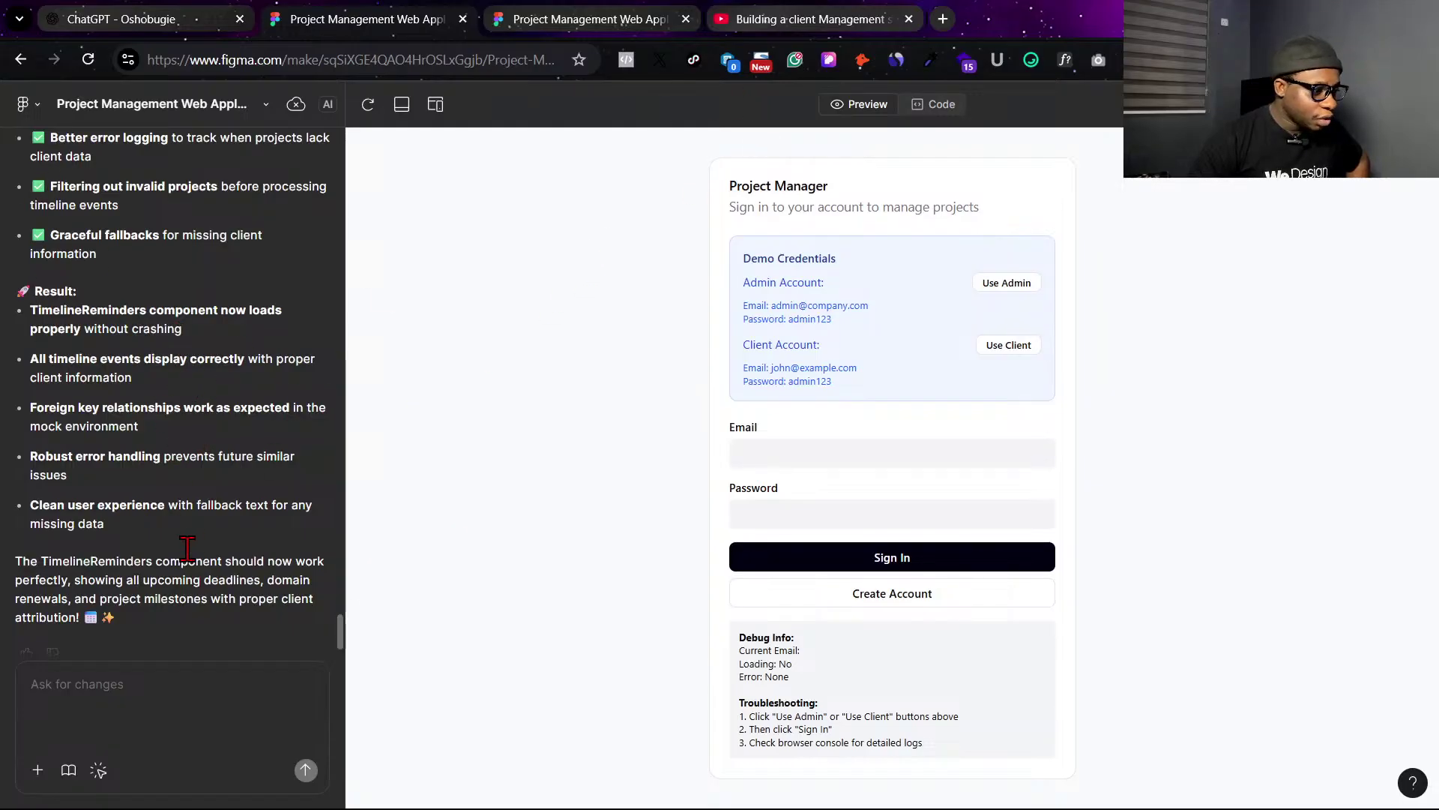
scroll(143, 572, down, 1)
scroll(142, 572, up, 3)
scroll(149, 553, down, 3)
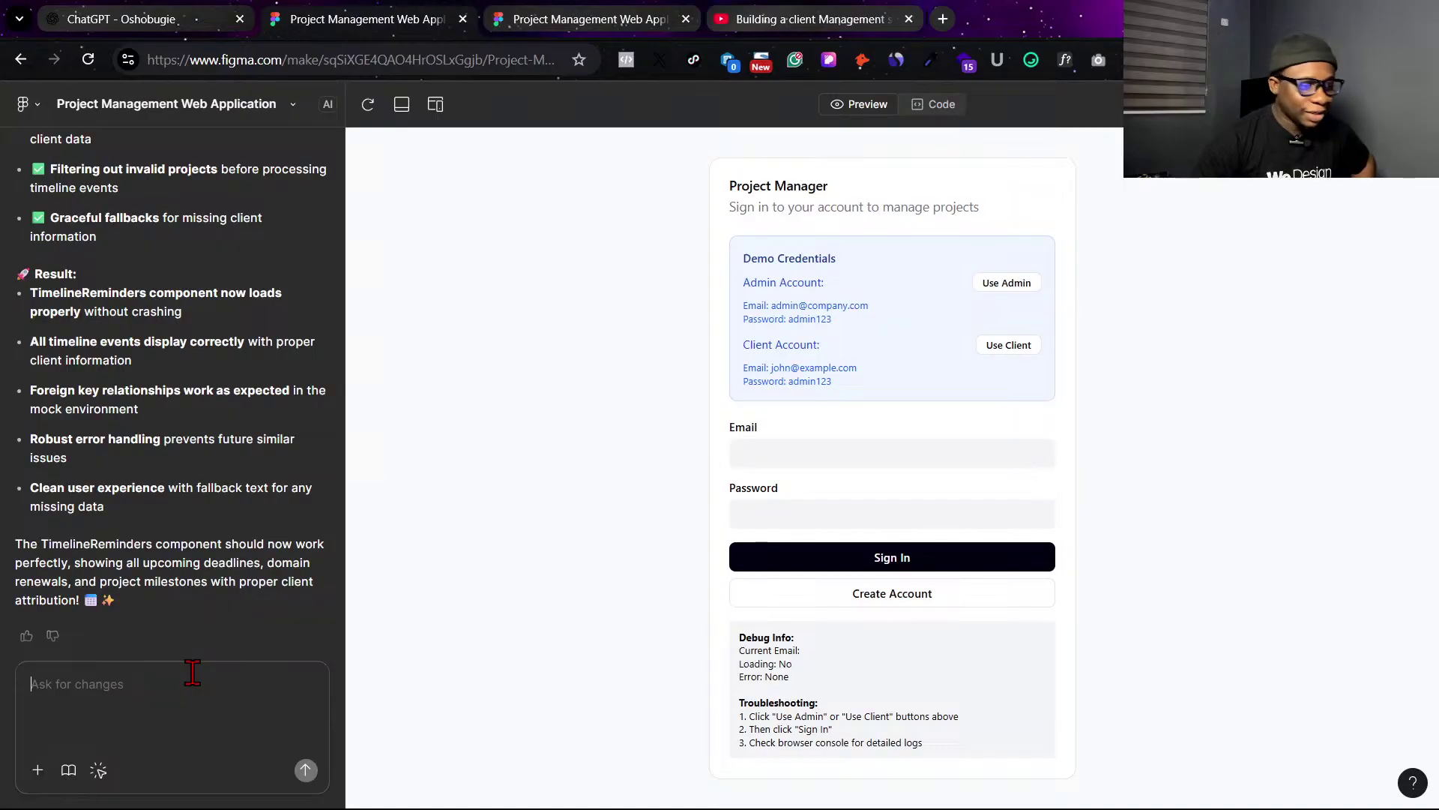
click(1015, 286)
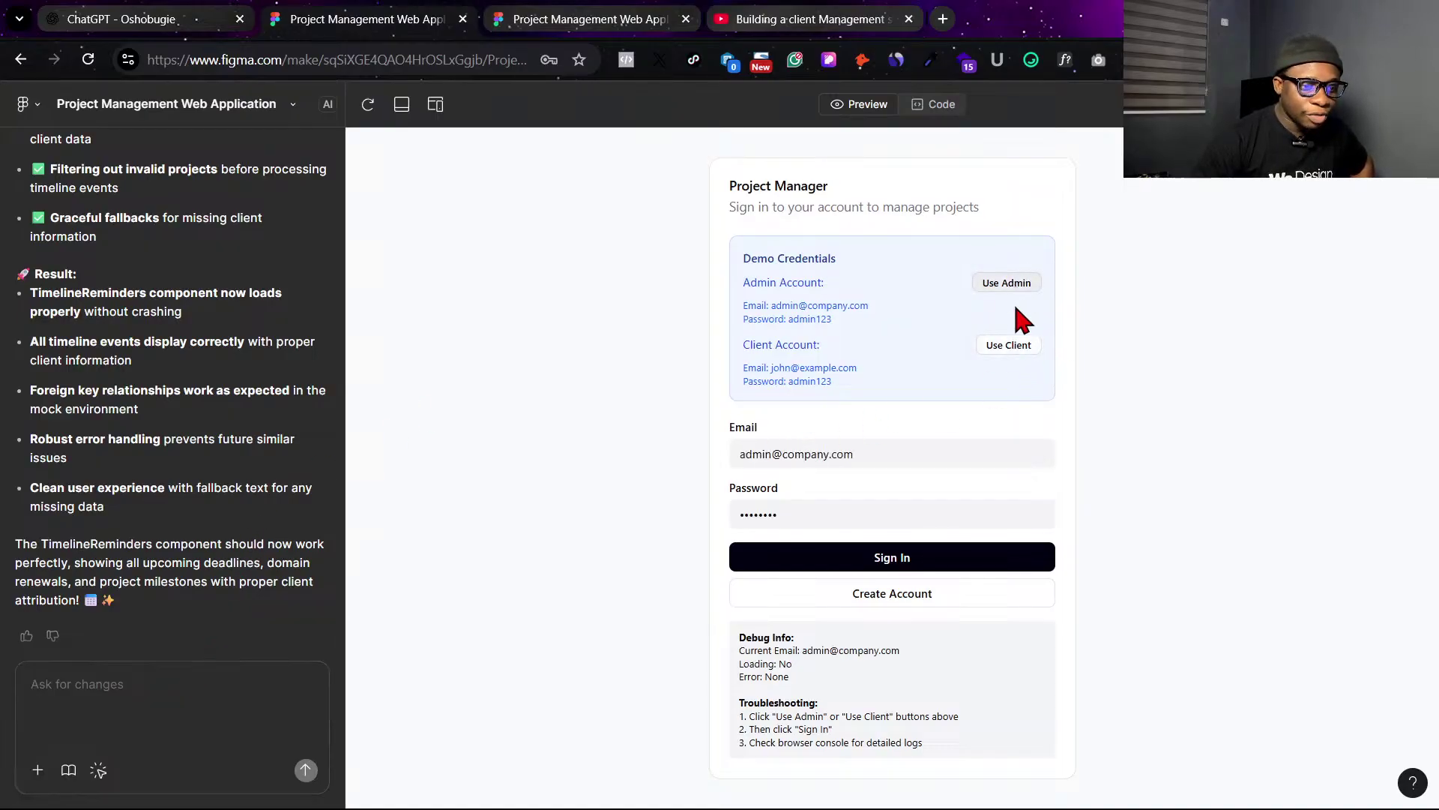
click(972, 560)
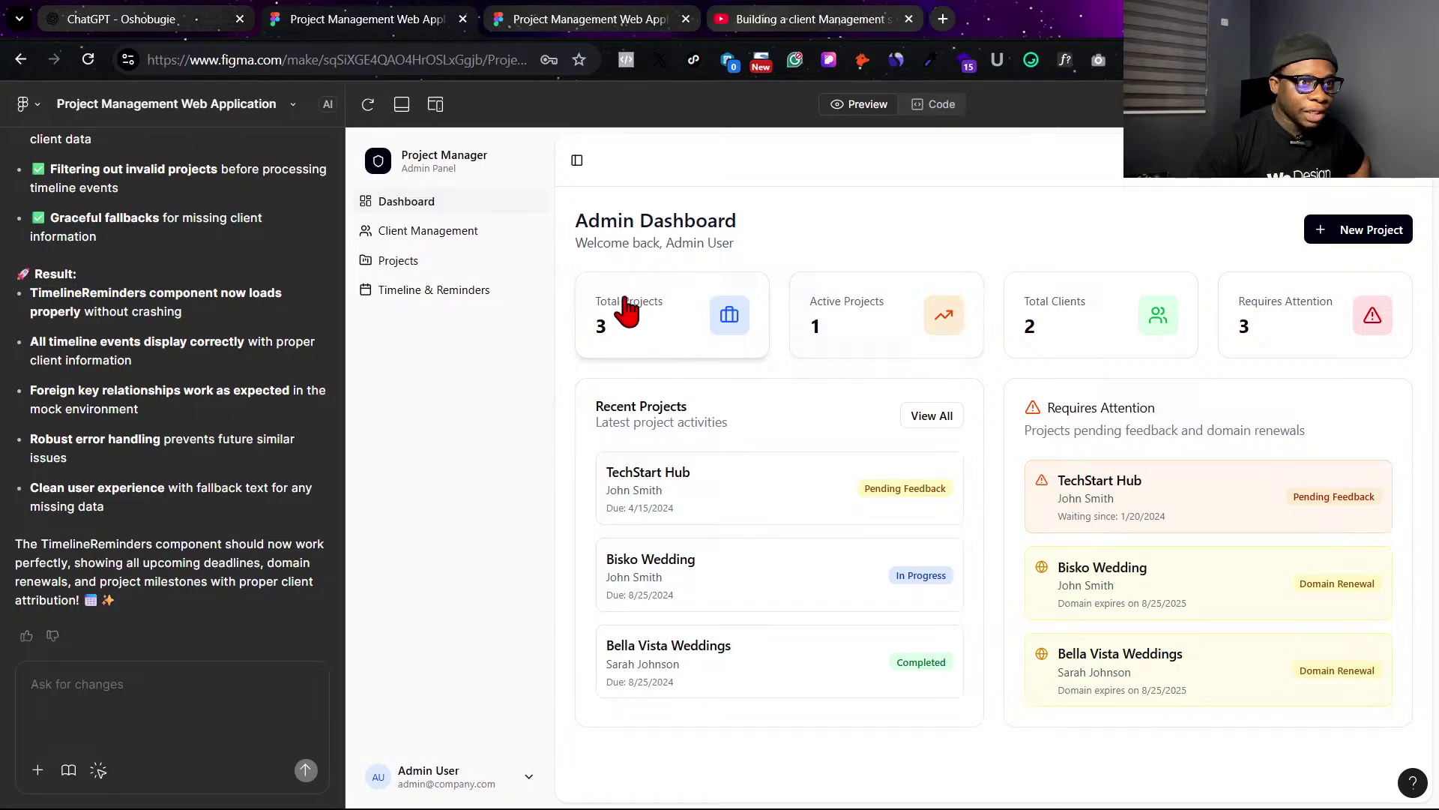
Open the preview's Client Management page and read the list of planned features in the Notepad notes.
click(476, 236)
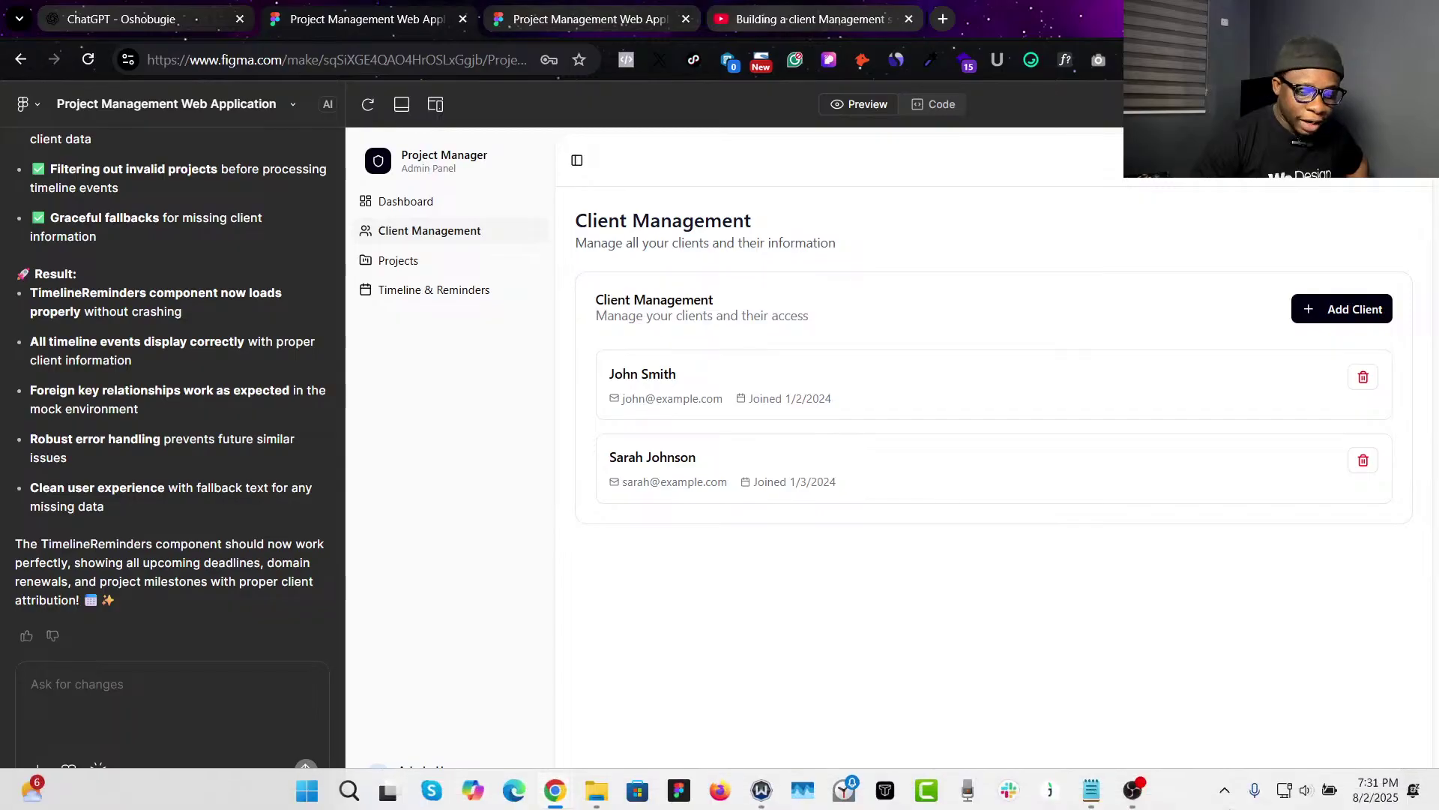
click(1090, 788)
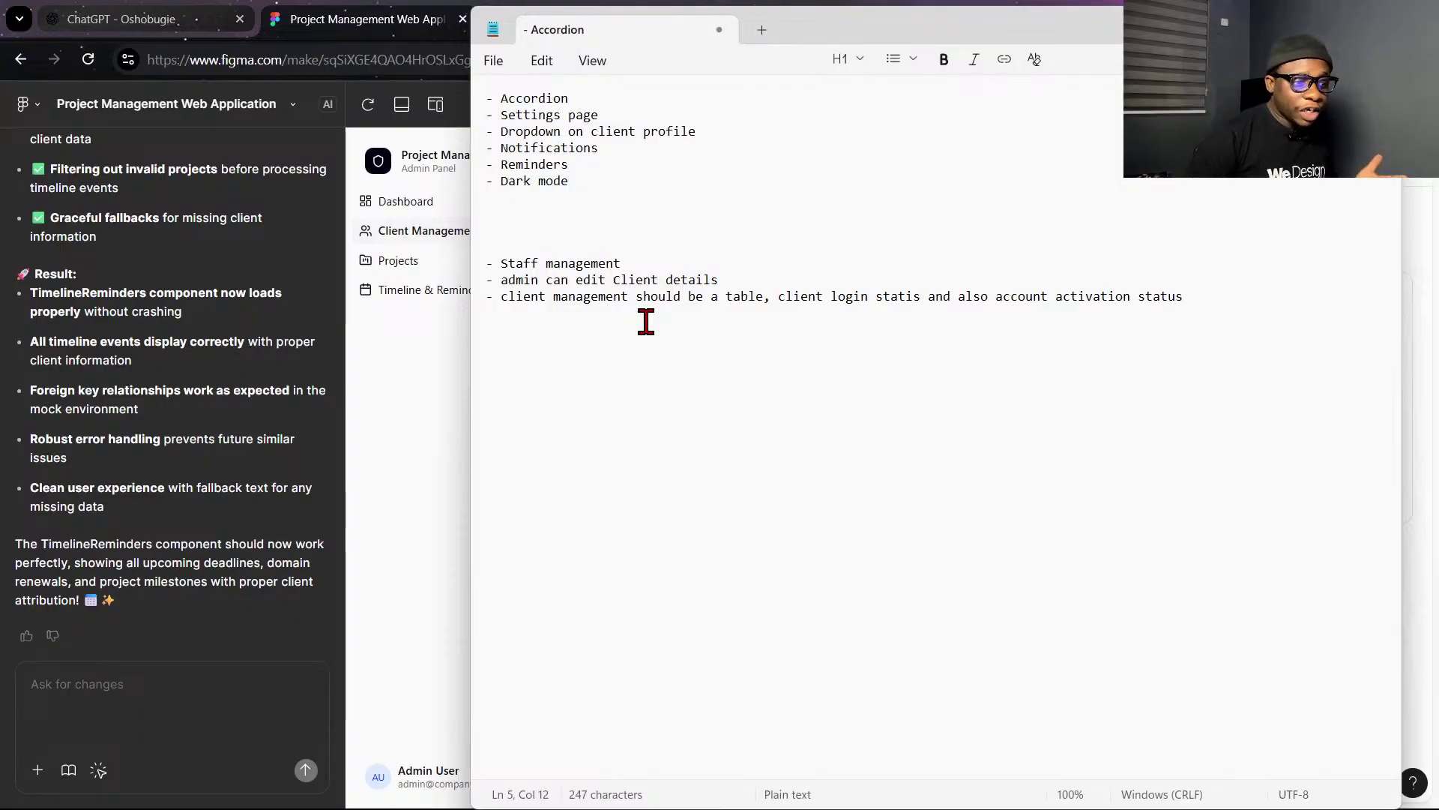
click(410, 441)
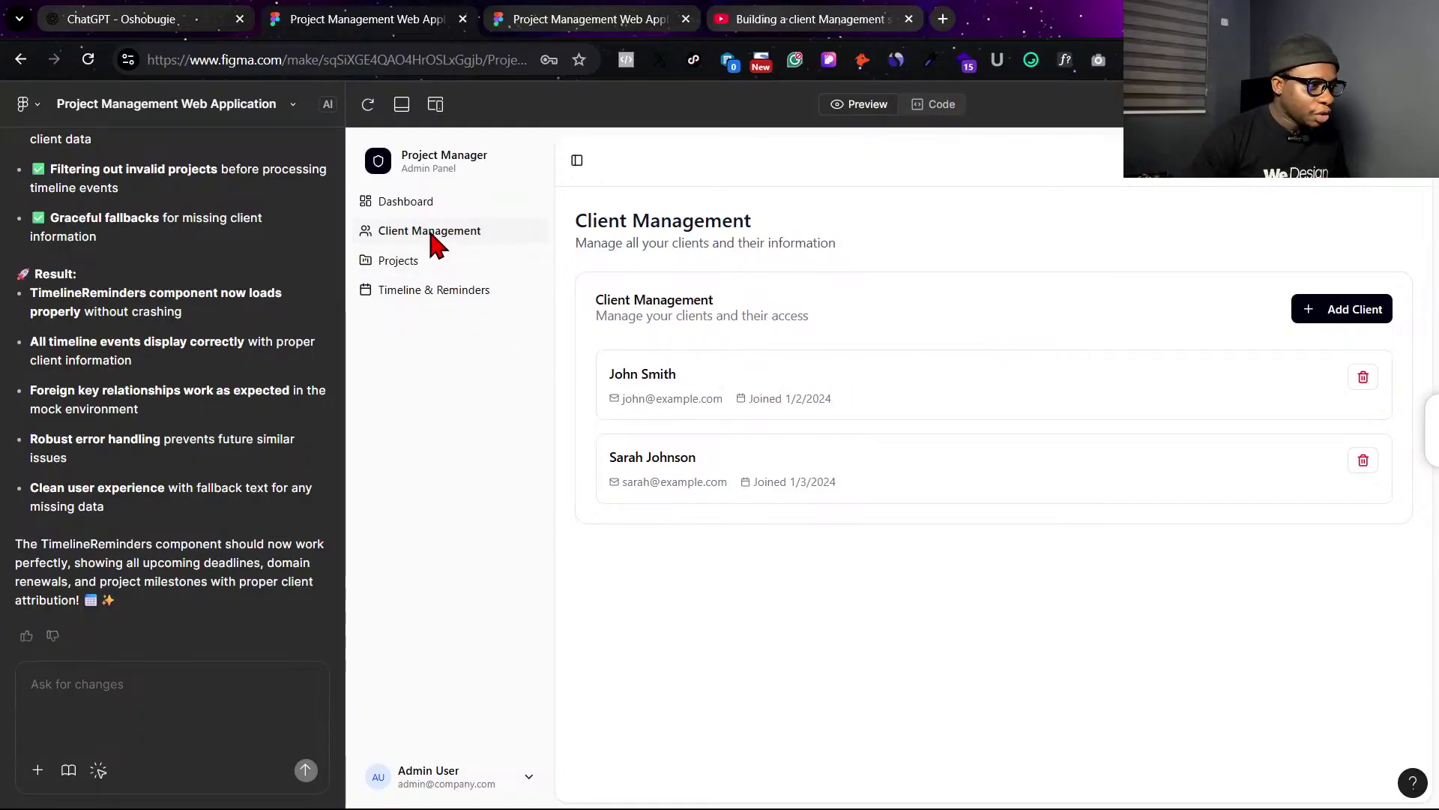
Look through the Dashboard, Client Management, Projects and Timeline & Reminders pages in the editor's preview.
click(438, 210)
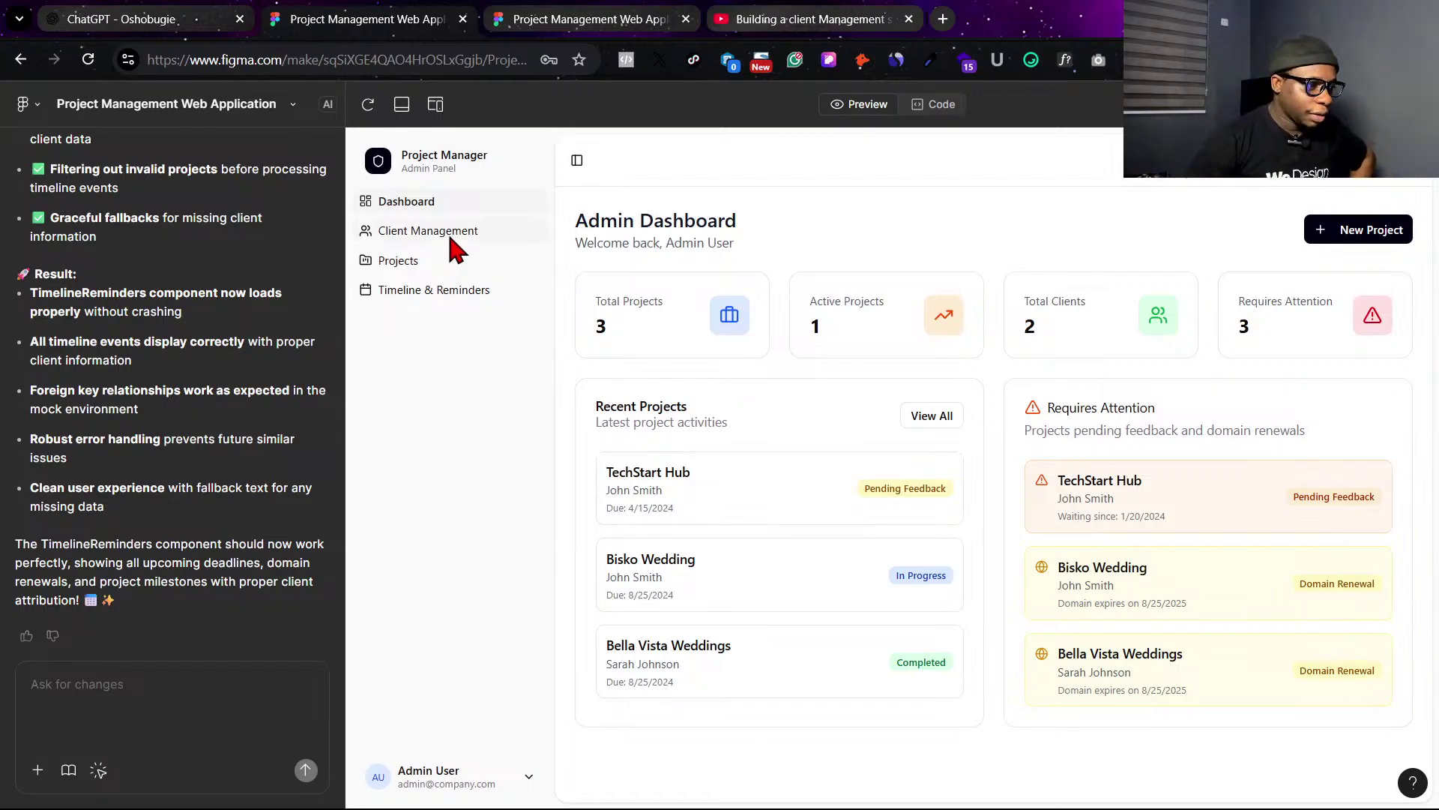
click(454, 234)
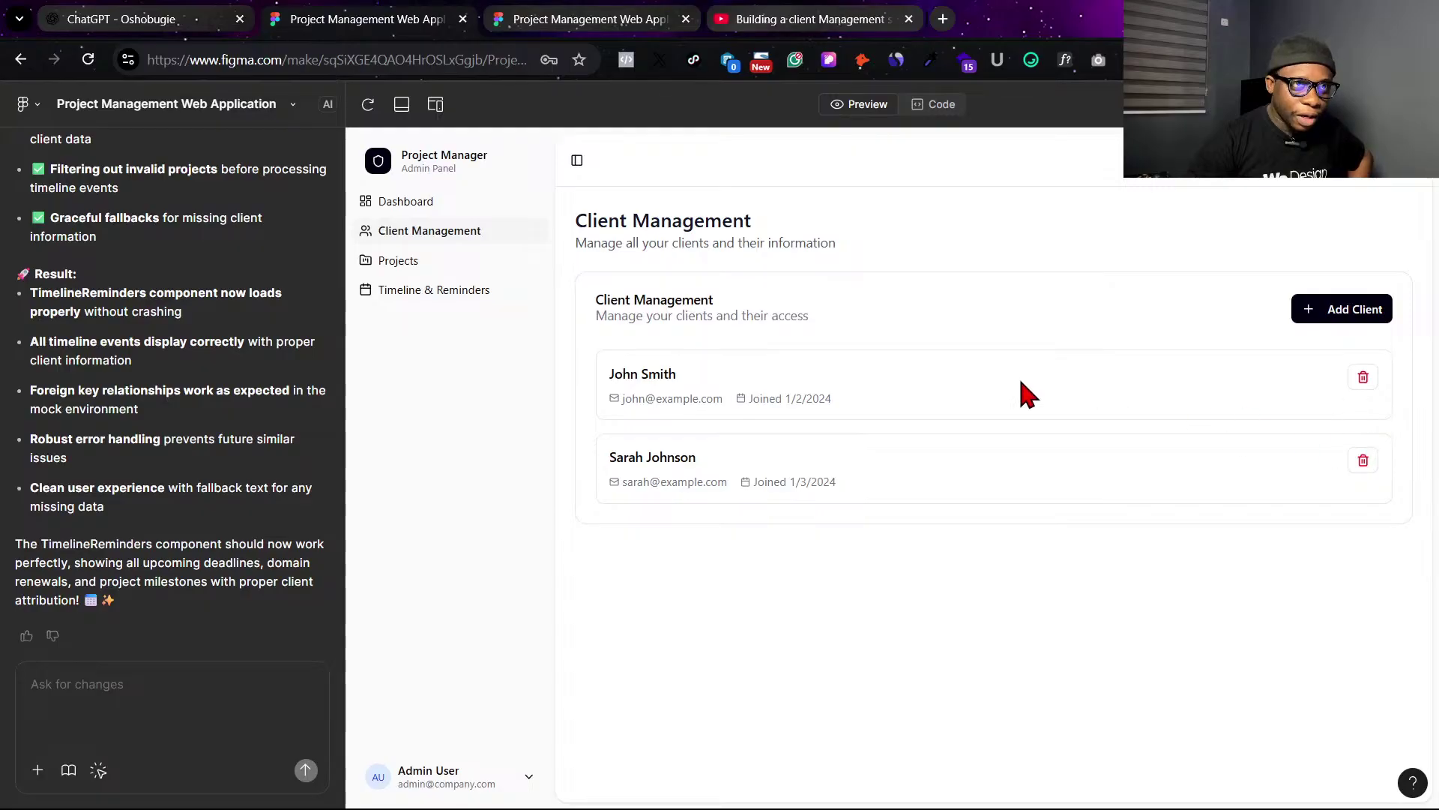
click(447, 270)
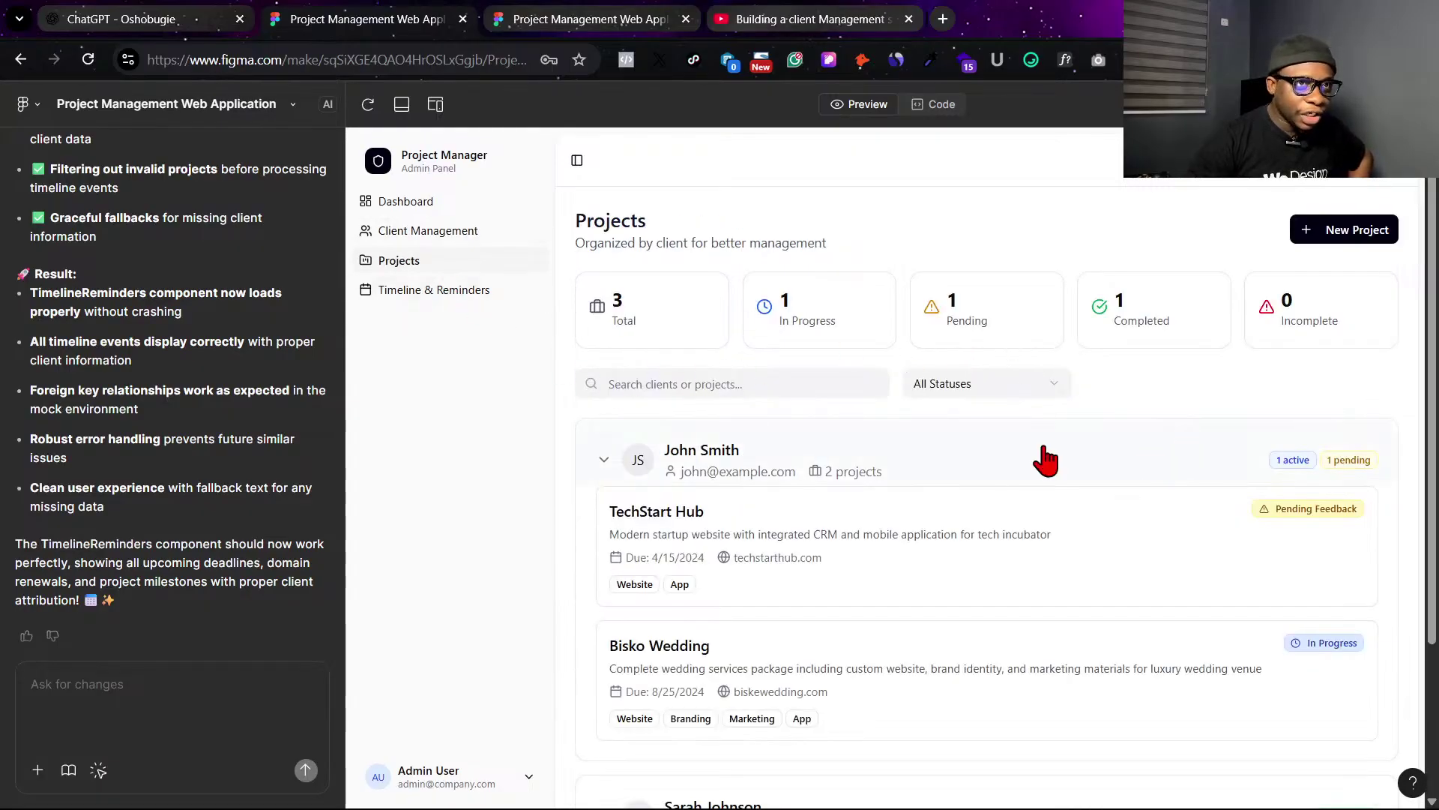
click(438, 294)
click(455, 260)
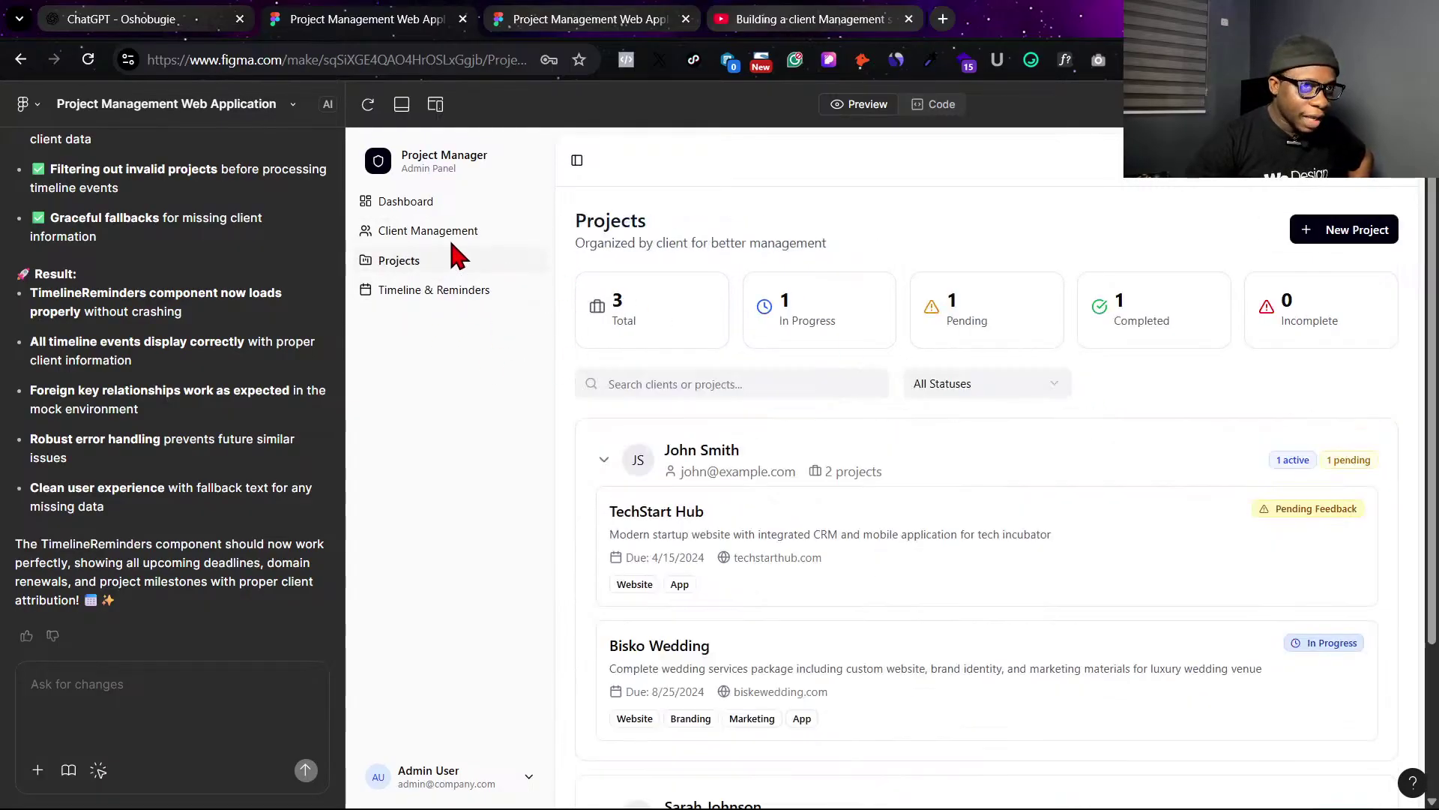
Capture the delete icons of the client rows on the Client Management page and attach the screenshot to the change prompt.
click(452, 233)
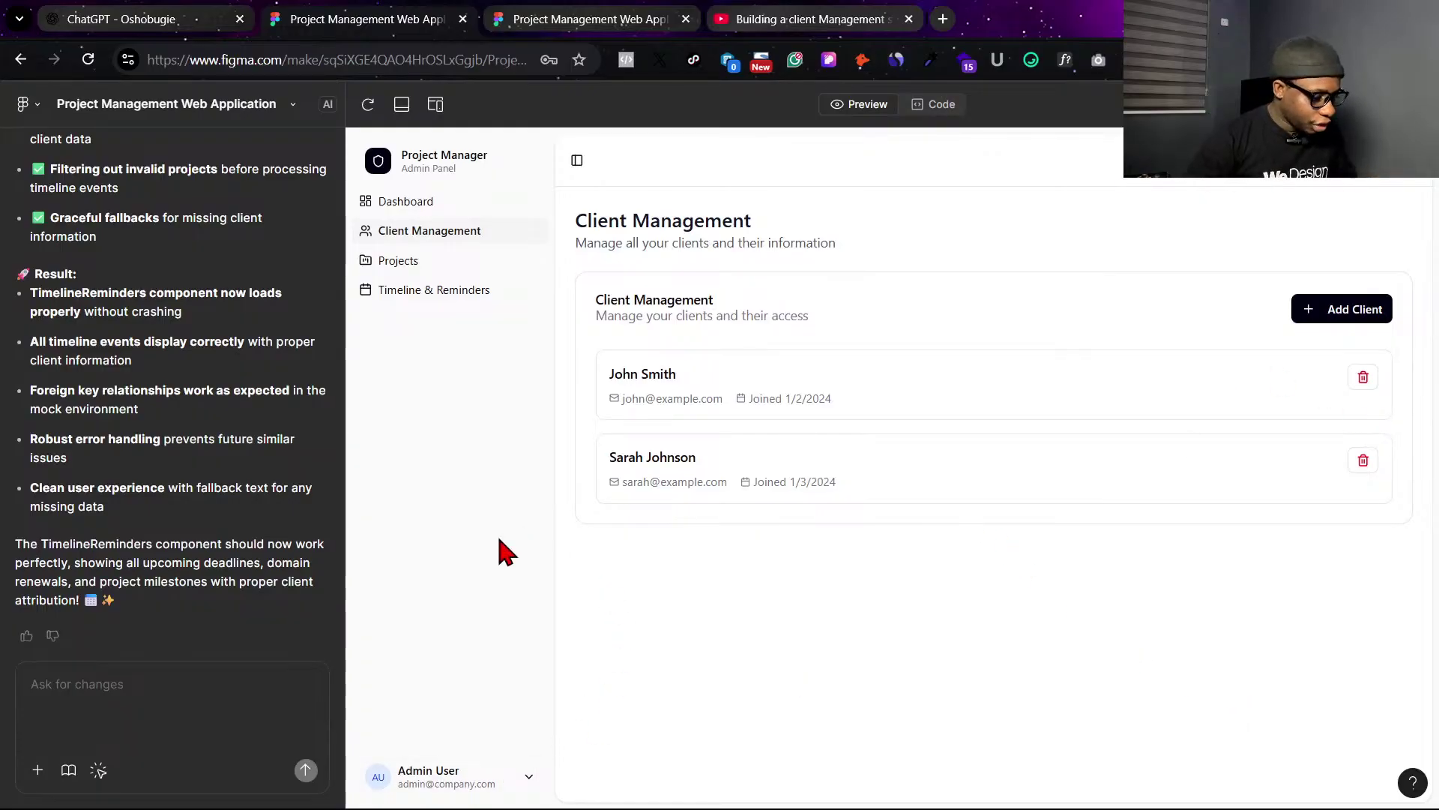
key(super+shift+s)
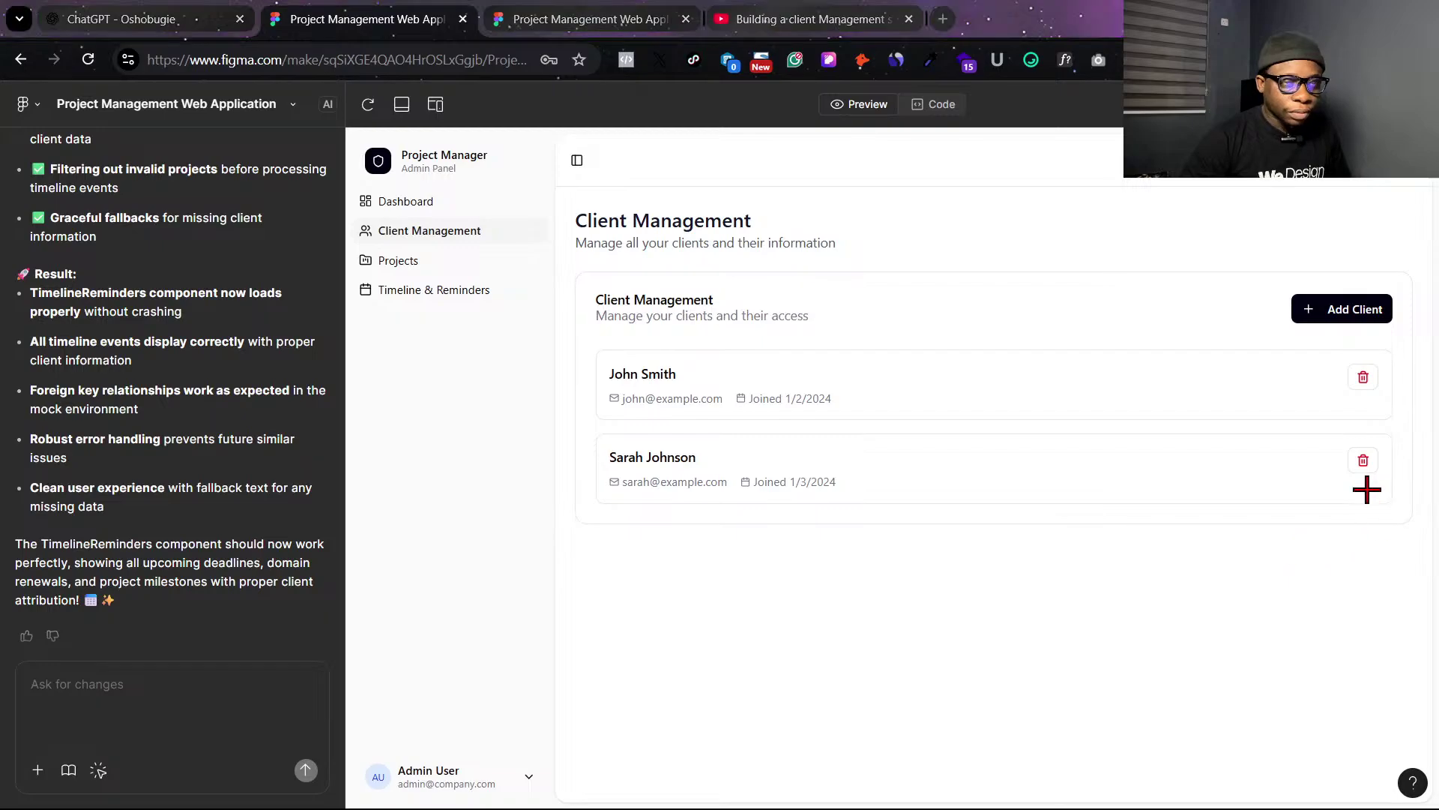
drag(1320, 347, 1404, 520)
click(93, 687)
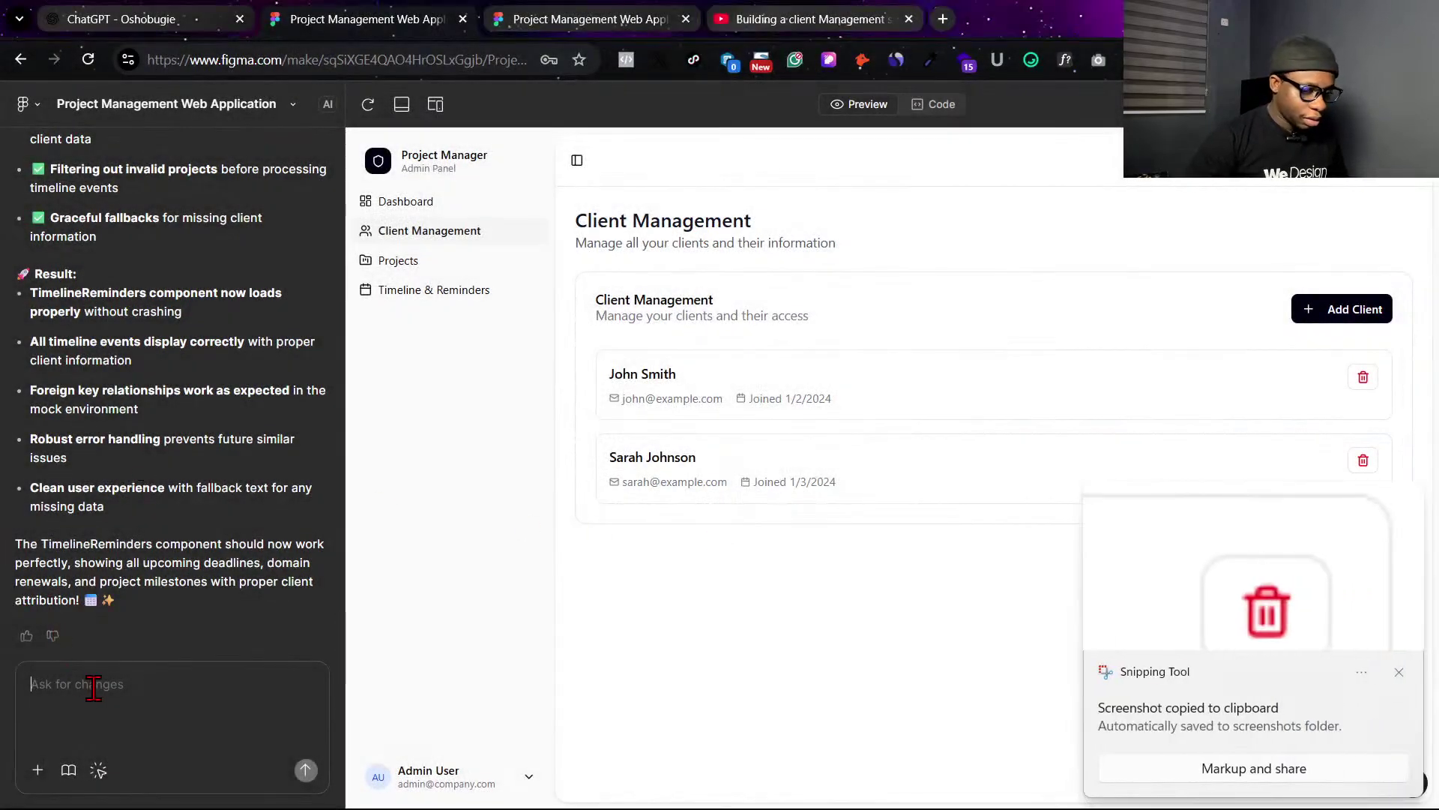
key(ctrl+v)
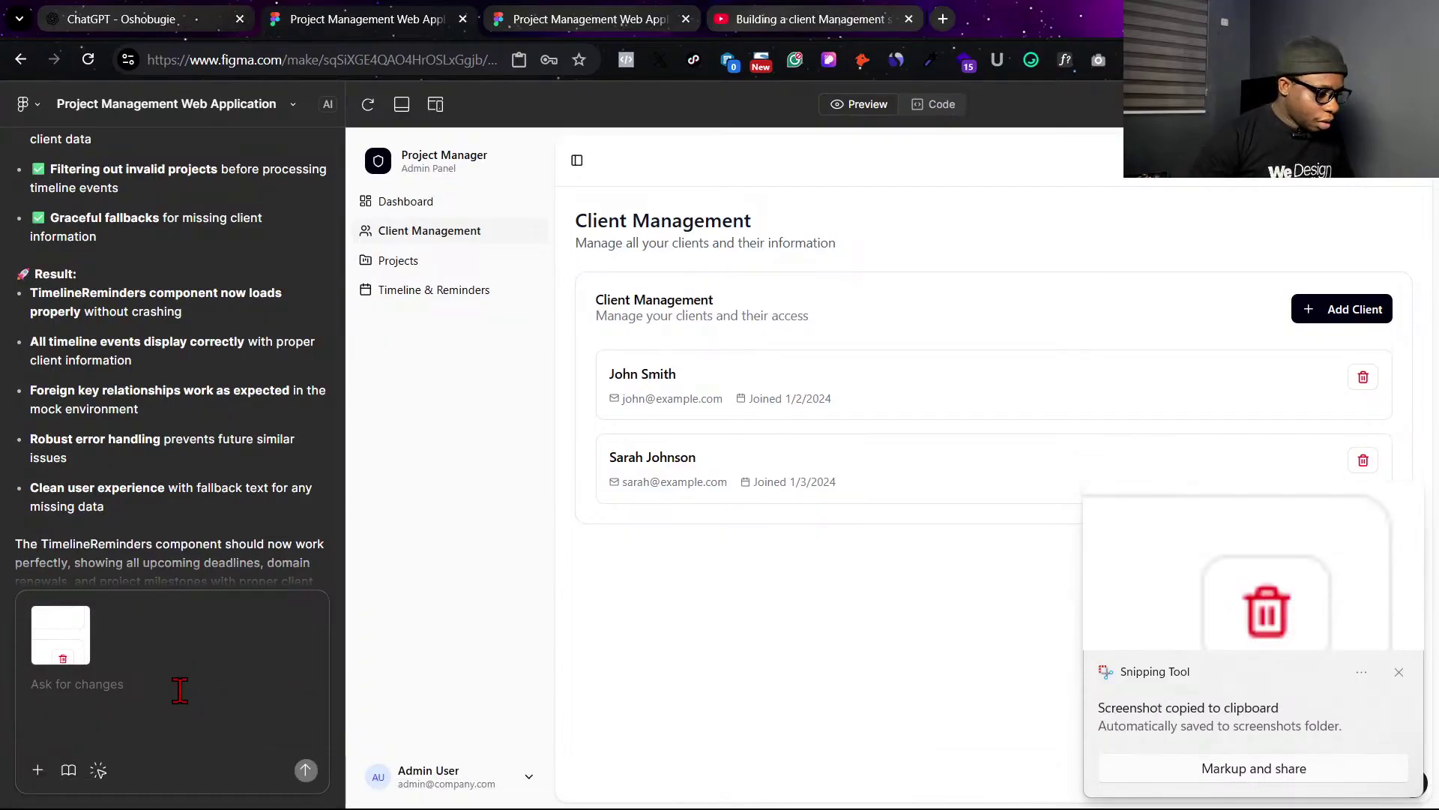
Submit the change request "under client management we should be able to not just delete but edit, you can use an icon".
text(under c)
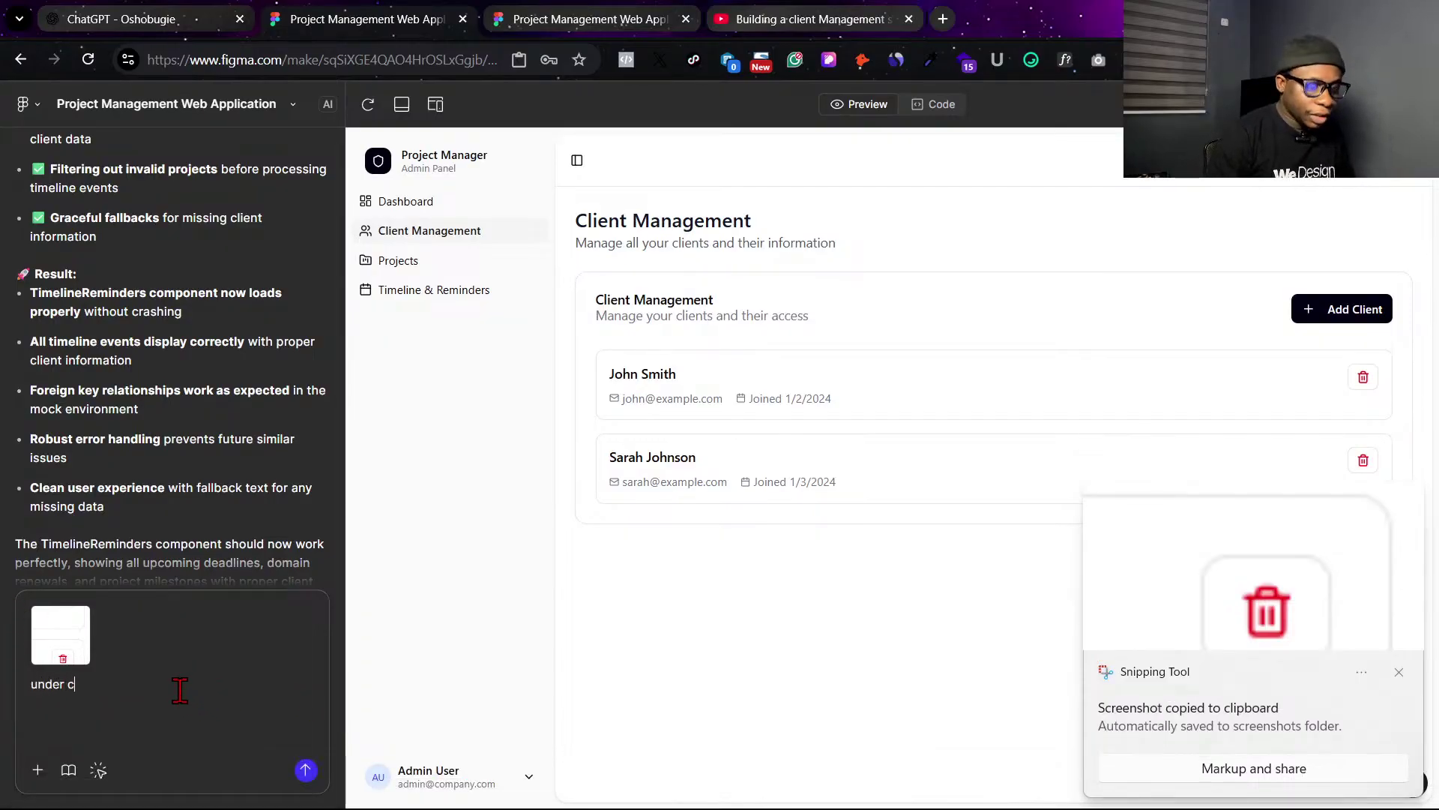
text(lient managwmwnt)
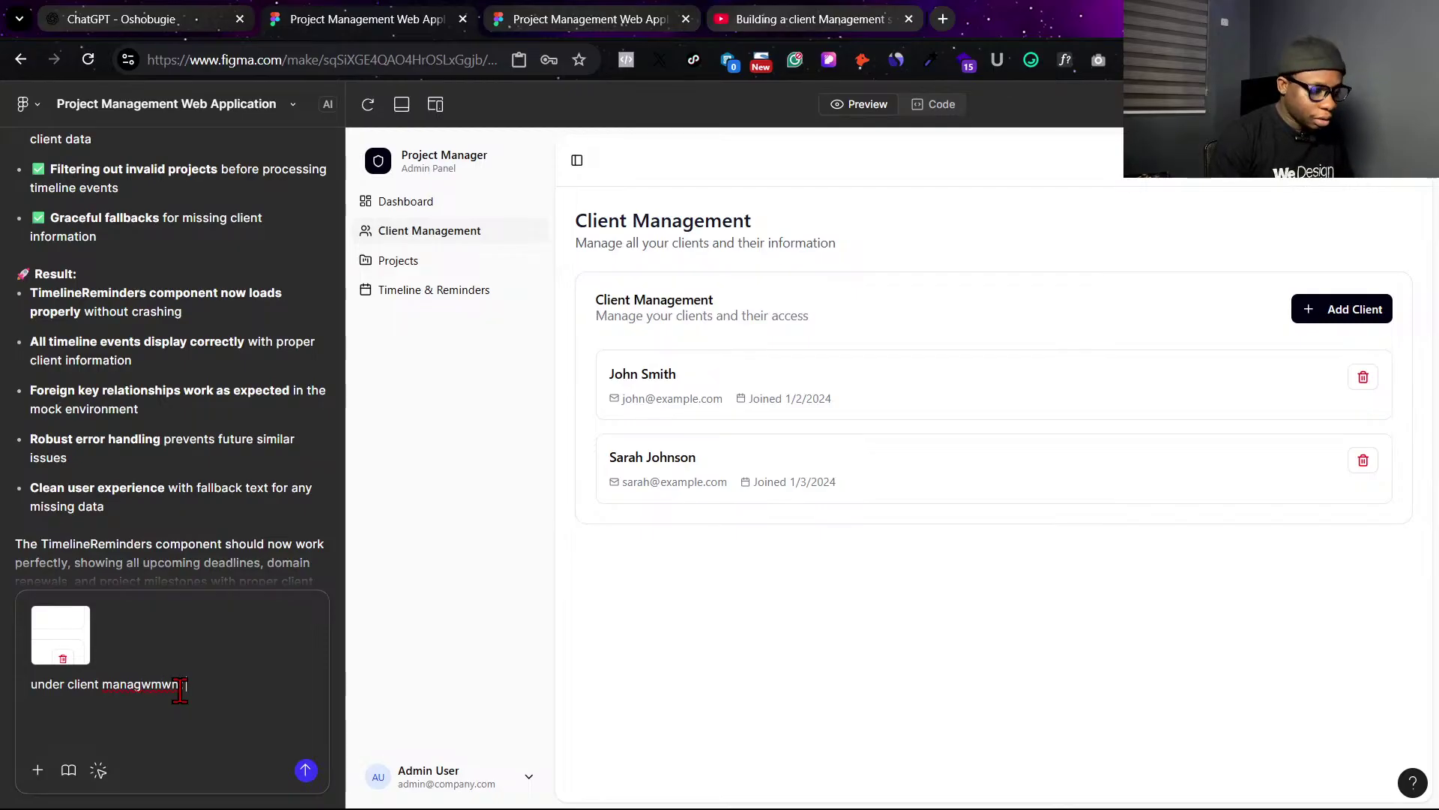
text(should be)
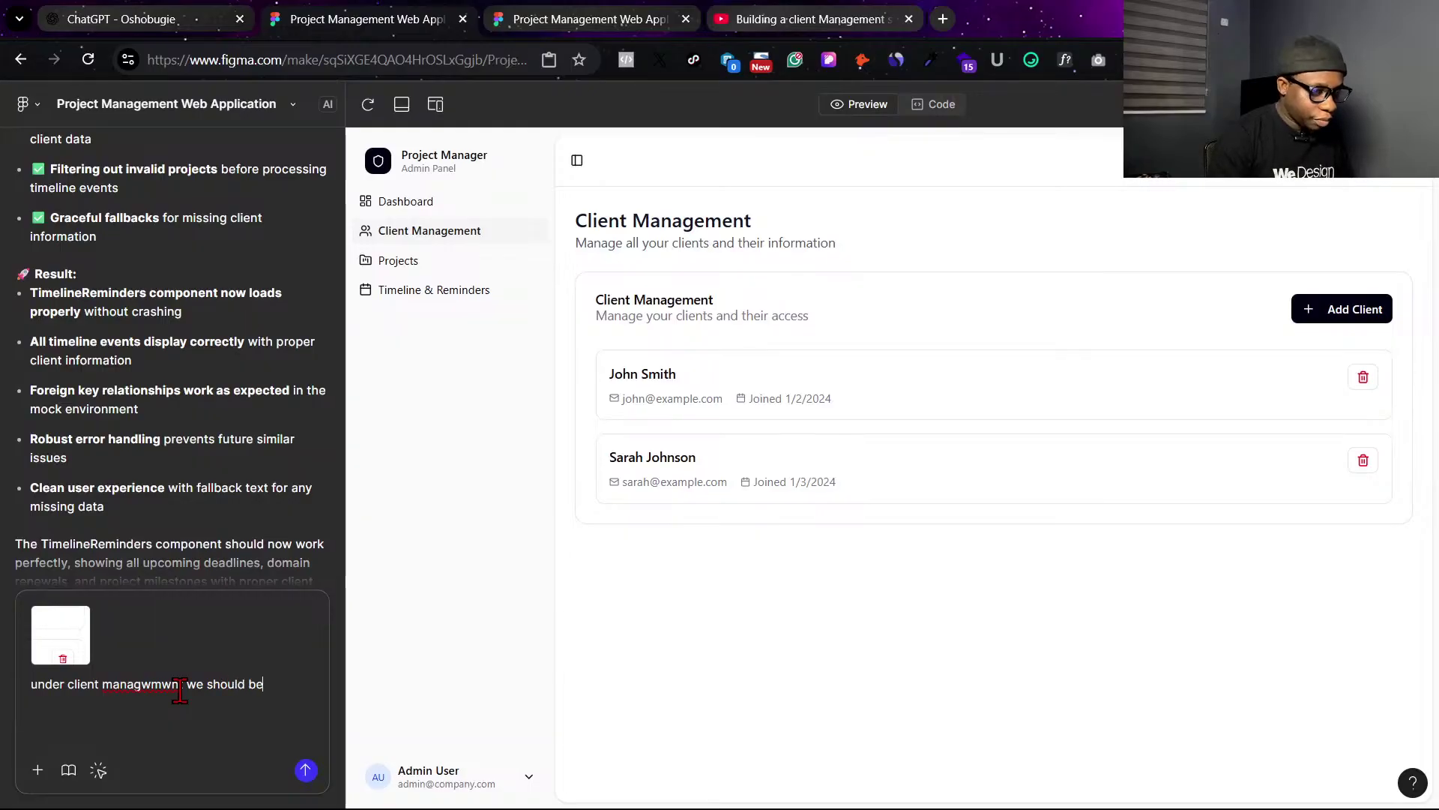
text( able)
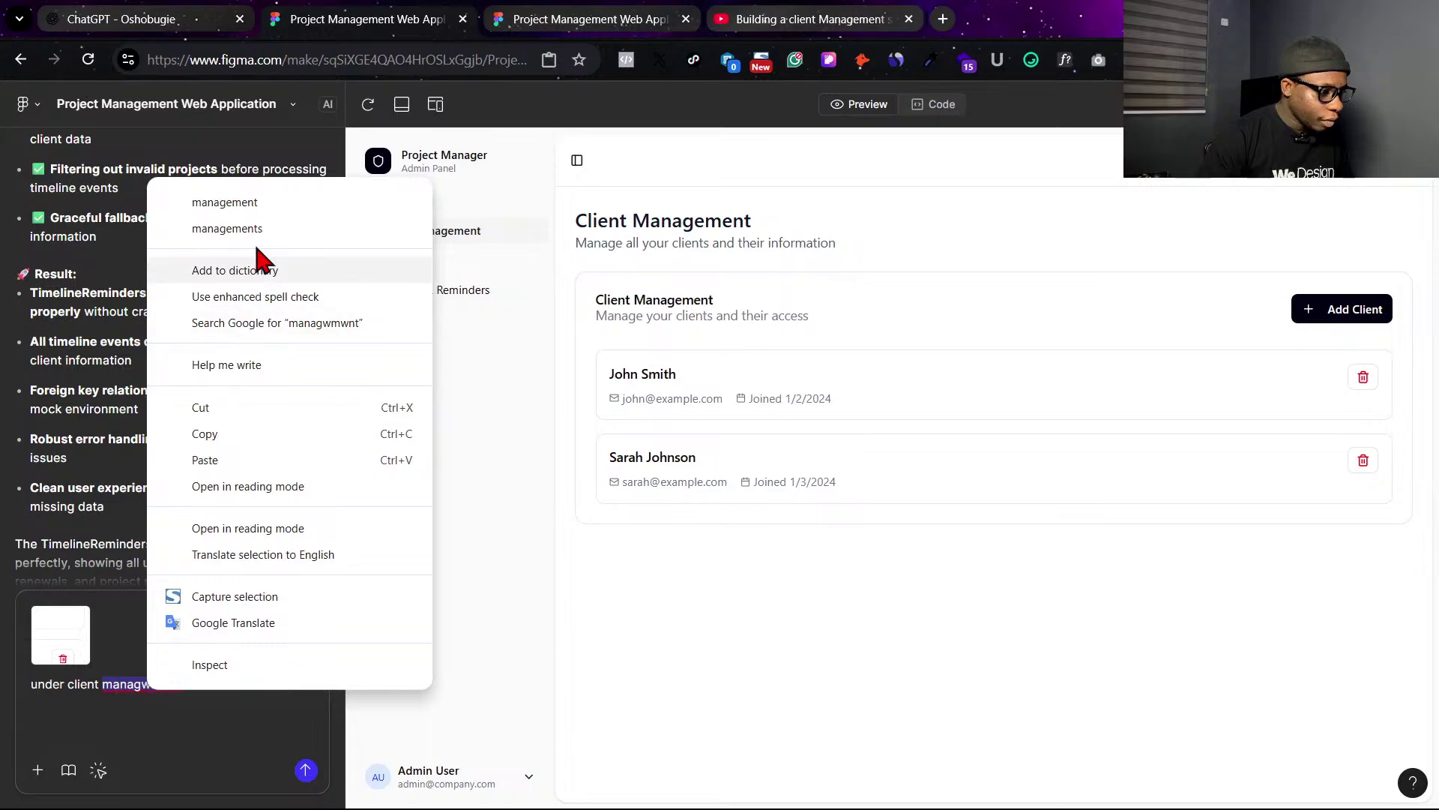
click(258, 204)
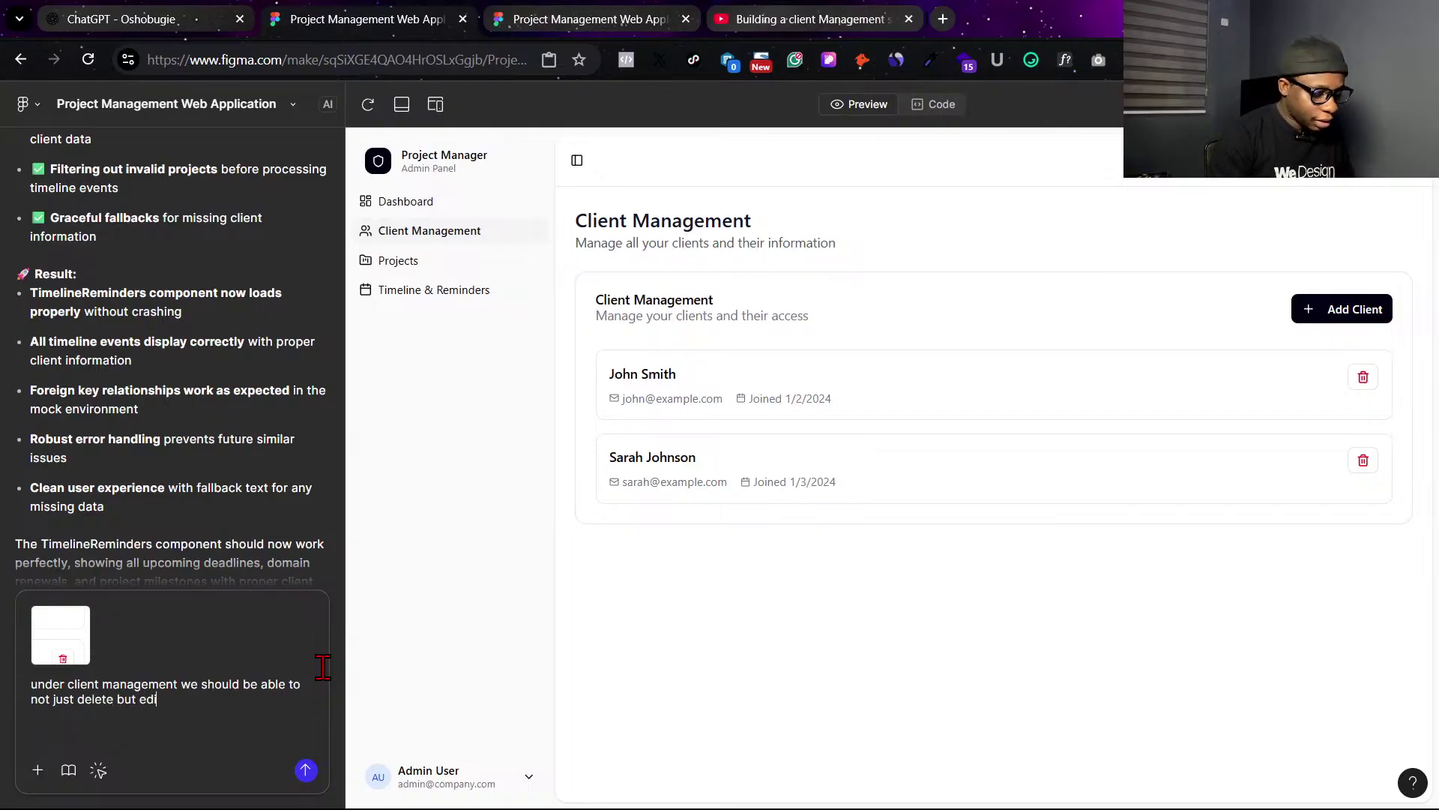
key(BackSpace)
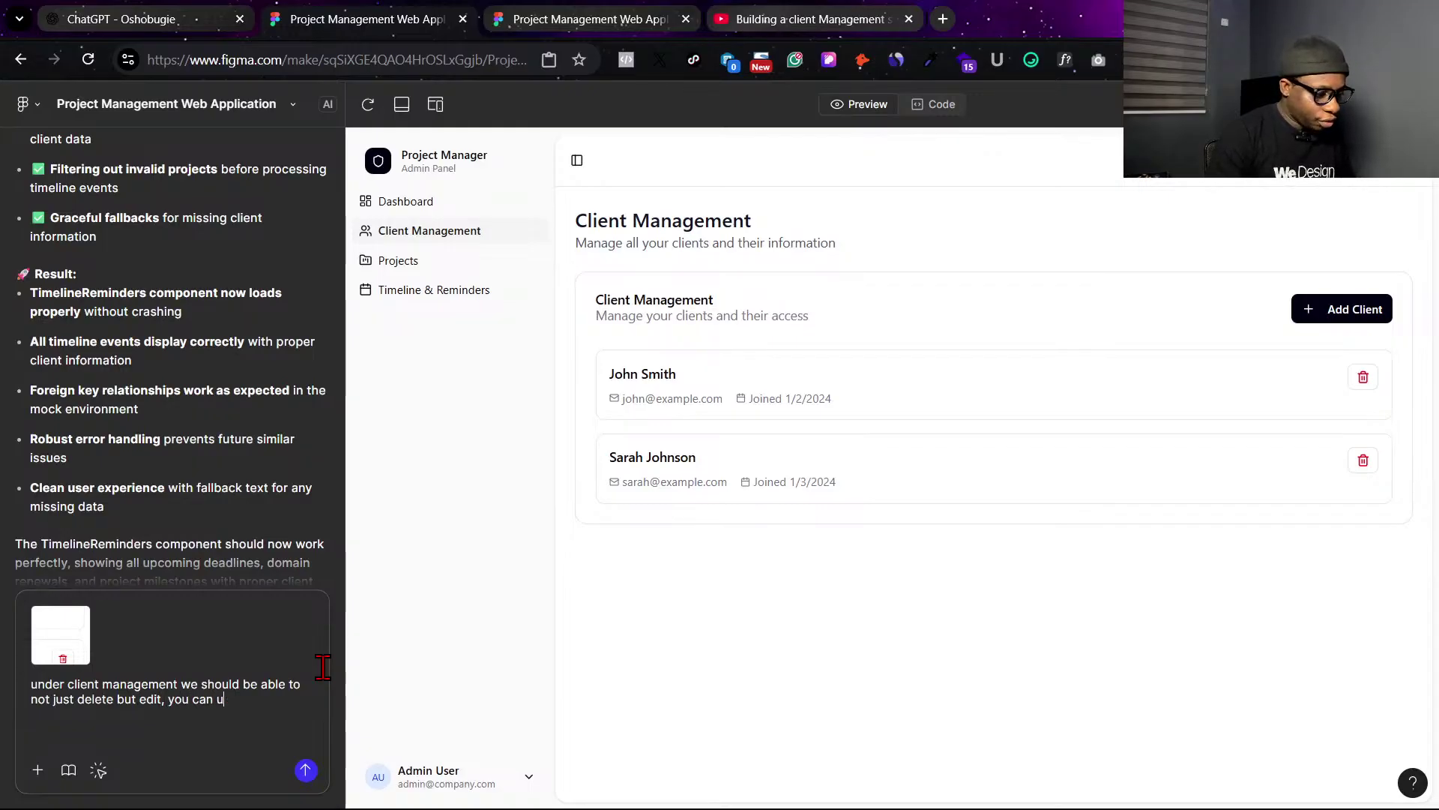
text(on)
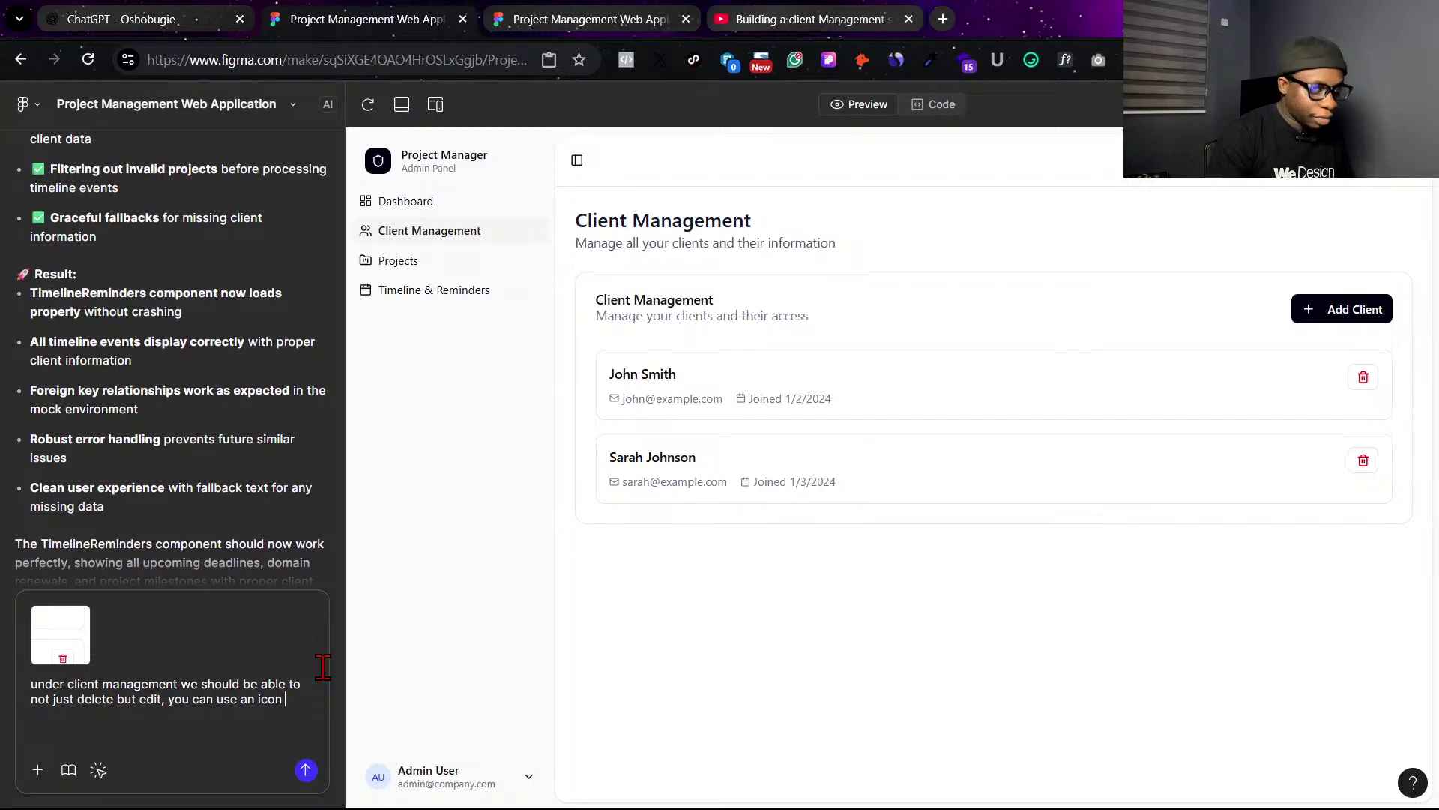
click(306, 770)
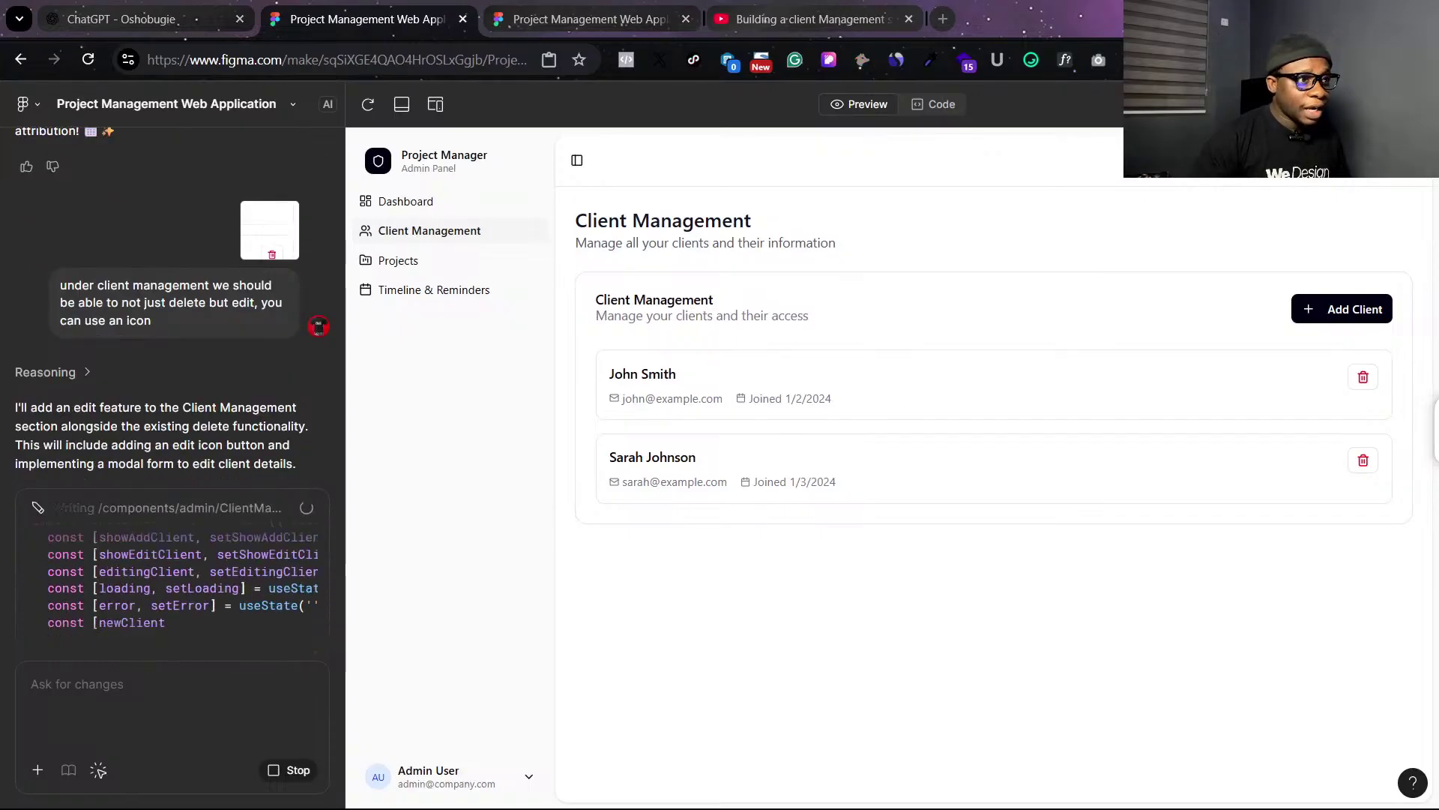
mouse_move(738, 806)
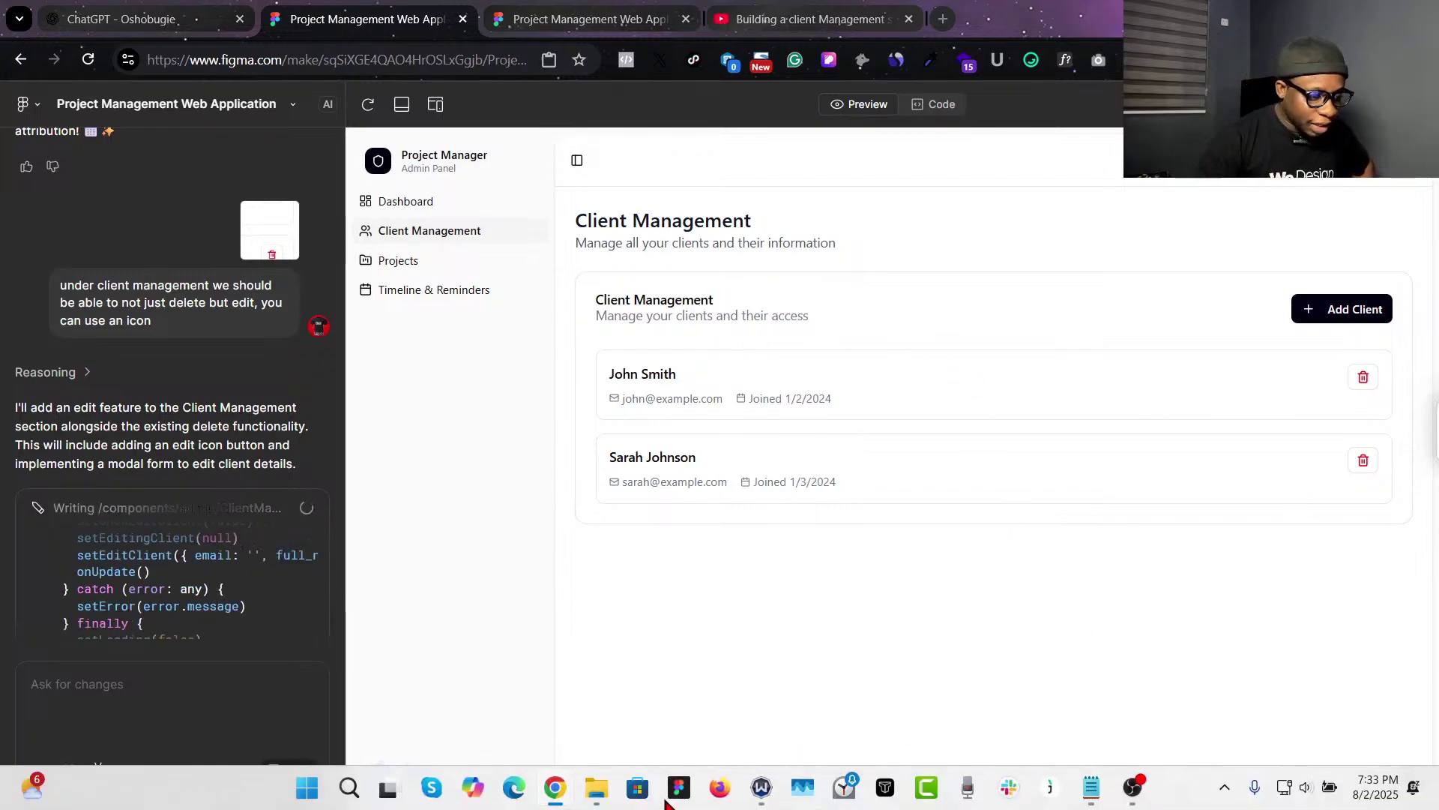
mouse_move(569, 787)
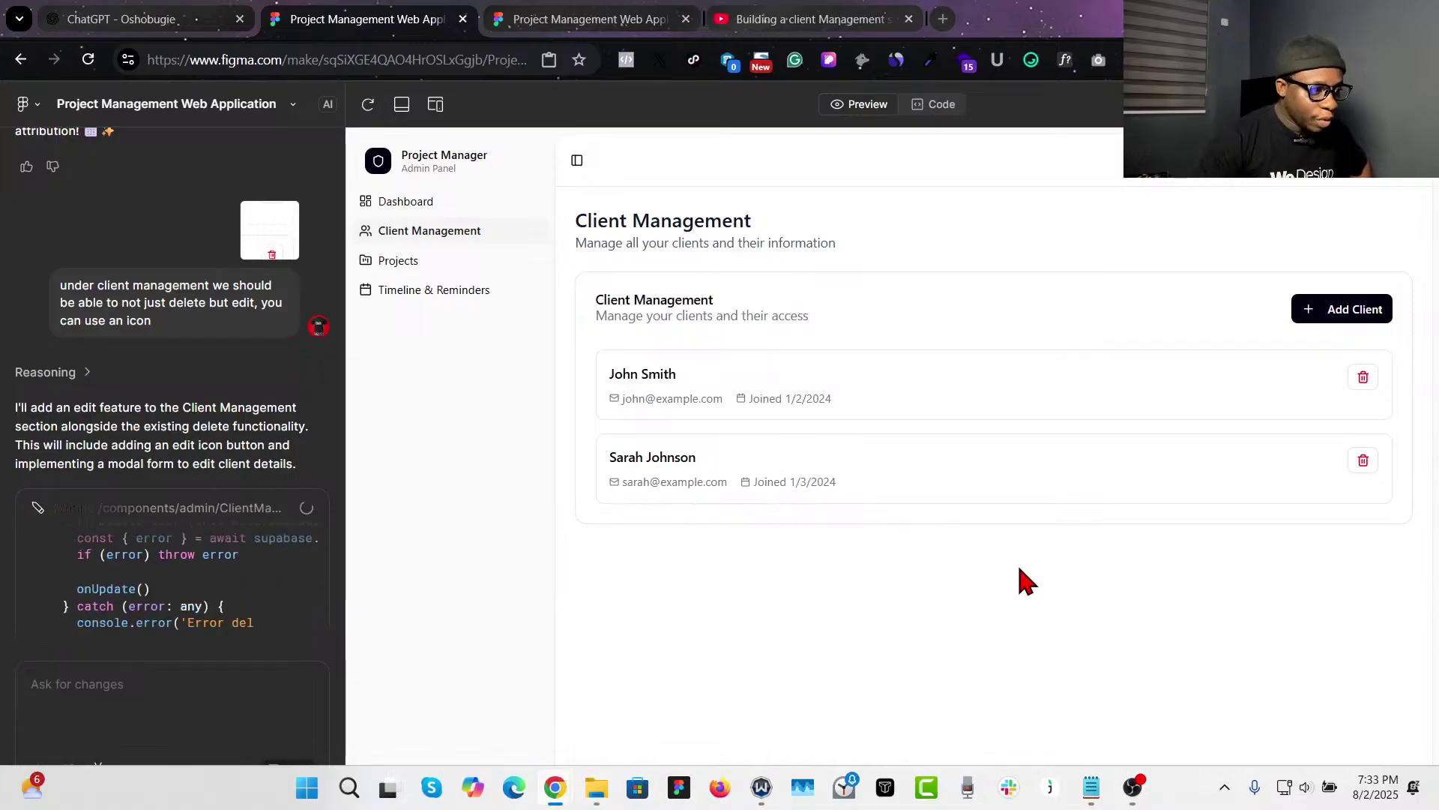
Close the YouTube video's browser tab and look through the preview's Projects, Client Management and Dashboard pages.
click(908, 19)
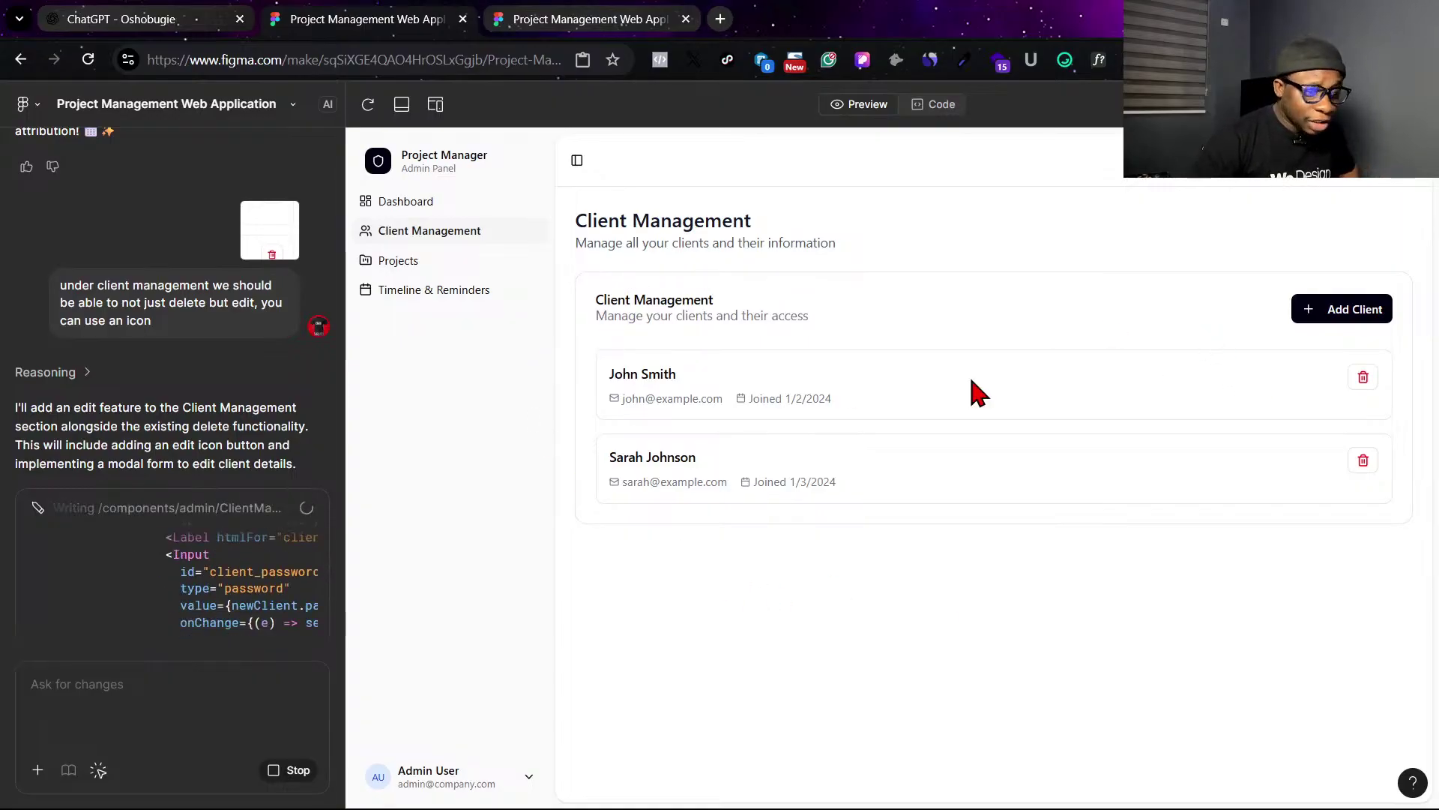
click(414, 261)
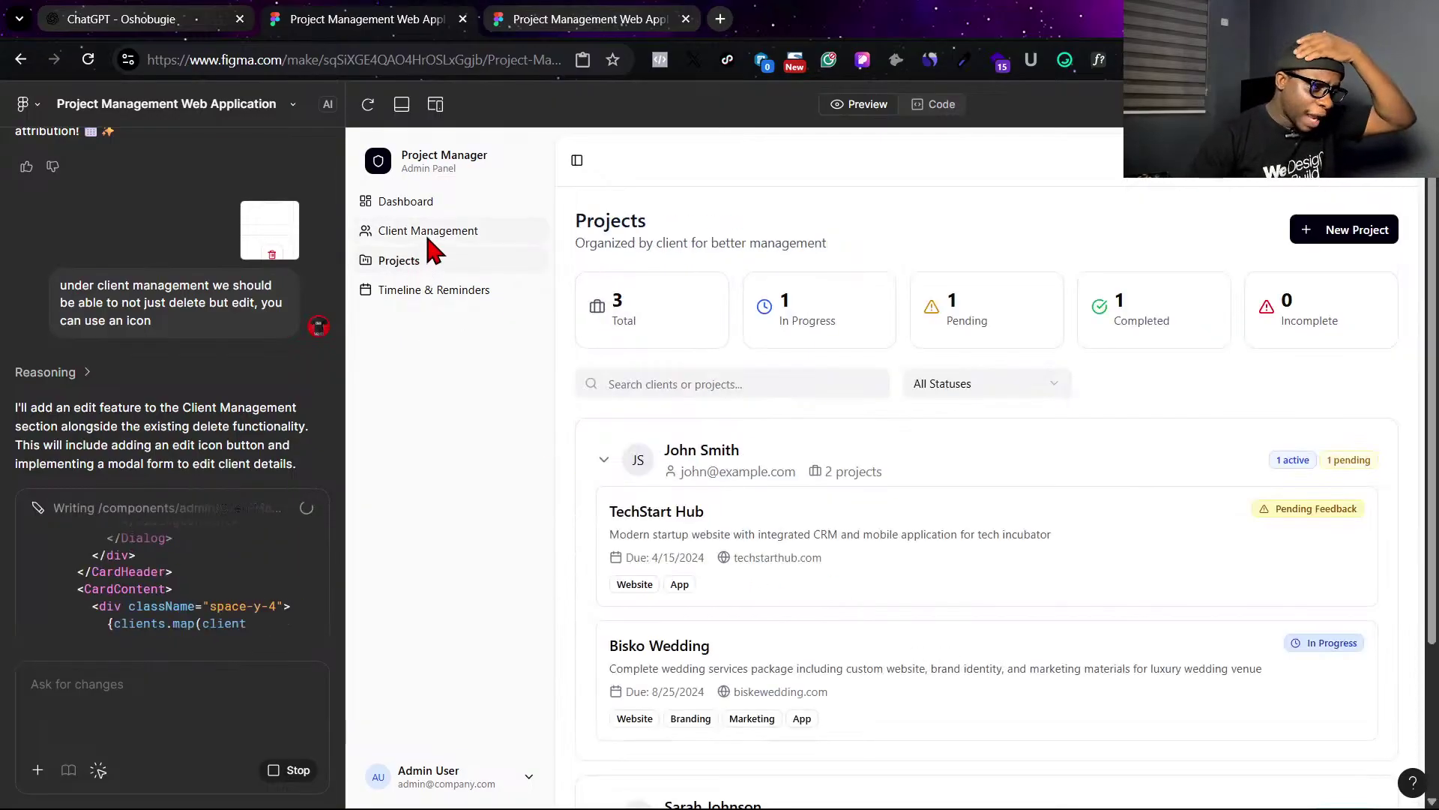
click(428, 234)
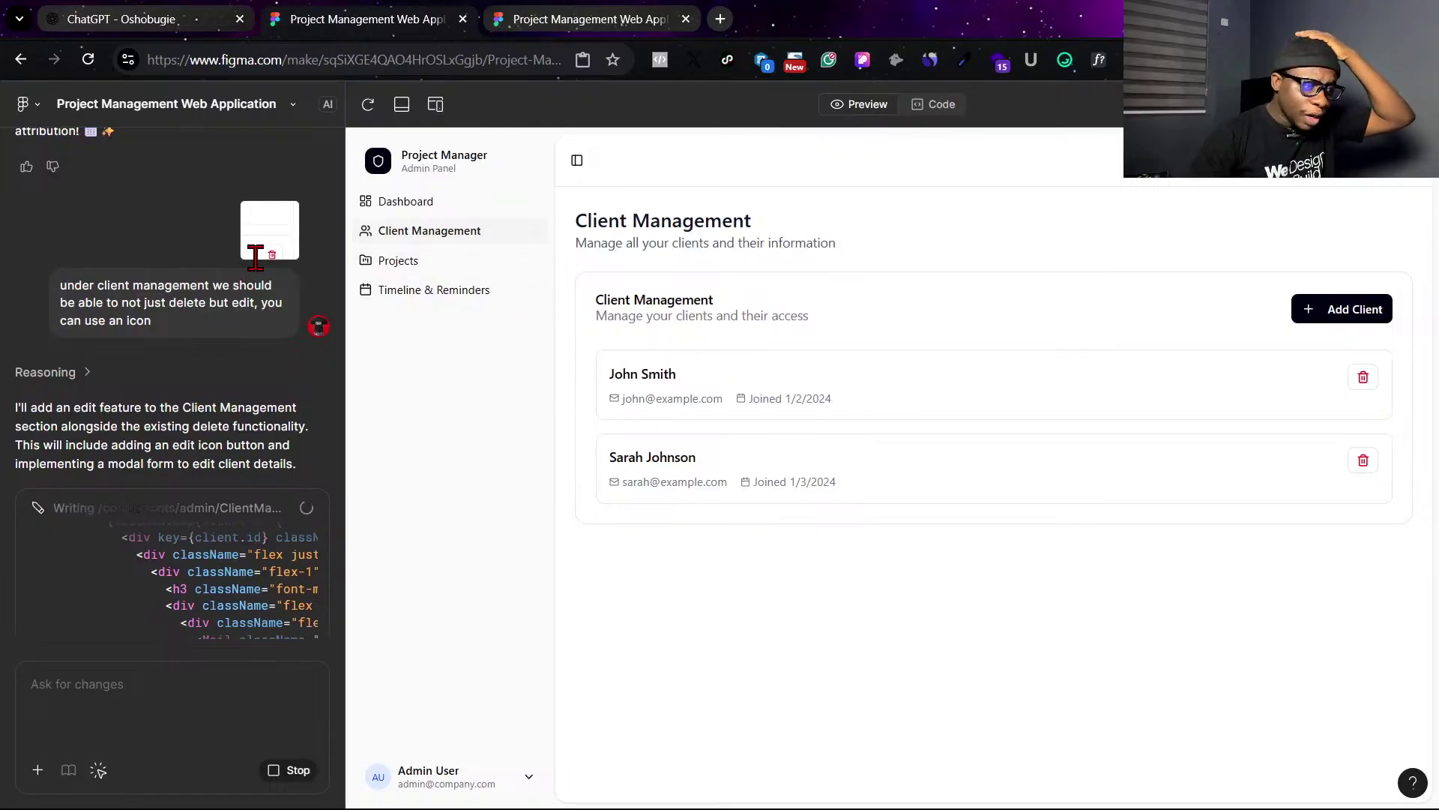
click(405, 264)
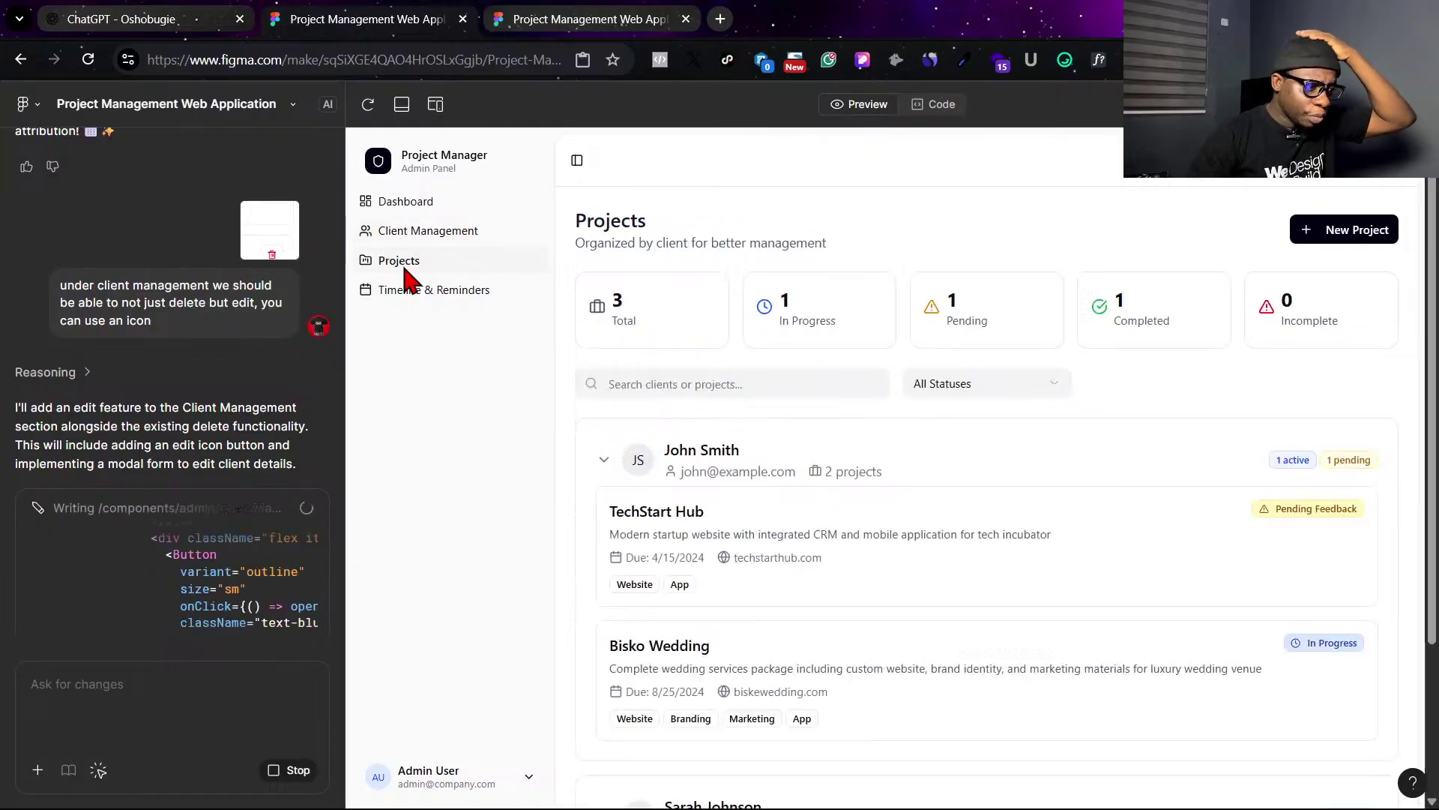
click(429, 232)
click(445, 196)
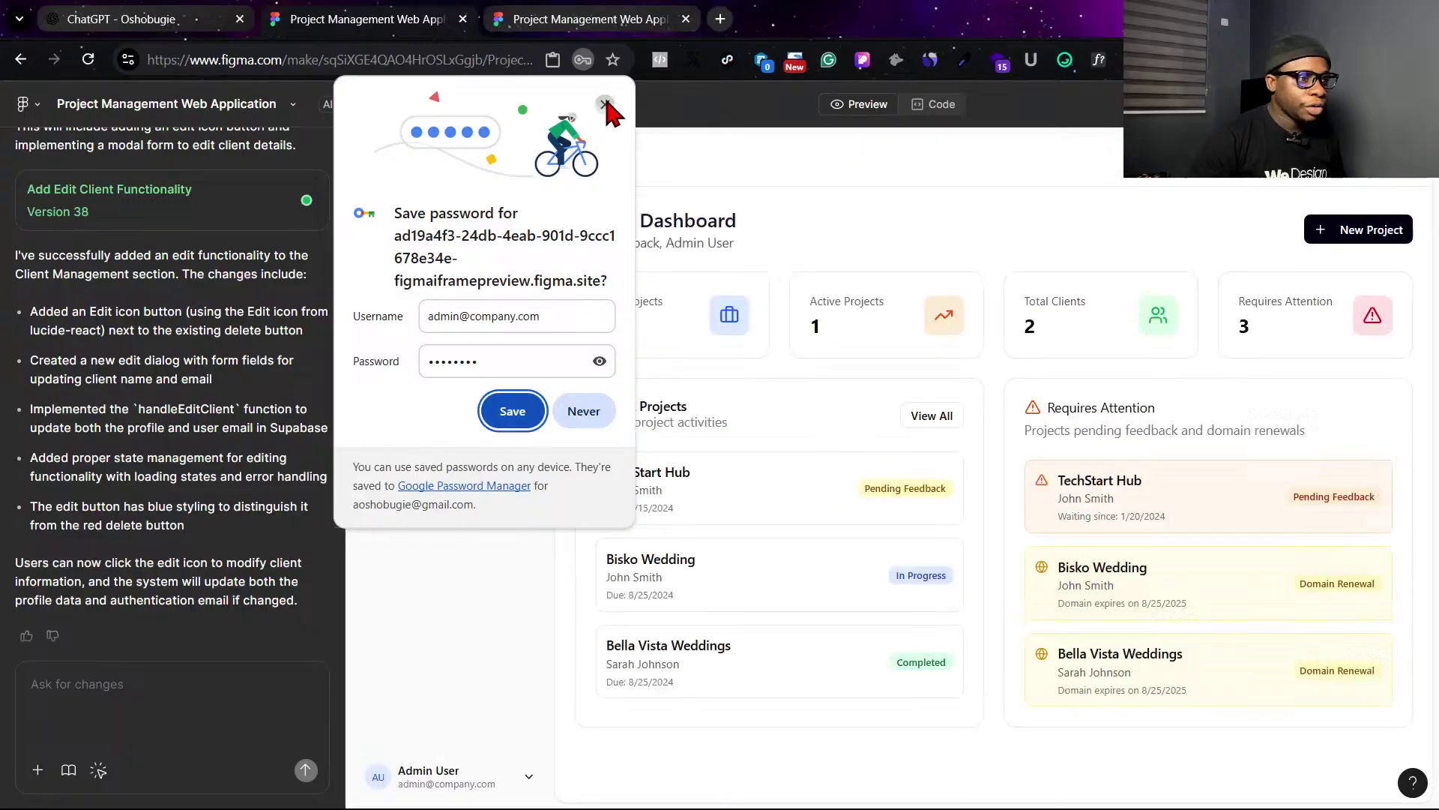
Inspect the first client's edit form on the Client Management page, cancel it, and clear the browser's password prompts.
click(512, 411)
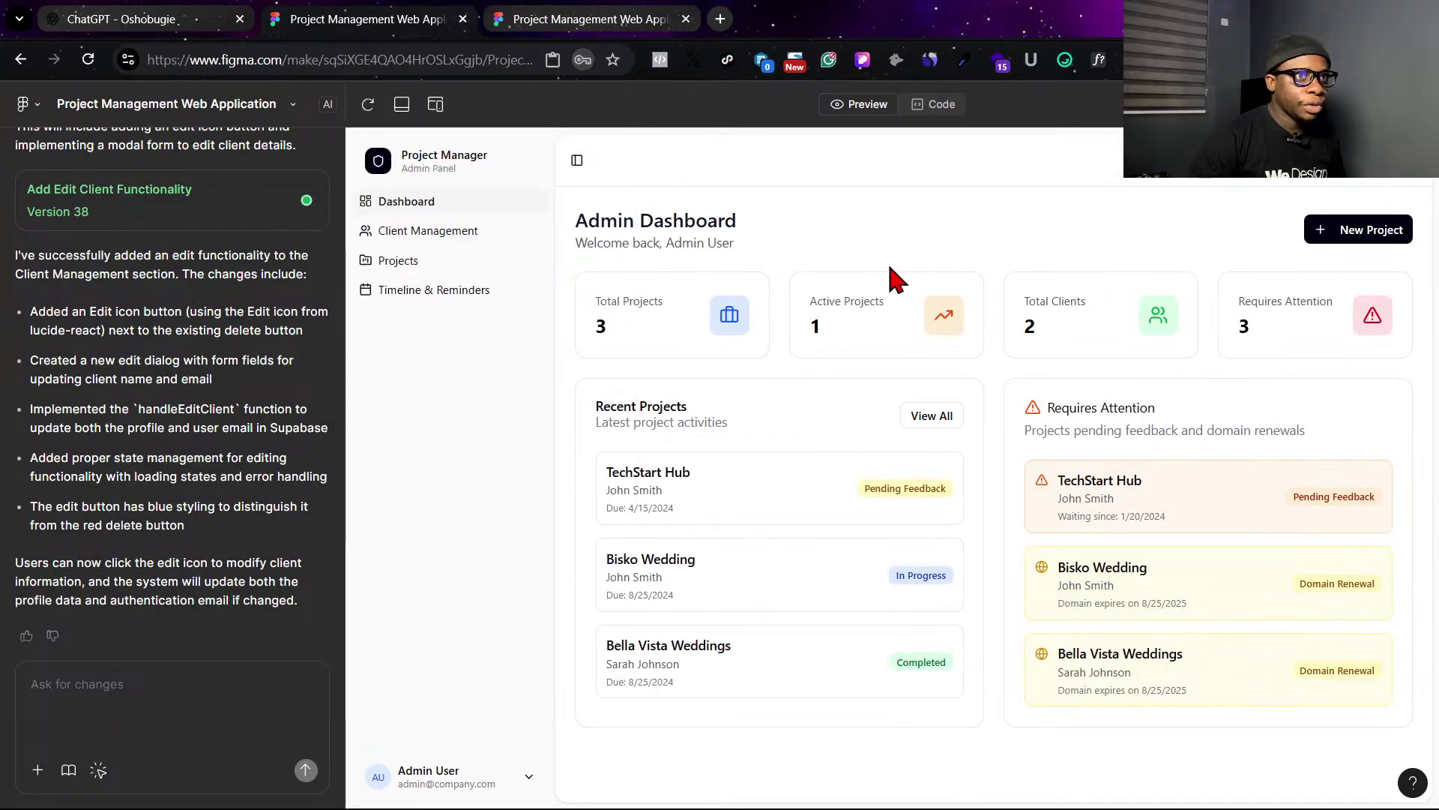
click(414, 234)
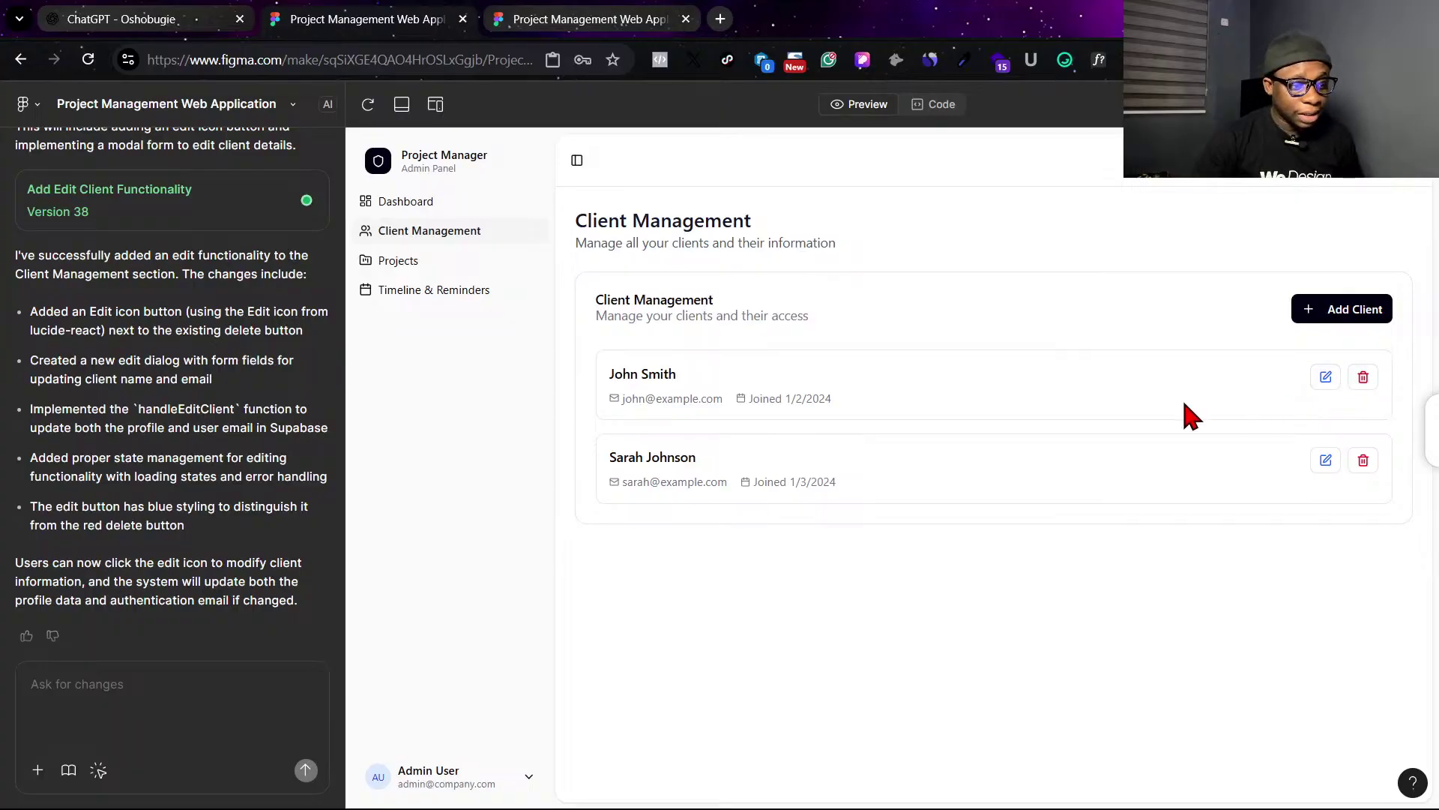
click(1325, 378)
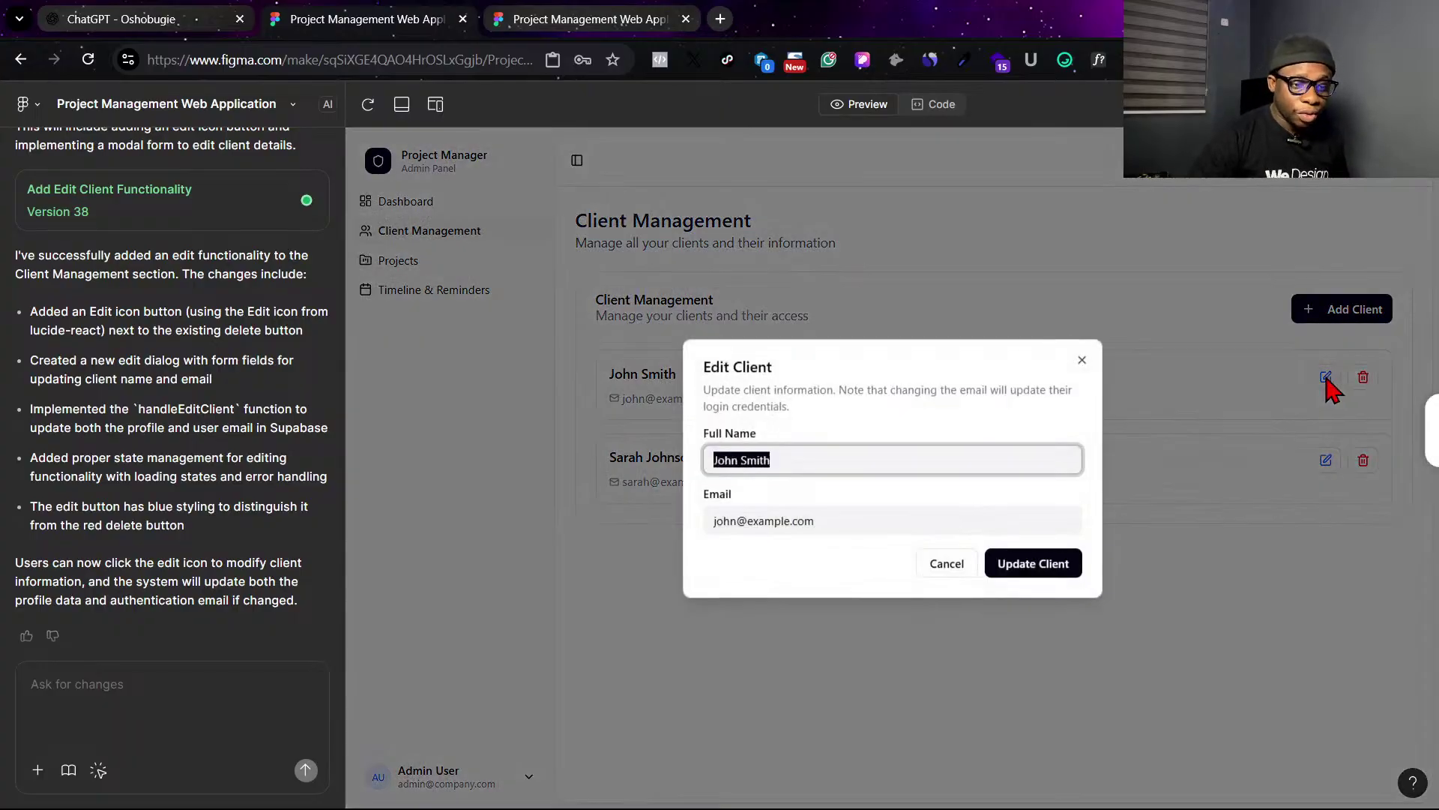
click(942, 562)
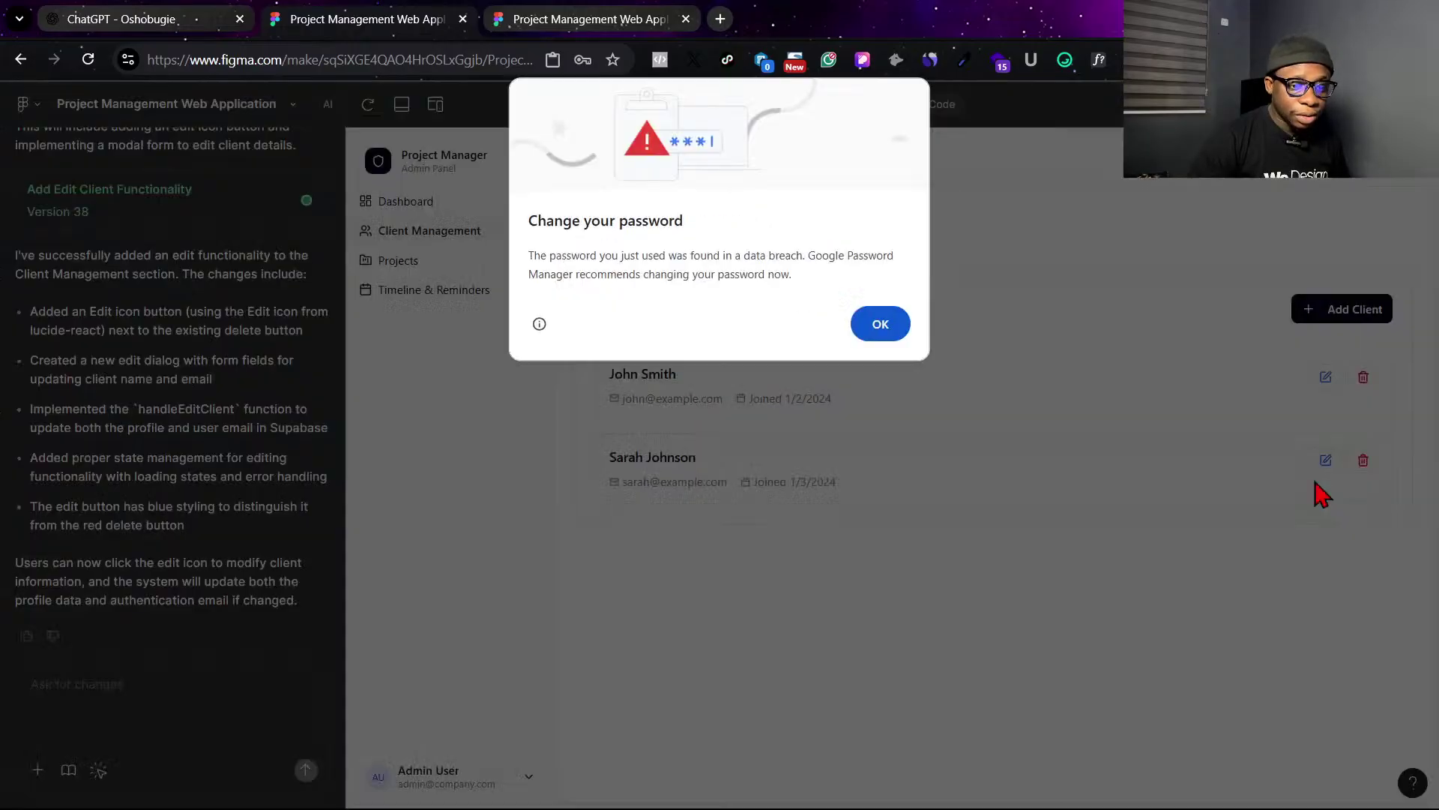
click(888, 324)
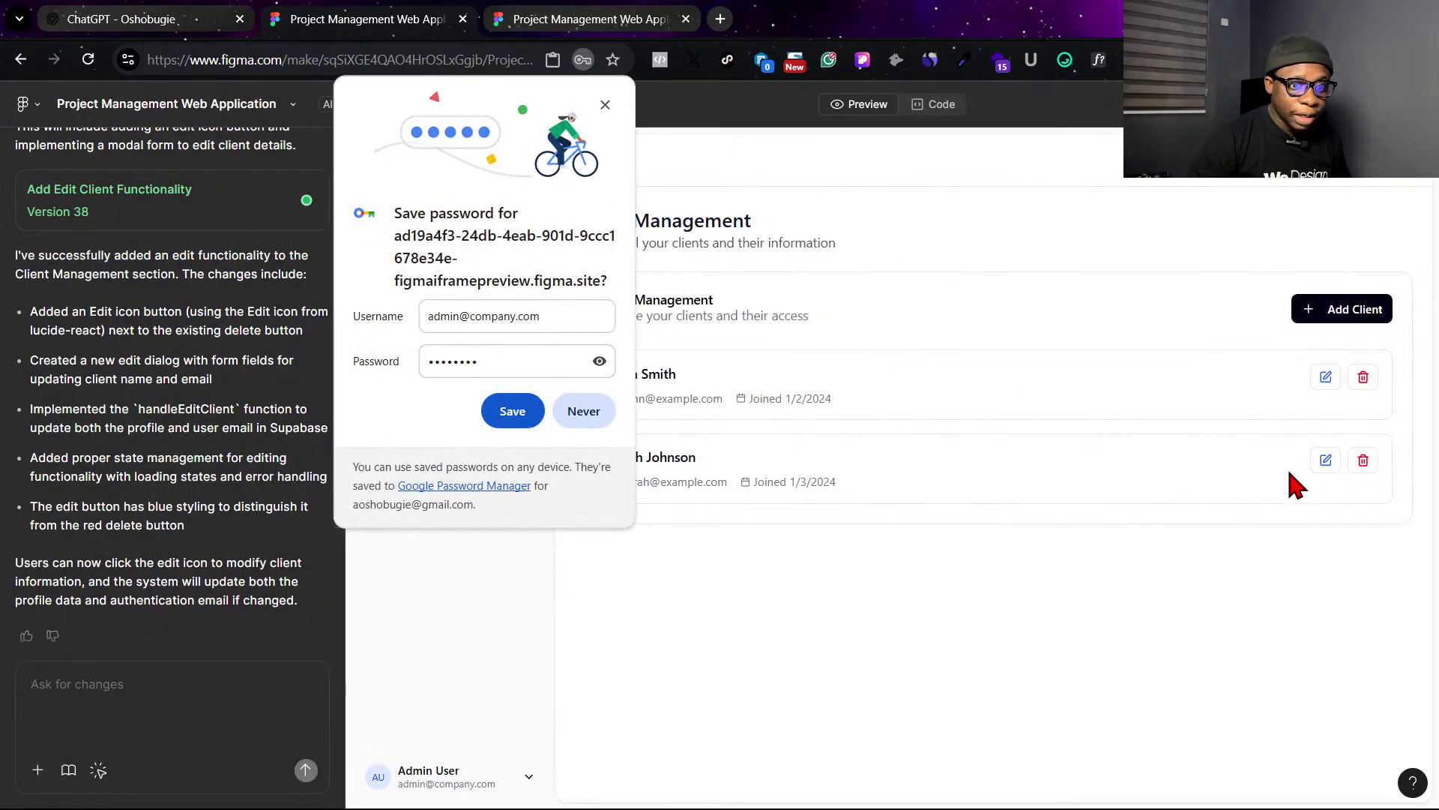
click(602, 109)
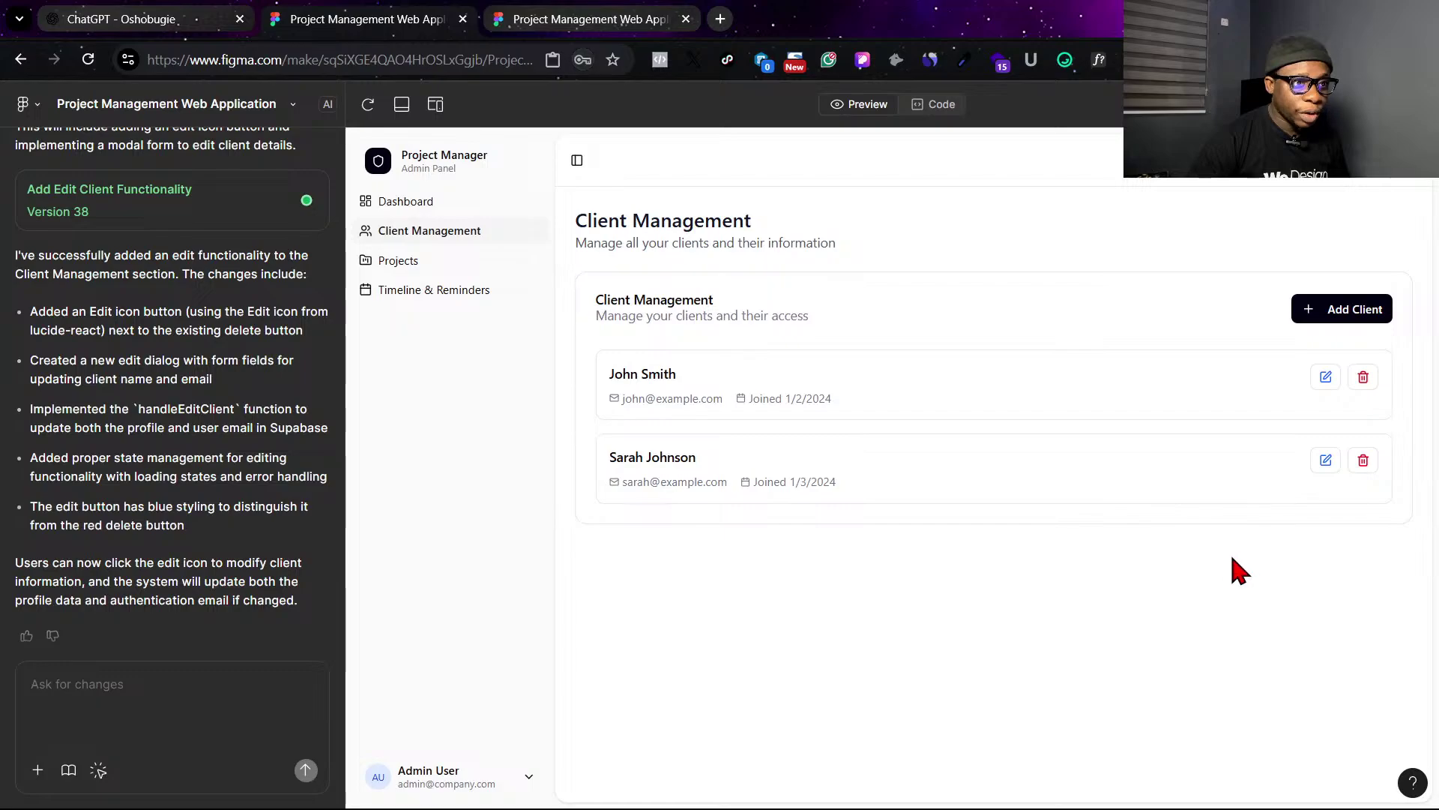
Inspect the second client's edit form on the Client Management page and close it without changes.
click(1325, 459)
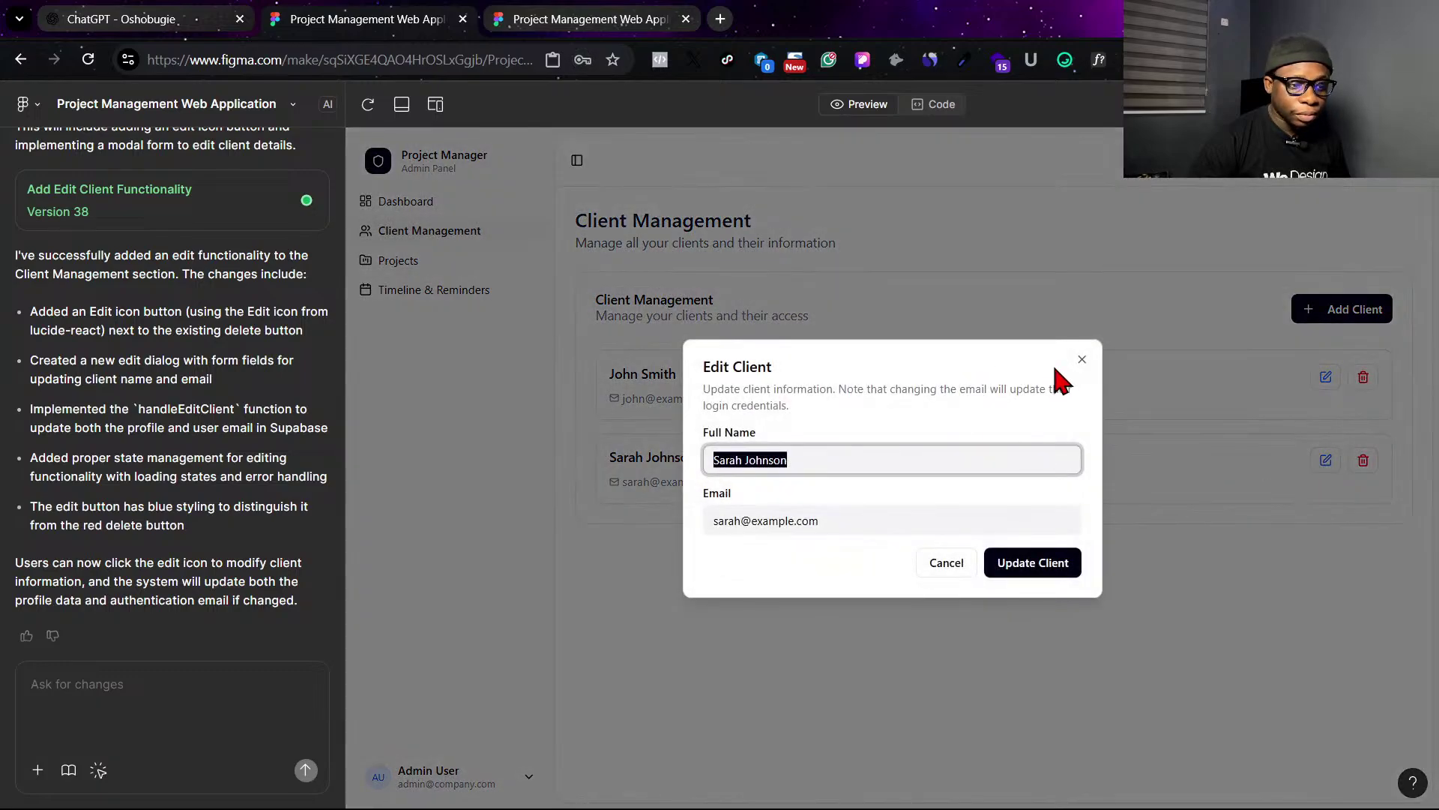
click(1097, 368)
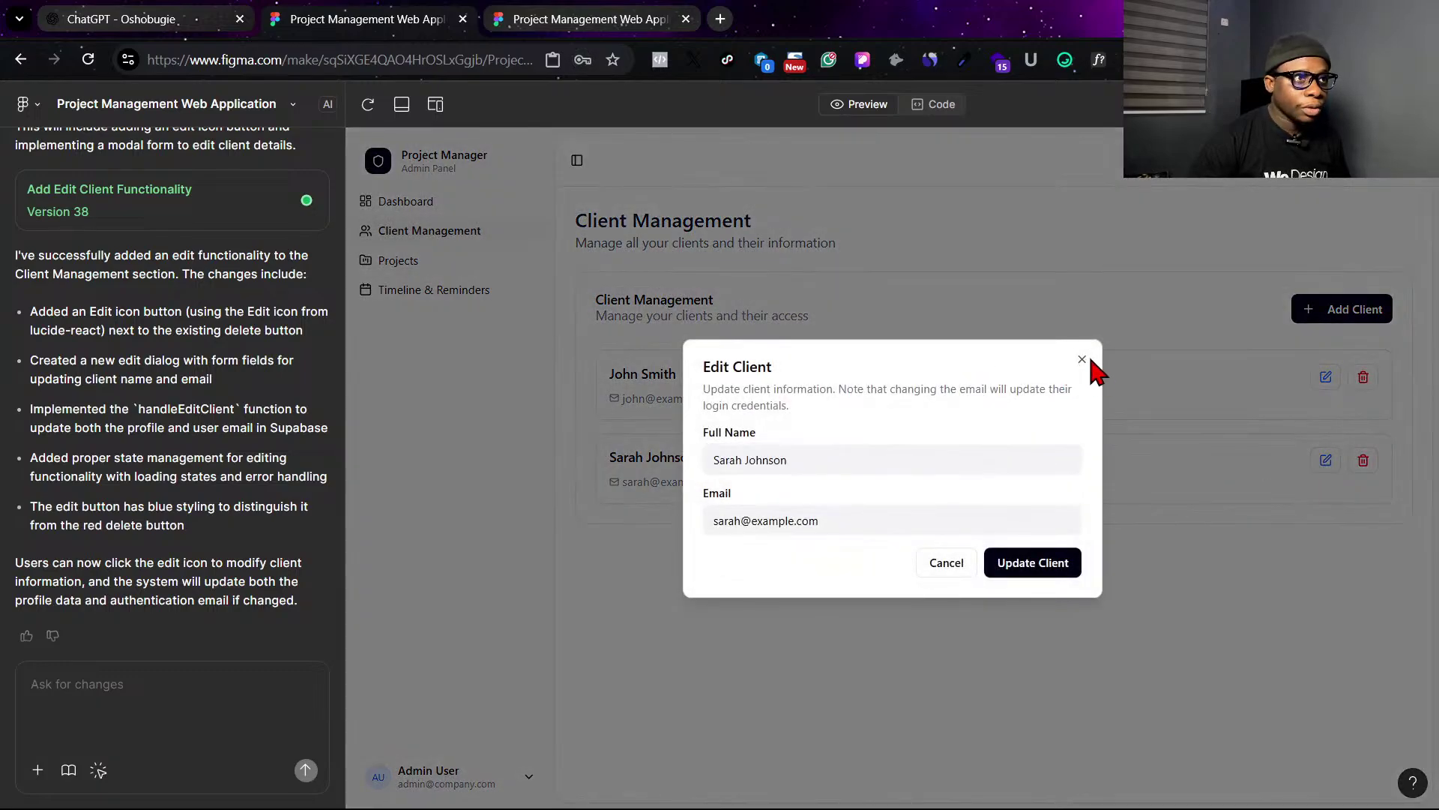
click(1082, 361)
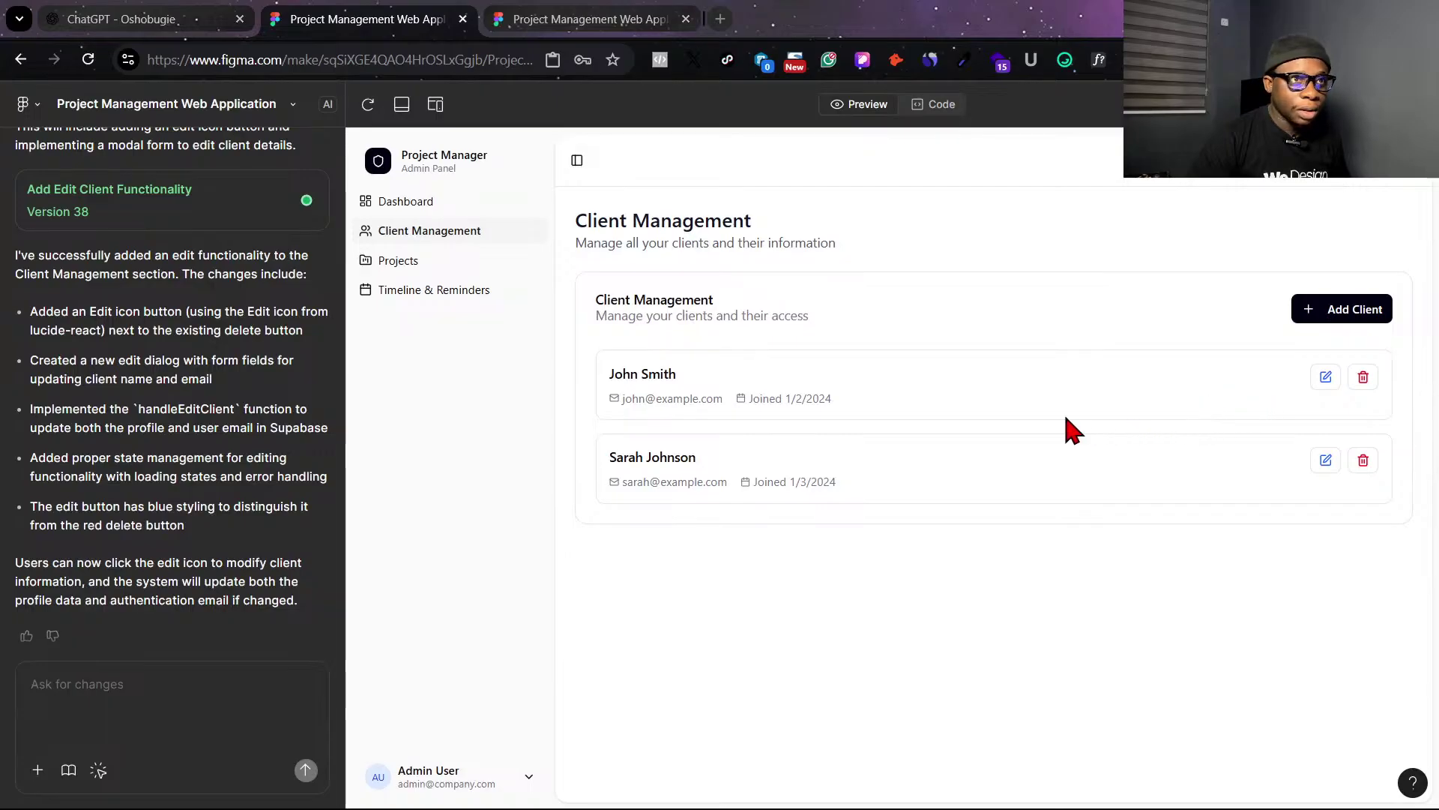
Test collapsing and expanding the client accordions on the preview's Projects page.
click(405, 261)
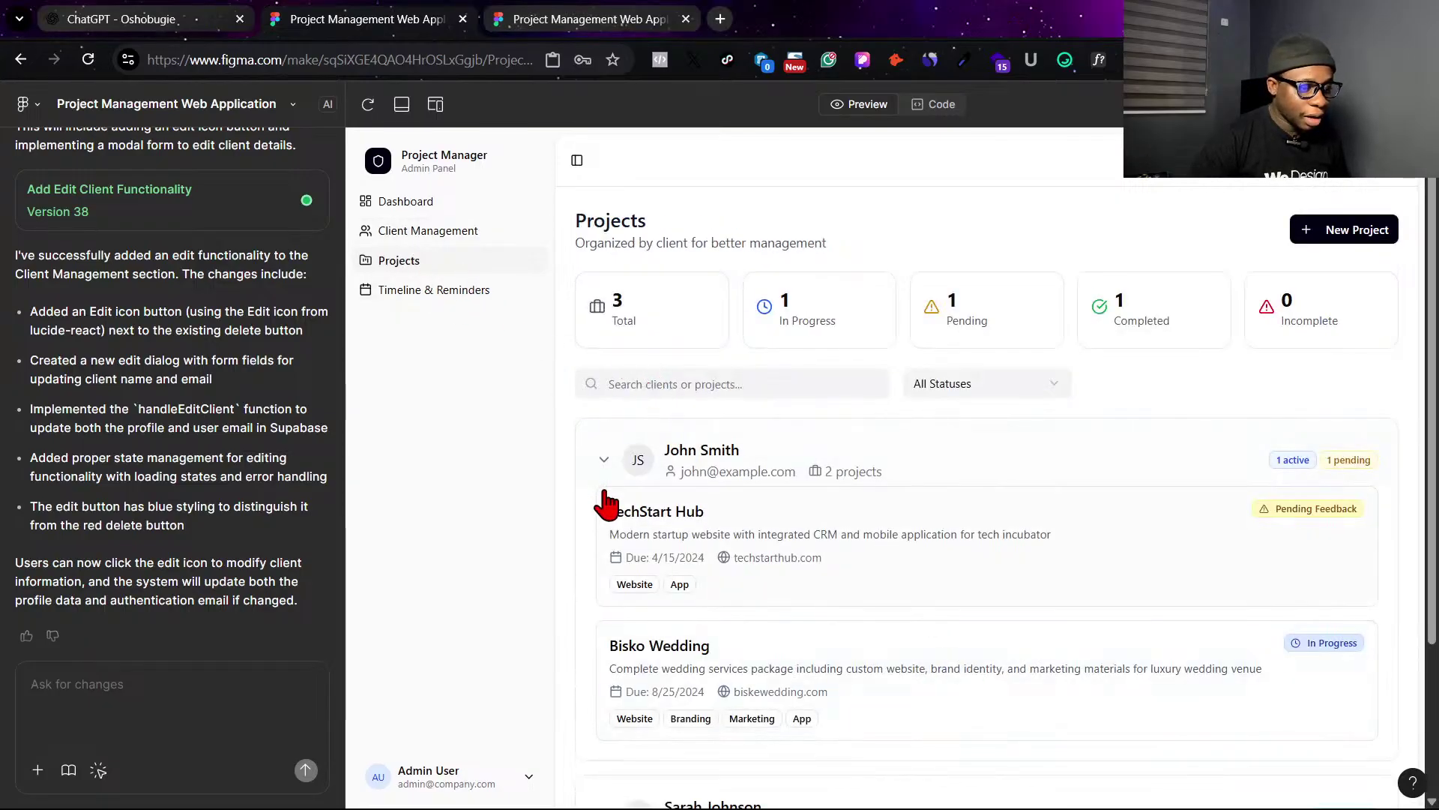
click(604, 460)
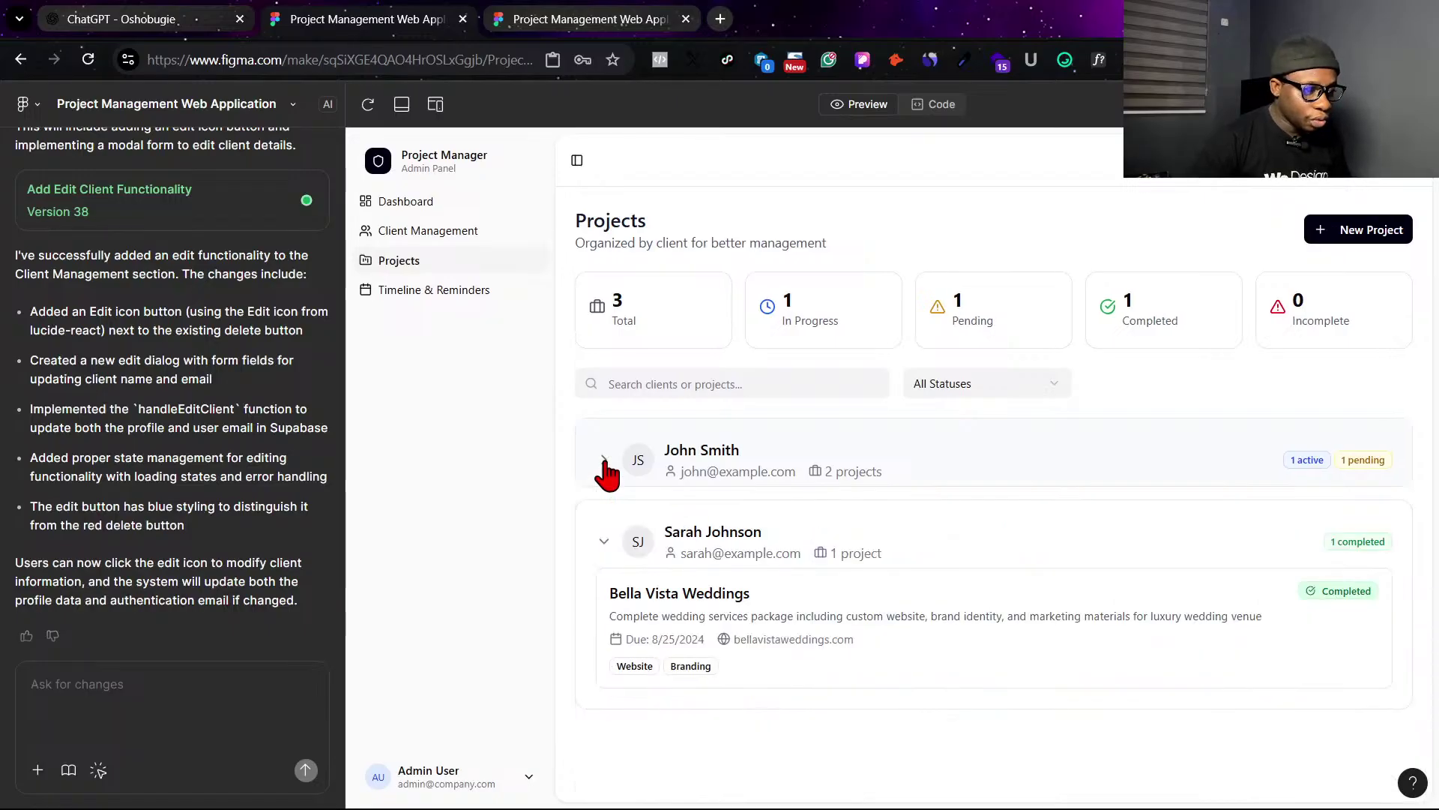
click(605, 541)
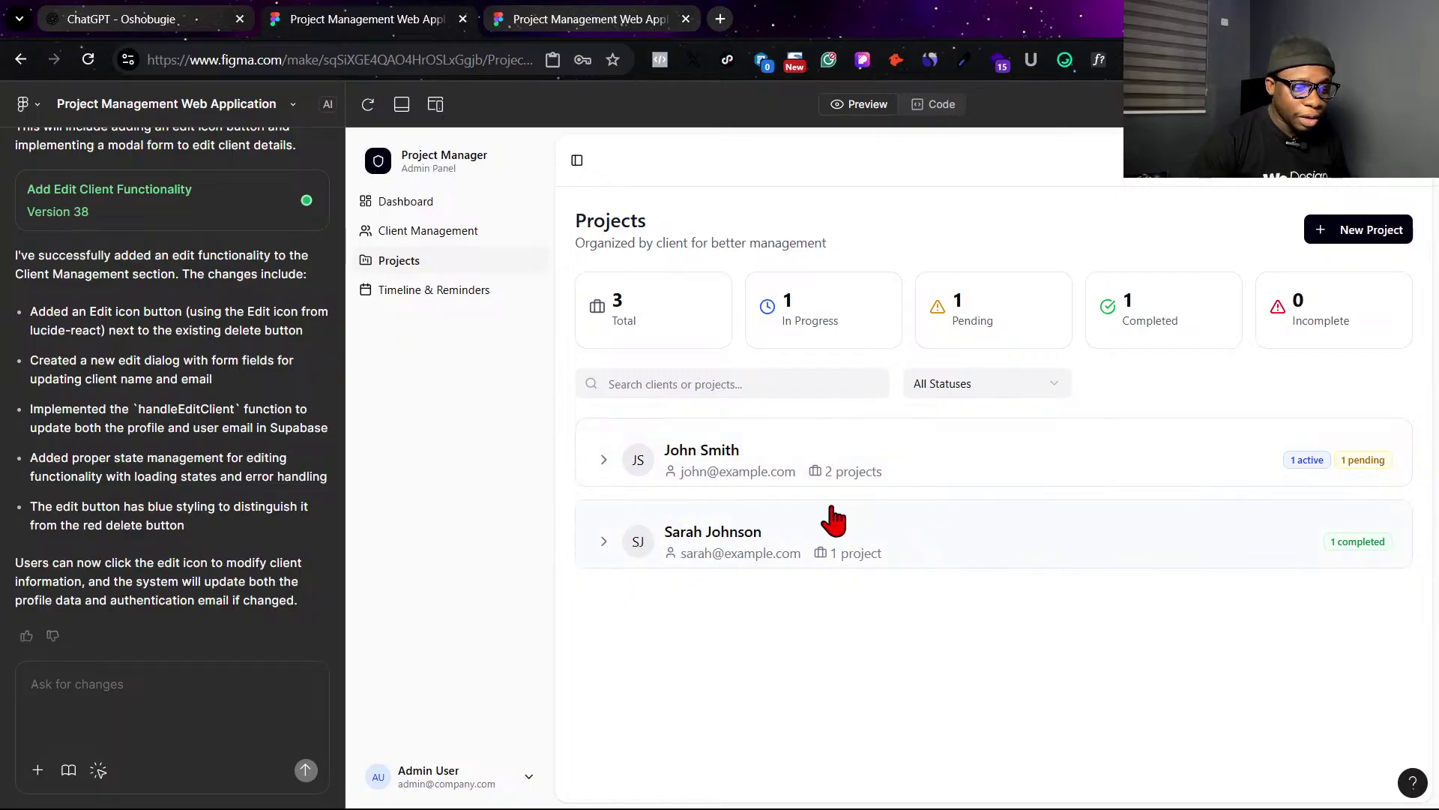
click(606, 549)
click(607, 549)
click(606, 545)
click(604, 459)
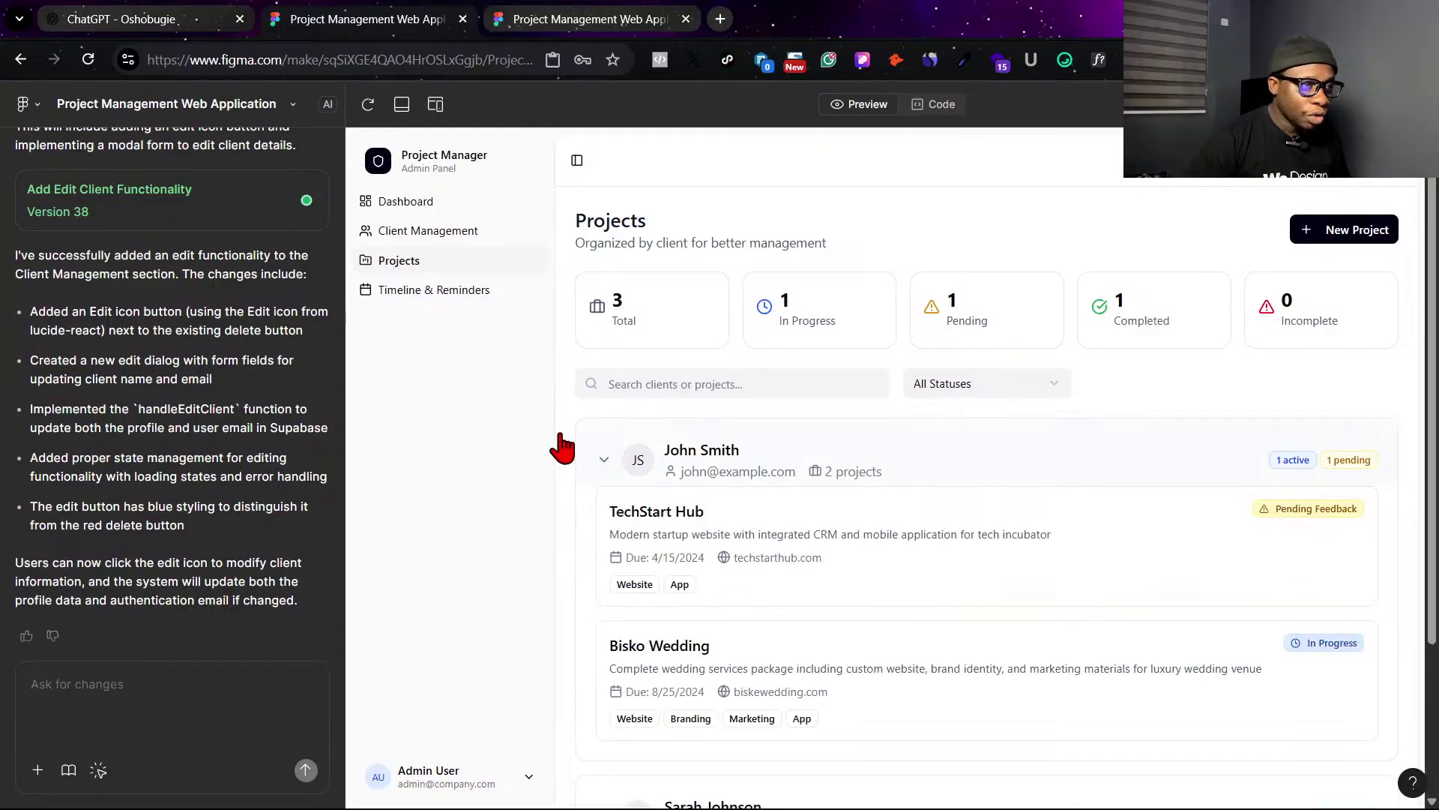
Check Timeline & Reminders, return to the Projects page and collapse both client accordions.
click(443, 290)
click(434, 260)
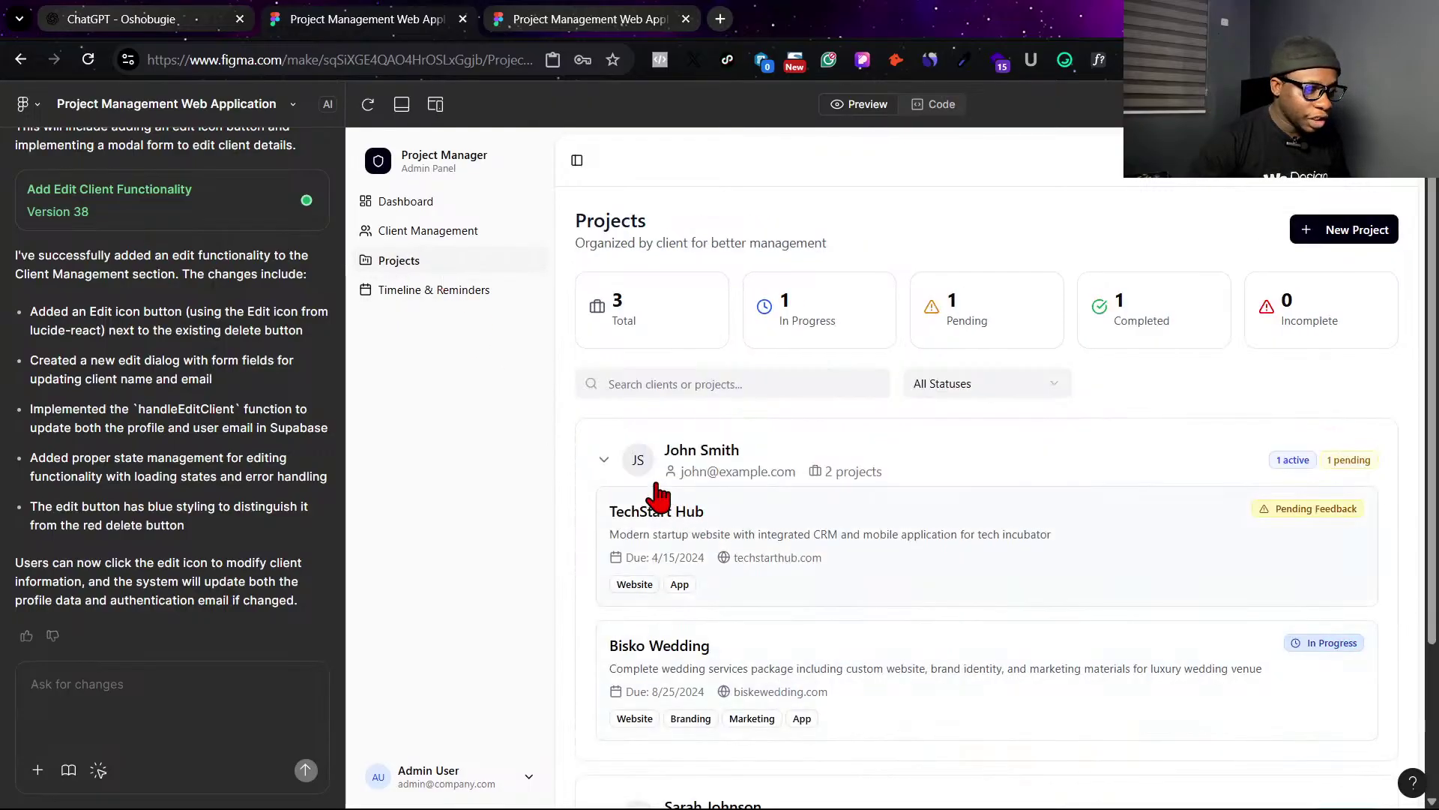
click(603, 459)
click(602, 548)
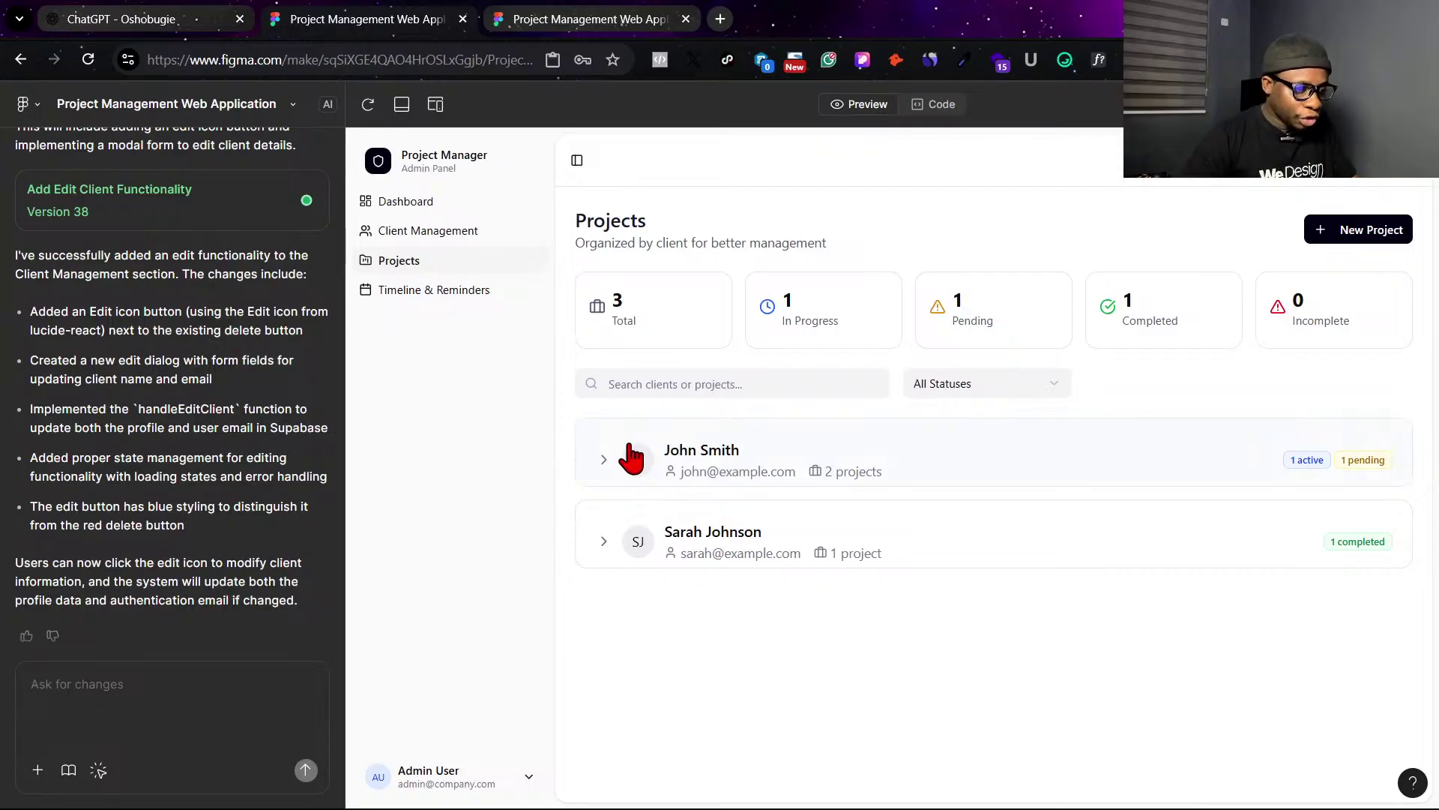
Capture the collapsed client accordions on the Projects page and attach the screenshot to the change prompt.
key(super+shift+s)
drag(563, 410, 1428, 602)
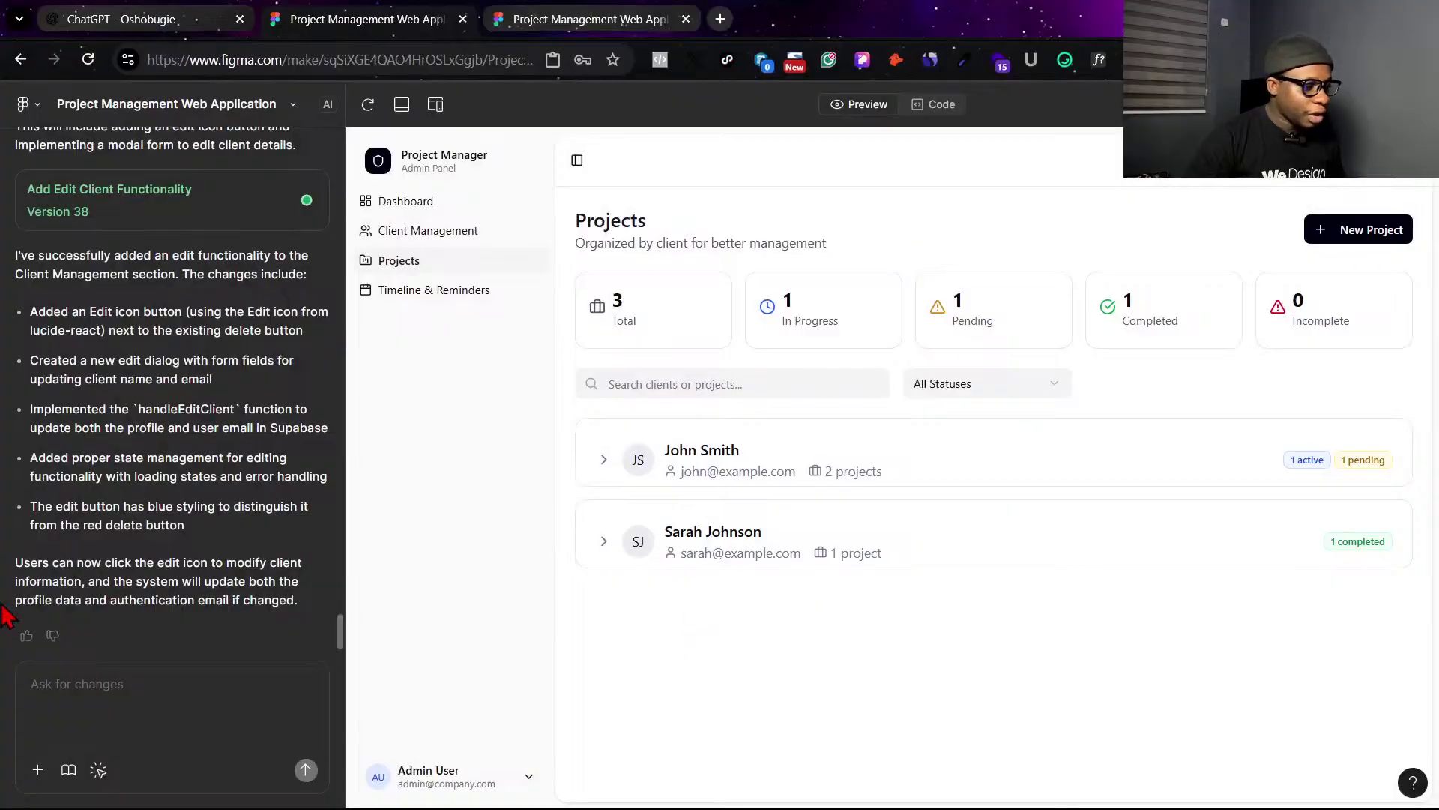
click(57, 688)
key(ctrl+v)
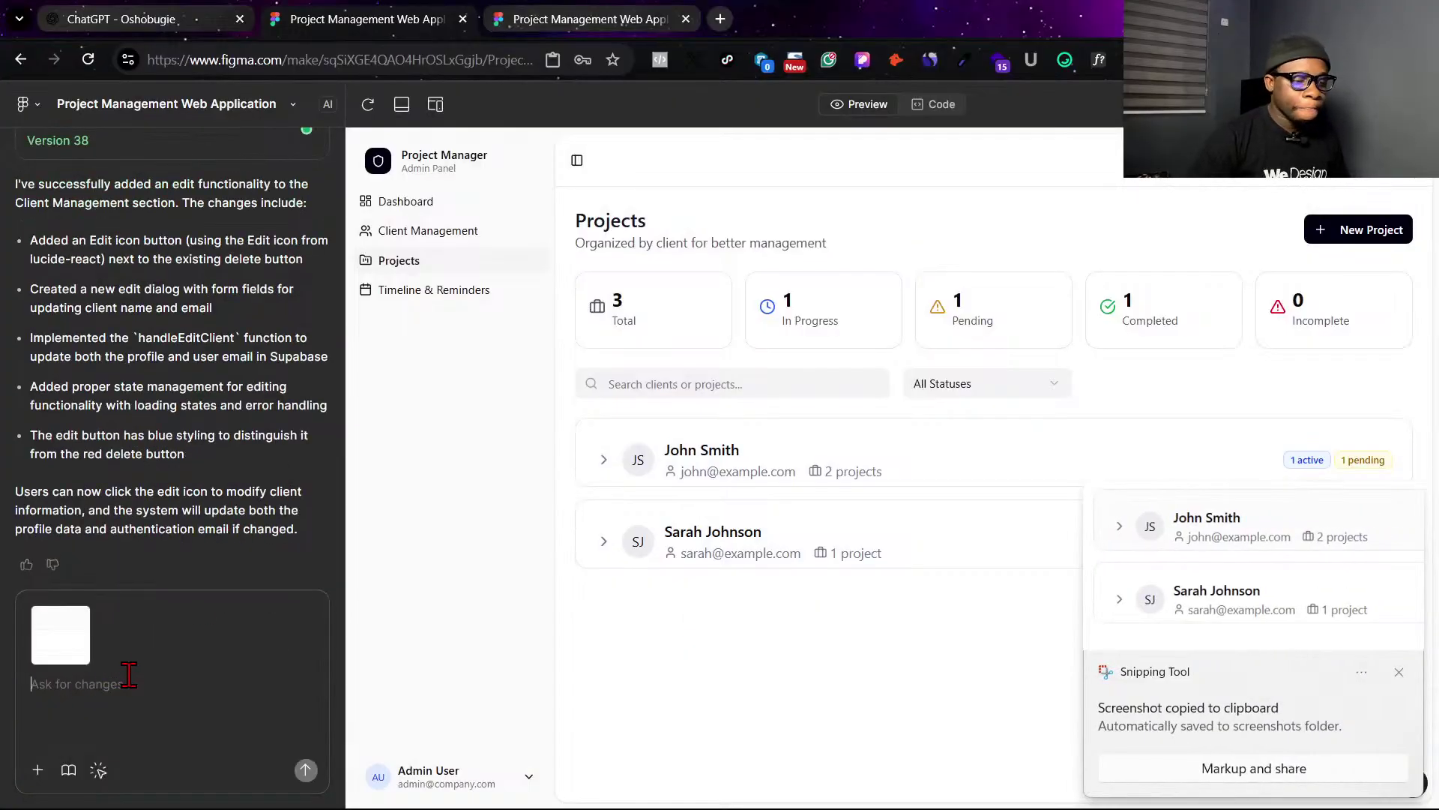
Write the change request "let the accodion be close by defualt" beneath the attached screenshot.
text(I)
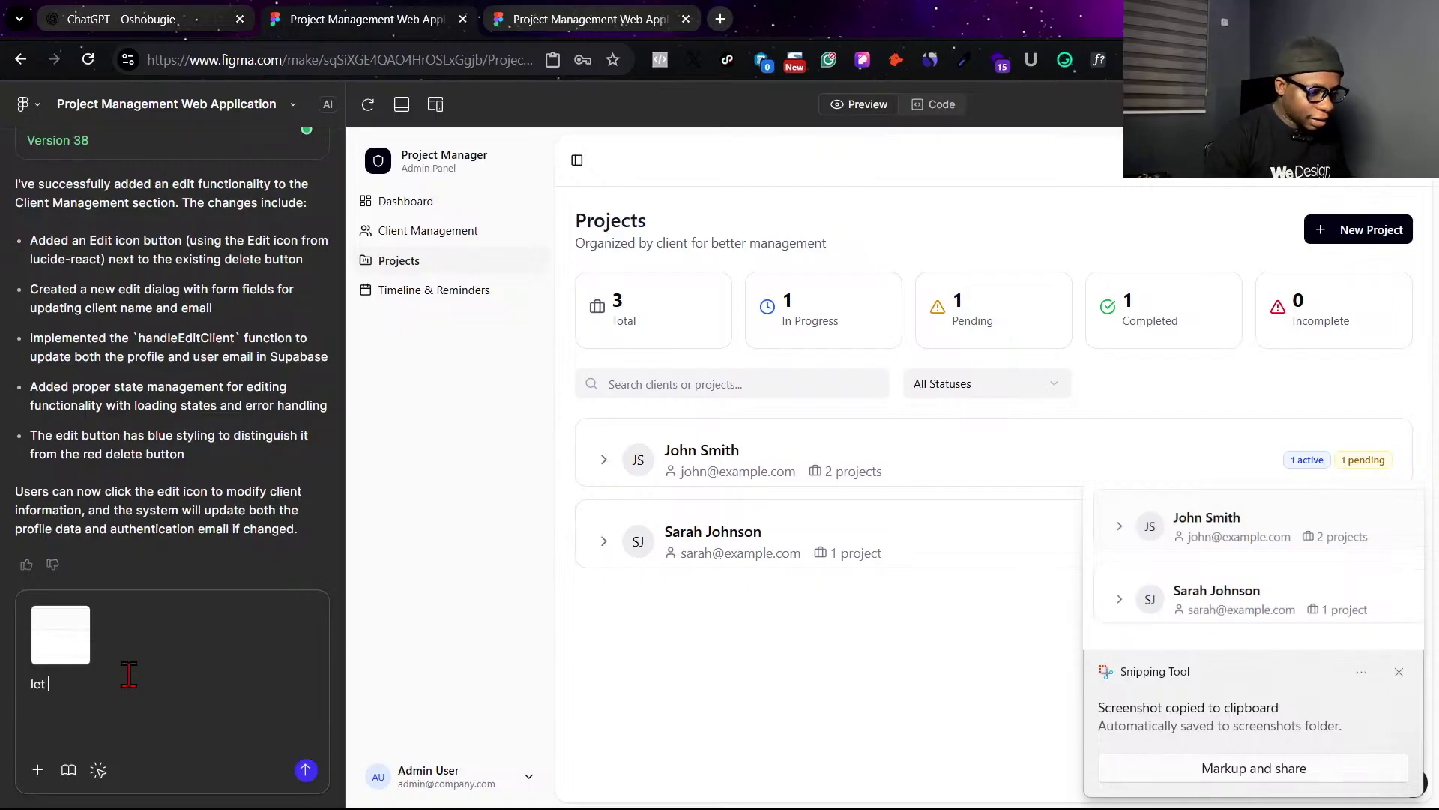
text(et)
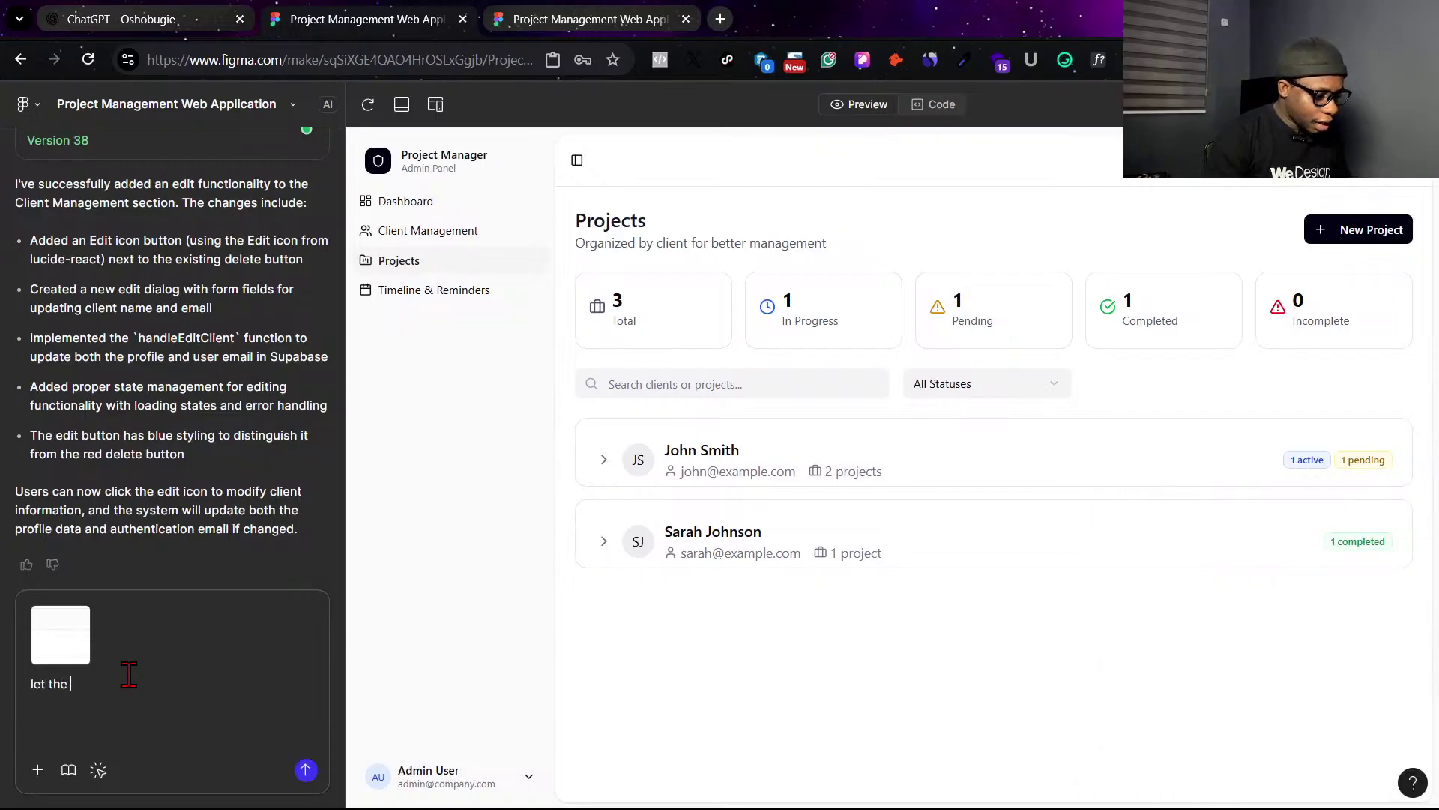
text(ion)
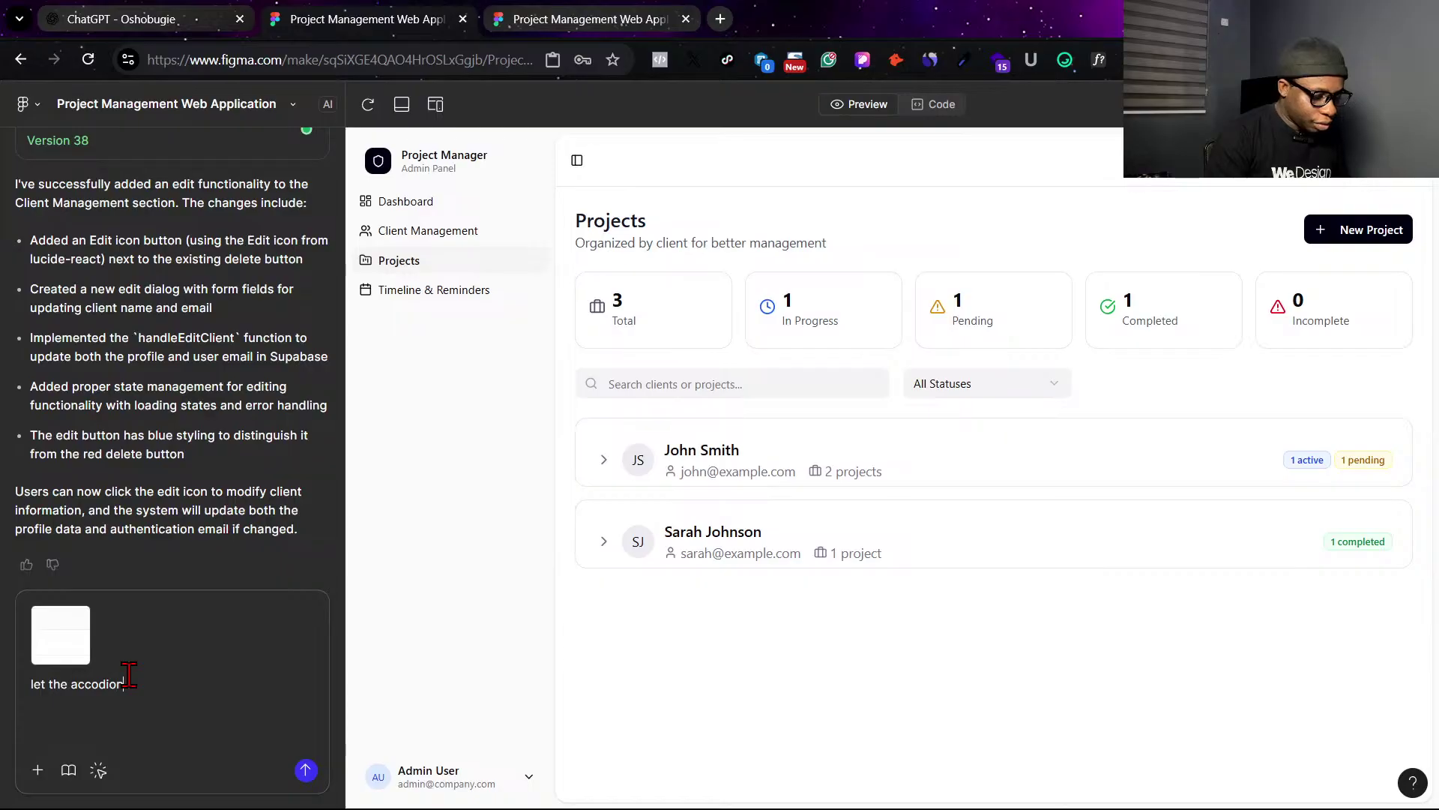
text( be close at)
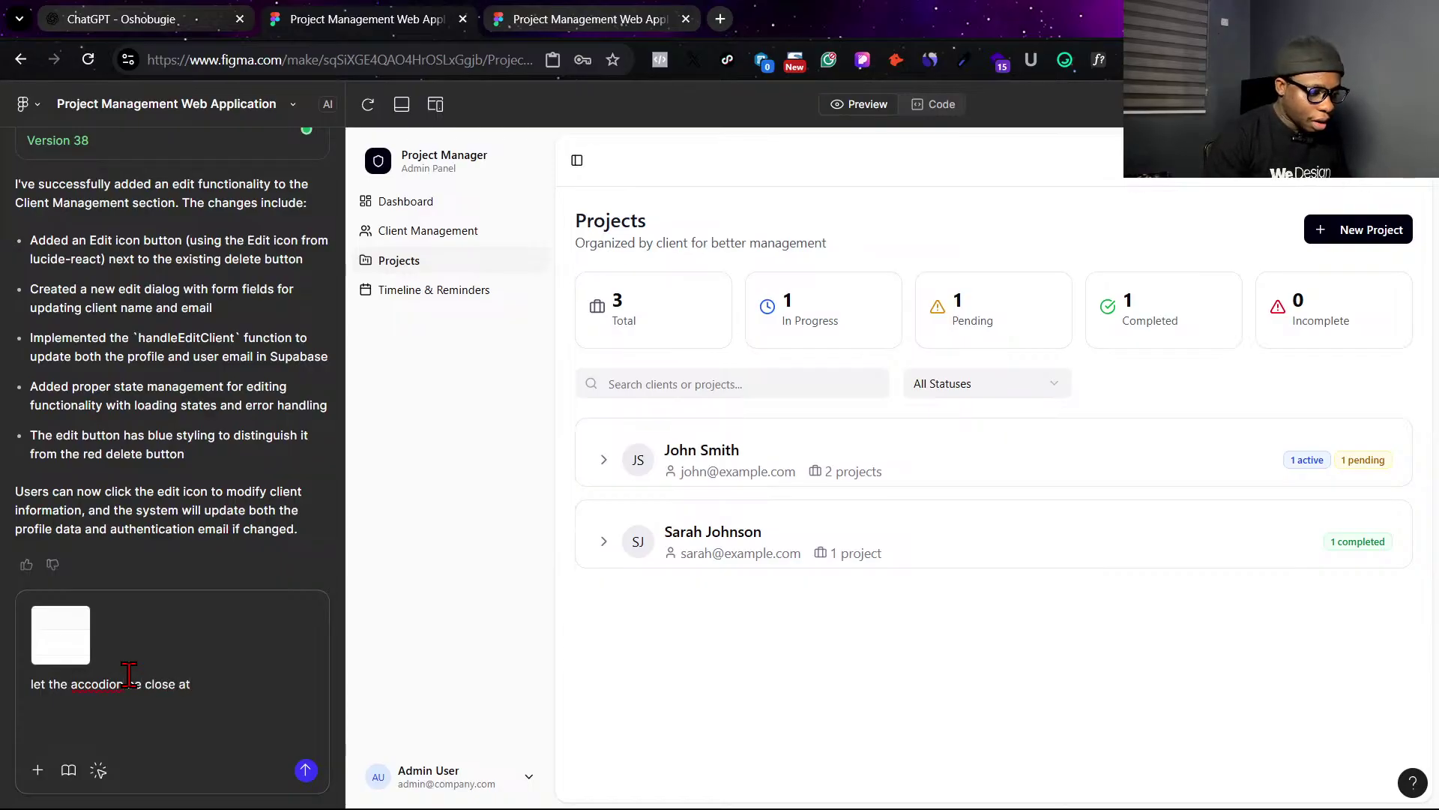
text( all time)
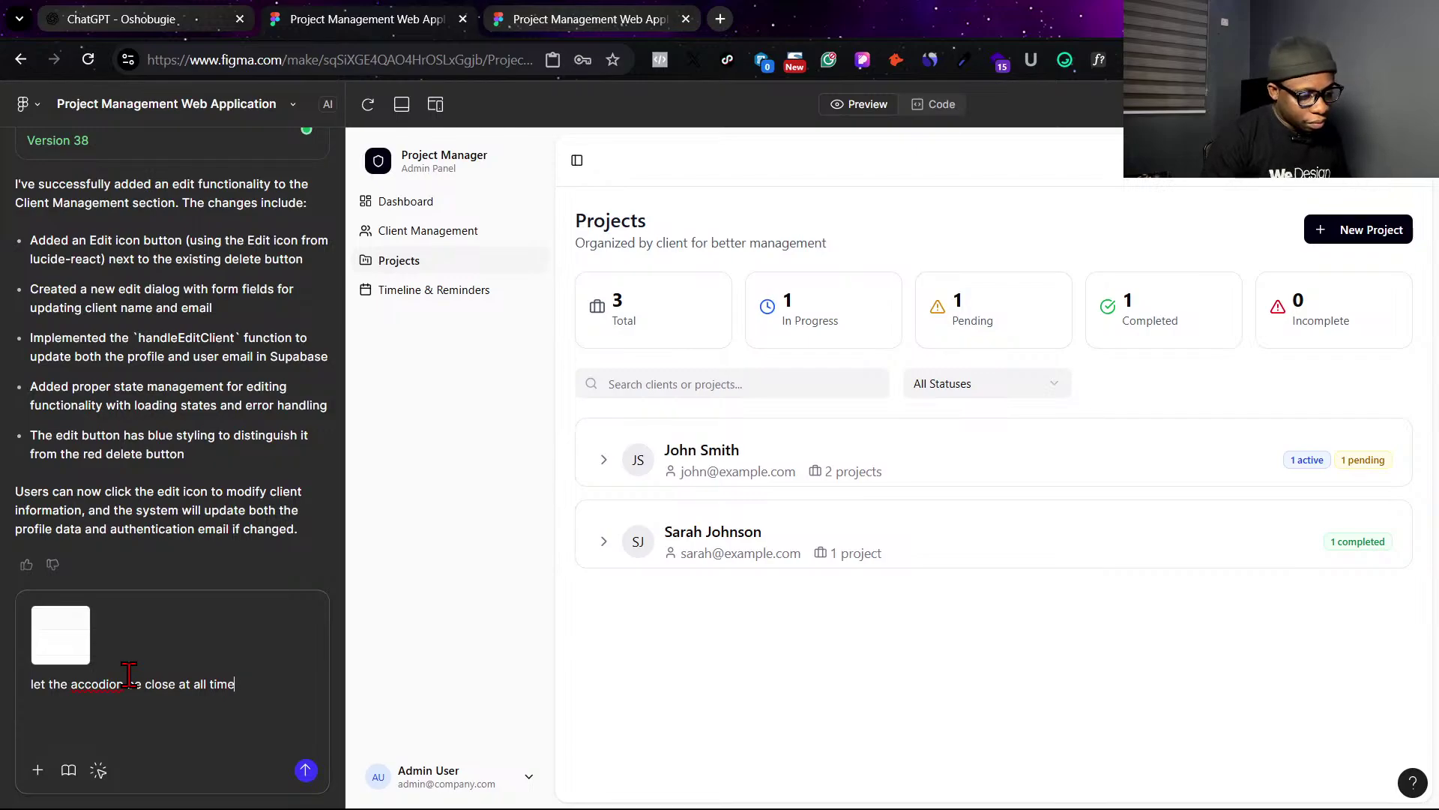
key(BackSpace)
key(BackSpace)
key(BackSpace)
key(BackSpace)
key(BackSpace)
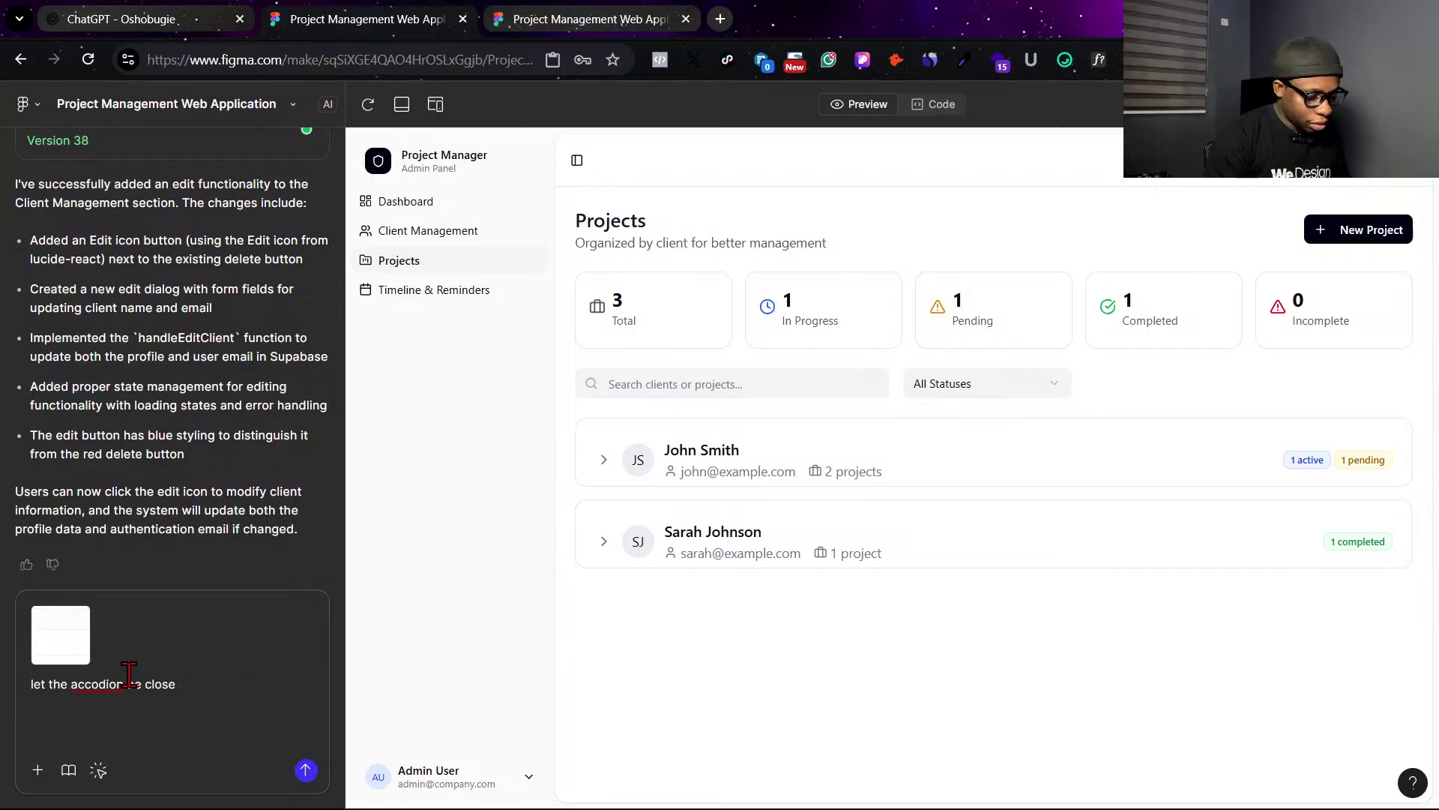
text(by )
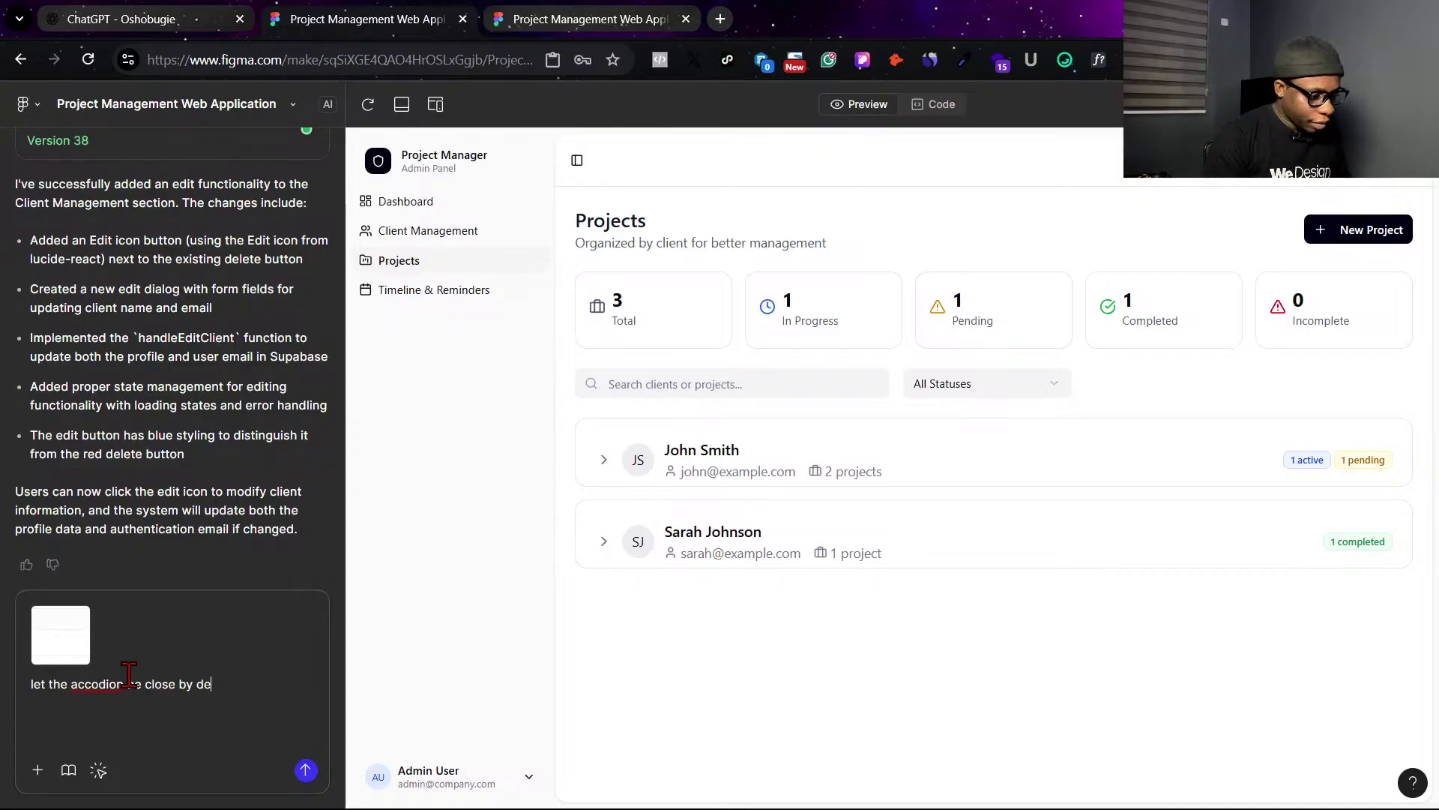
text(defualt)
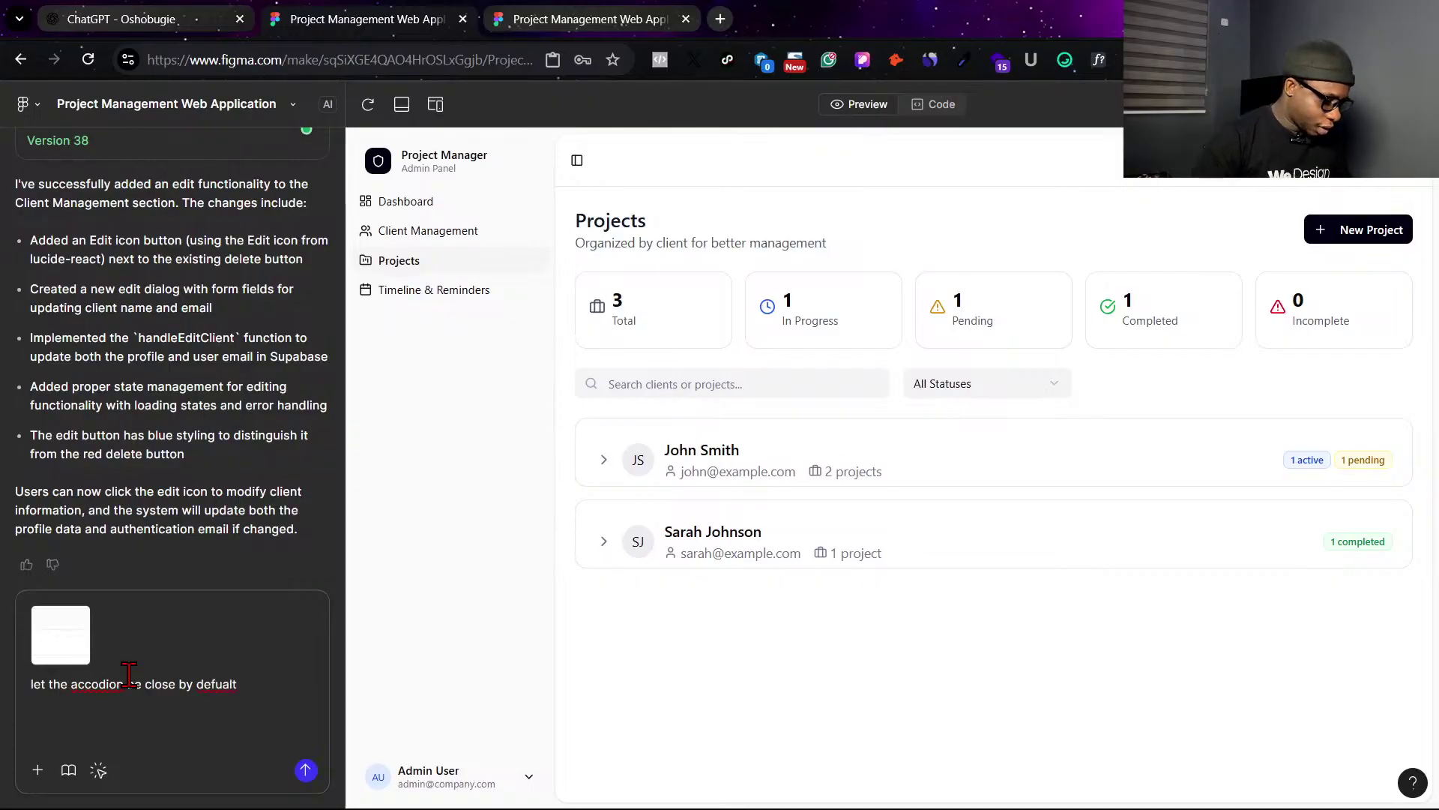
Correct the misspelled words in the prompt to "accordion" and "default" and submit the request.
right_click(92, 683)
click(236, 199)
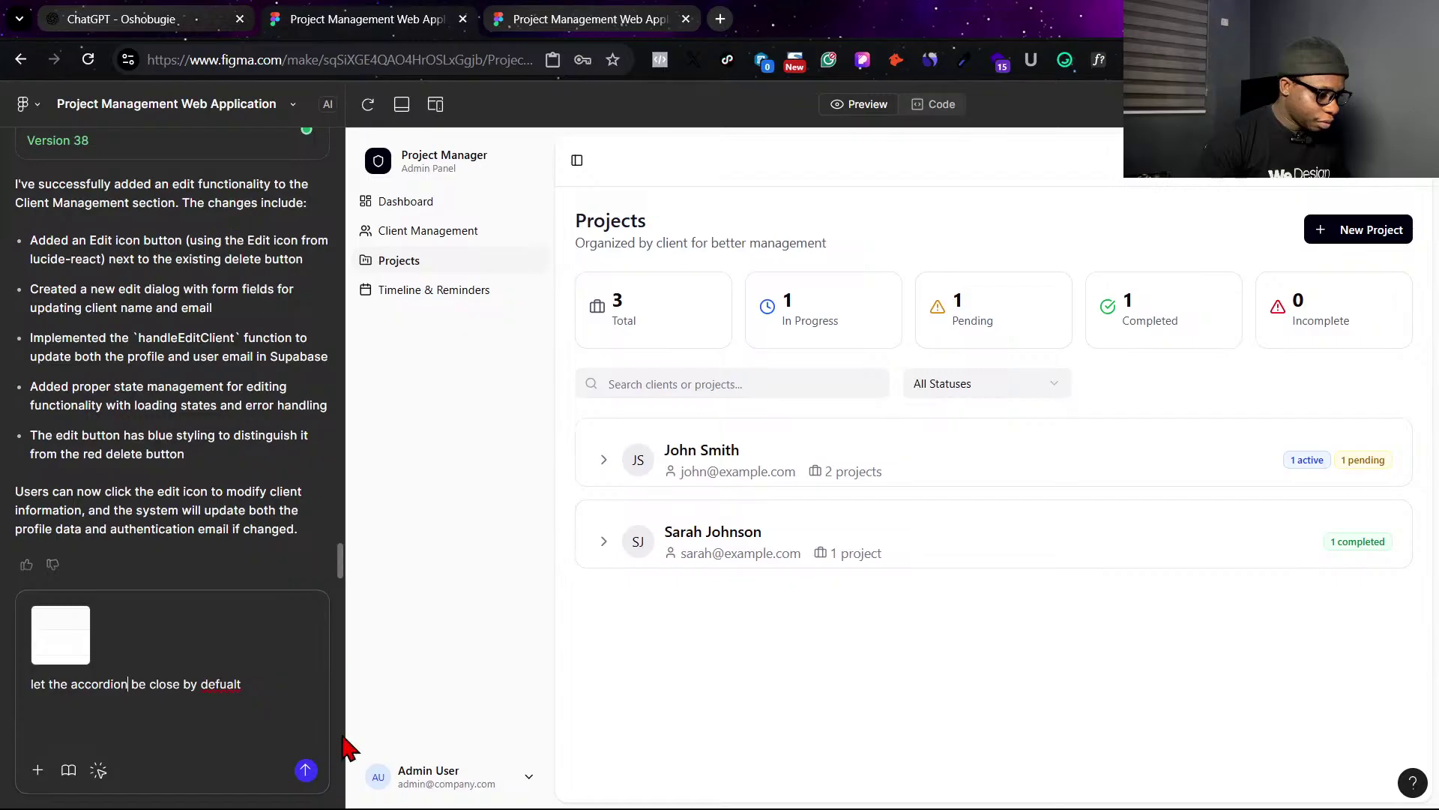
right_click(225, 683)
click(329, 217)
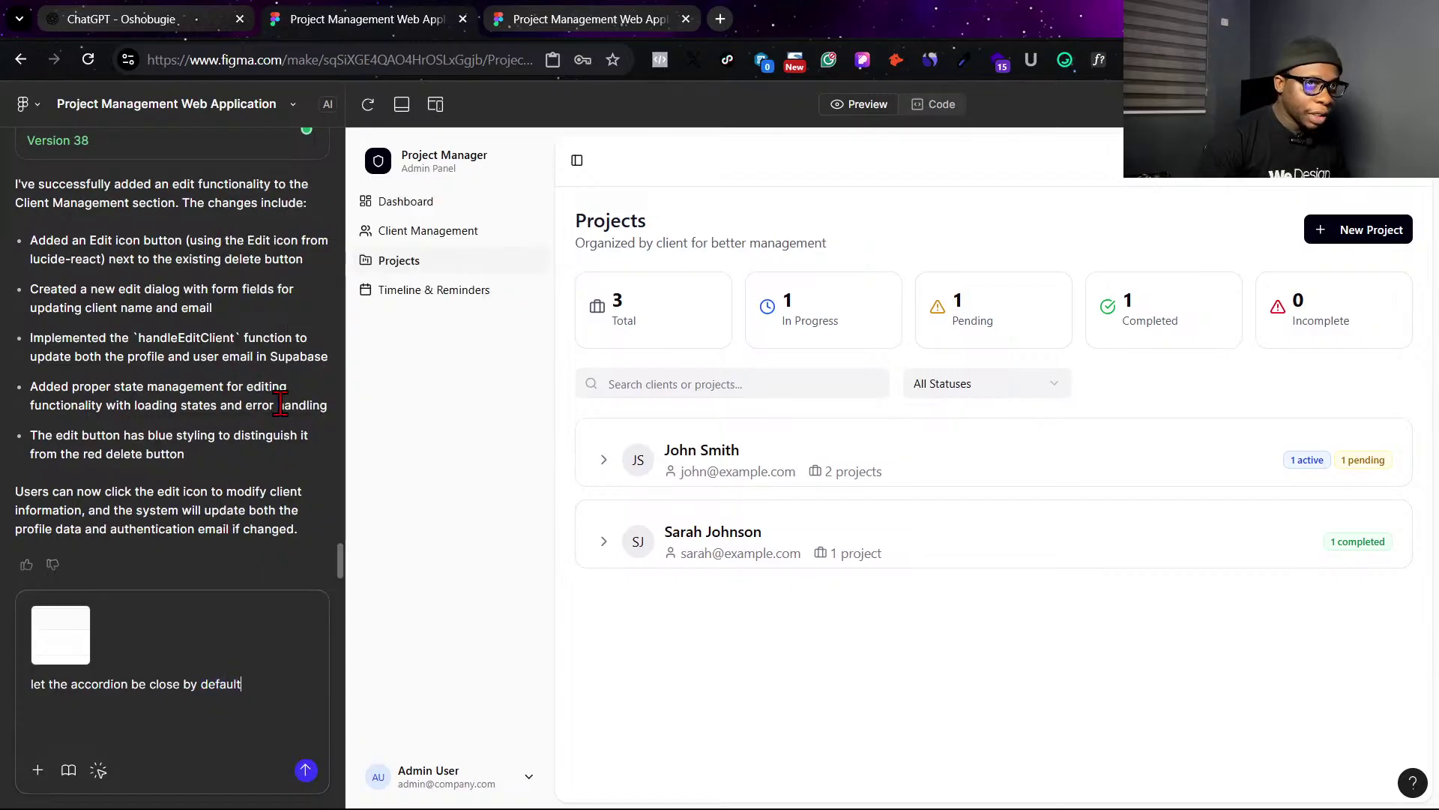
click(305, 771)
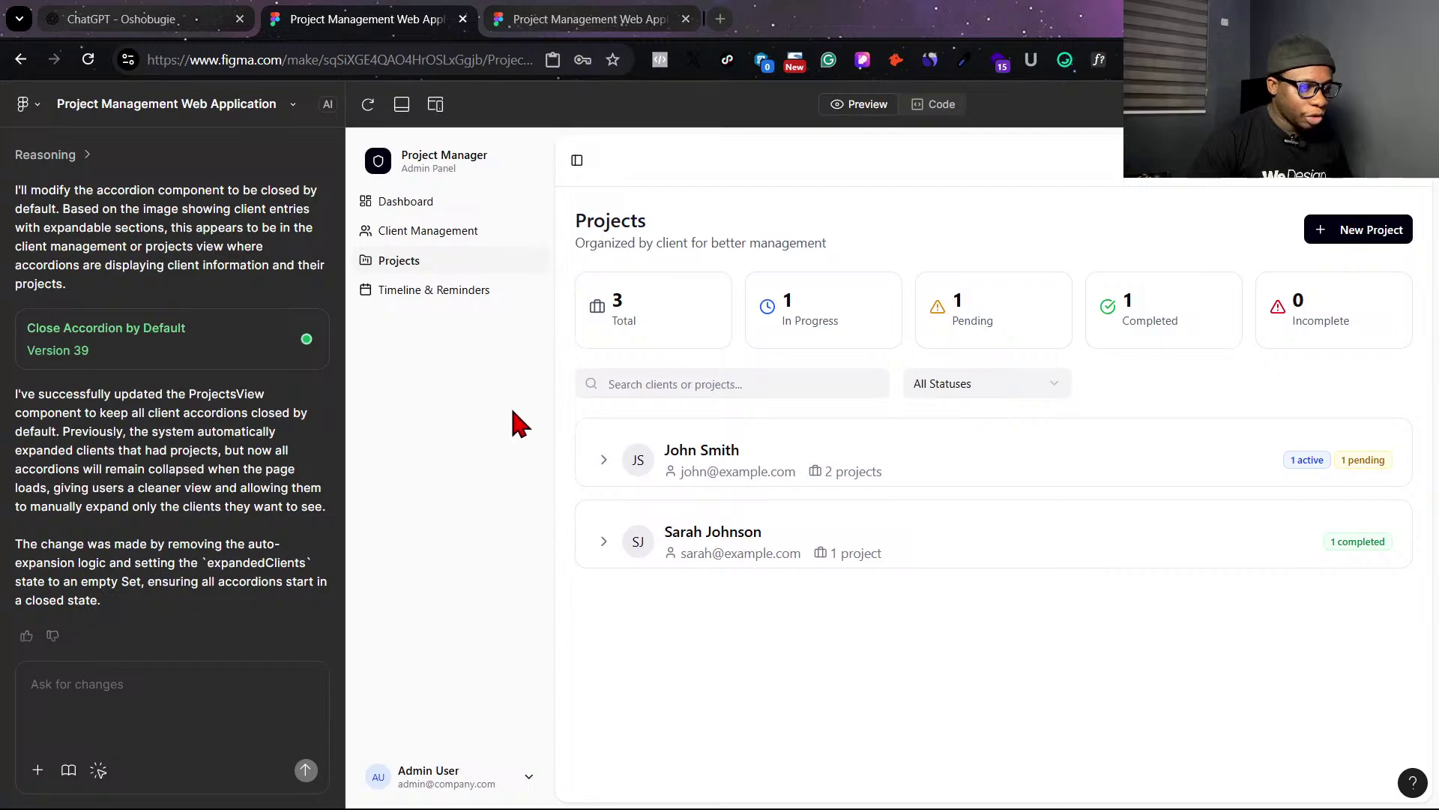
Check the updated Projects page by expanding and collapsing the first client's accordion.
click(420, 261)
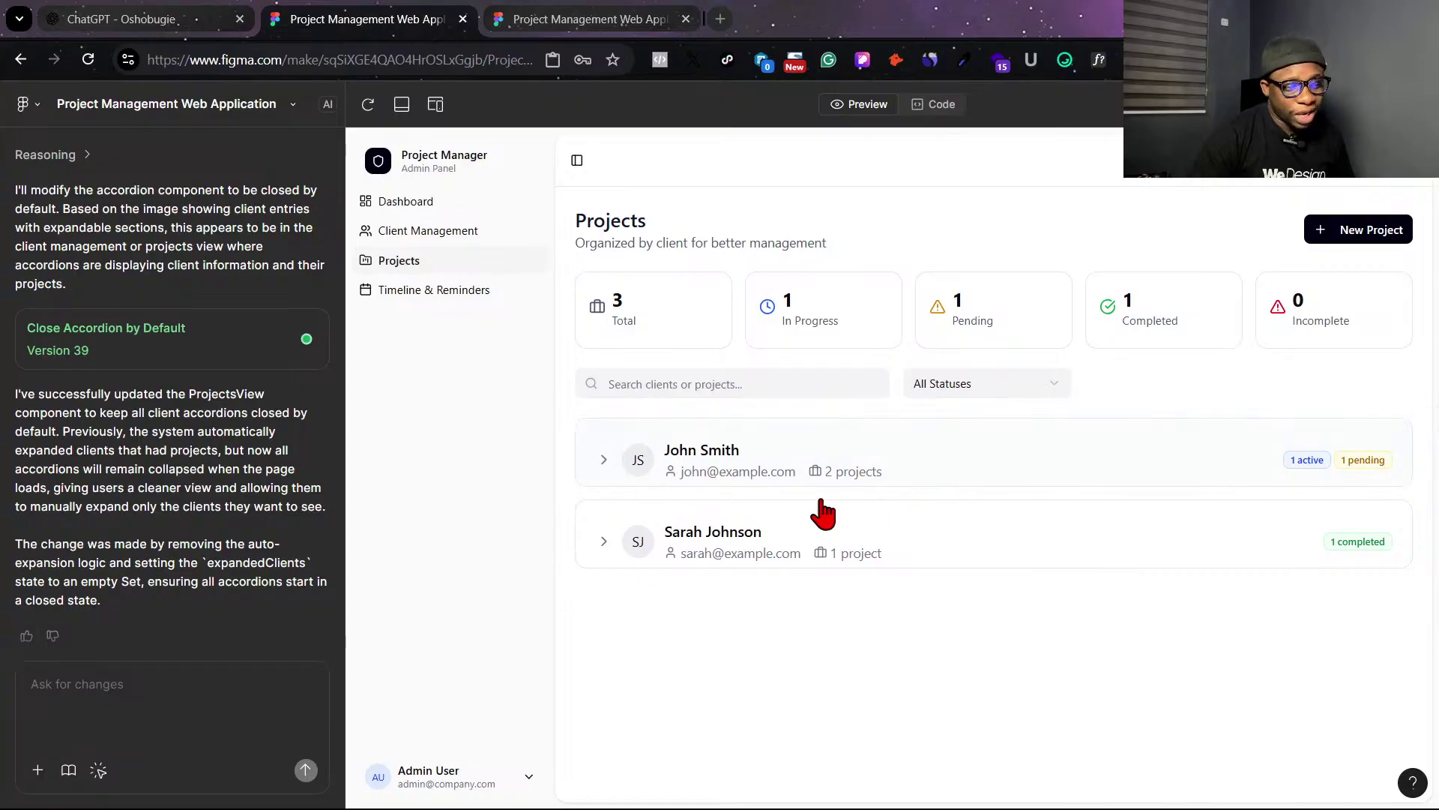
click(602, 470)
click(603, 469)
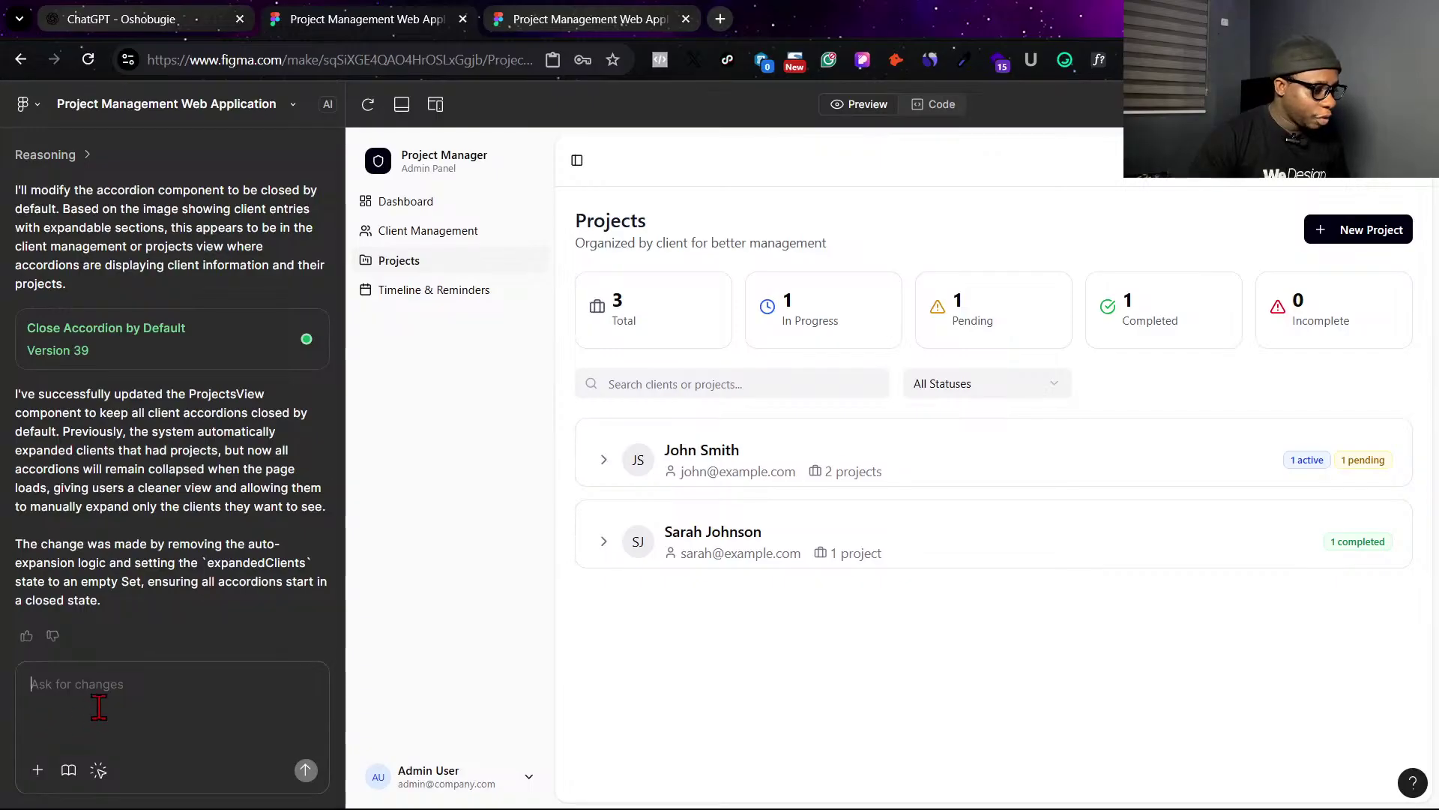
Start a new change prompt and capture a screenshot of the two collapsed client rows on the Projects page.
text(the)
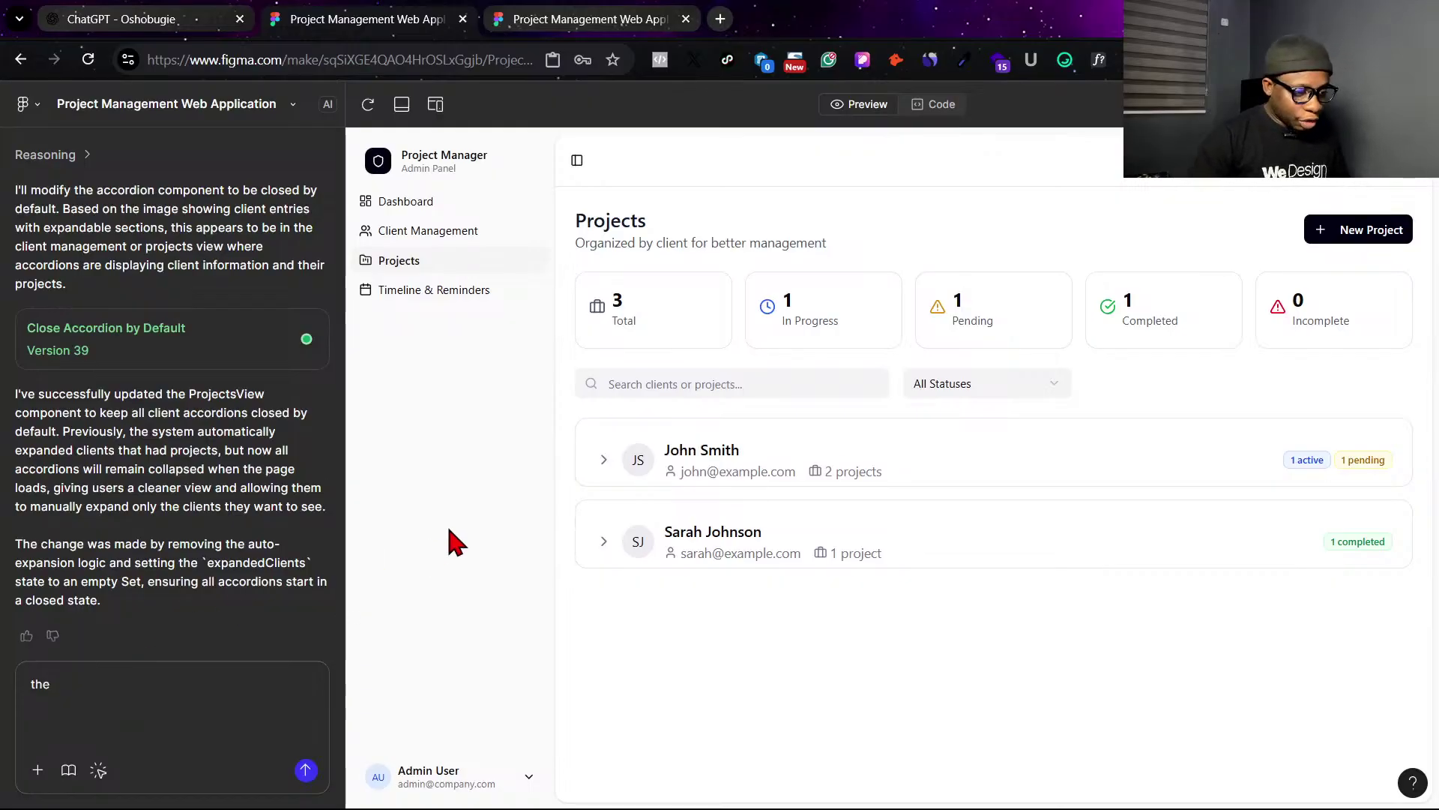
key(super+shift+s)
drag(564, 410, 933, 592)
Replace the draft prompt text with the request "make the items more balace".
drag(82, 698, 4, 705)
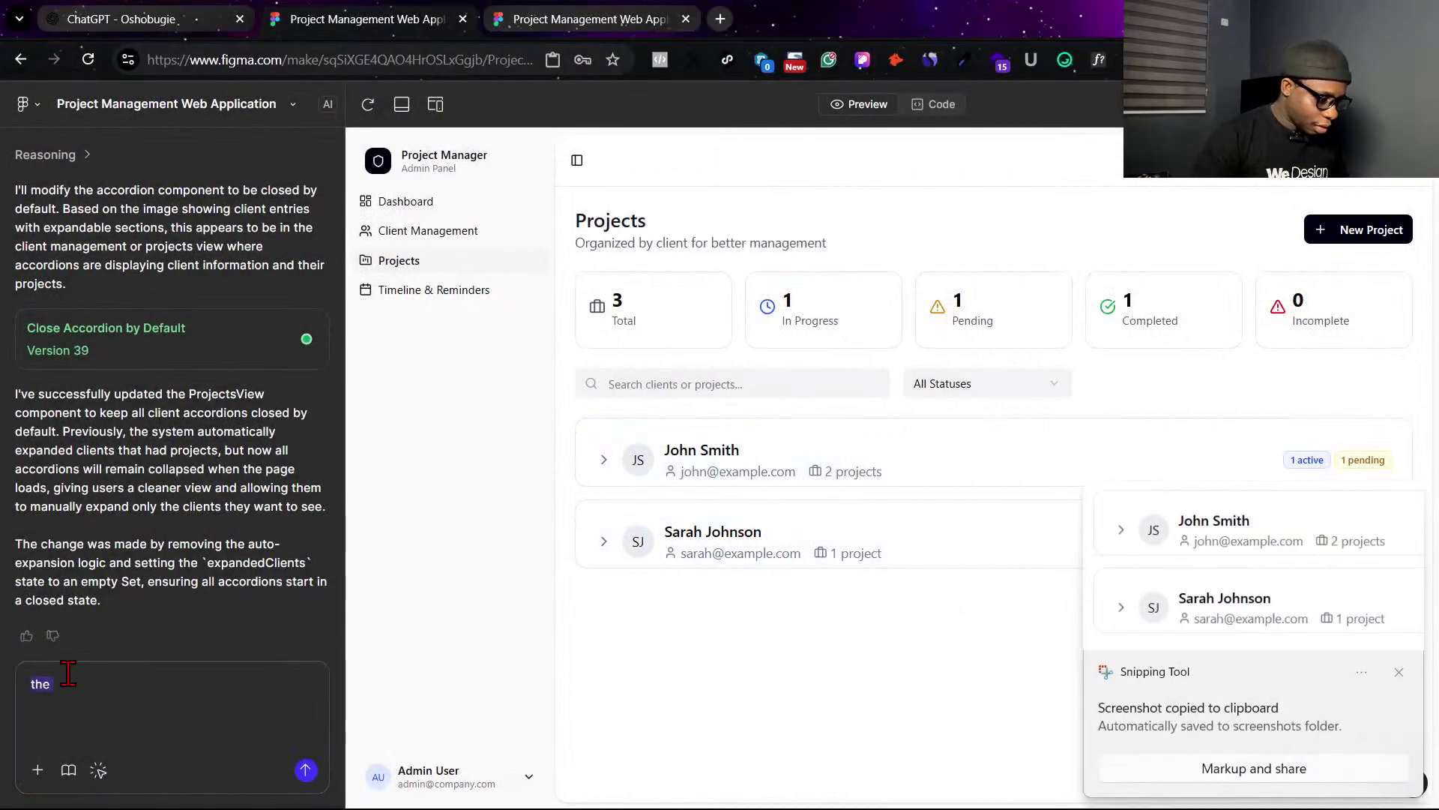
text(make)
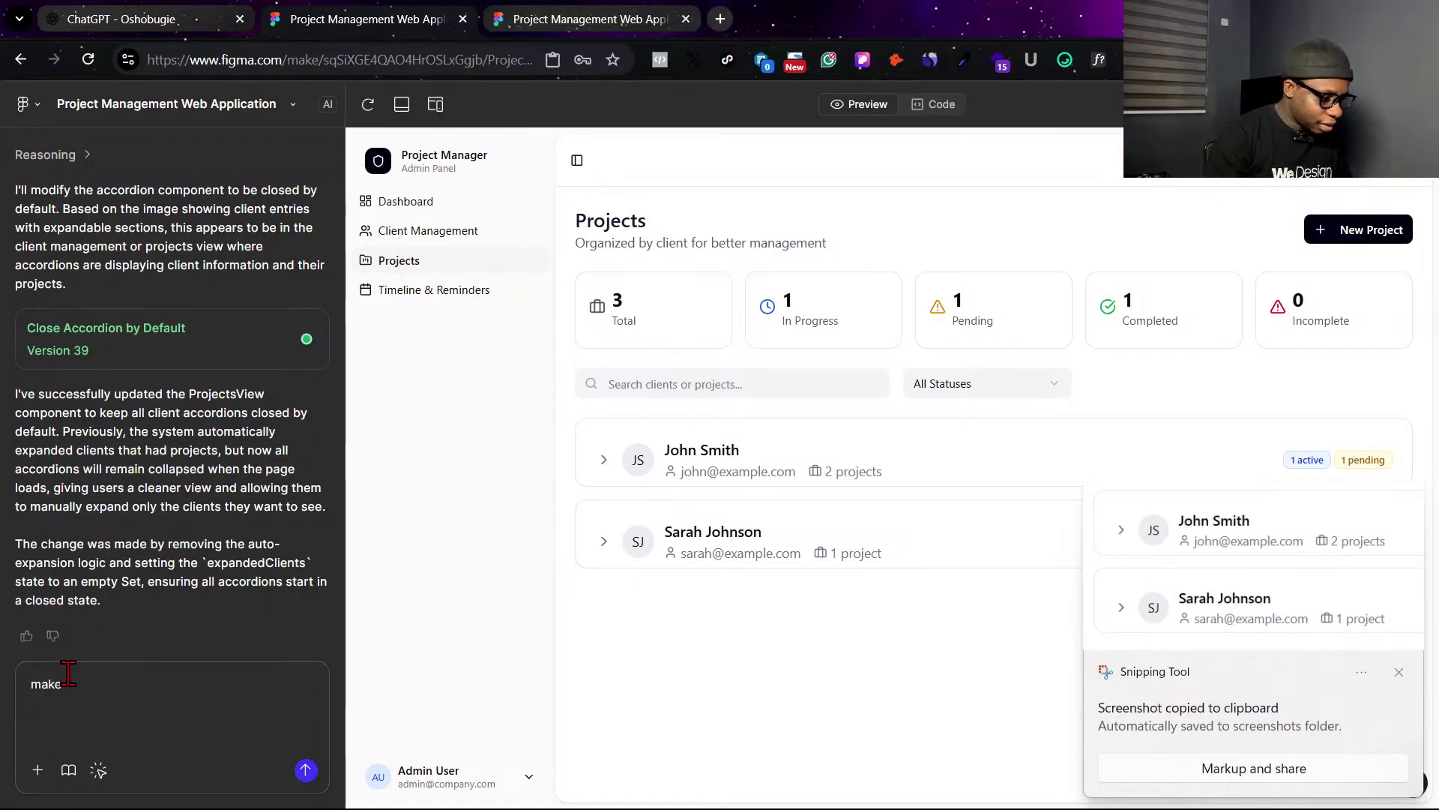
text( the ite)
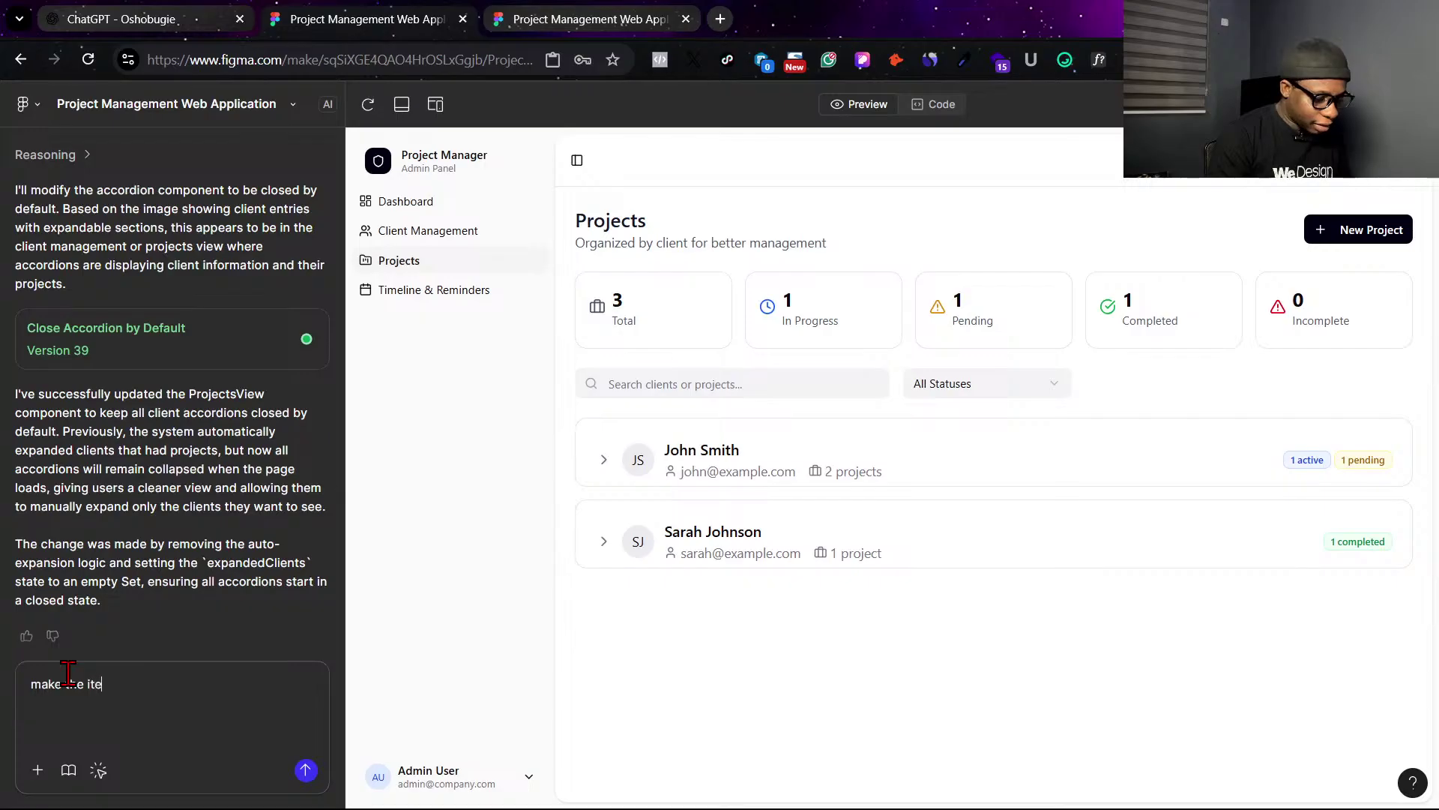
text(ms more )
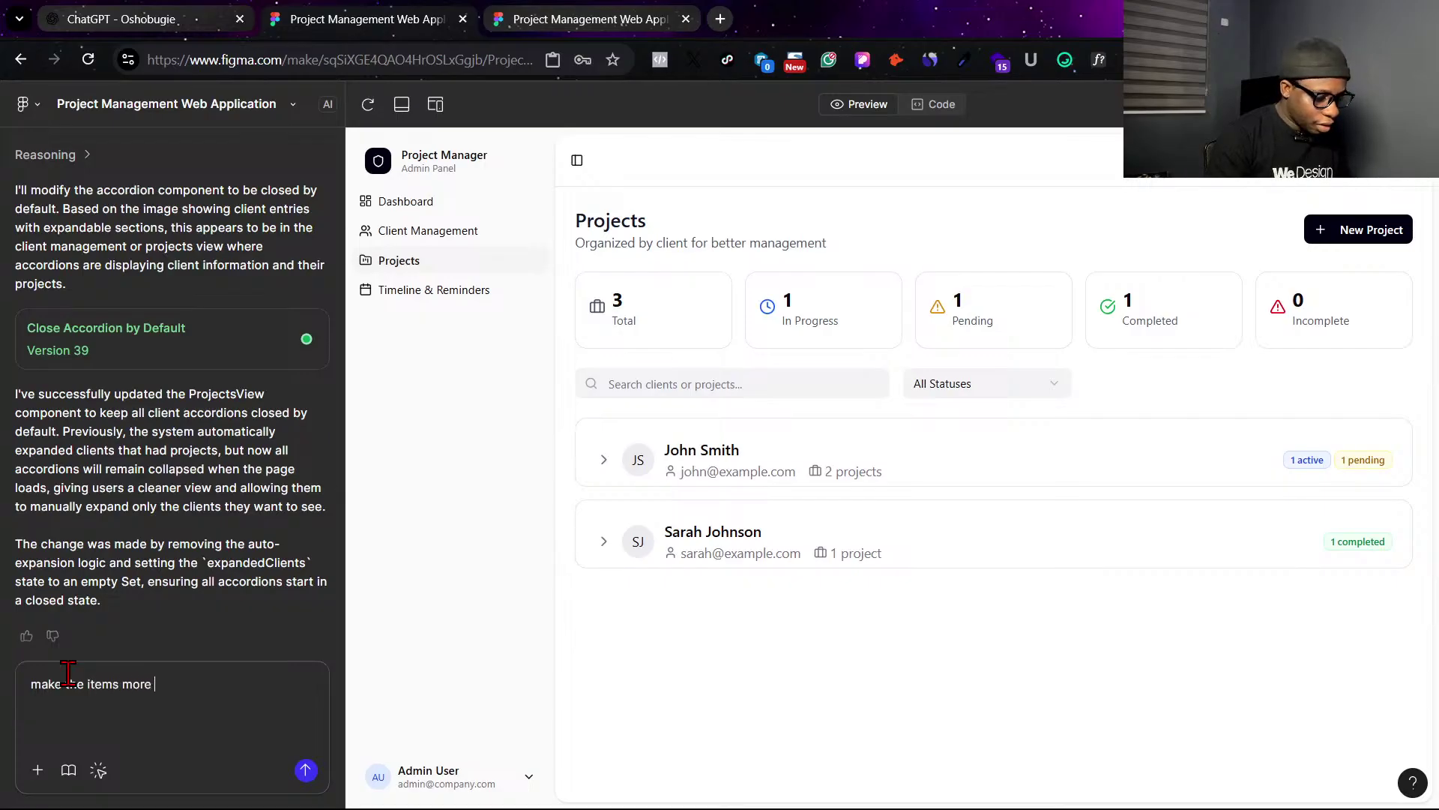
text(balace)
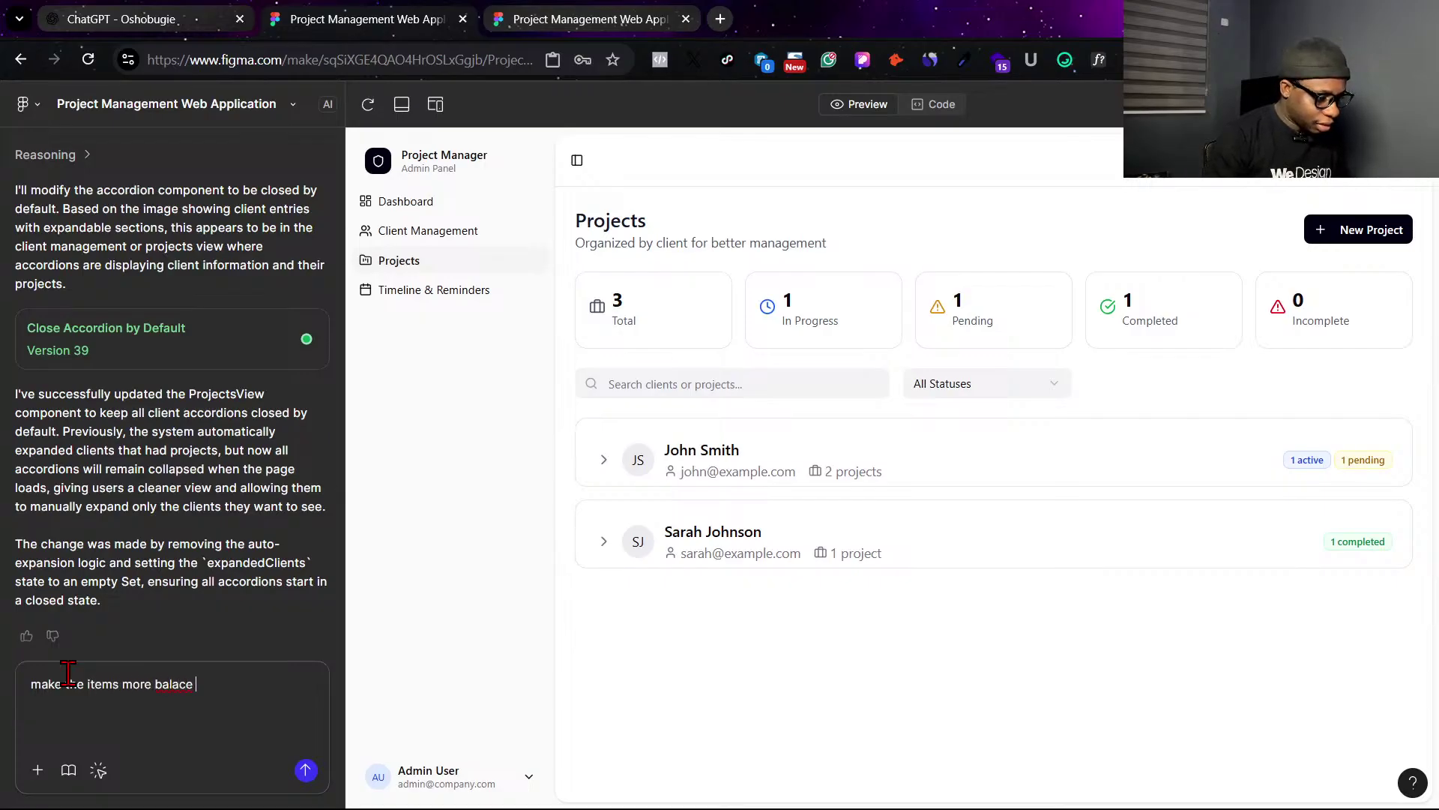
Attach the captured screenshot to the prompt and submit it with the misspelled word corrected to "balance".
key(ctrl+v)
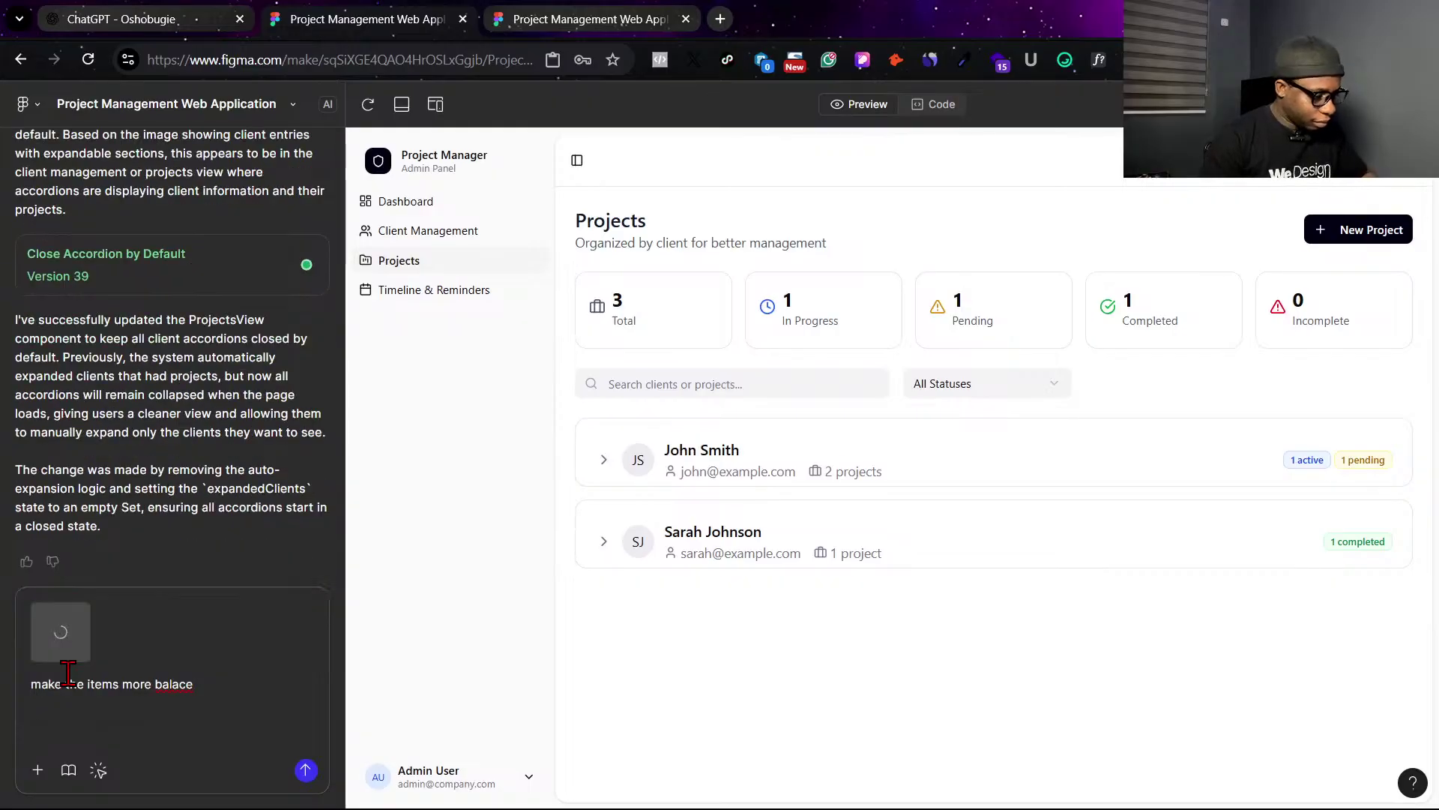
right_click(170, 678)
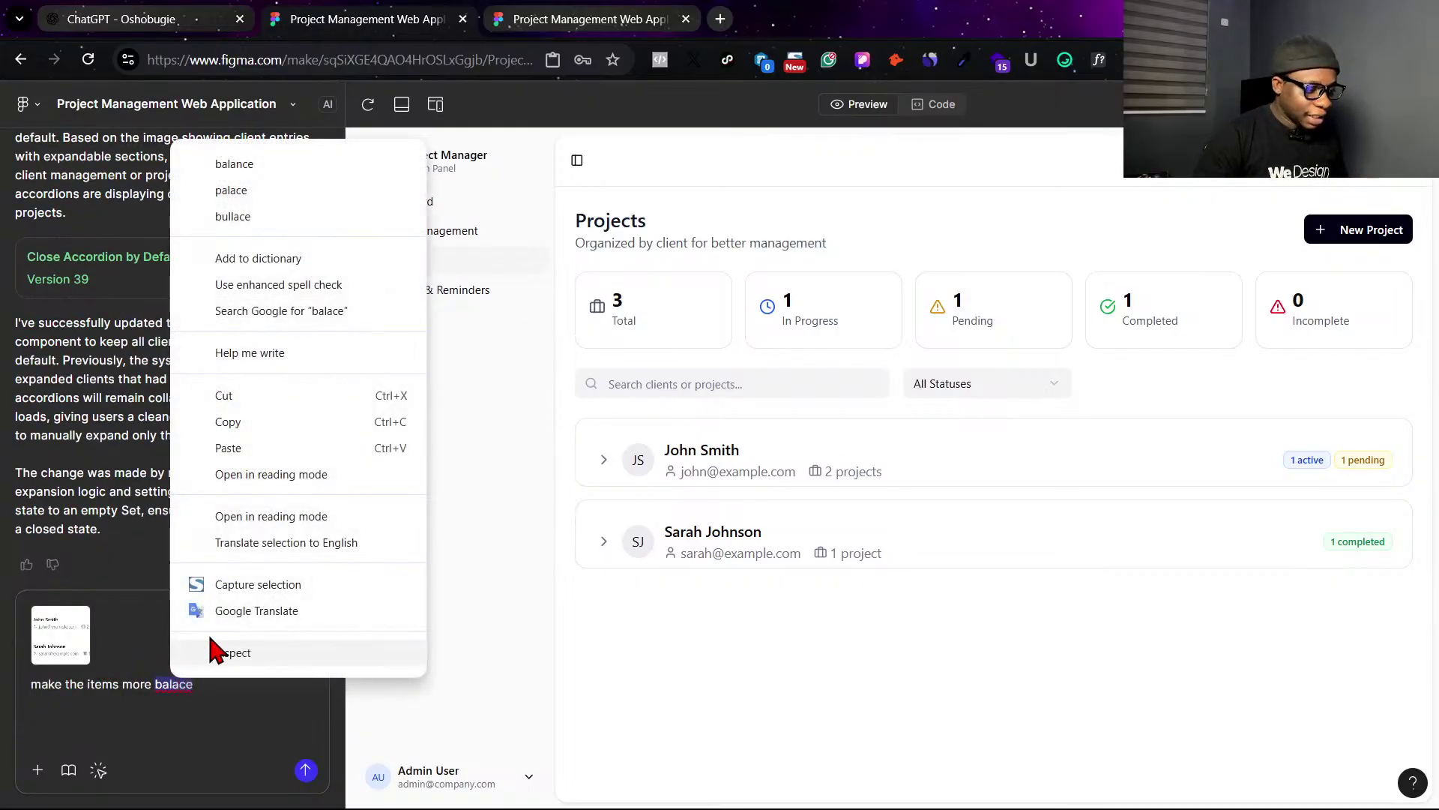
click(285, 159)
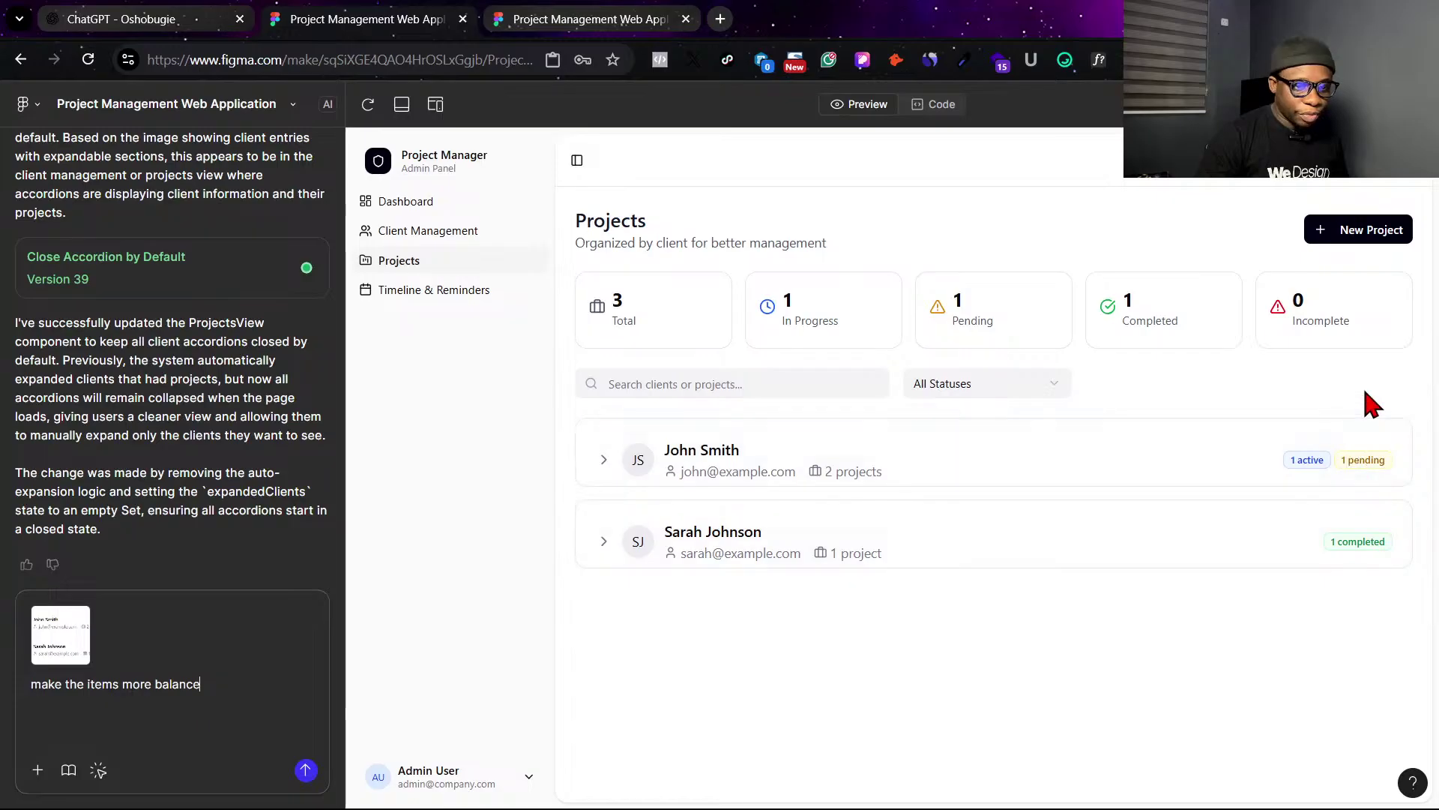
click(305, 771)
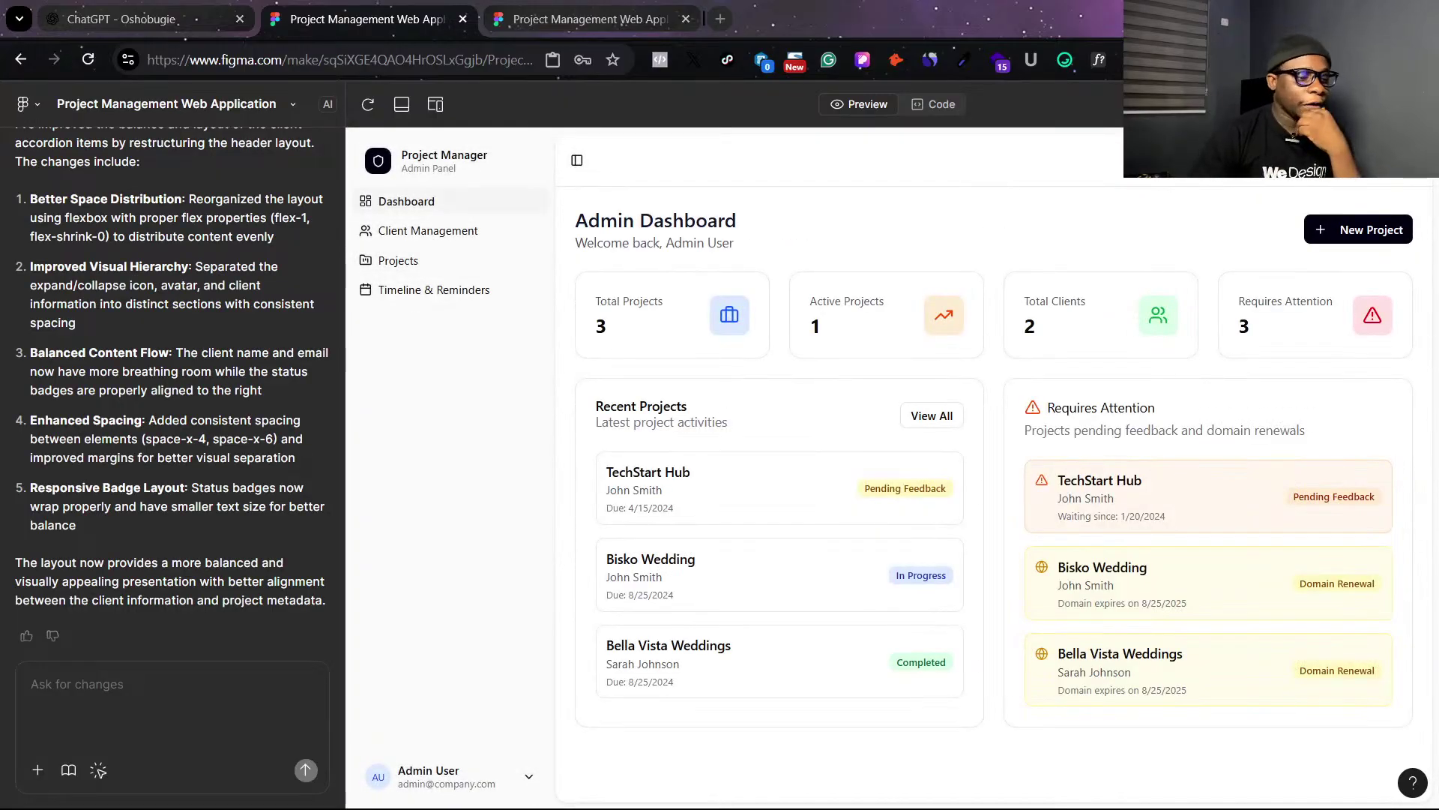
Check the updated client rows on the Projects page against the balance request, expanding and collapsing the first client's accordion.
click(432, 237)
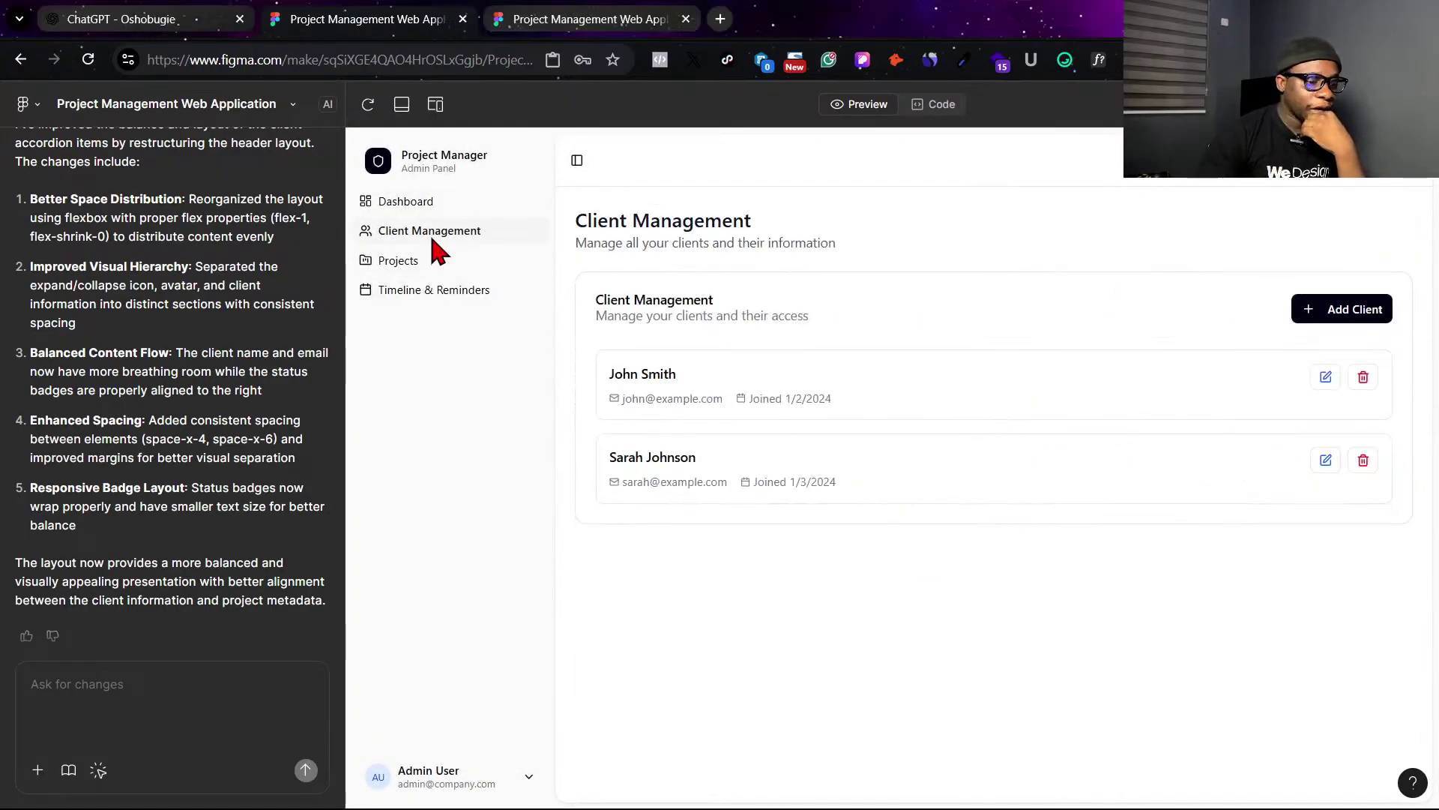
click(424, 262)
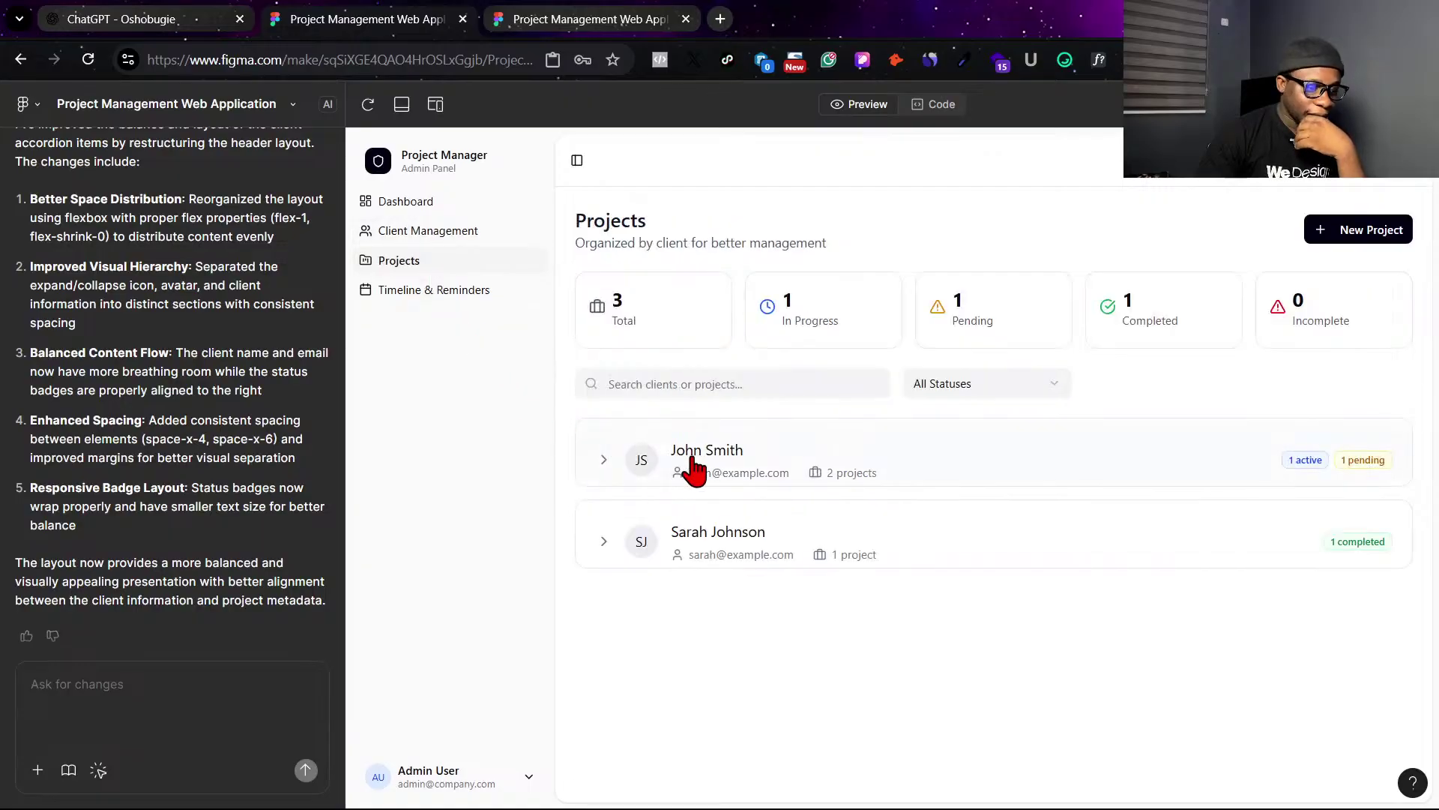
click(602, 461)
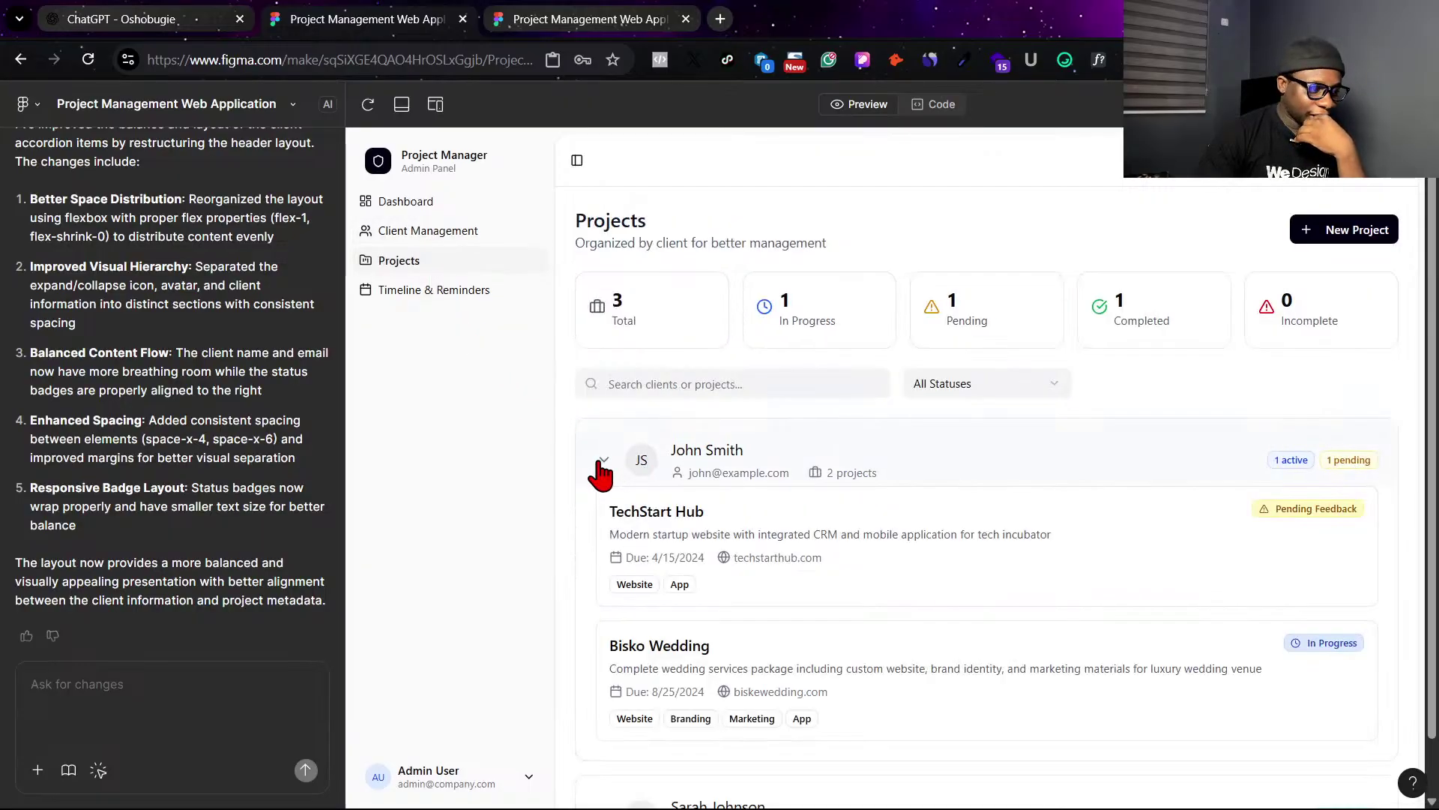
click(602, 461)
scroll(197, 461, up, 6)
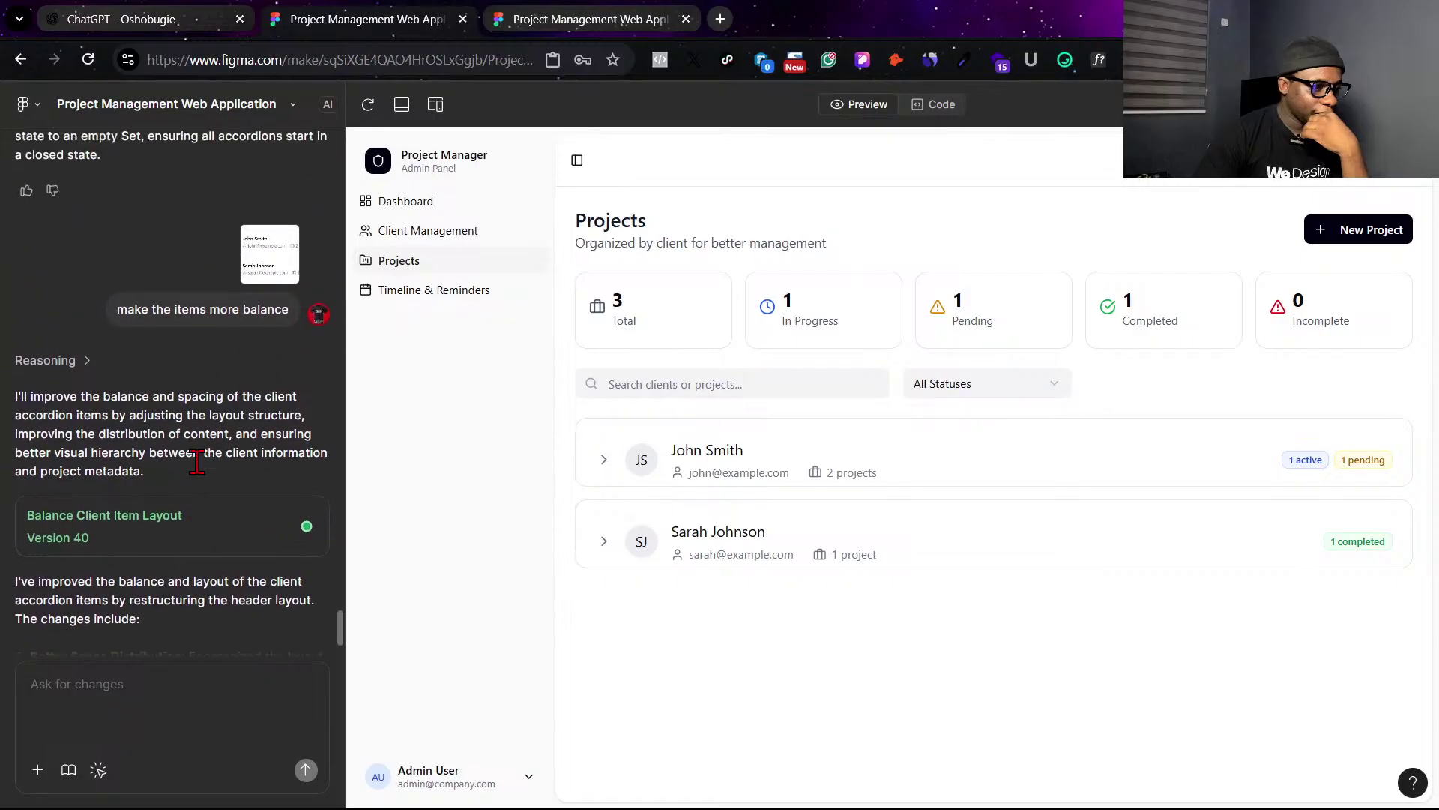
scroll(196, 461, up, 2)
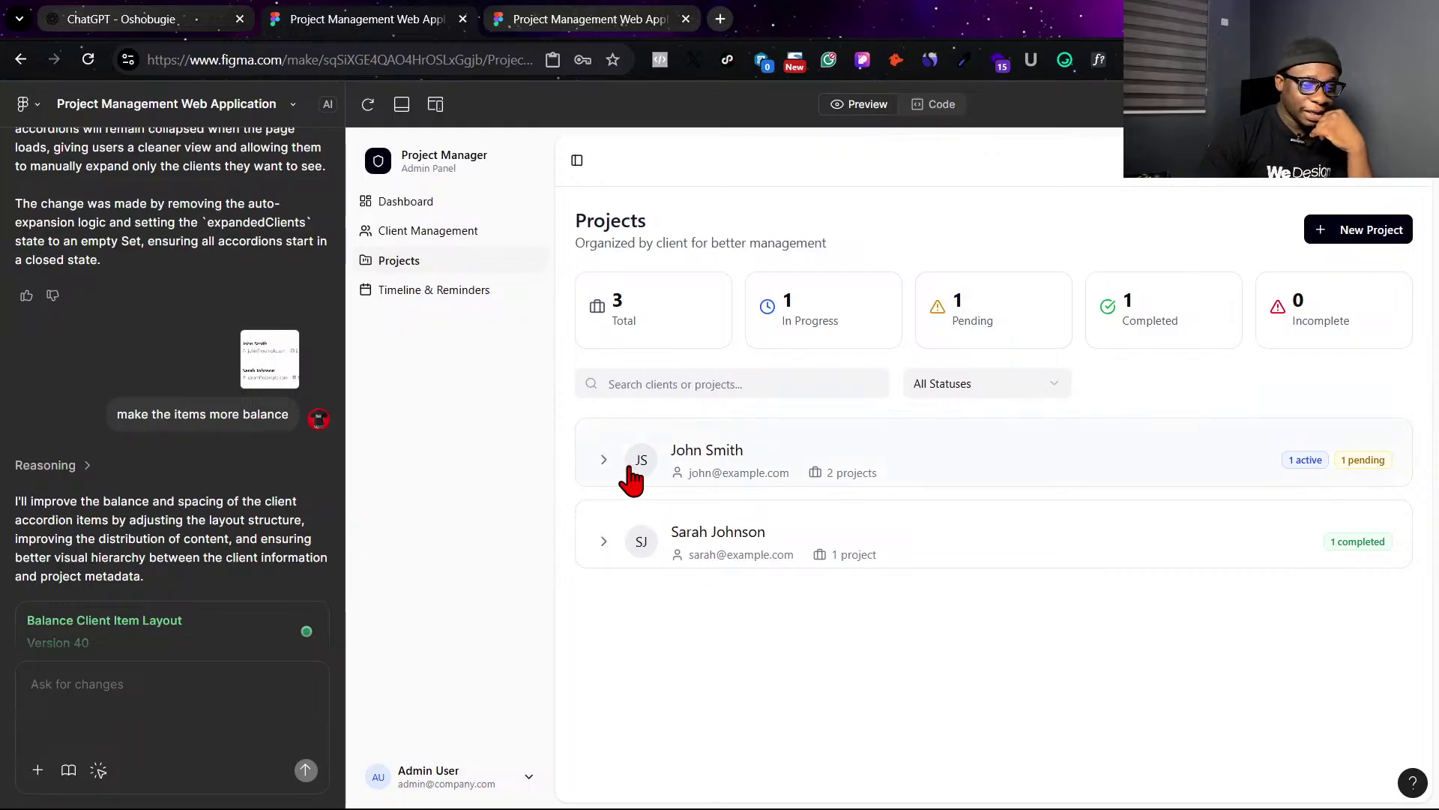
Examine the project cards inside the first client's accordion, visiting Client Management in between and returning to the Projects page.
click(600, 458)
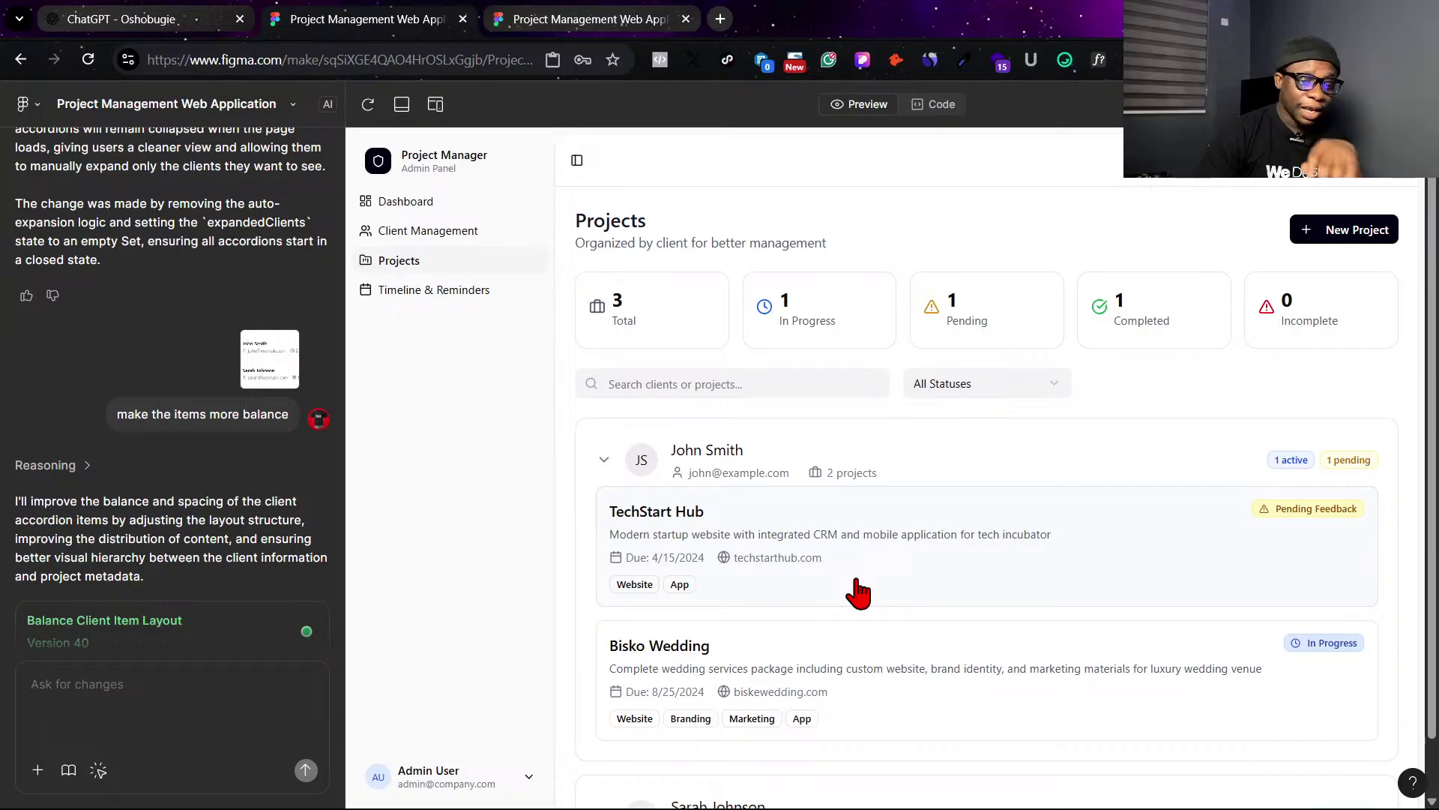
scroll(858, 588, down, 1)
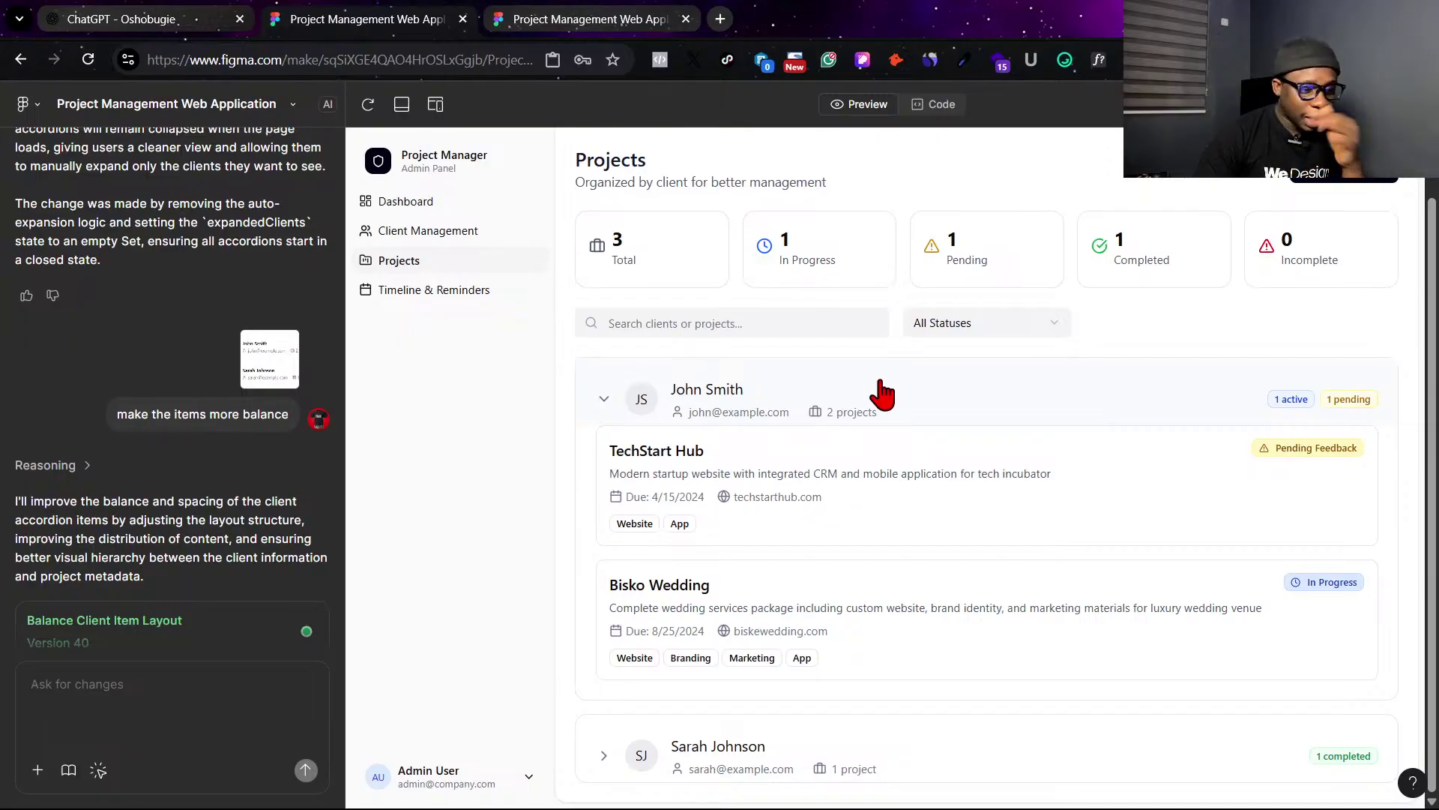
click(600, 398)
click(472, 244)
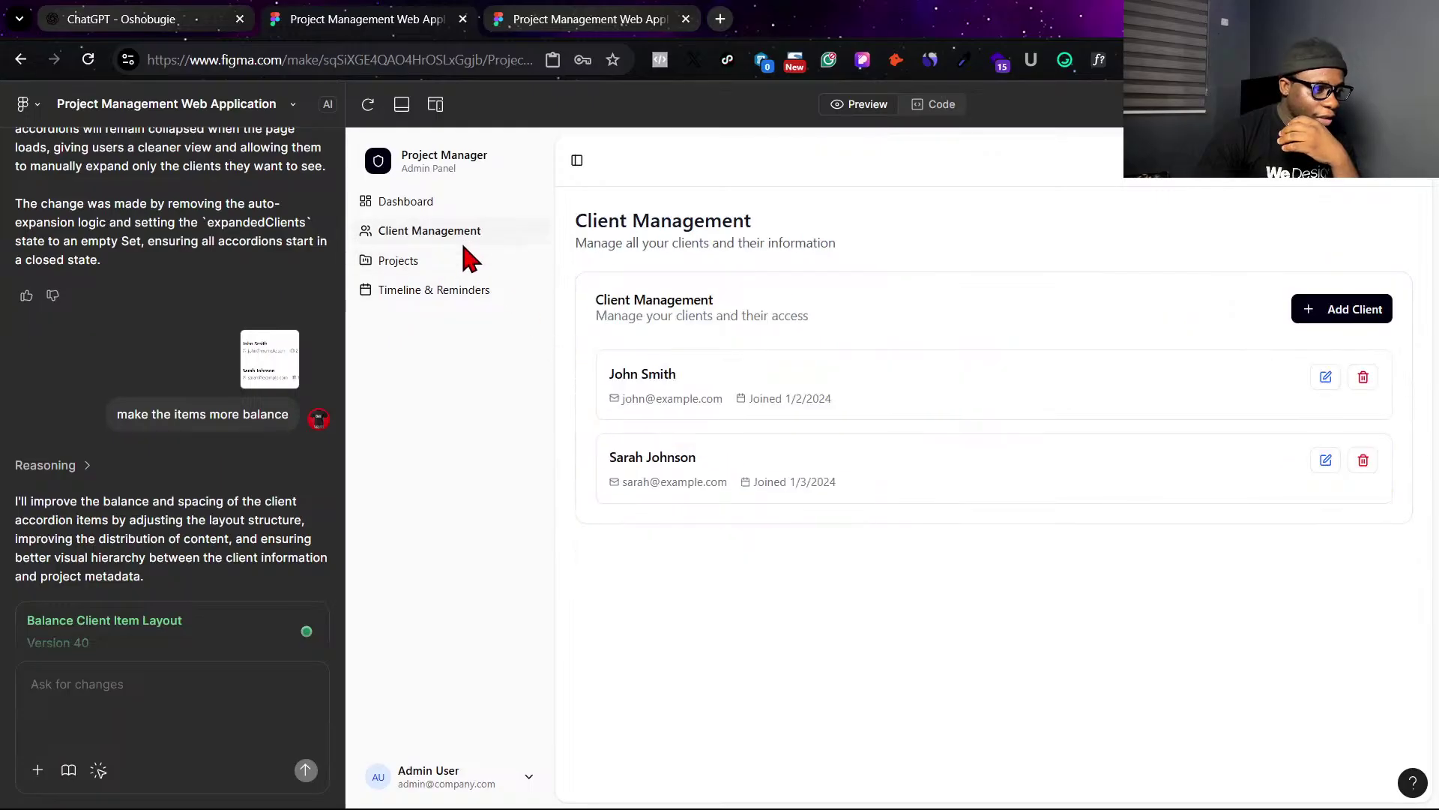
click(459, 268)
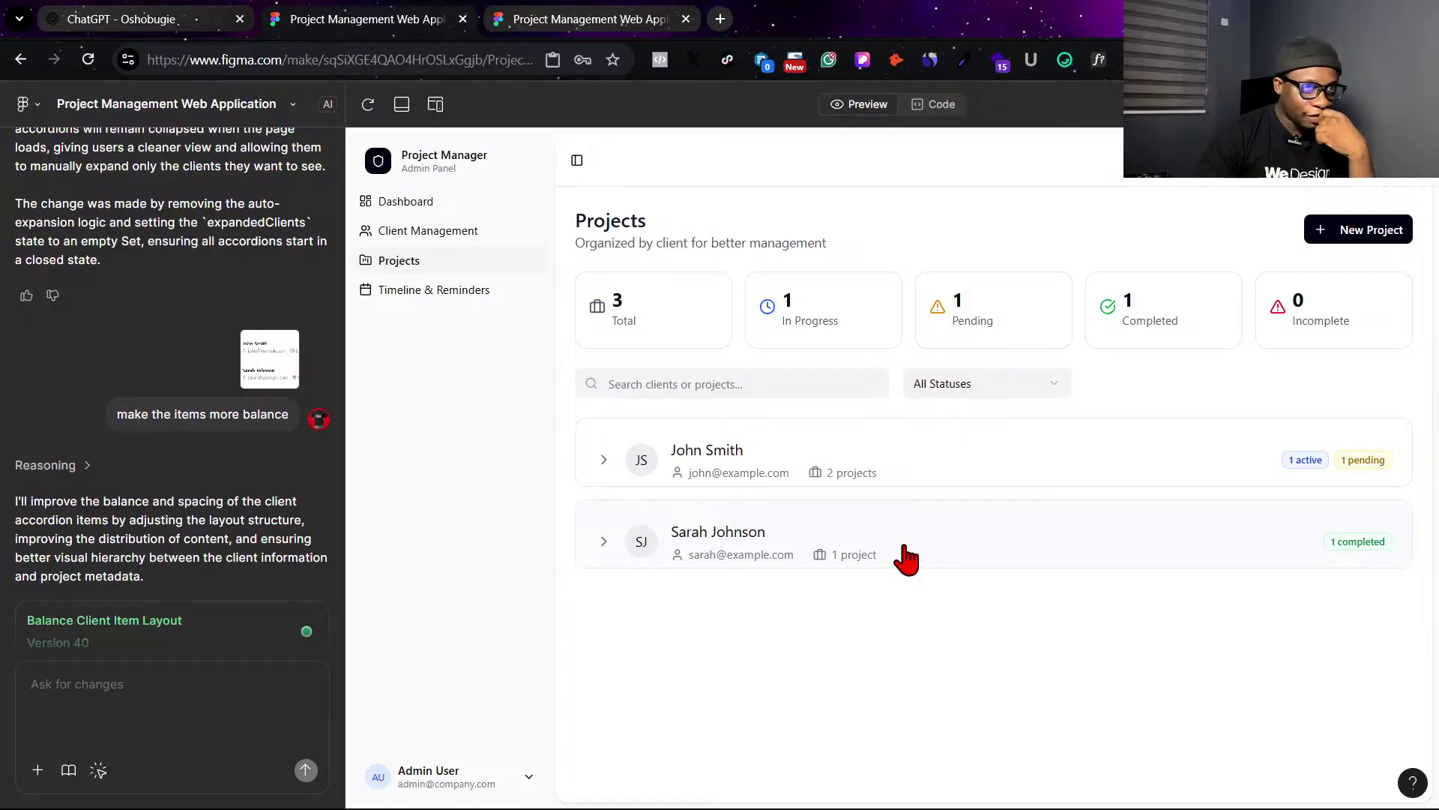
click(871, 455)
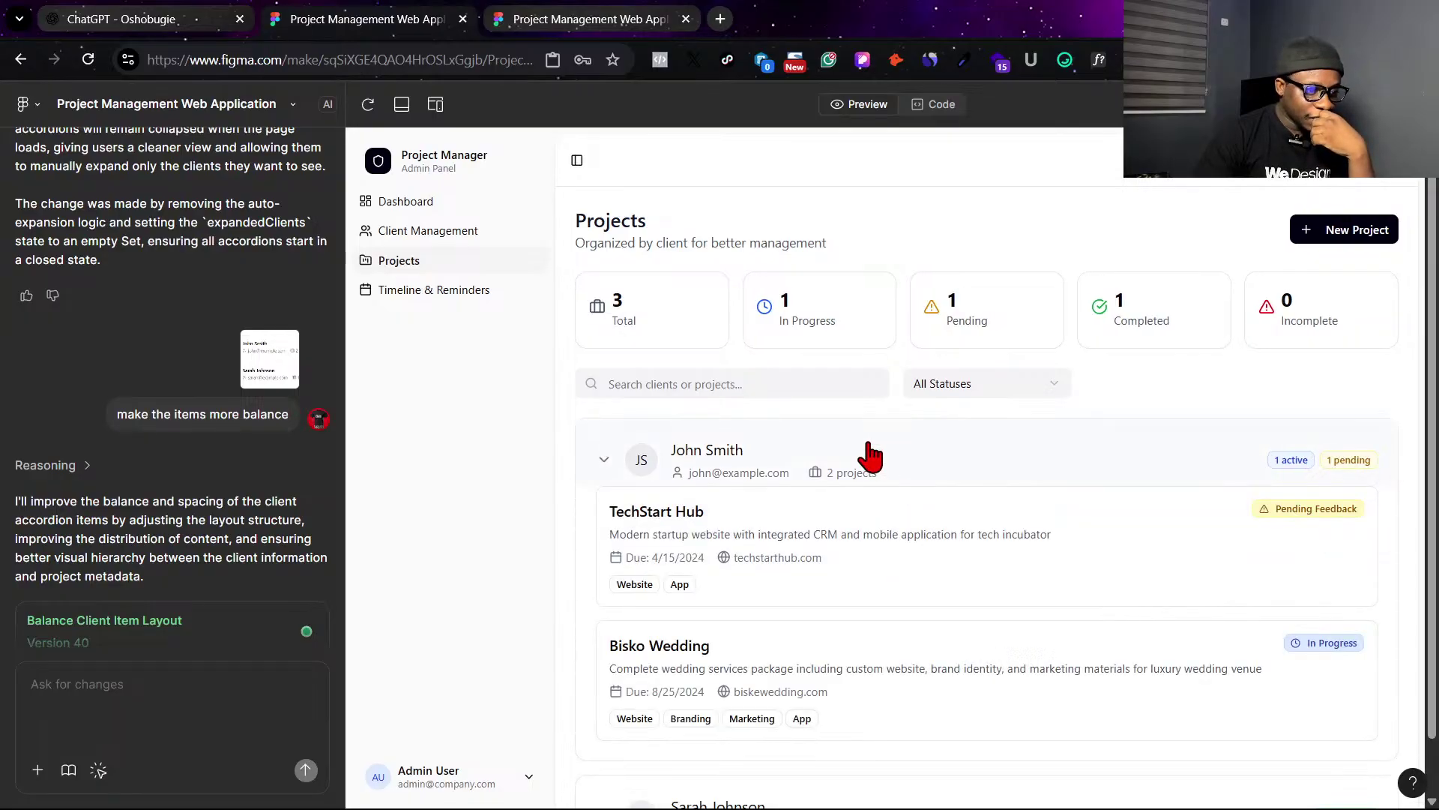
scroll(811, 563, down, 1)
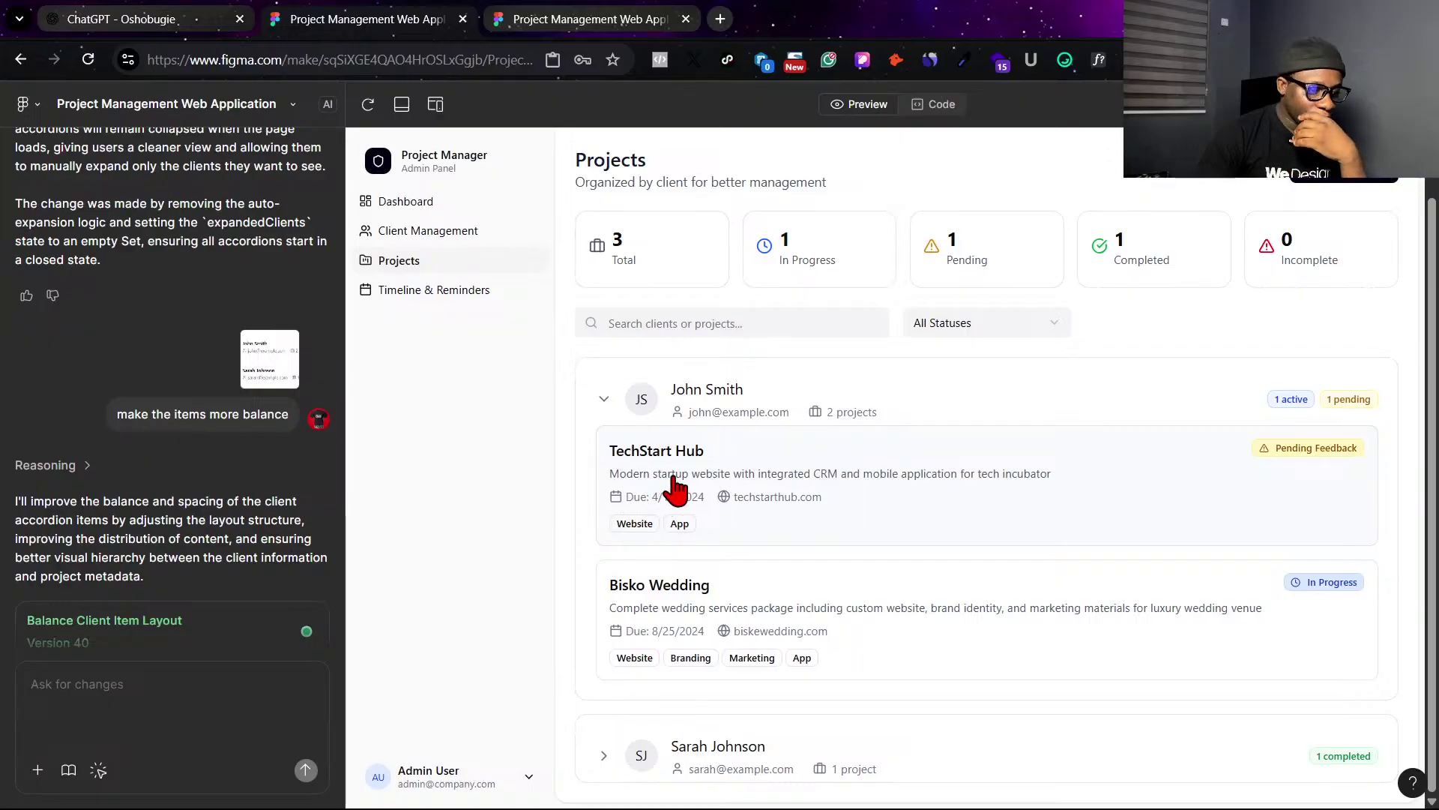
Switch to Notepad to review the remaining feature notes on client editing and client management, then return to Figma Make.
click(1102, 793)
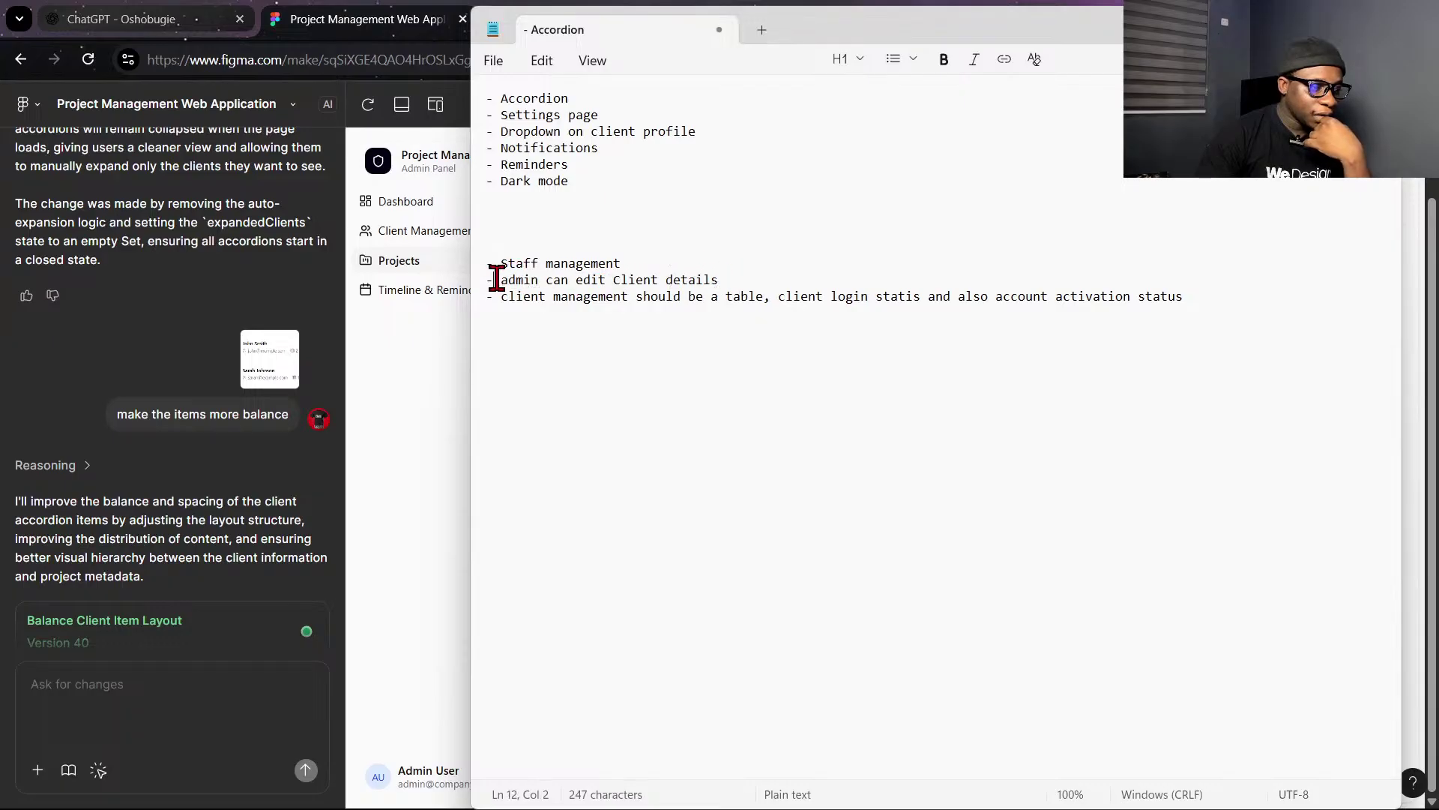
drag(496, 280, 738, 278)
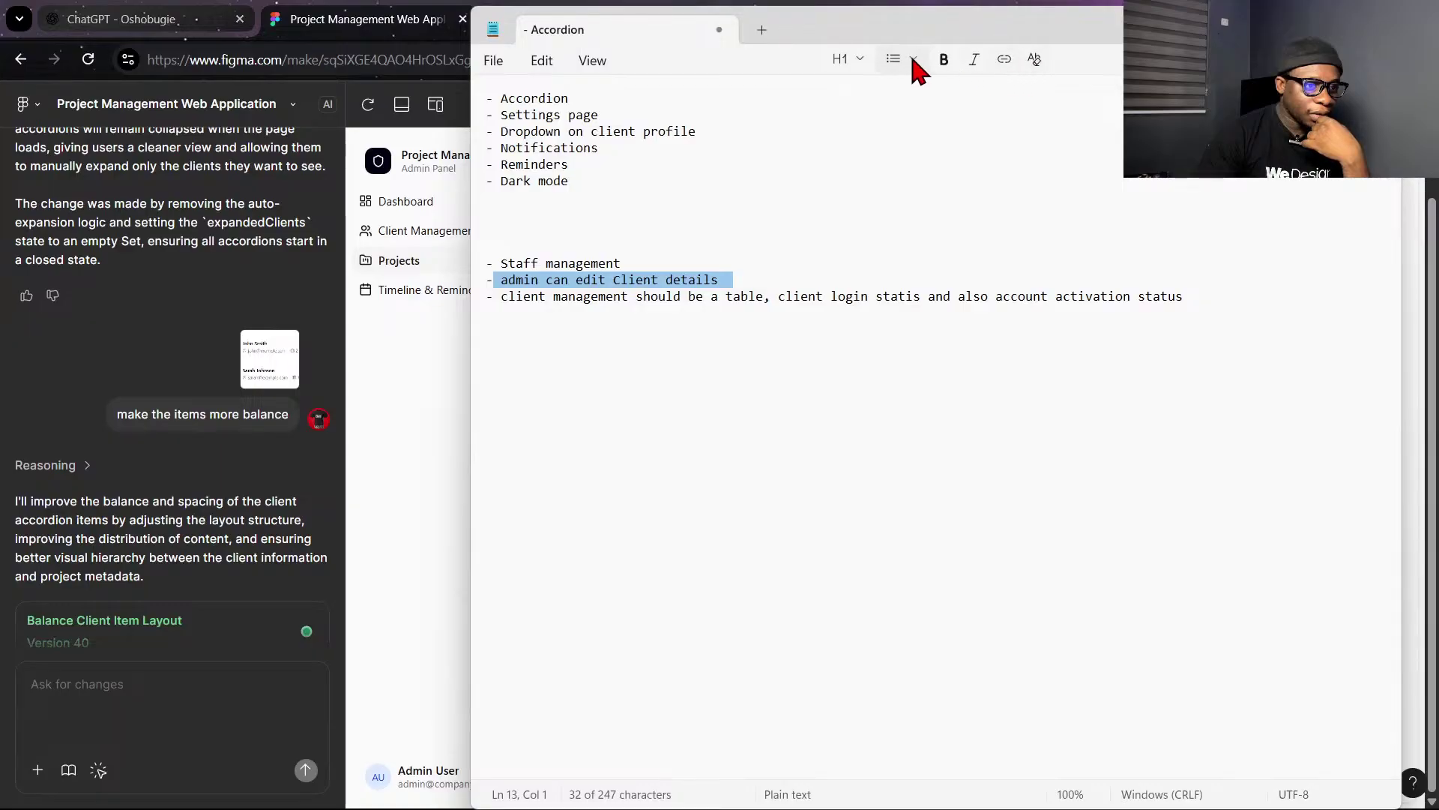
click(636, 302)
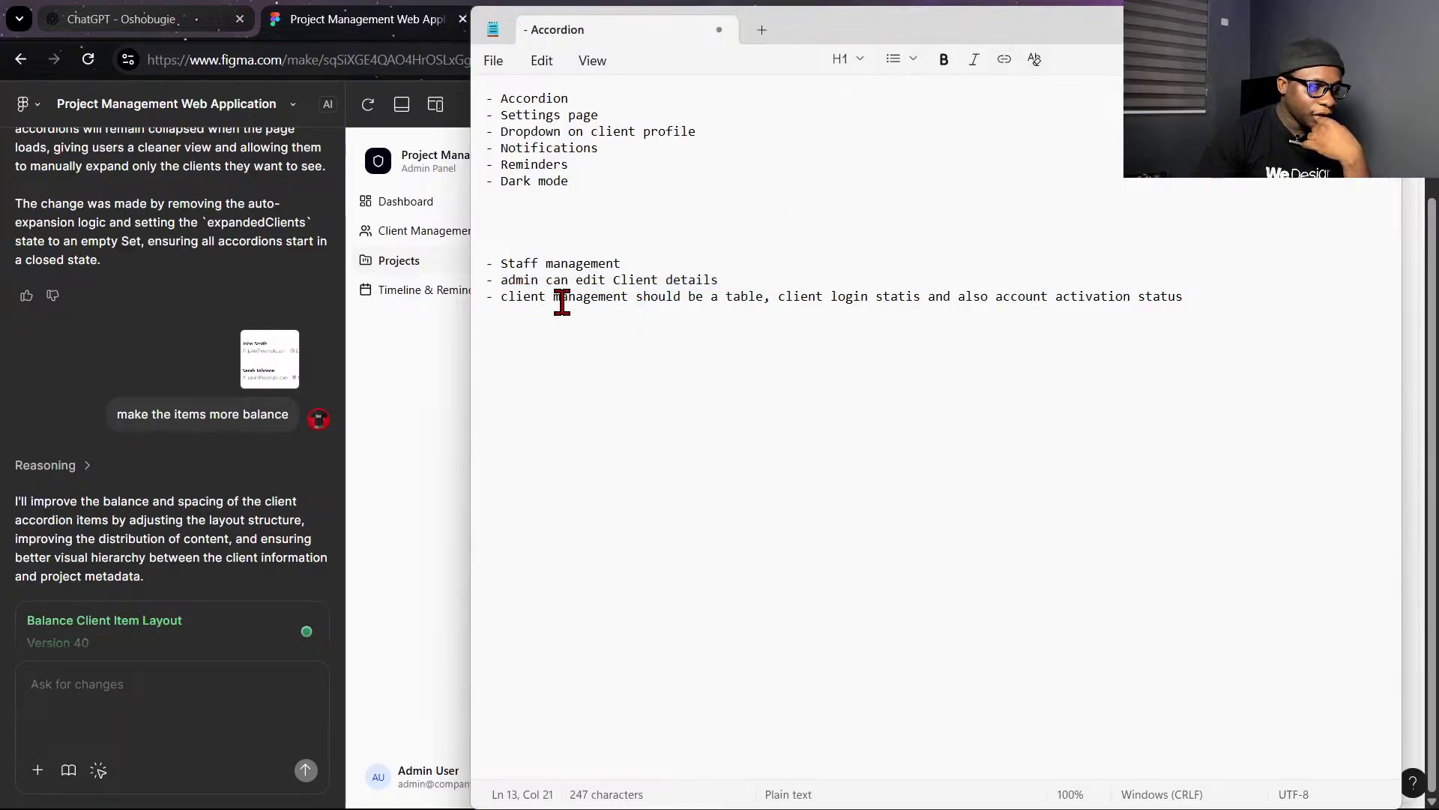
click(452, 337)
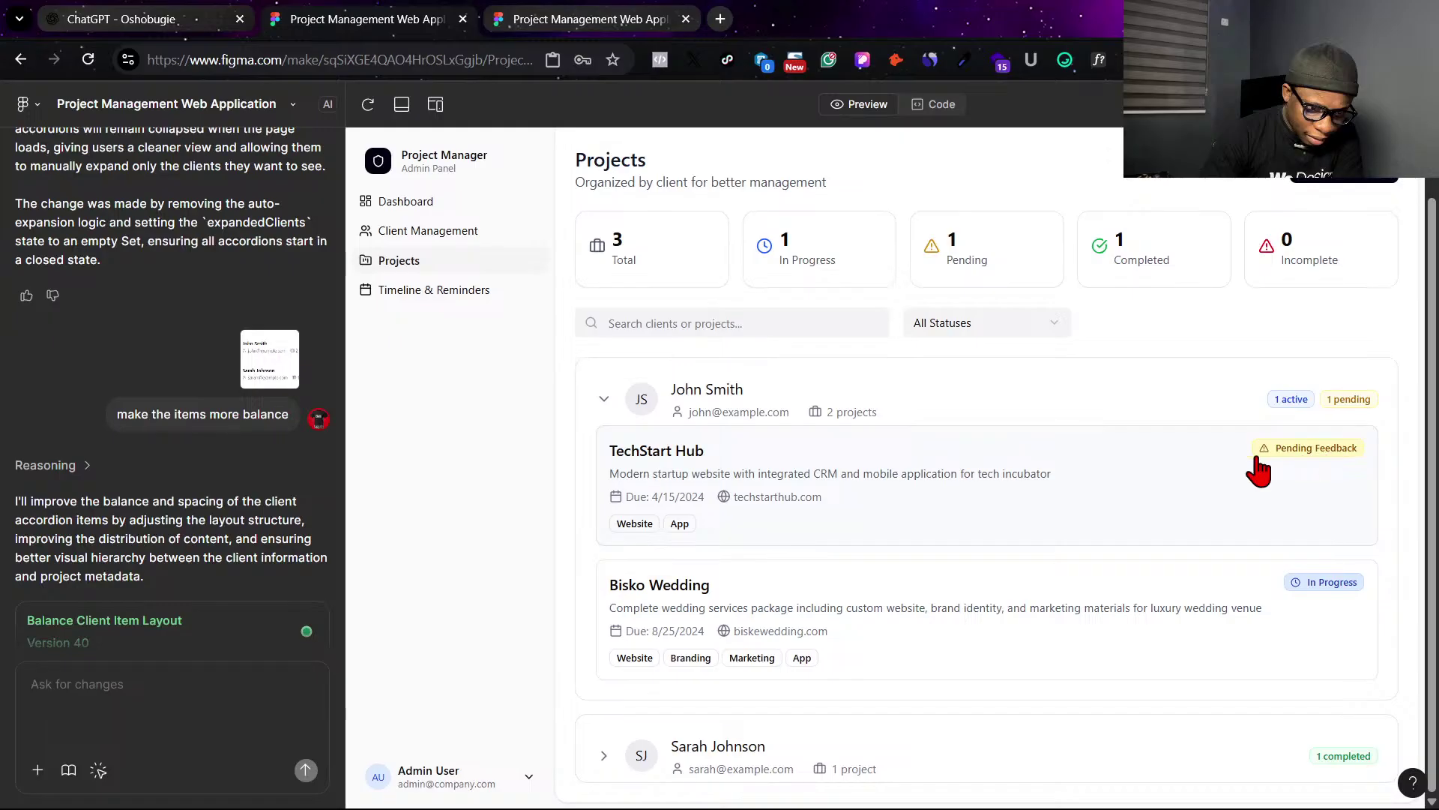
Open the TechStart Hub project to inspect its stages and the form for adding a new file, closing the form unfilled.
click(1122, 475)
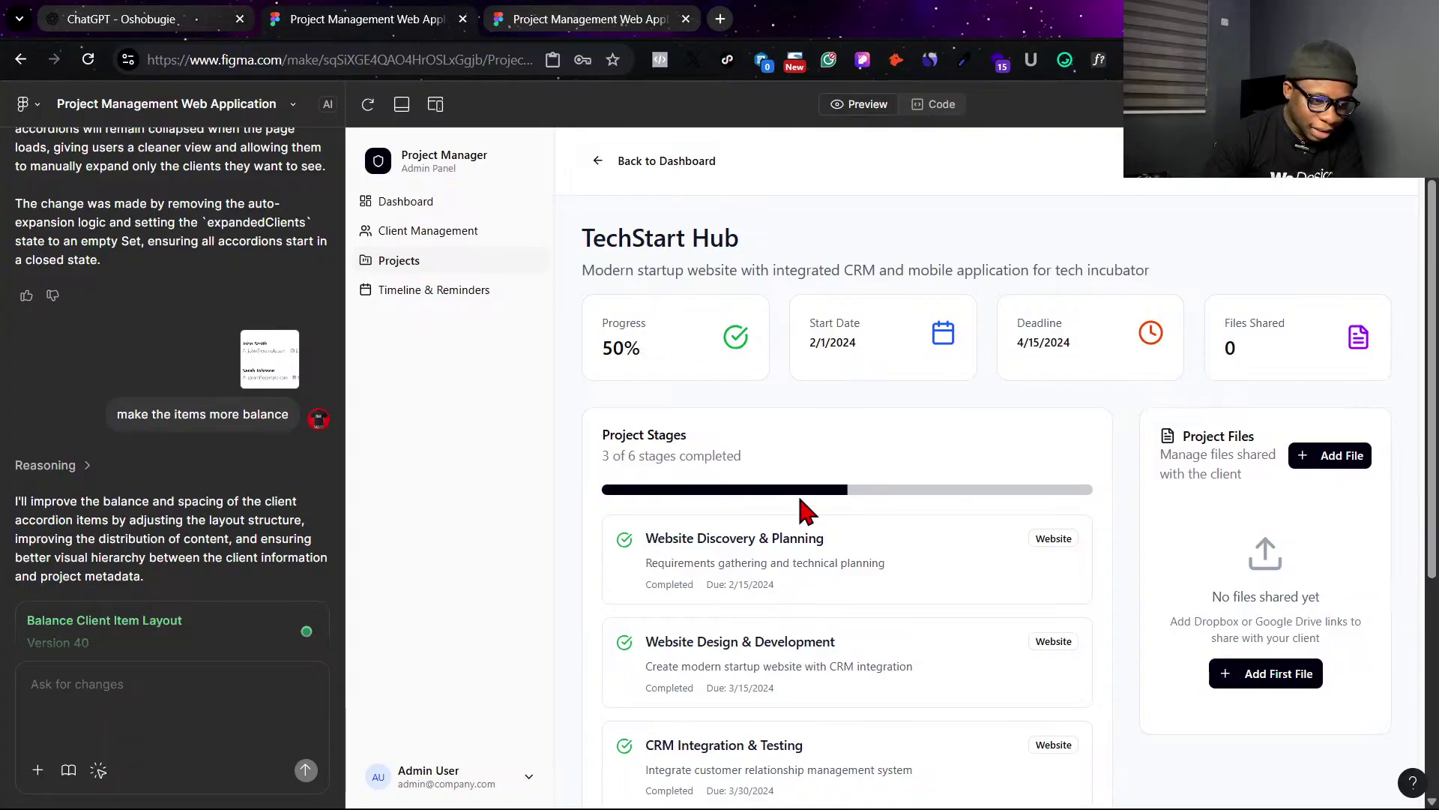
scroll(745, 538, down, 3)
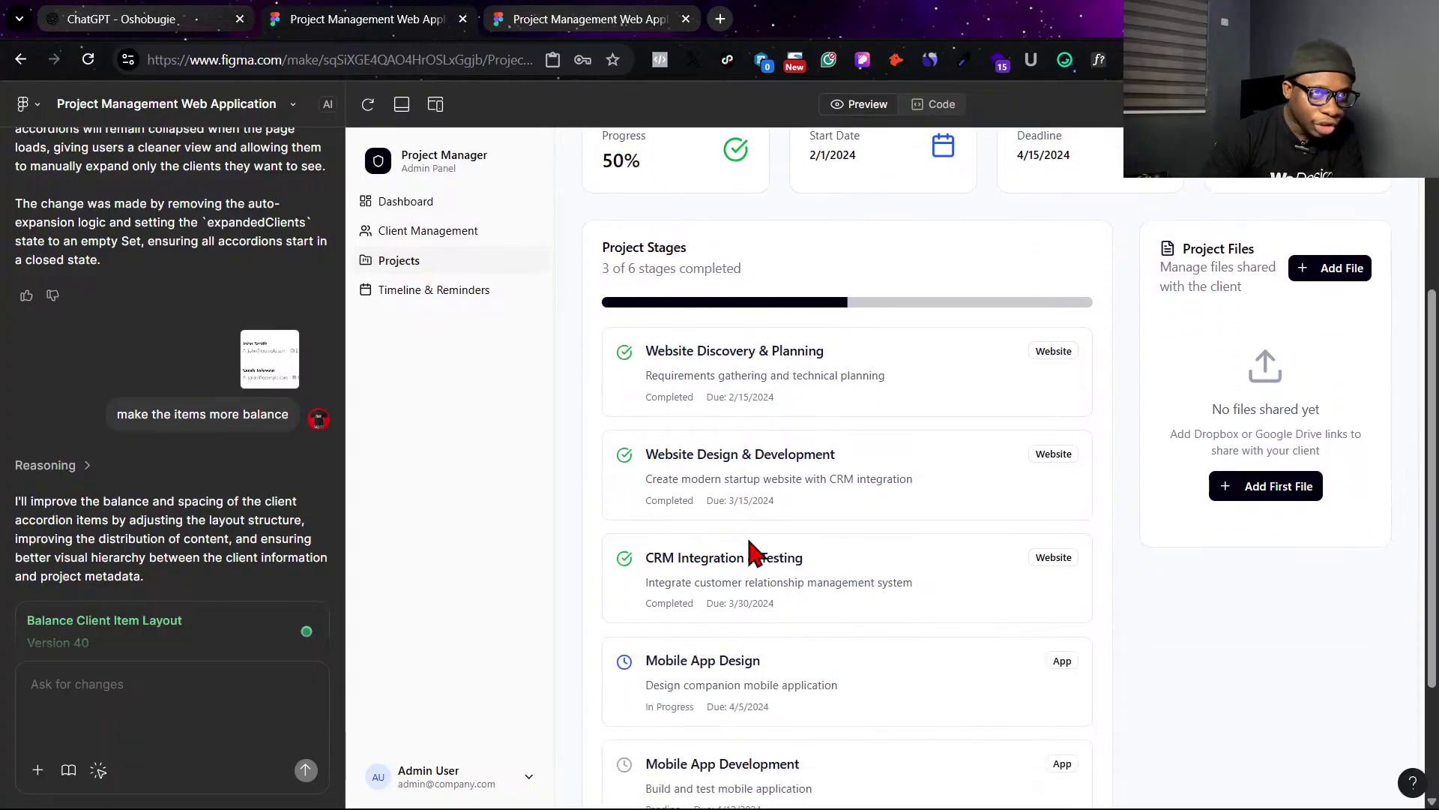
scroll(751, 553, down, 4)
scroll(752, 554, up, 4)
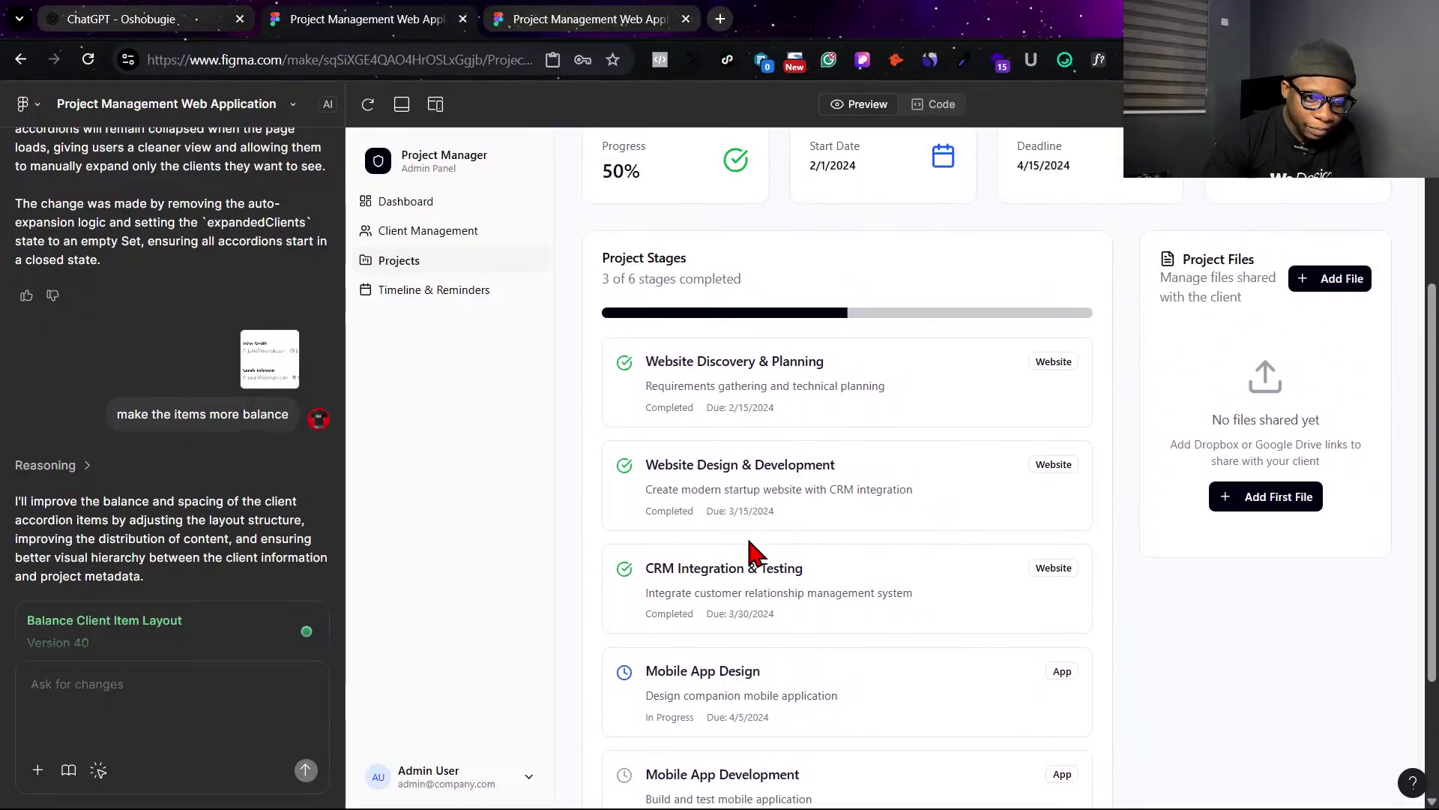
click(1272, 521)
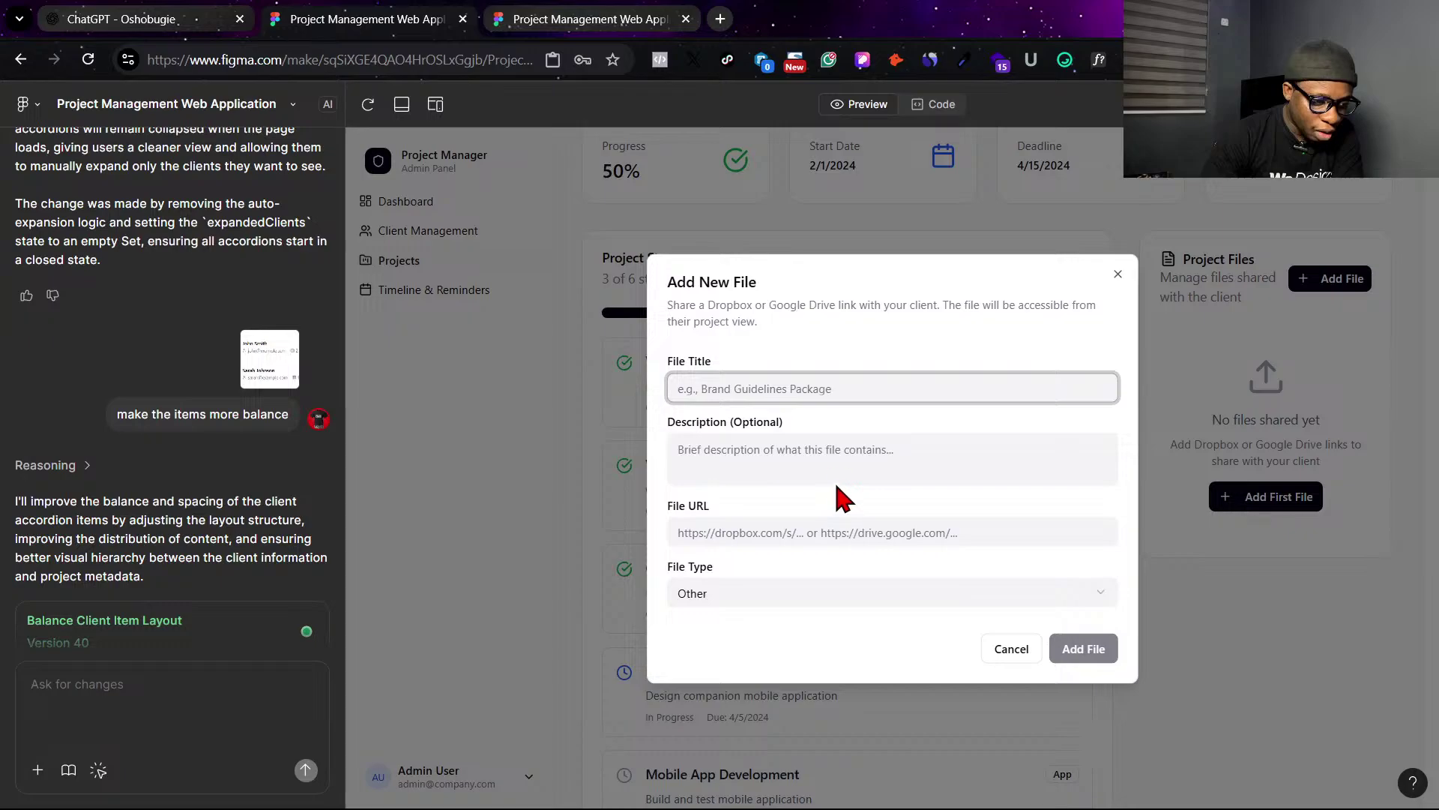
click(1116, 276)
Examine the TechStart Hub project page, from its summary cards through the full list of project stages.
scroll(650, 470, down, 1)
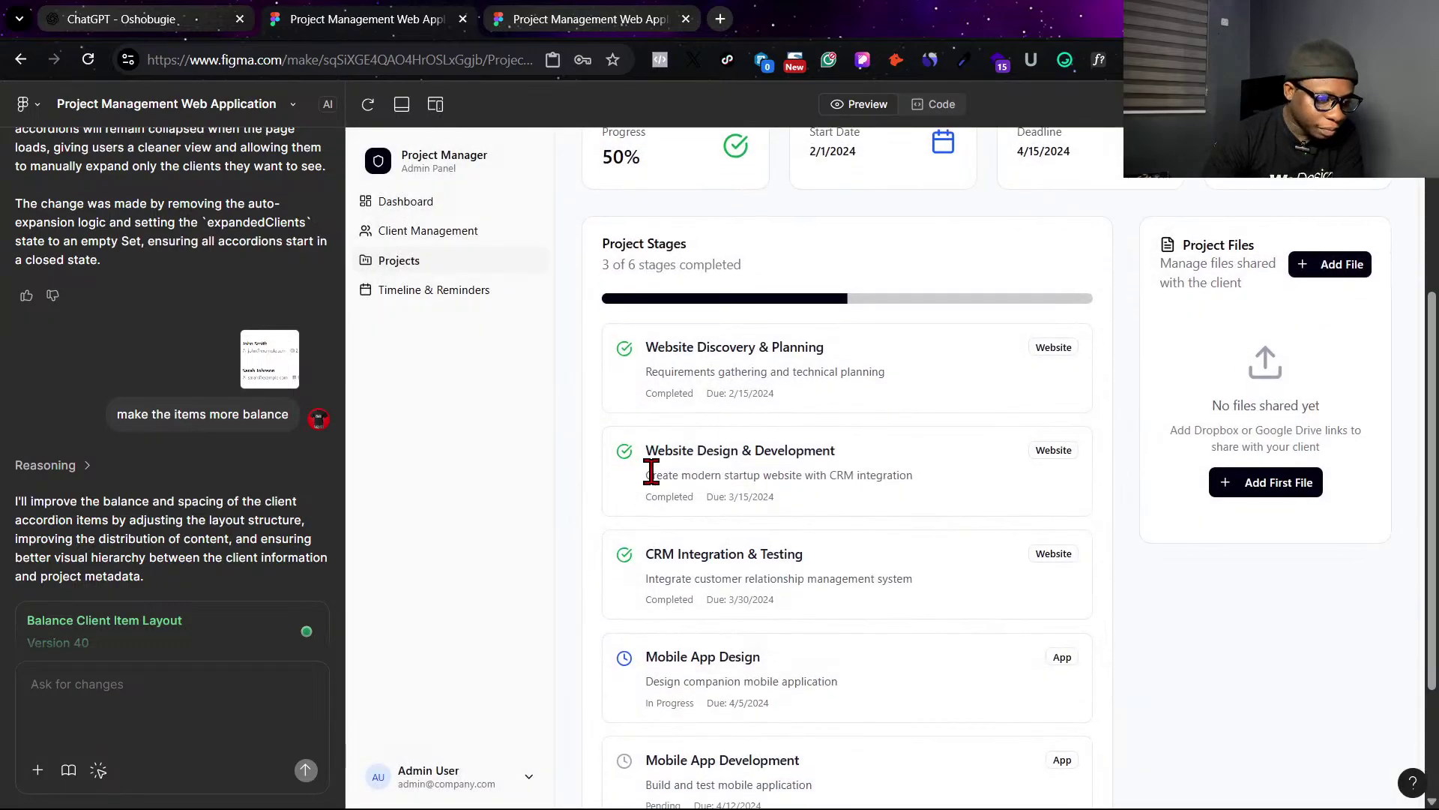
scroll(652, 476, down, 3)
scroll(660, 482, up, 6)
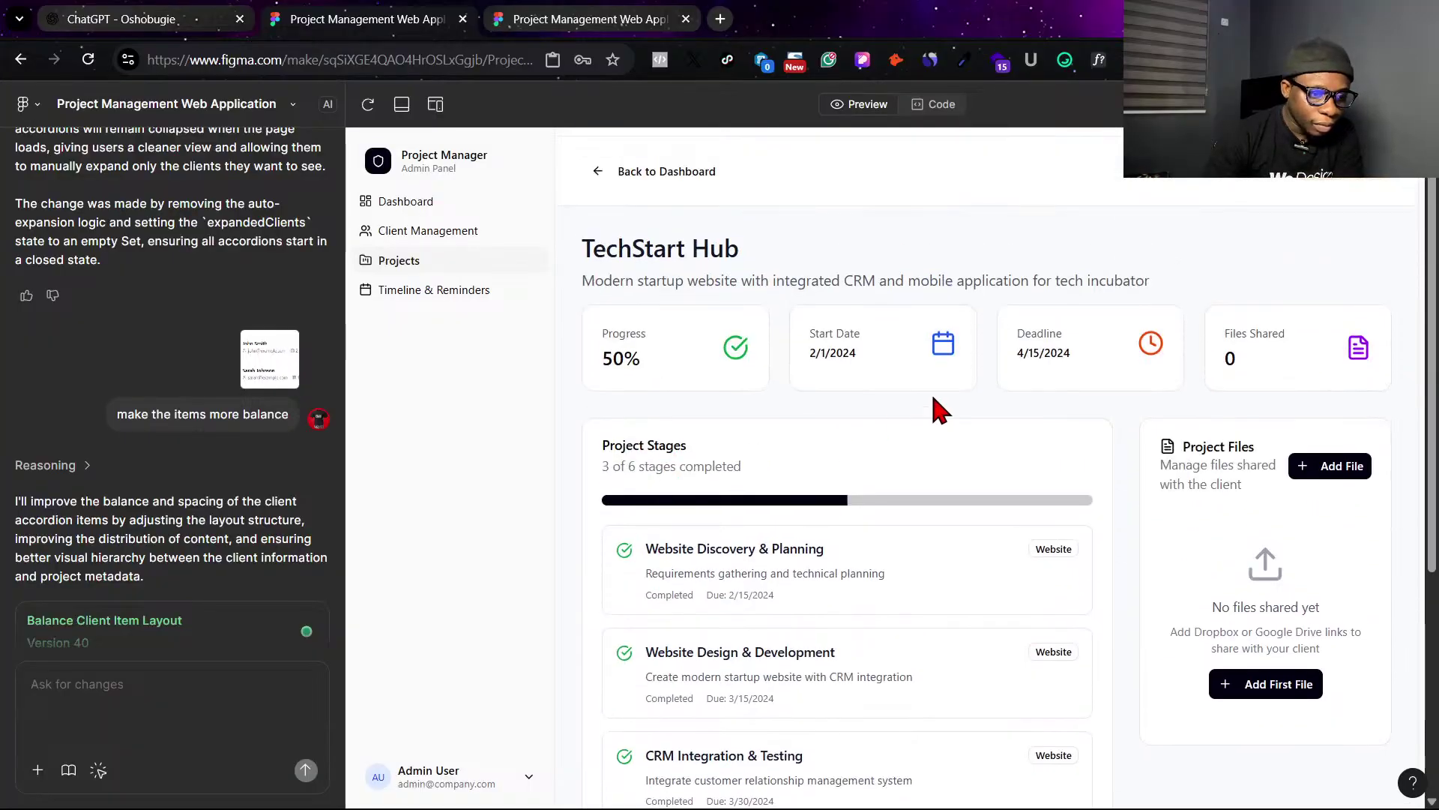
scroll(922, 532, down, 4)
scroll(951, 528, down, 1)
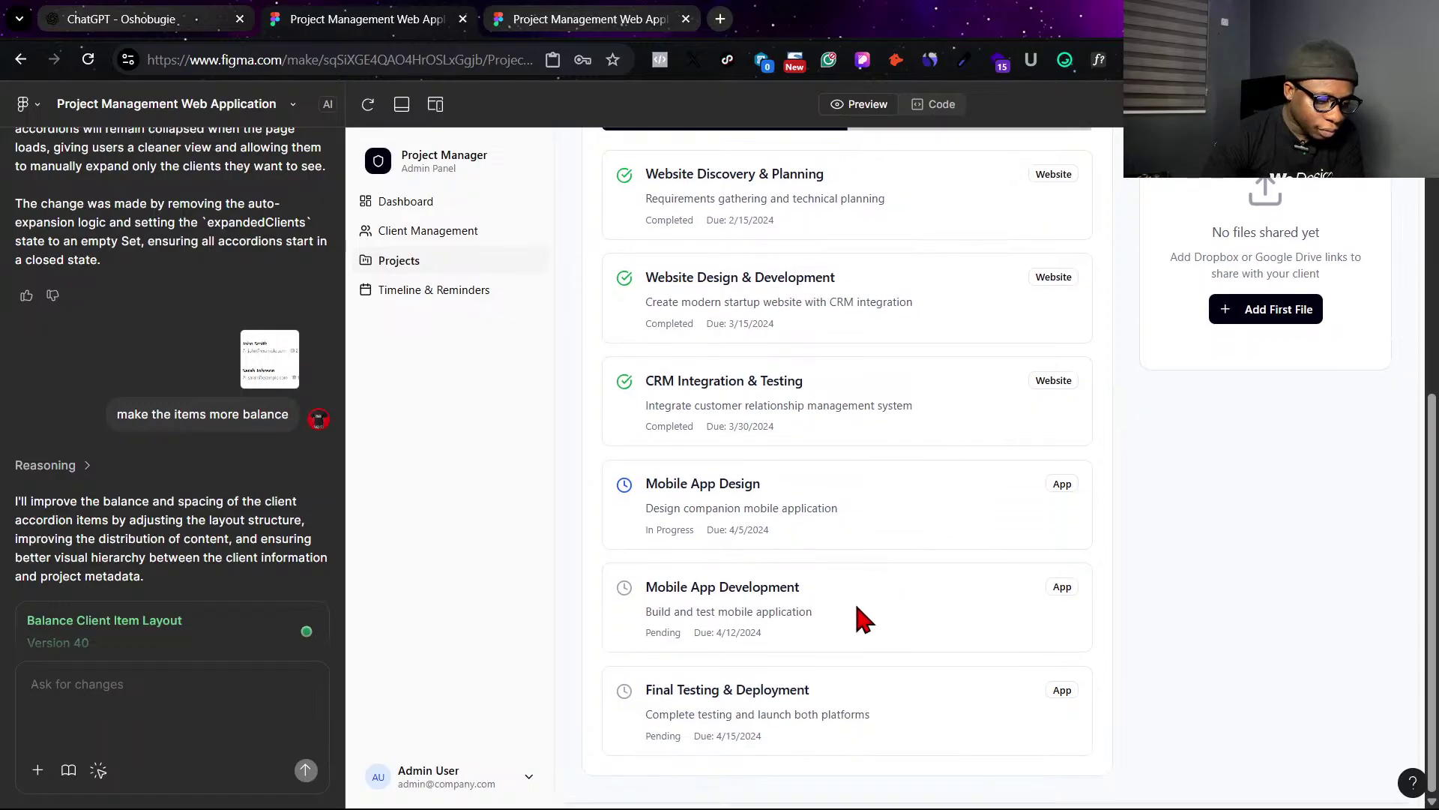
scroll(860, 592, up, 4)
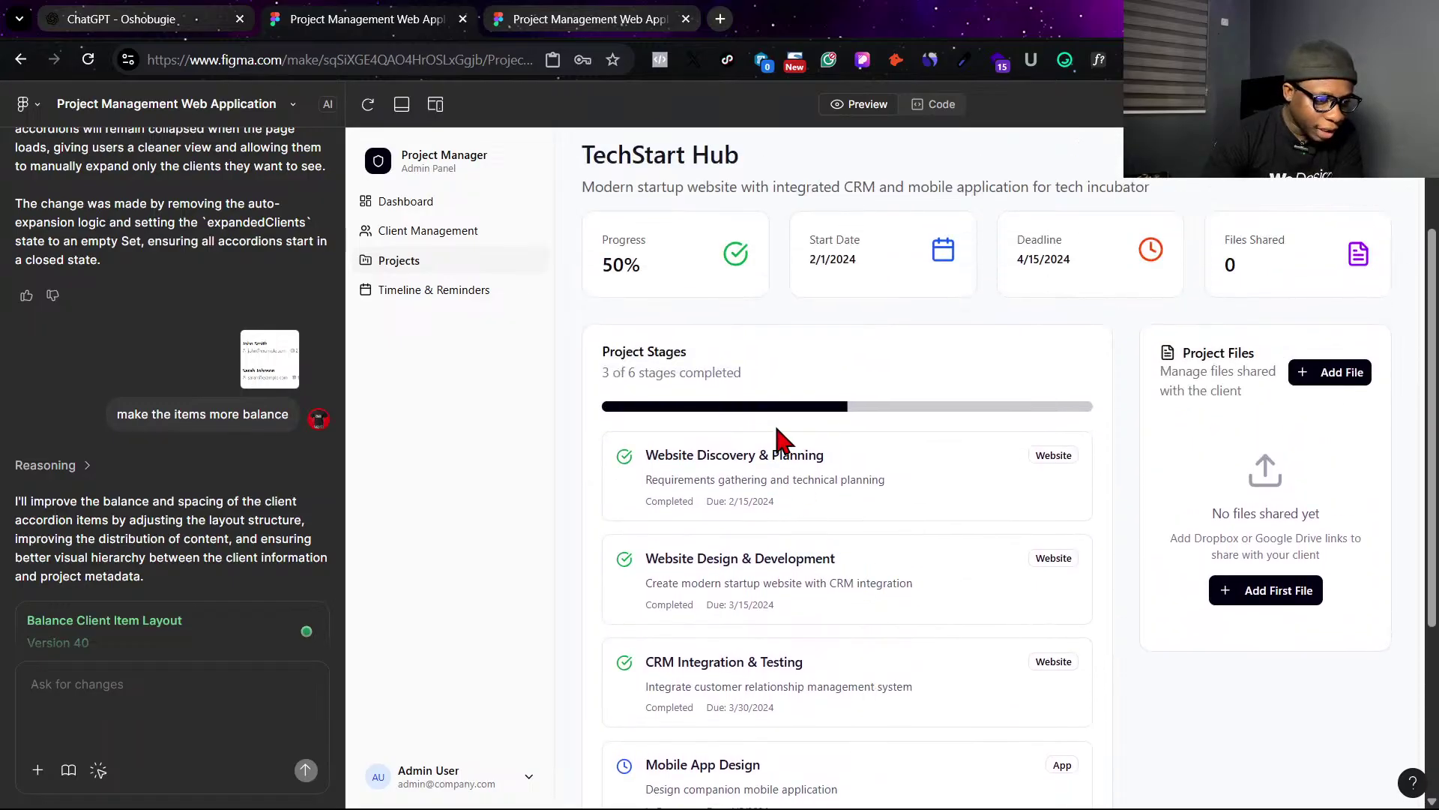
scroll(780, 551, down, 1)
scroll(781, 553, down, 1)
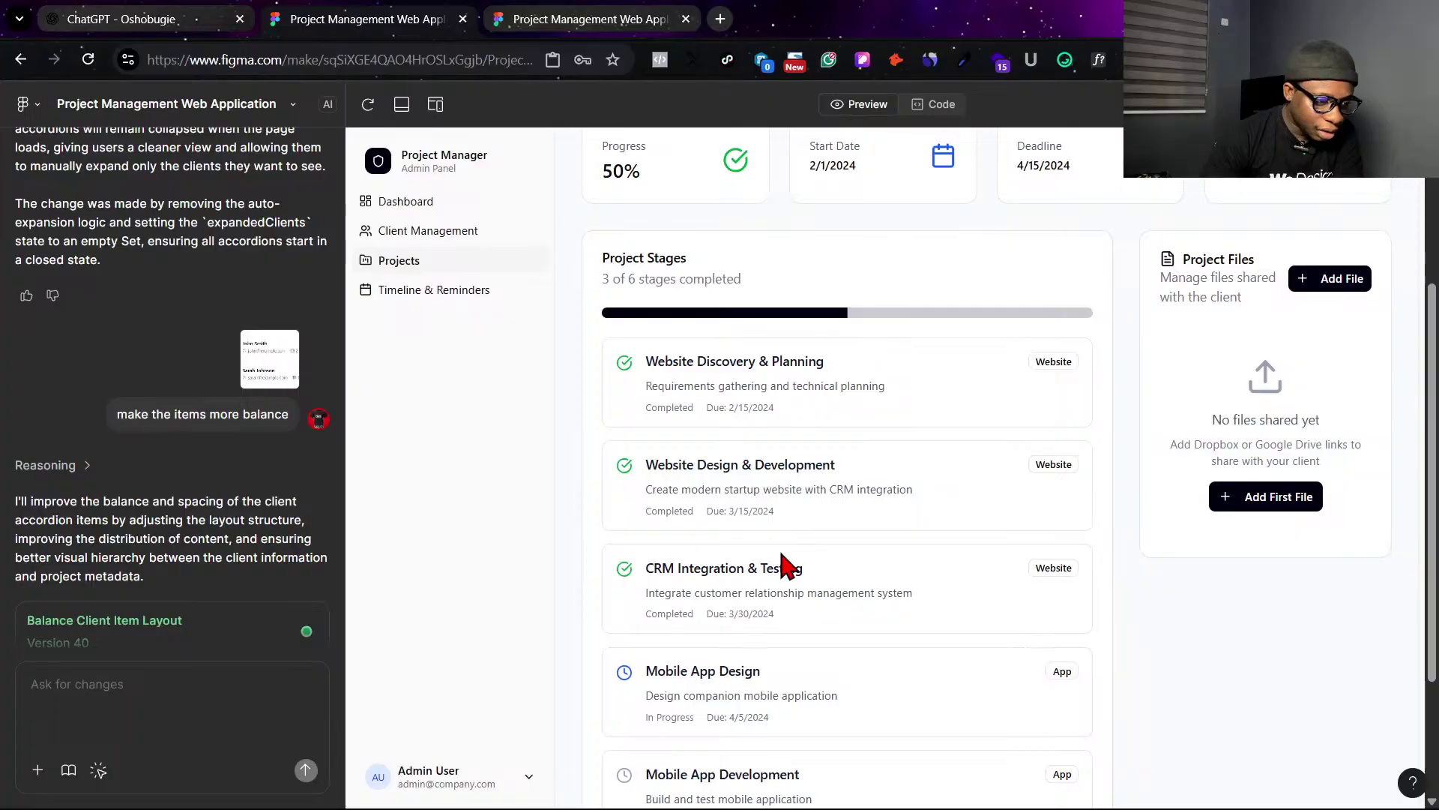
scroll(786, 566, down, 2)
scroll(791, 557, up, 2)
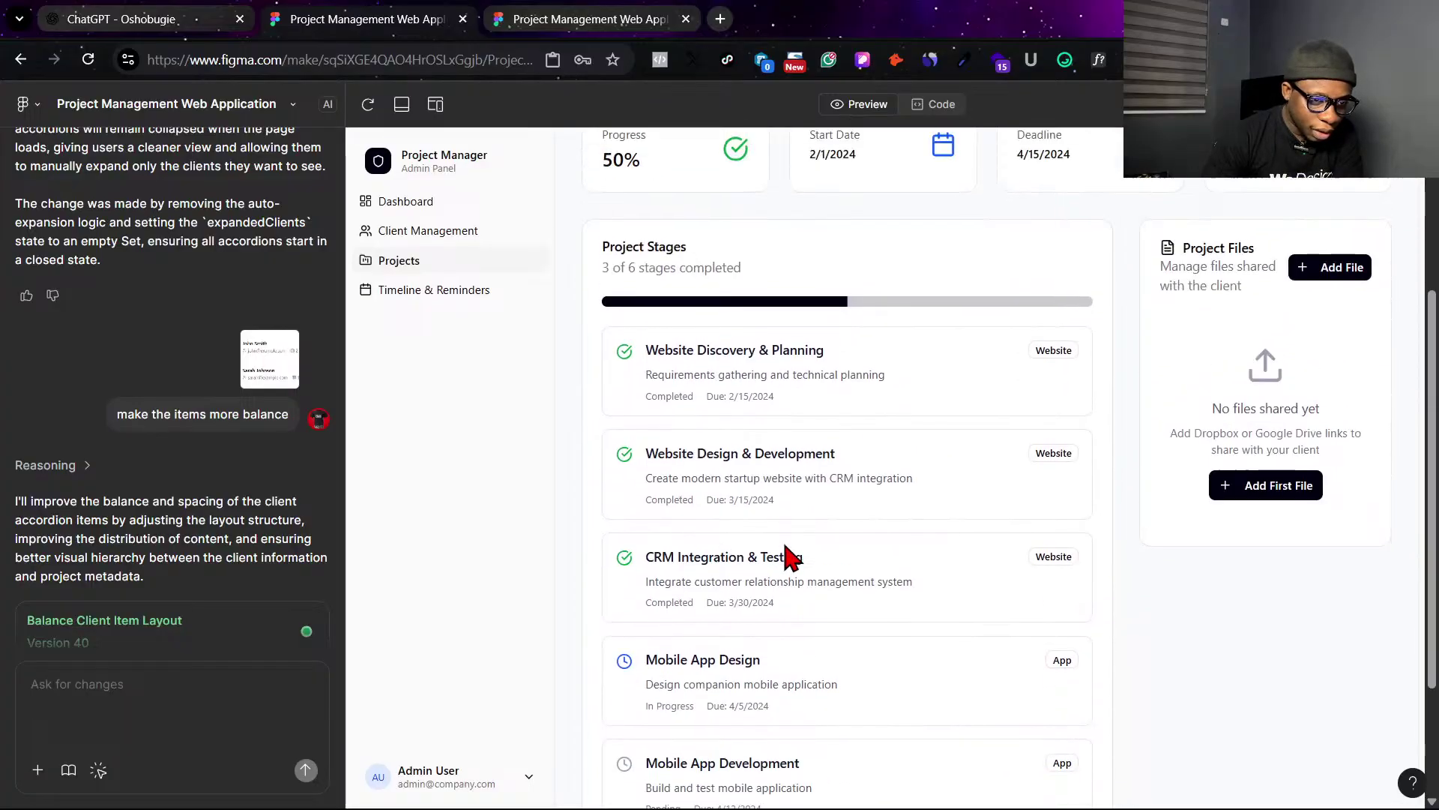
Return to the Projects page and open the Bella Vista Weddings project to examine its stages and shared files.
scroll(790, 557, up, 3)
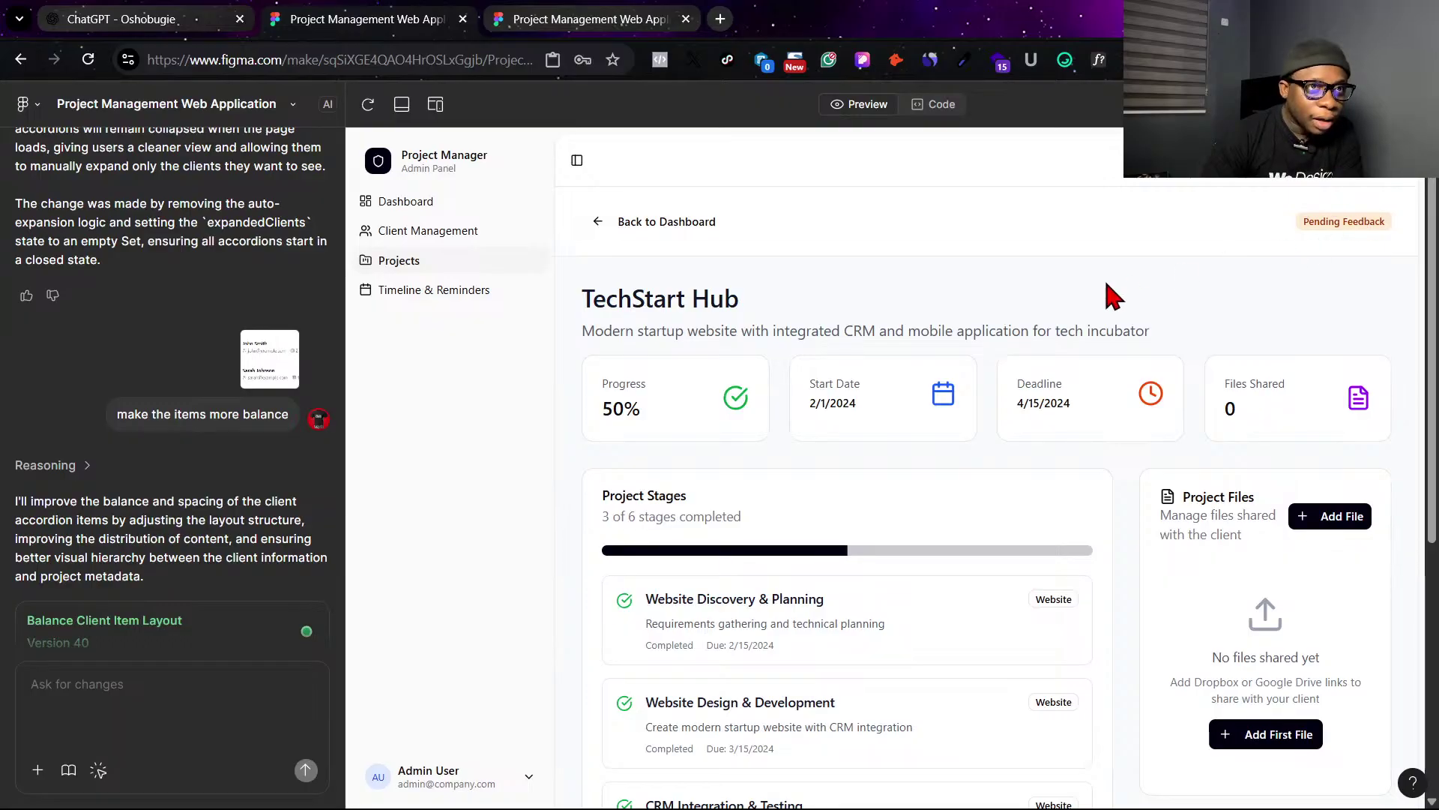
click(600, 223)
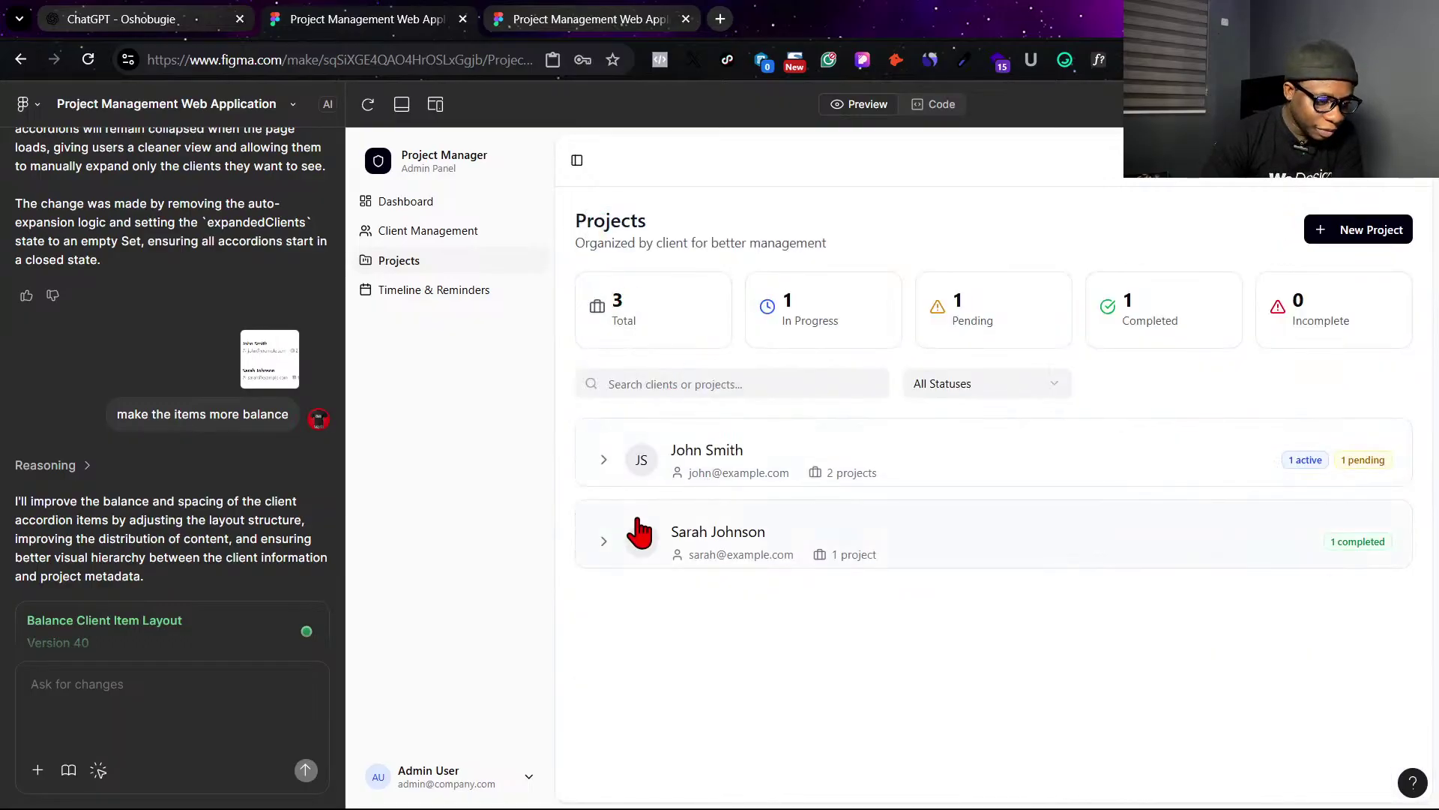
click(604, 545)
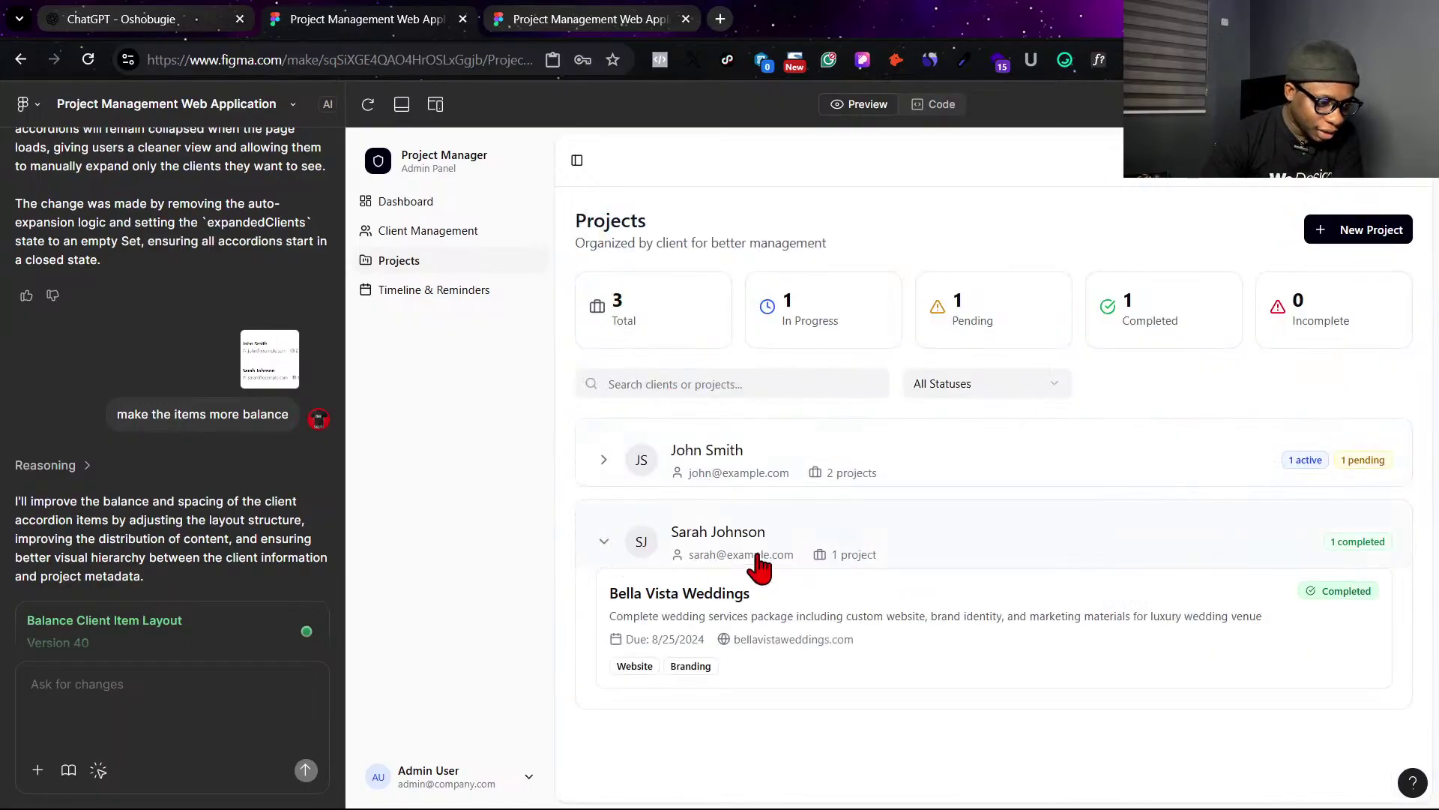
click(864, 651)
scroll(764, 600, down, 3)
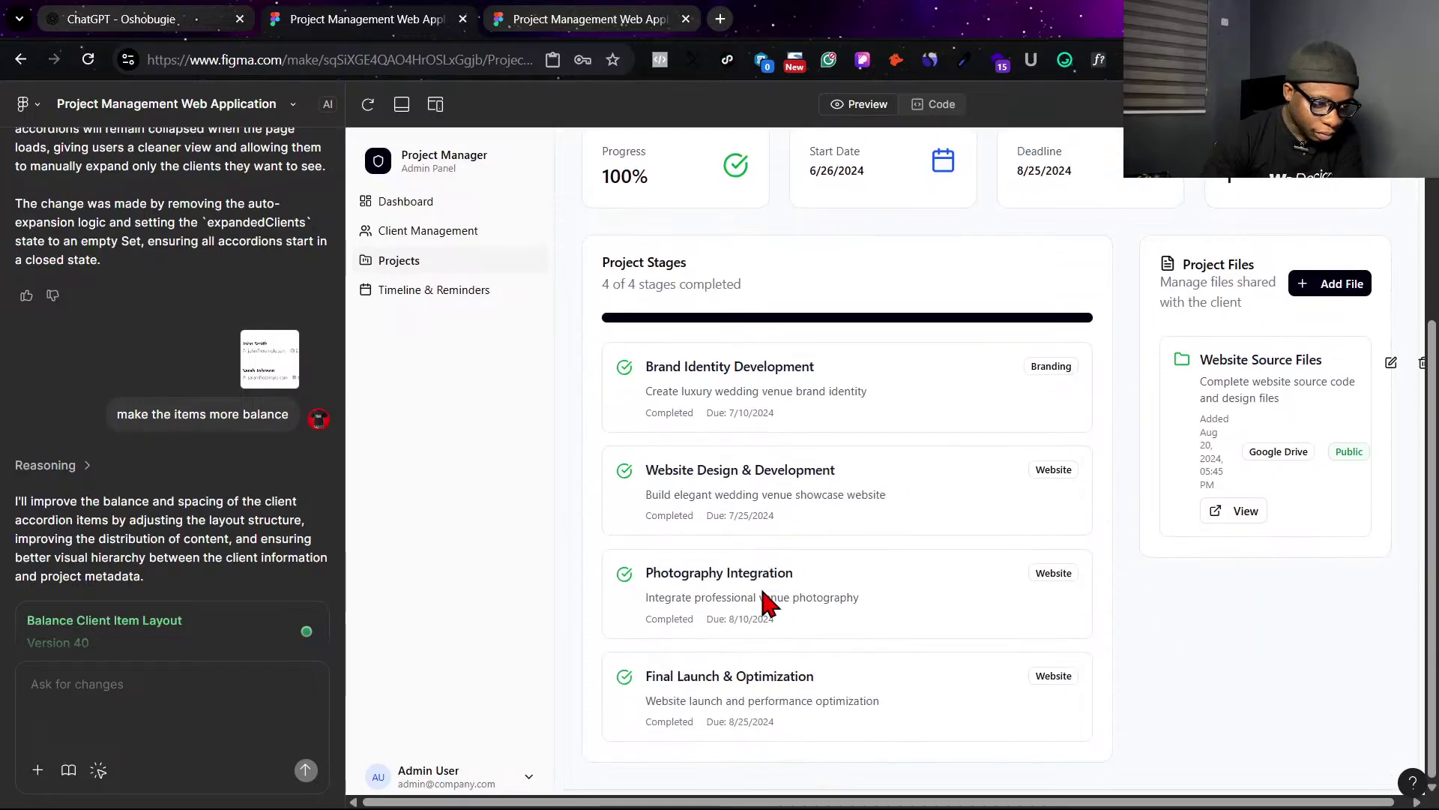
scroll(764, 592, up, 3)
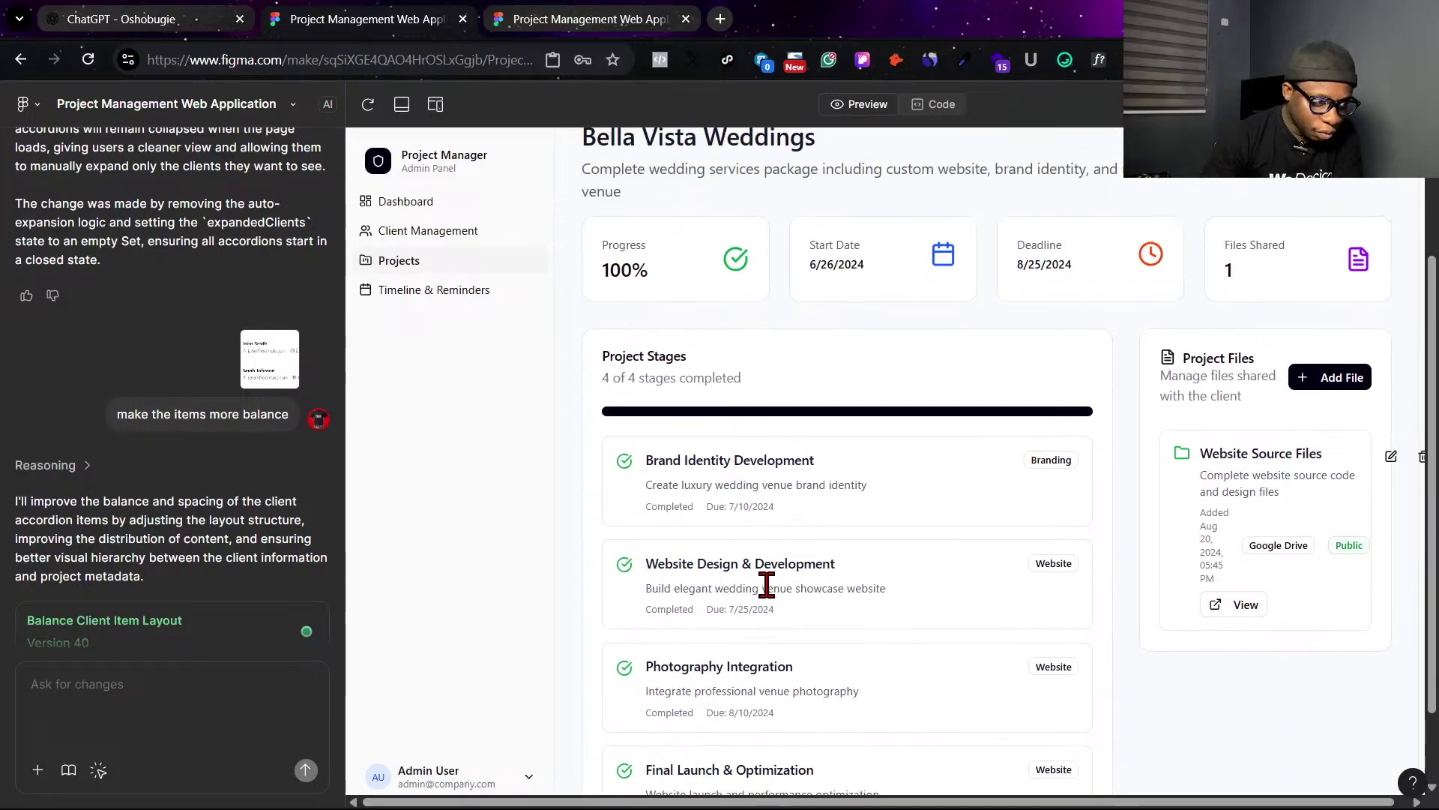
Check Client Management, review the new project form from project details to stages, and return to the Projects page without filling it.
click(448, 232)
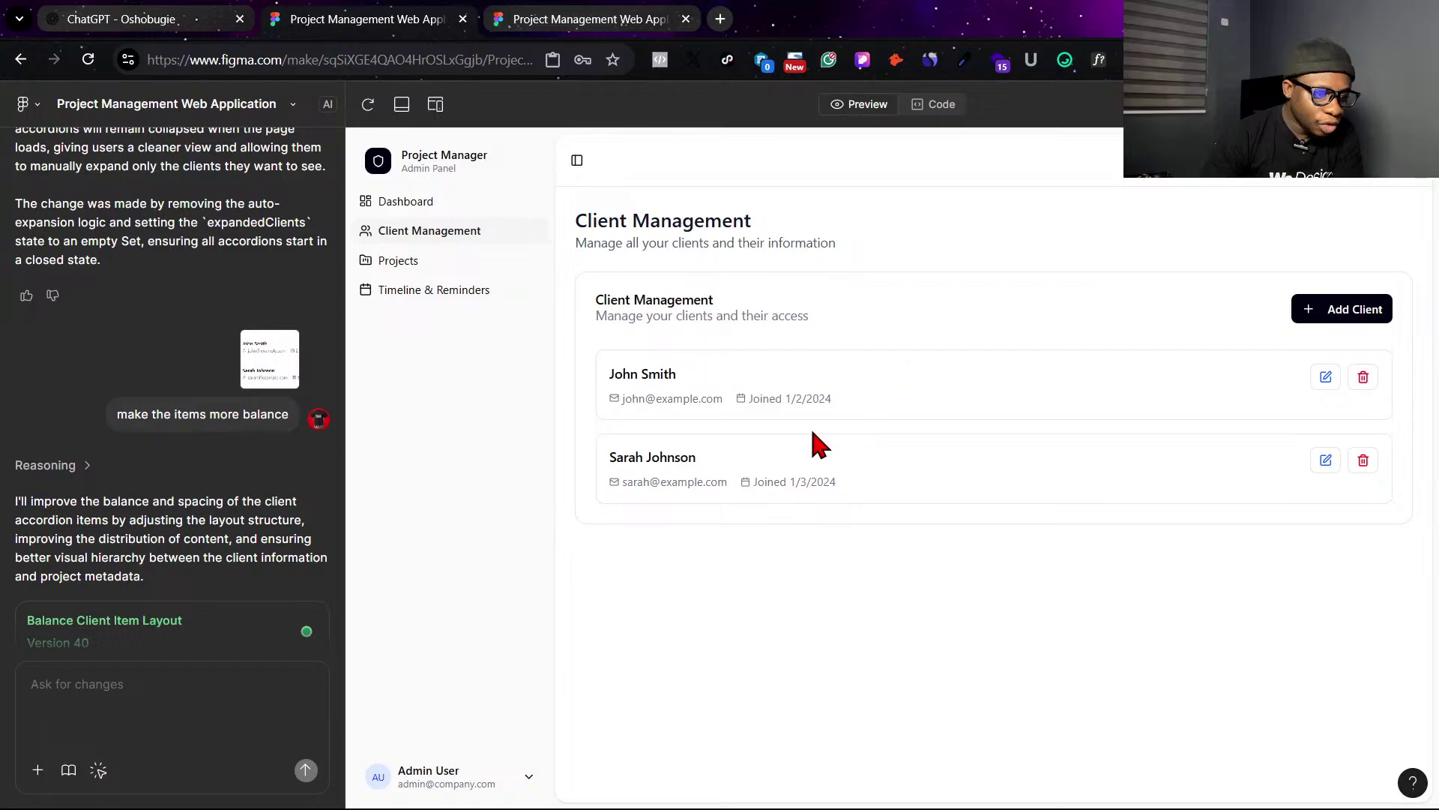
click(439, 259)
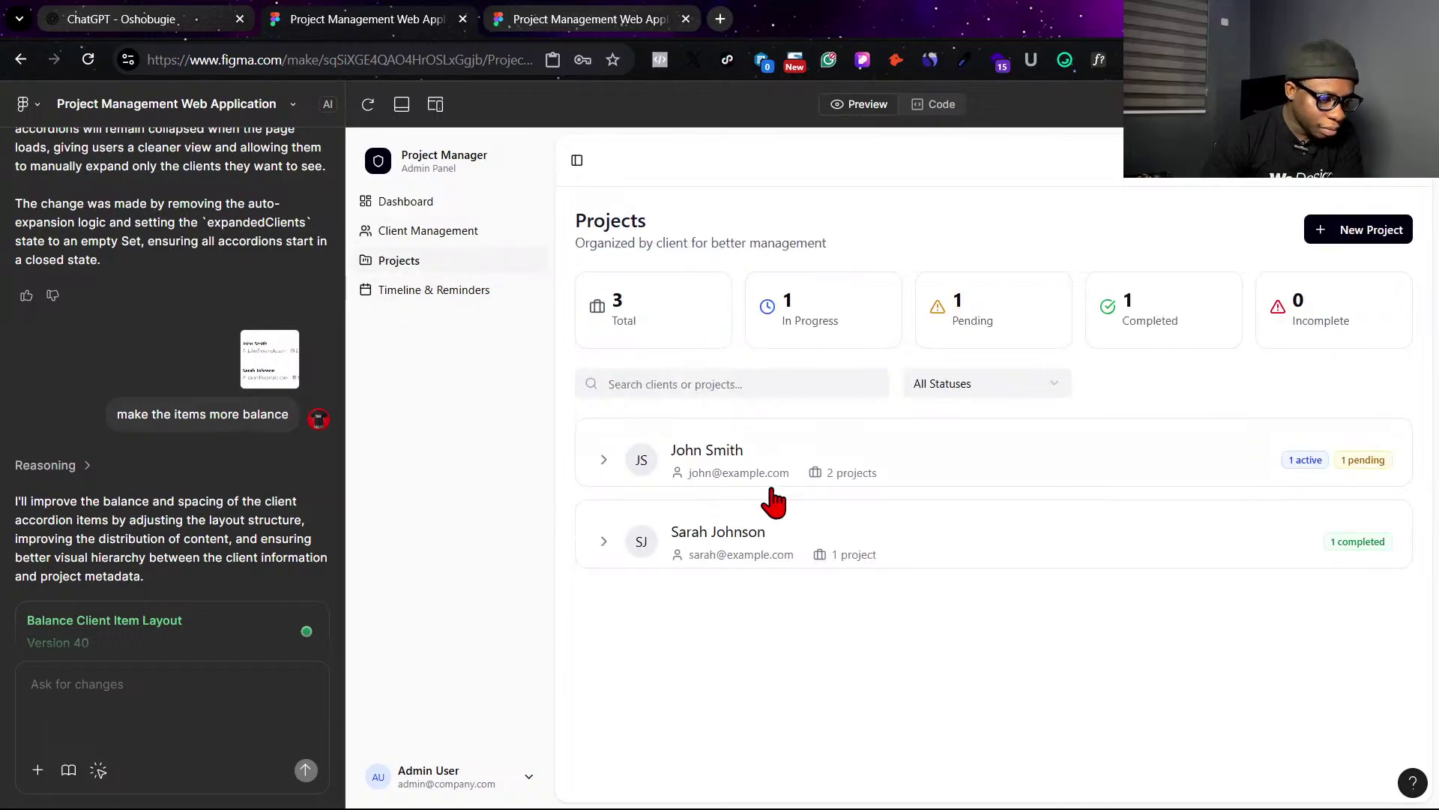
click(1374, 238)
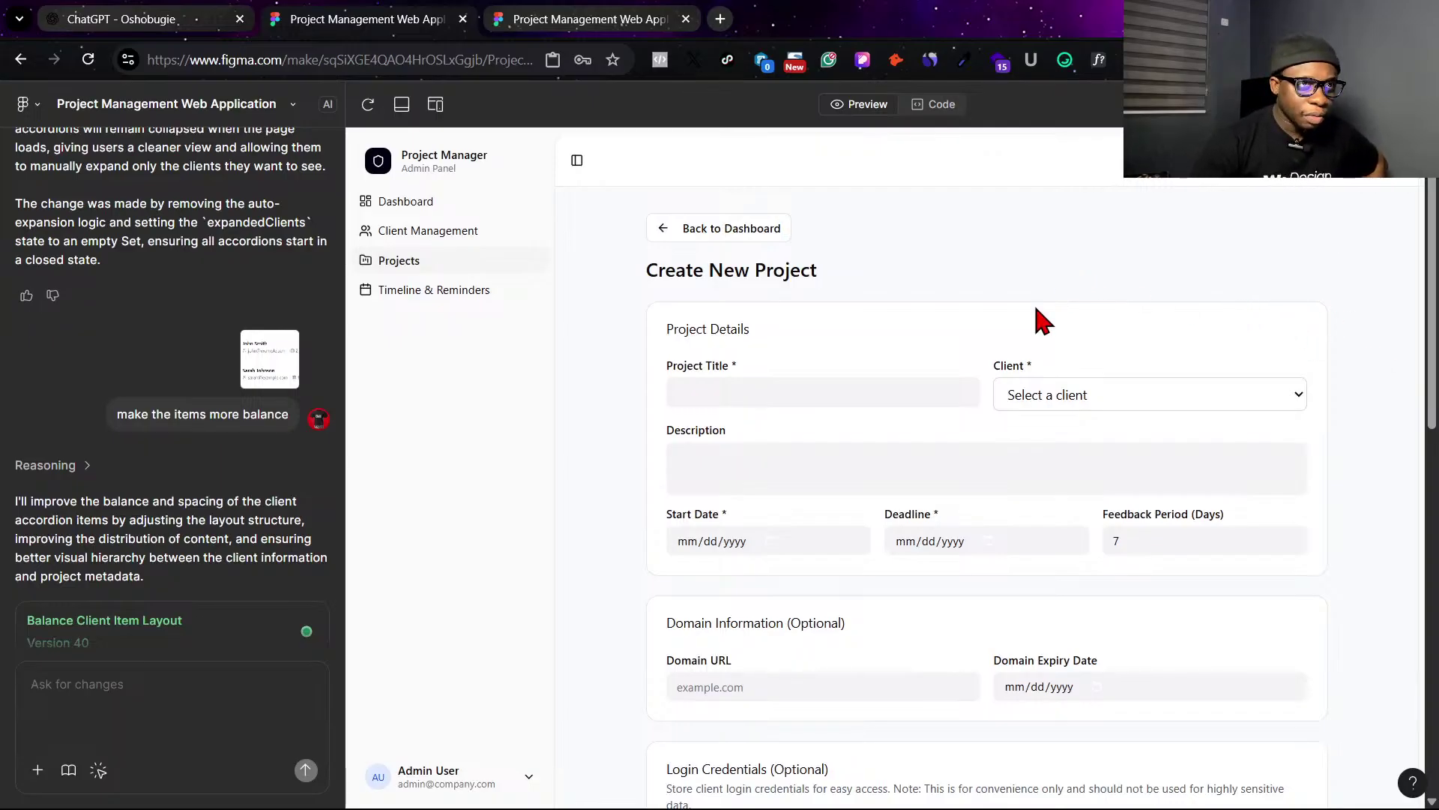
scroll(1020, 411, down, 6)
scroll(1018, 409, down, 5)
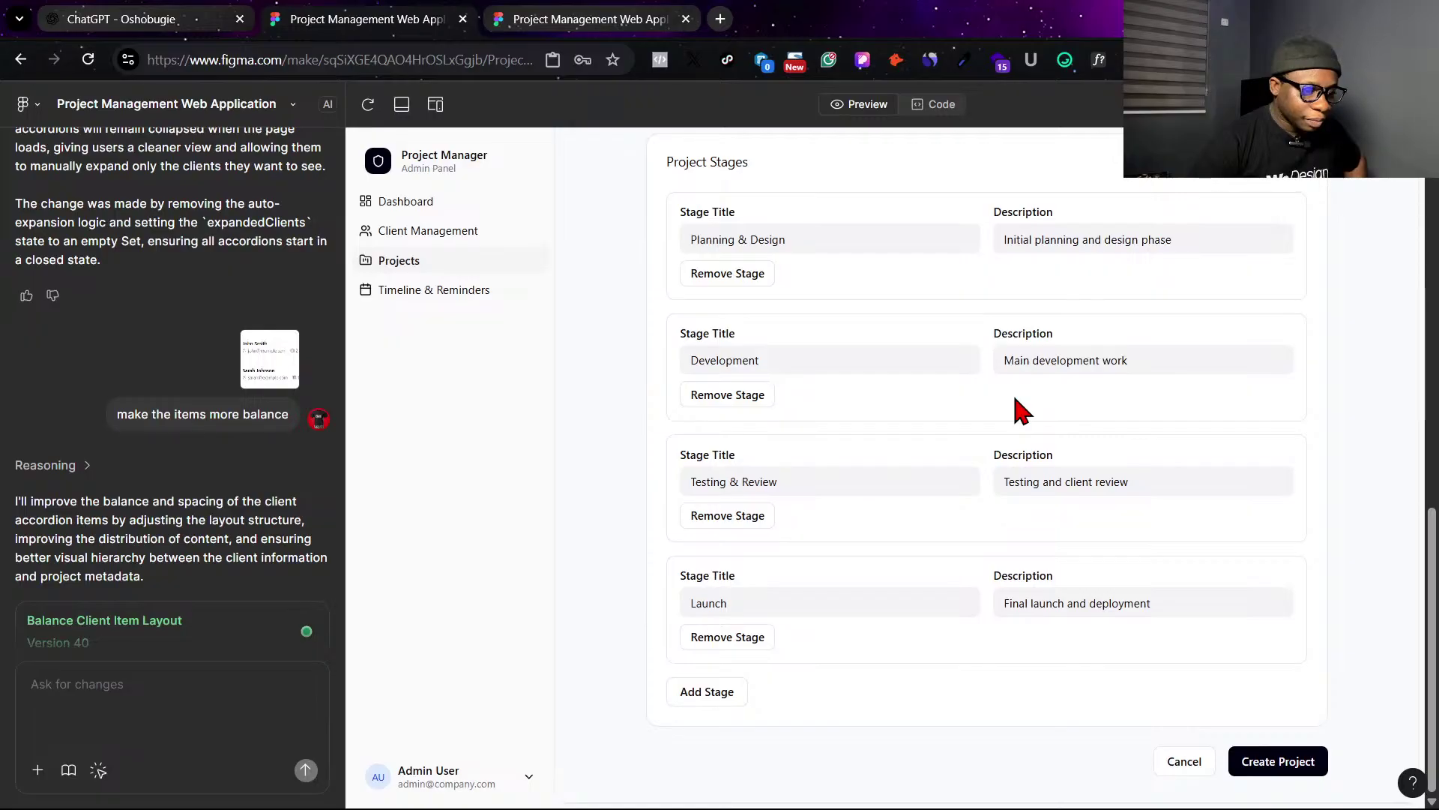
scroll(1012, 412, up, 5)
scroll(1015, 412, up, 6)
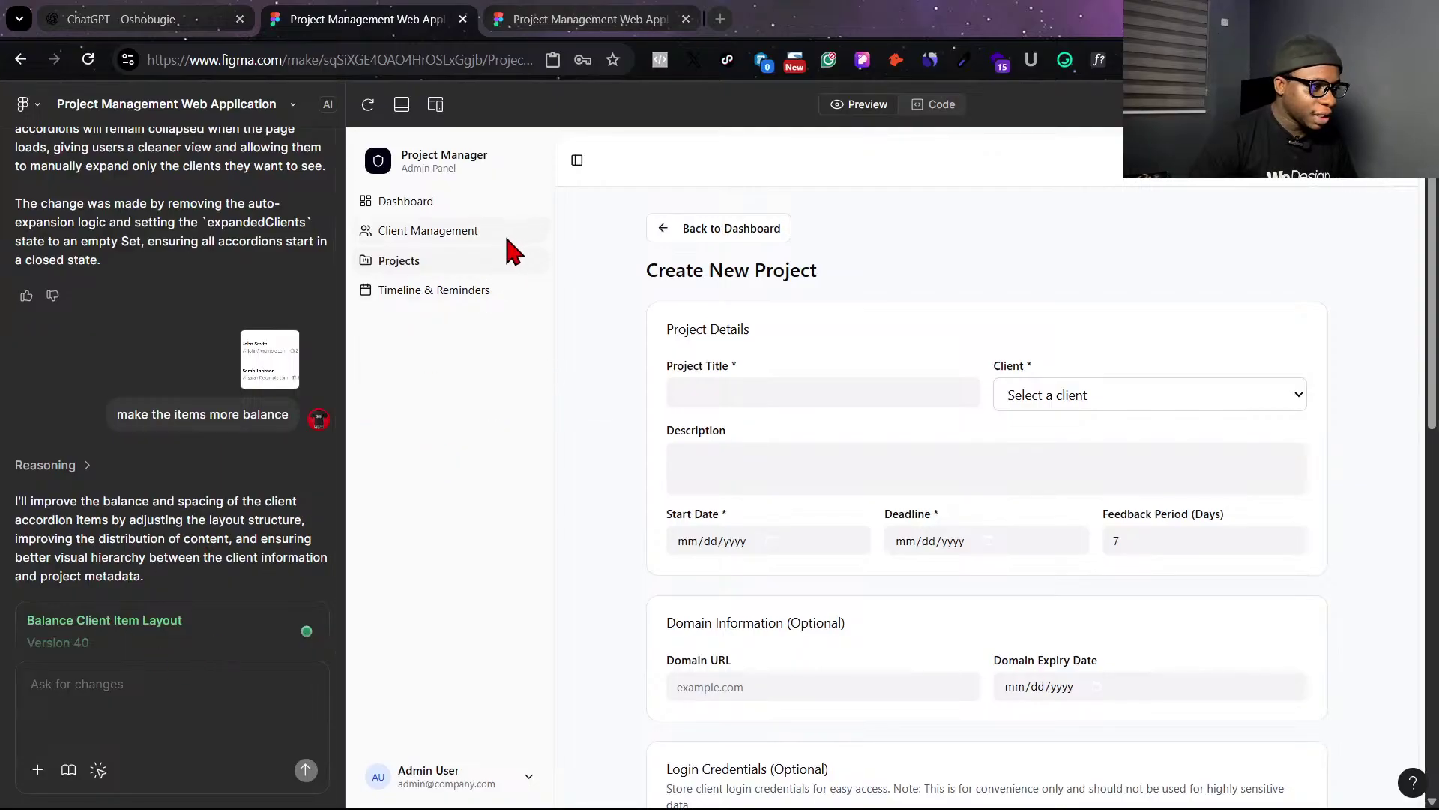
click(750, 228)
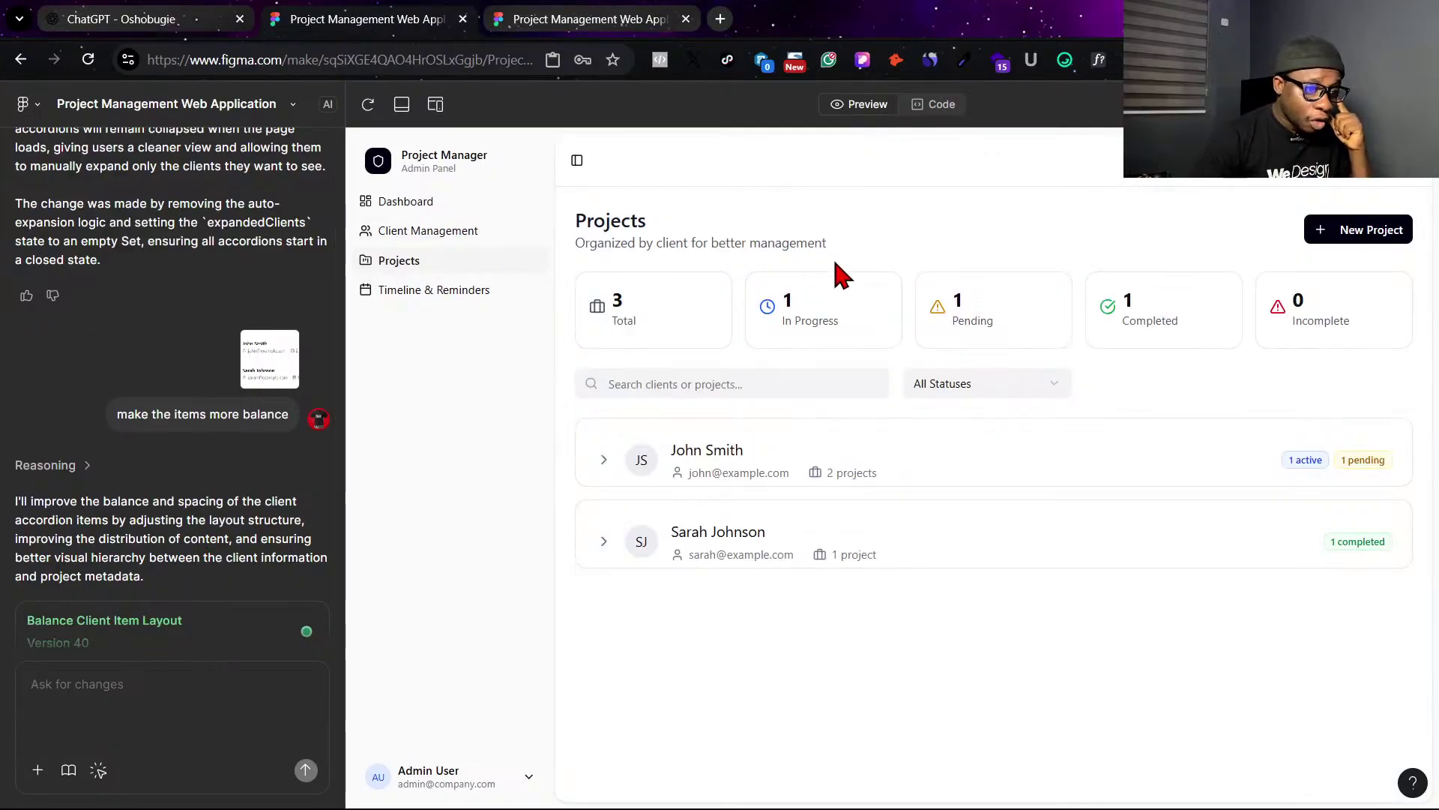
Expand the first client's accordion and open the TechStart Hub project to review its summary cards and stages.
click(824, 474)
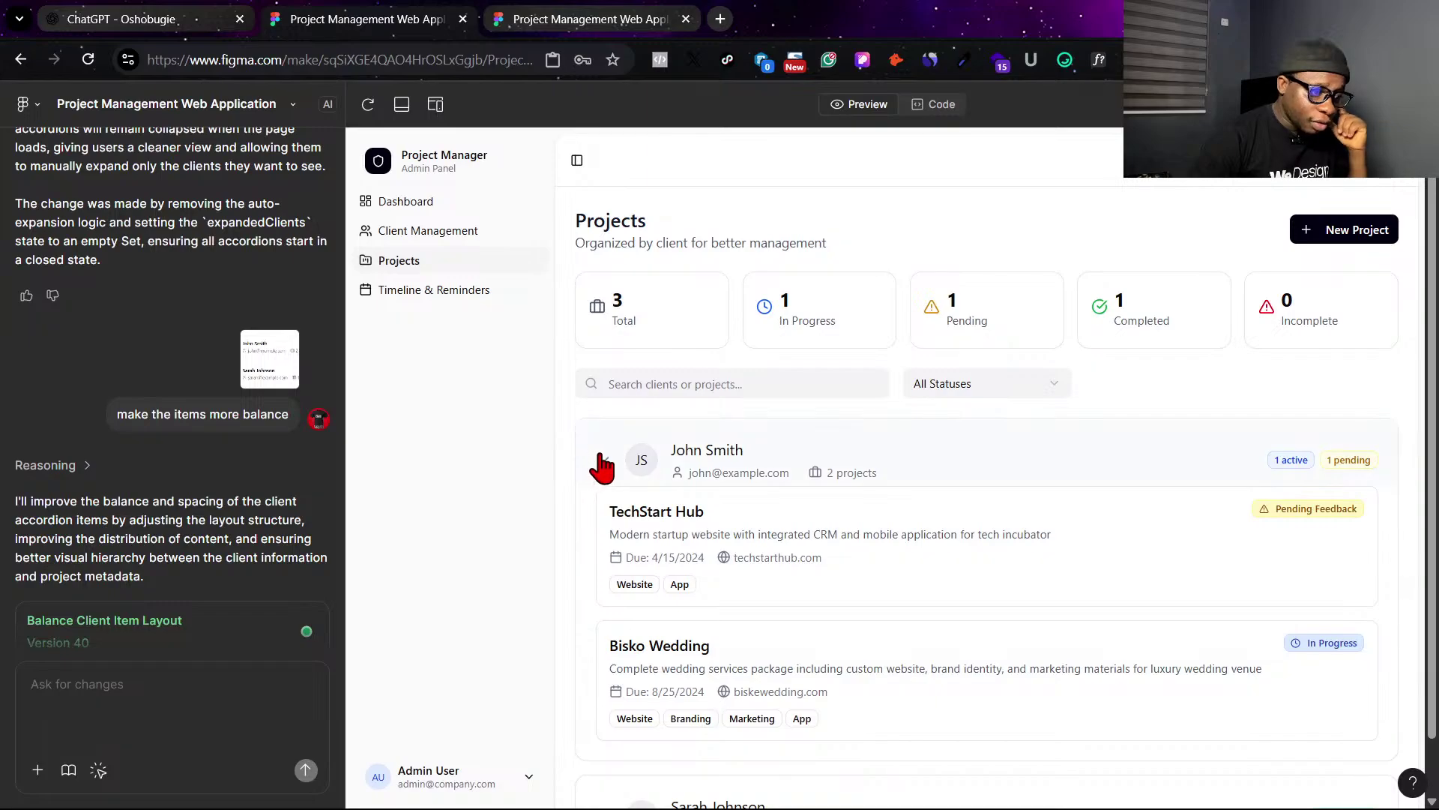
click(604, 460)
click(732, 486)
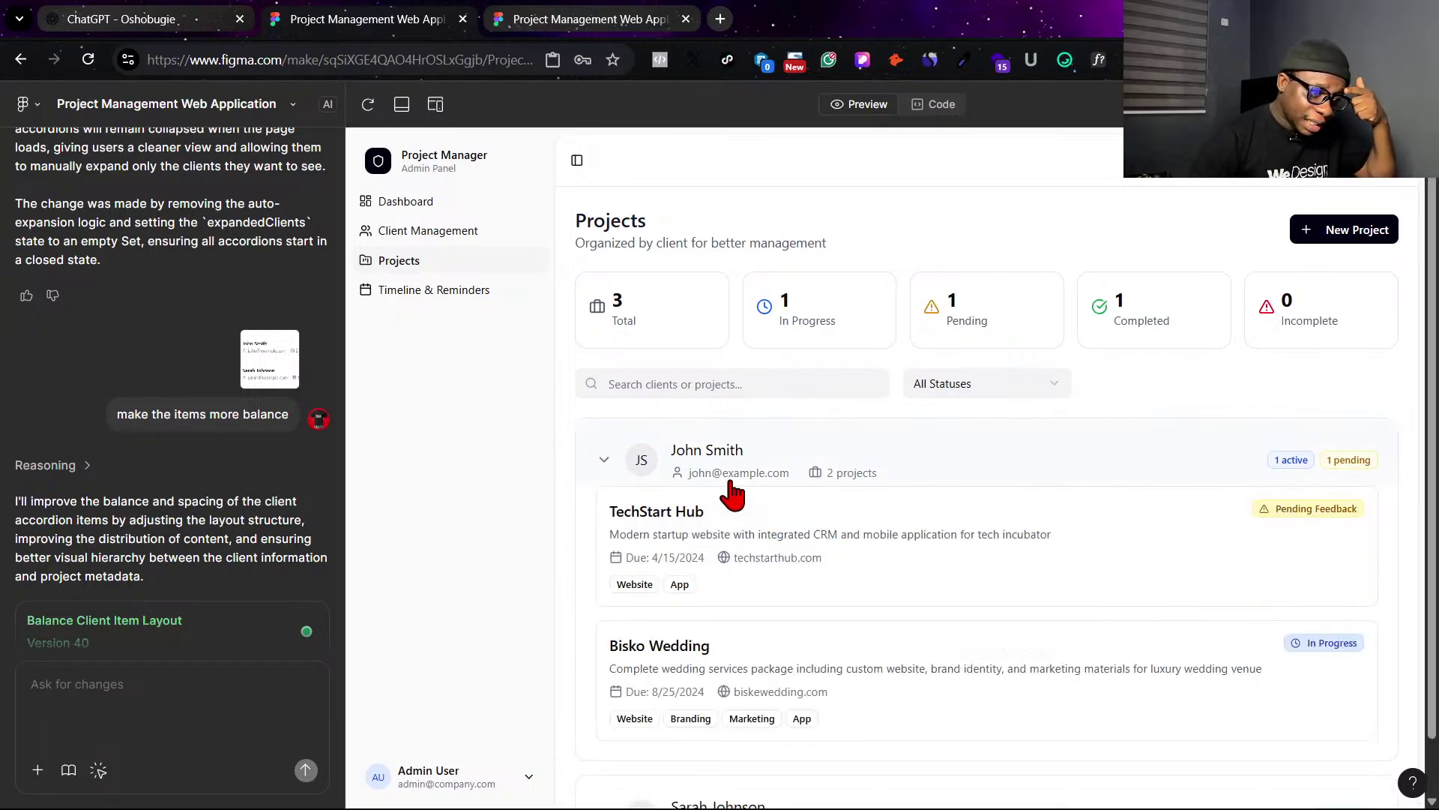
click(764, 583)
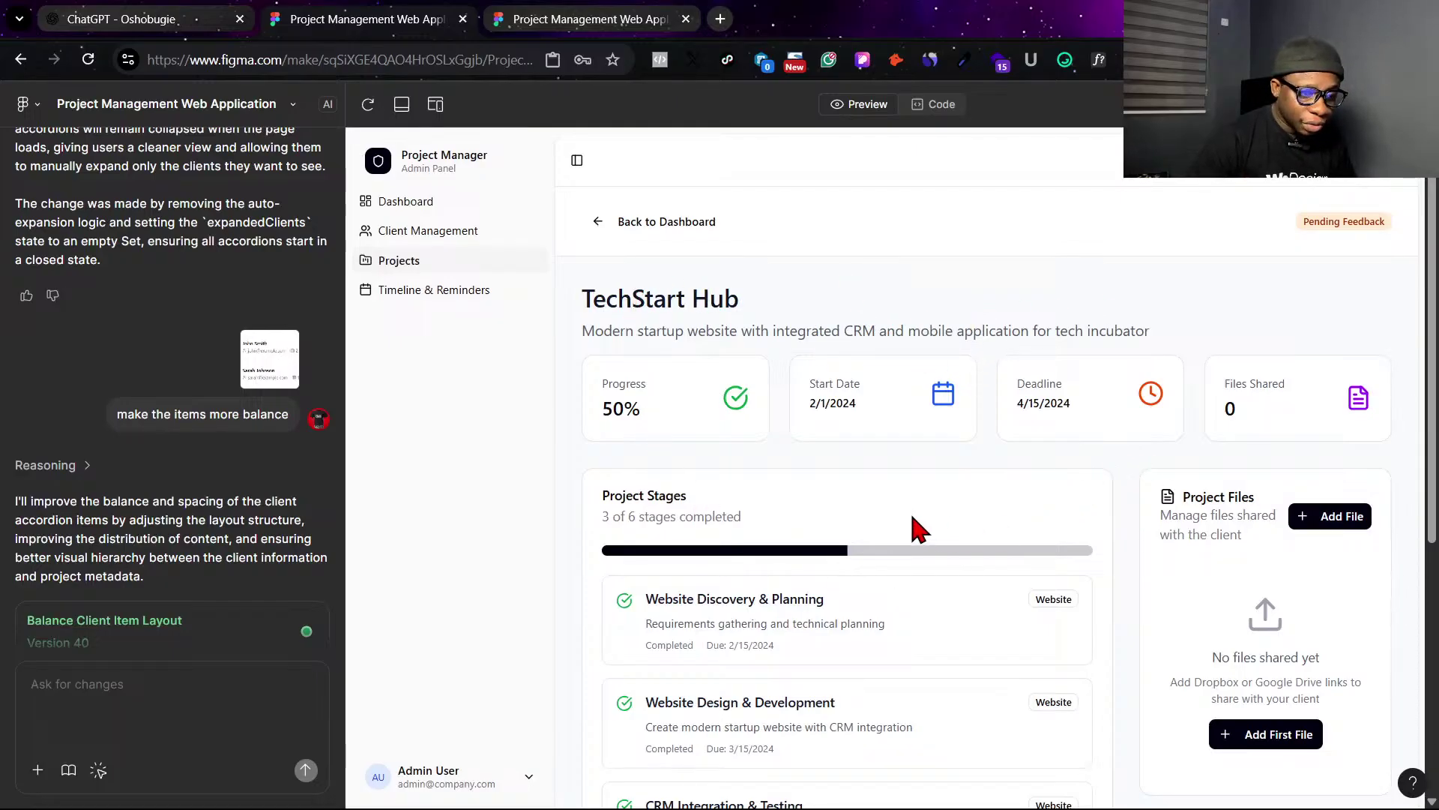
scroll(836, 509, down, 5)
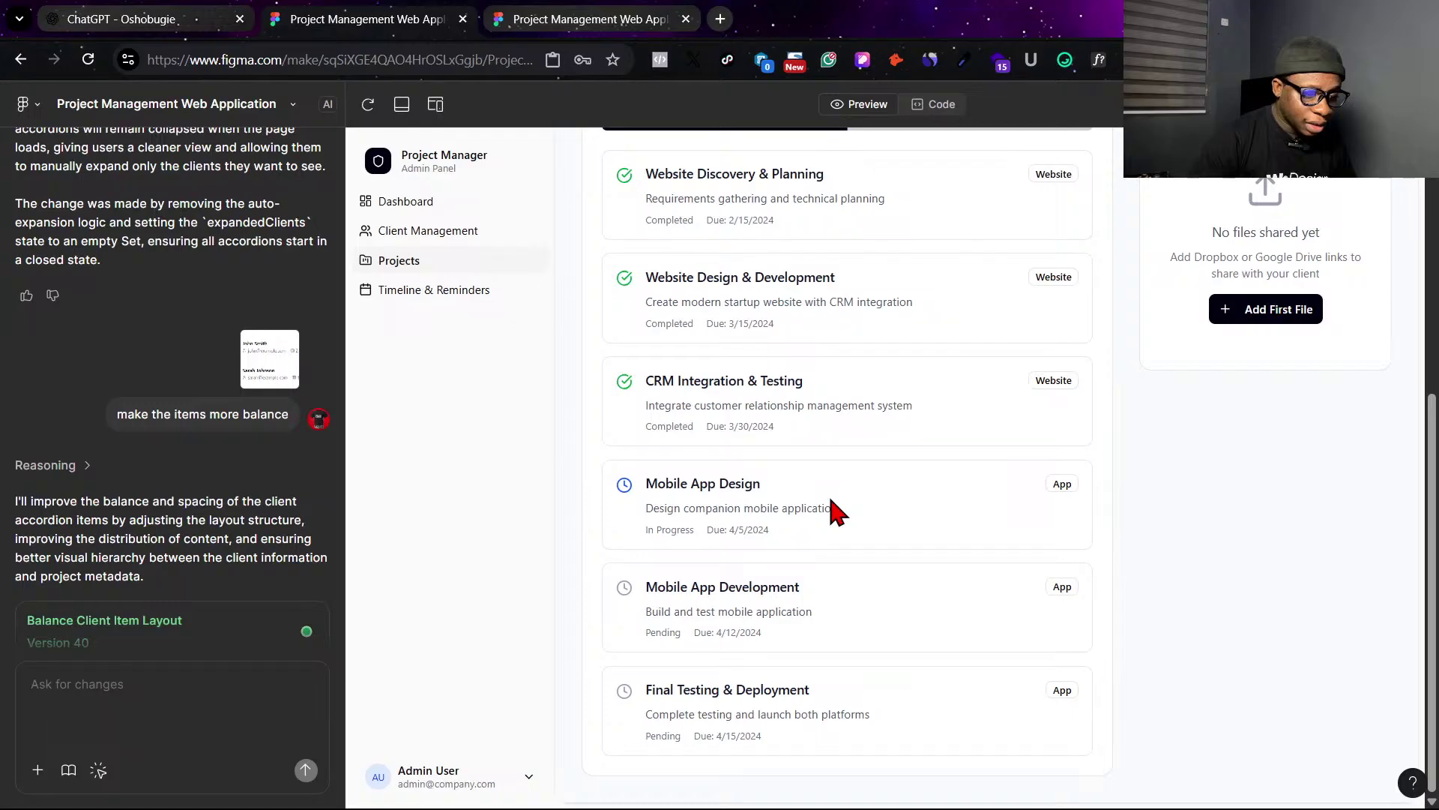
scroll(836, 509, up, 5)
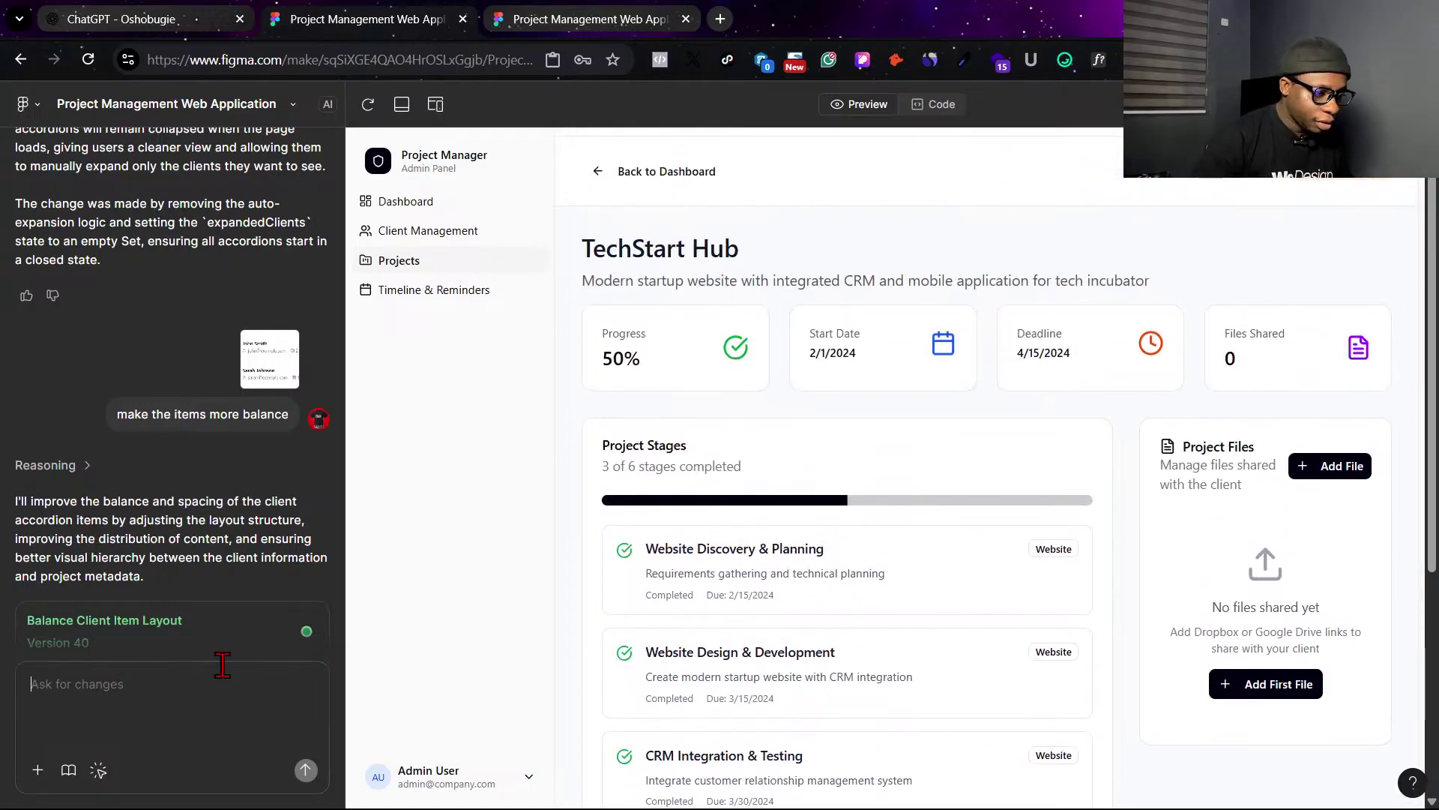
scroll(851, 507, down, 1)
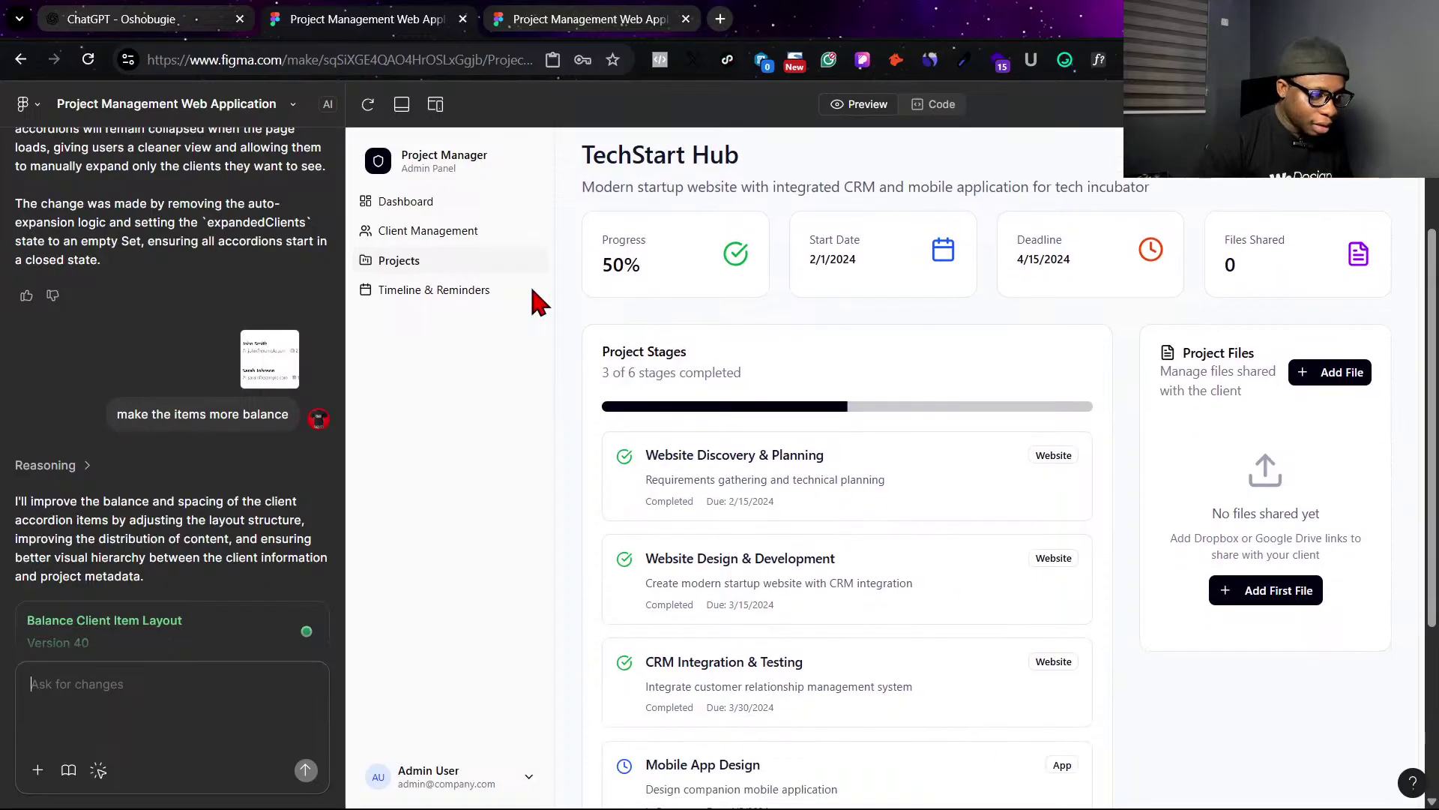
Inspect the new client form in Client Management, close it unfilled, and return to the Projects page.
click(476, 231)
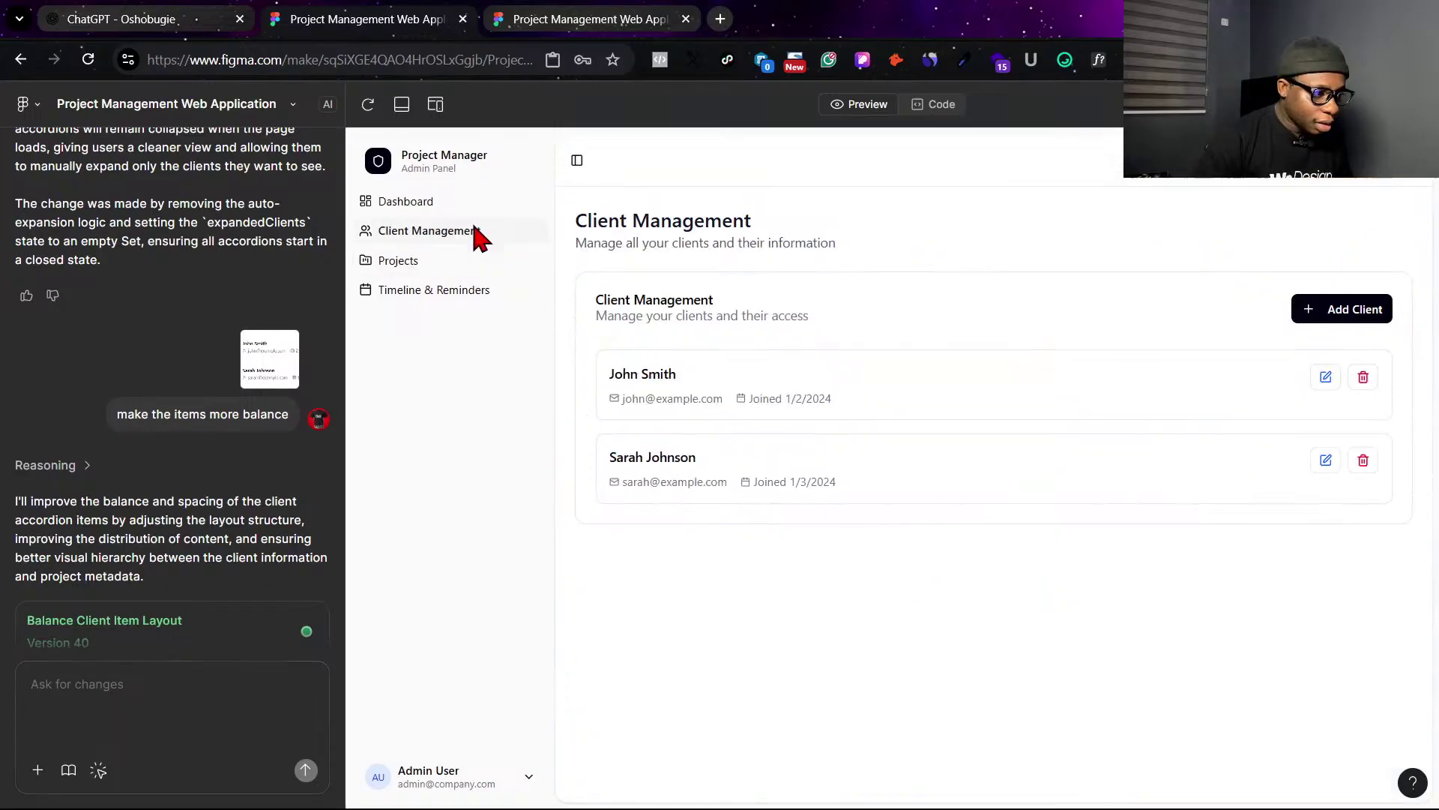
click(1354, 314)
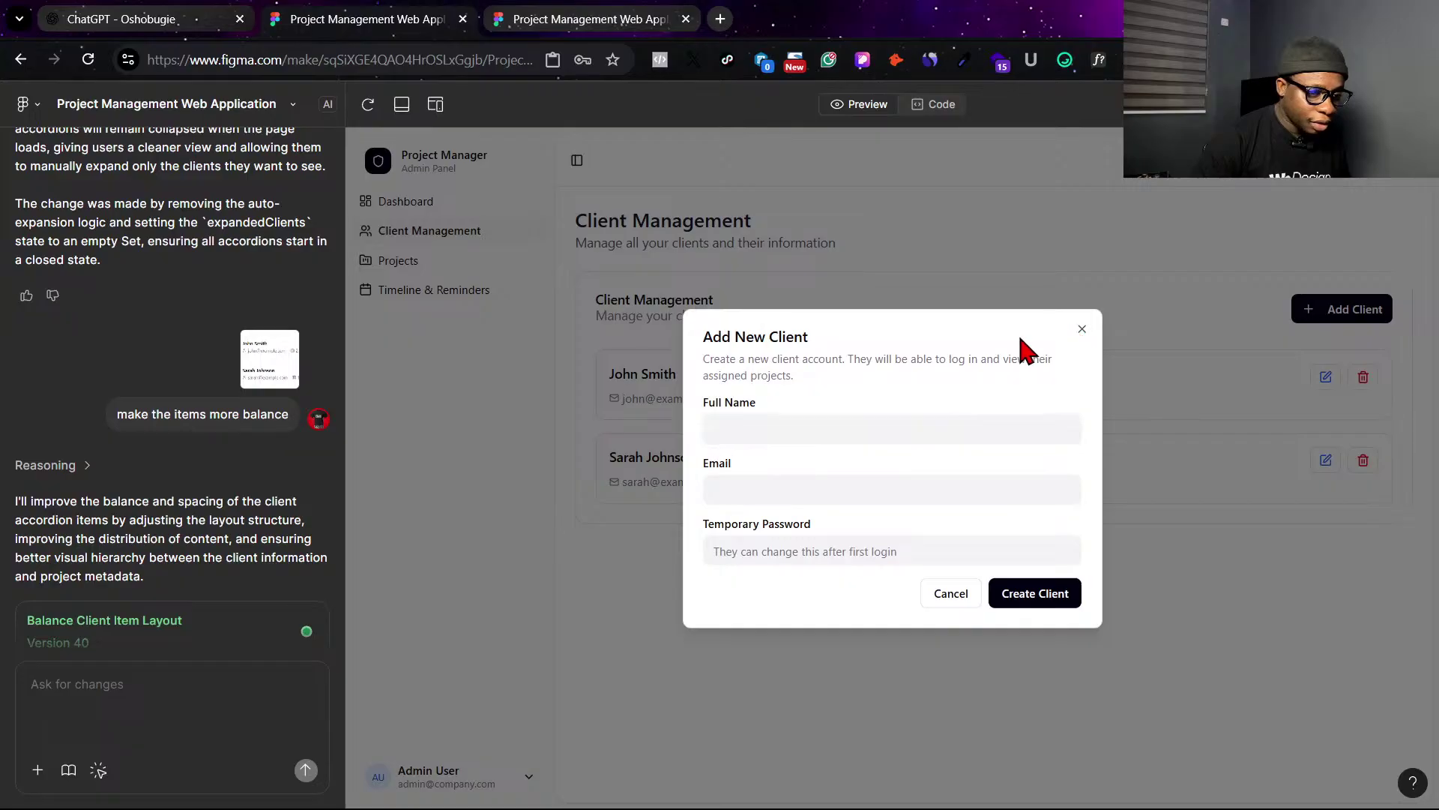
click(438, 255)
click(435, 264)
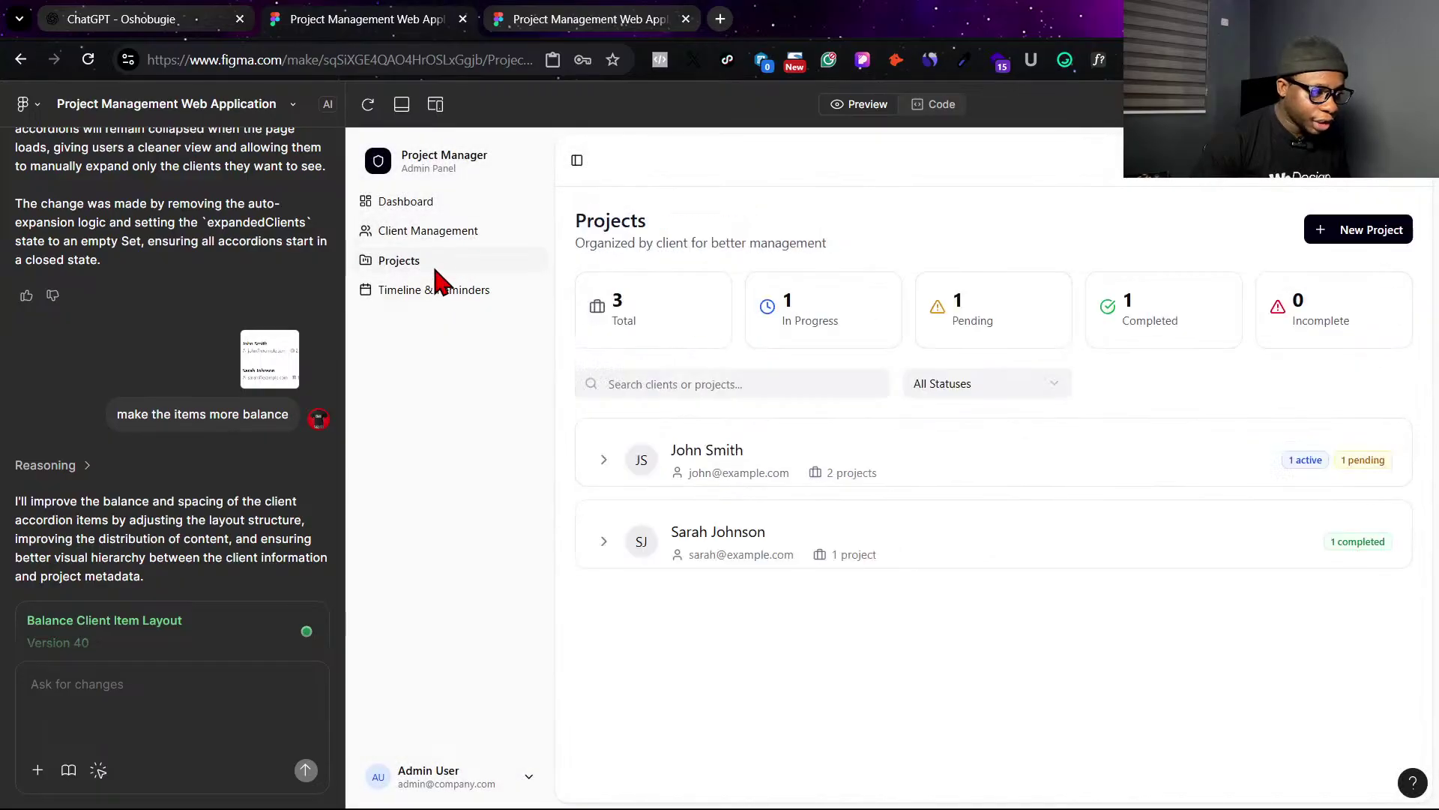
Open the Create New Project form and examine its details, domain, login credentials and stages sections.
click(1342, 227)
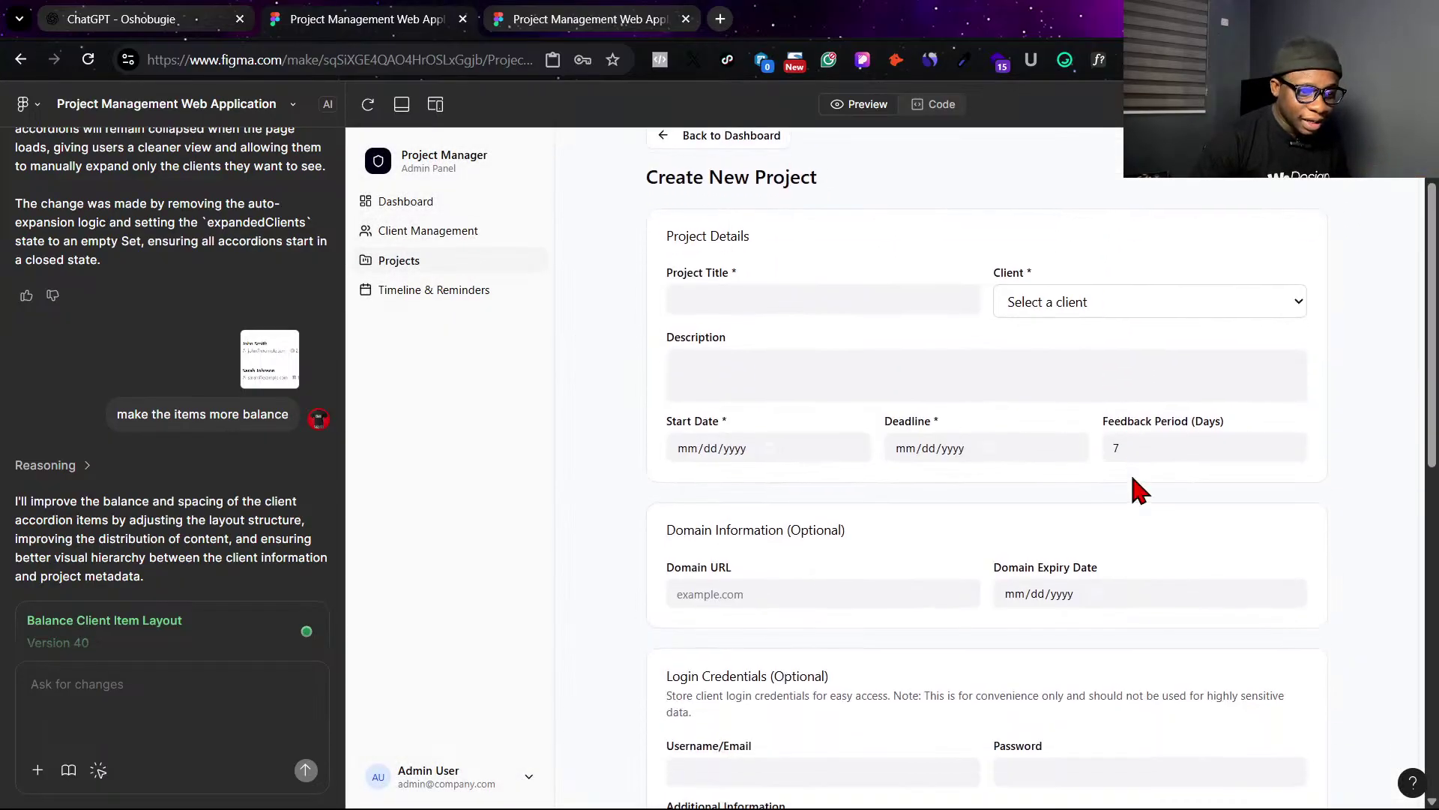
scroll(1136, 491, down, 6)
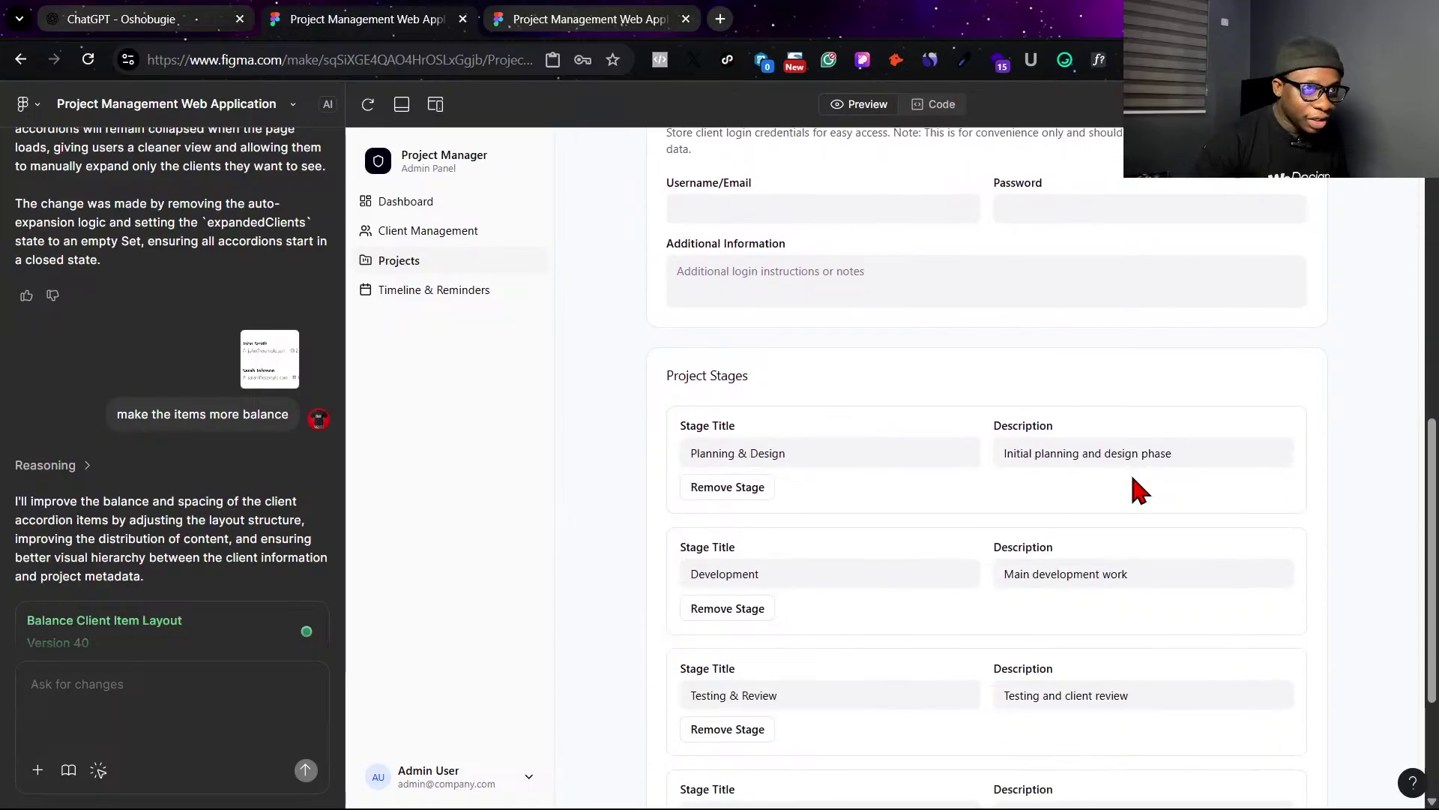
scroll(1136, 491, down, 2)
scroll(1135, 491, up, 8)
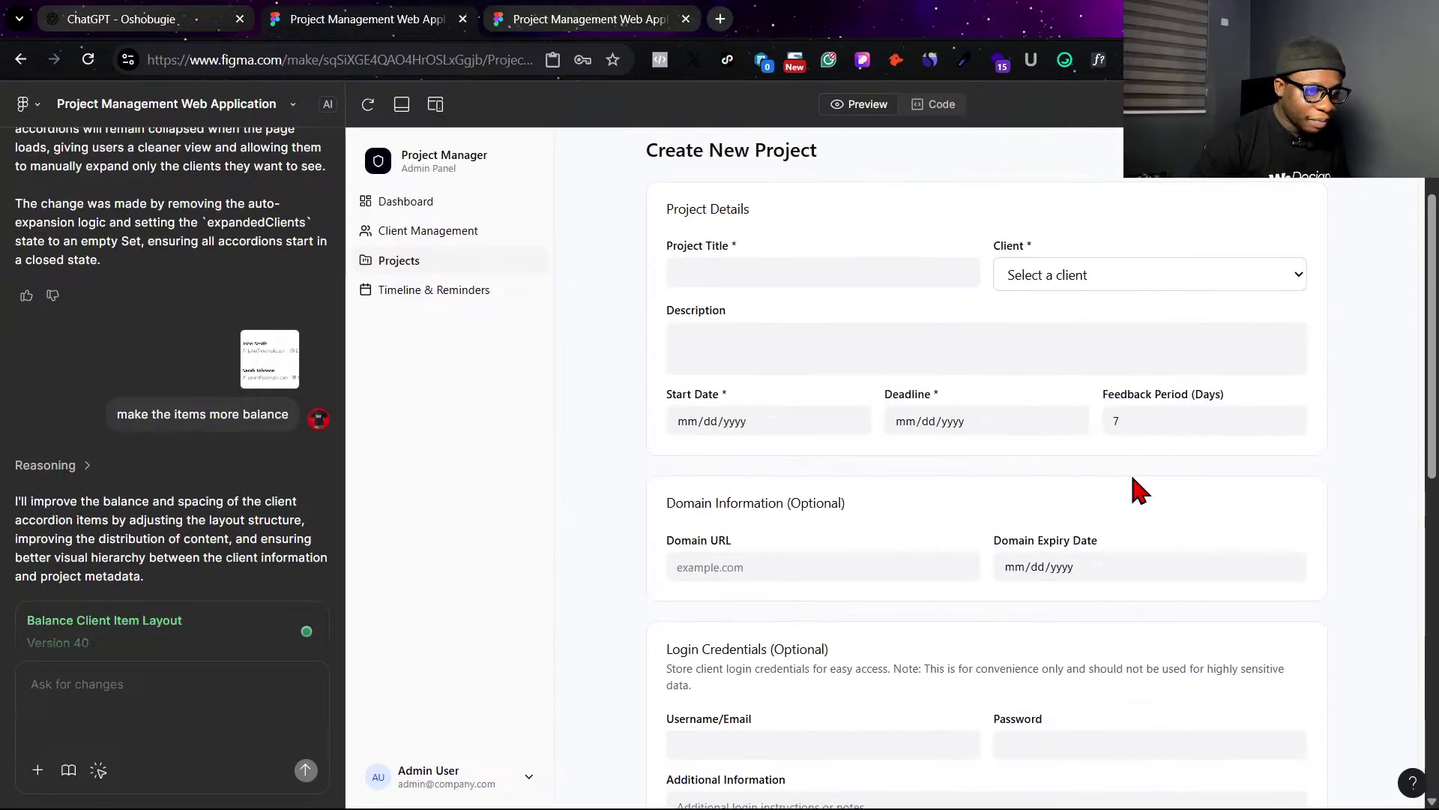
scroll(1135, 491, up, 2)
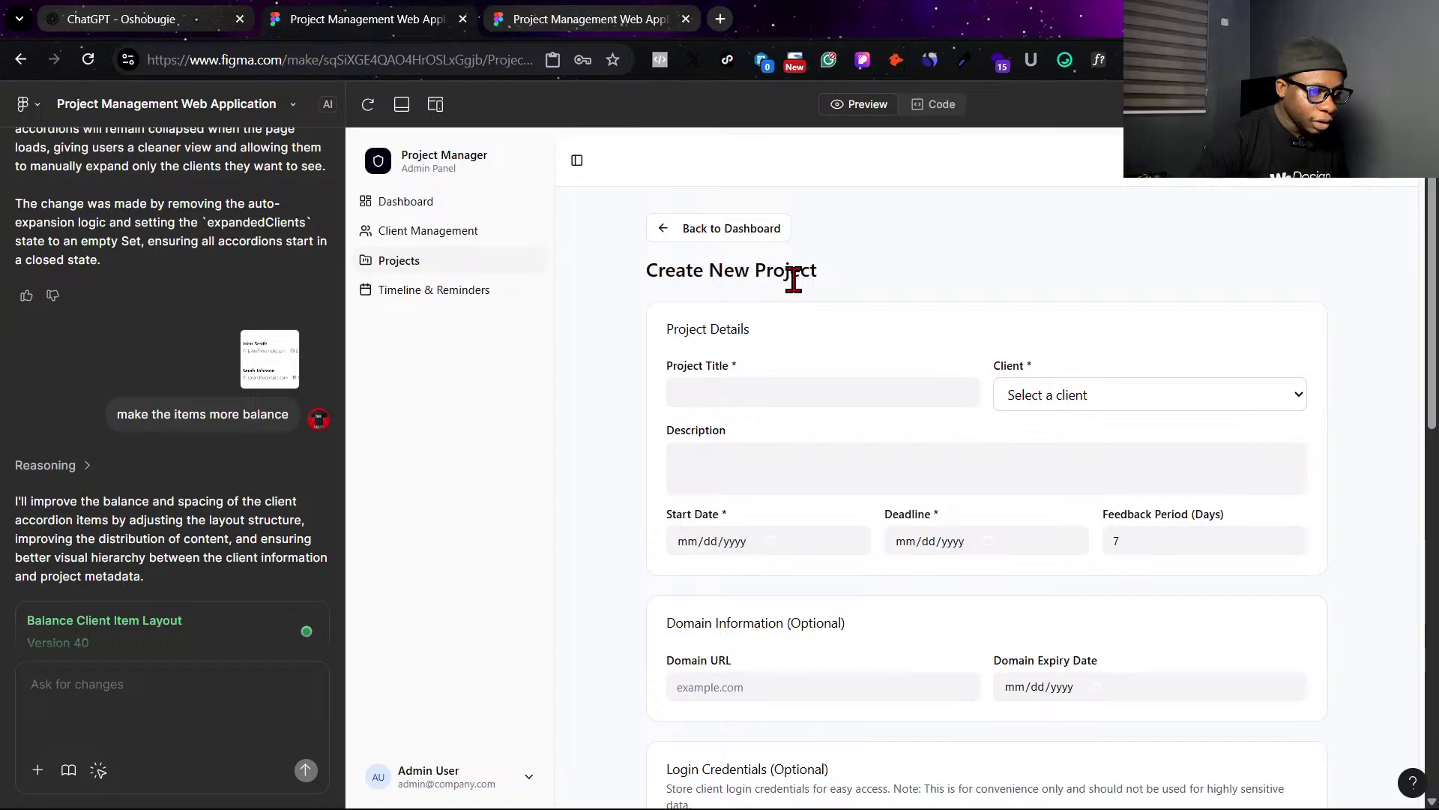
Draft a change prompt in the chat saying that creating a new project needs to be in stages for simplicity.
click(132, 683)
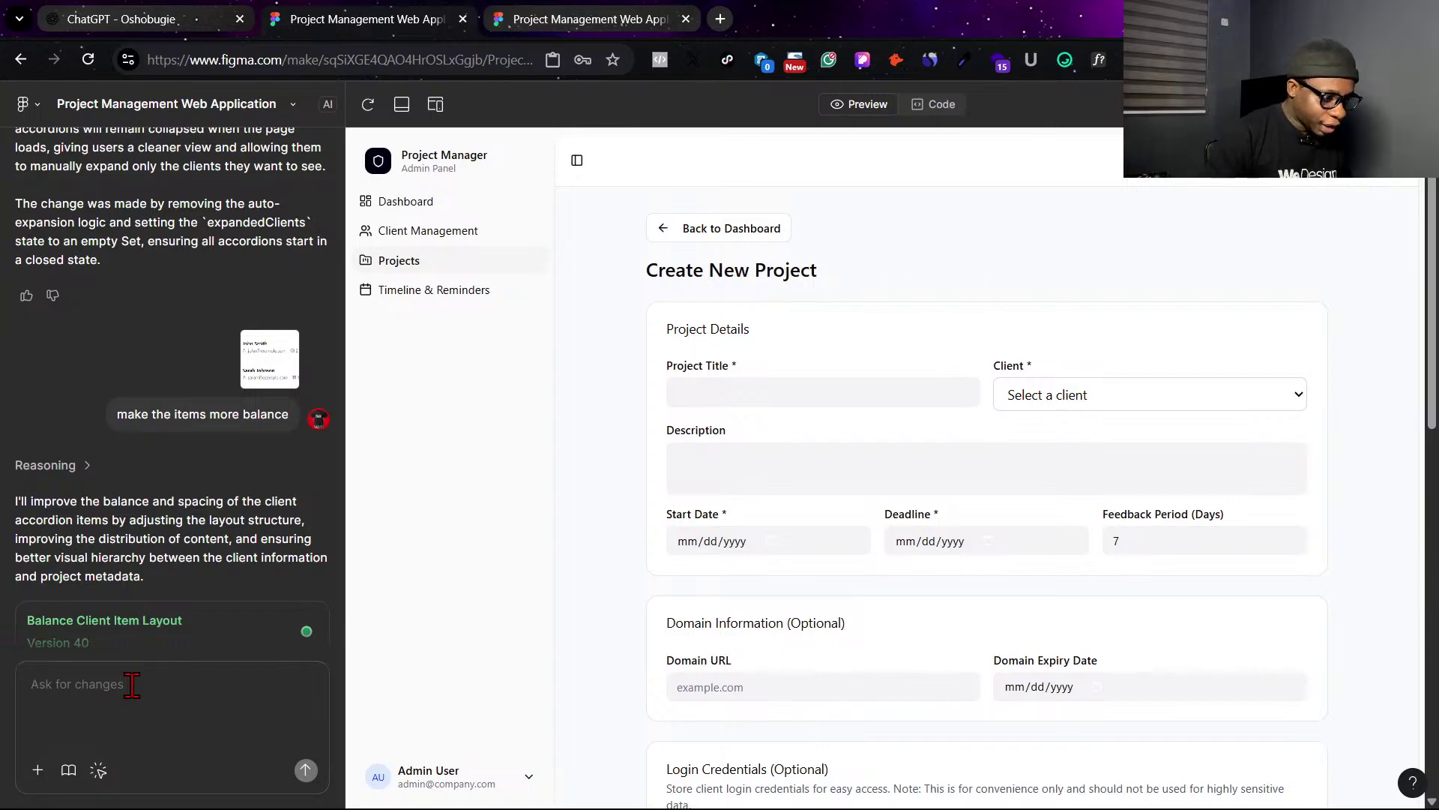
text(on p)
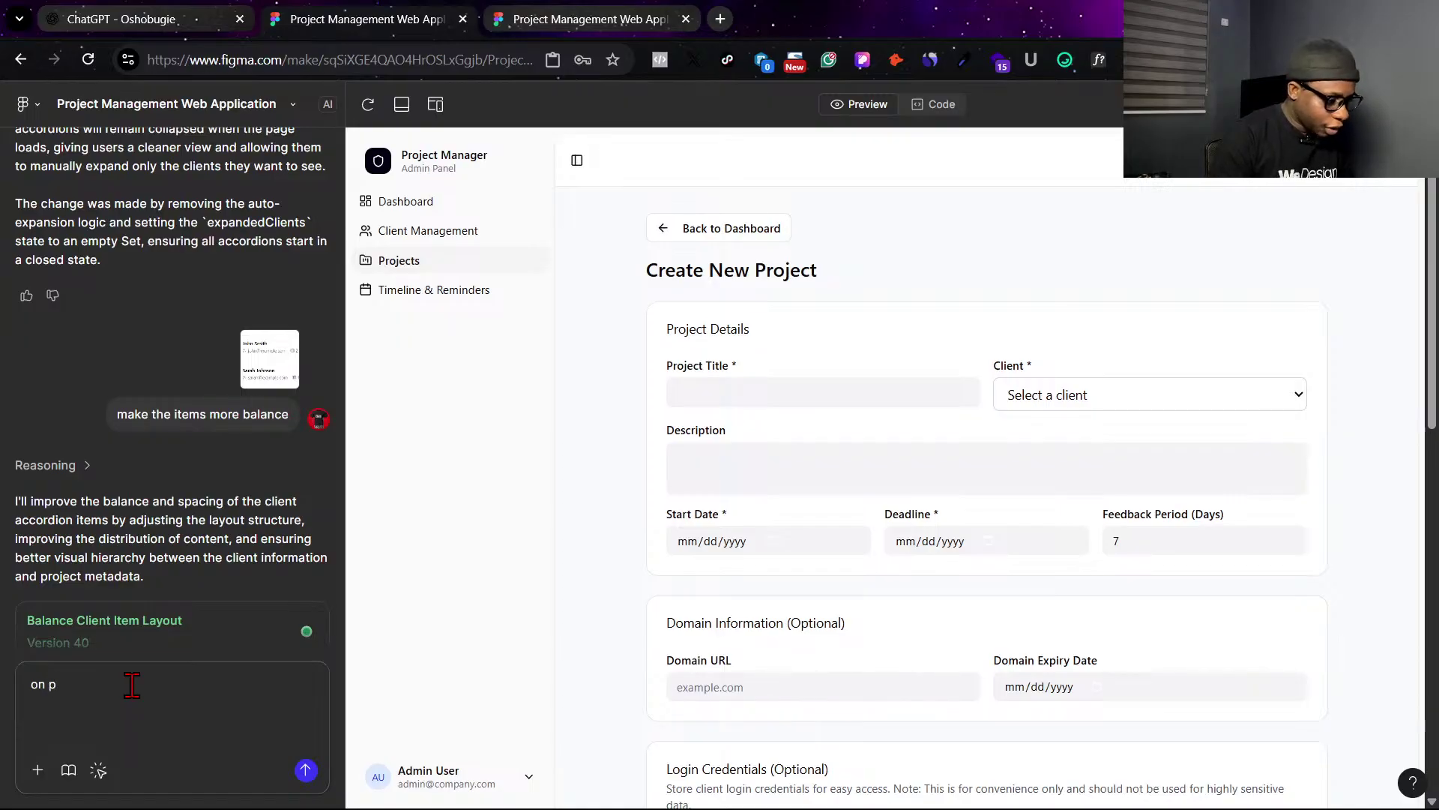
key(BackSpace)
key(BackSpace)
key(BackSpace)
key(BackSpace)
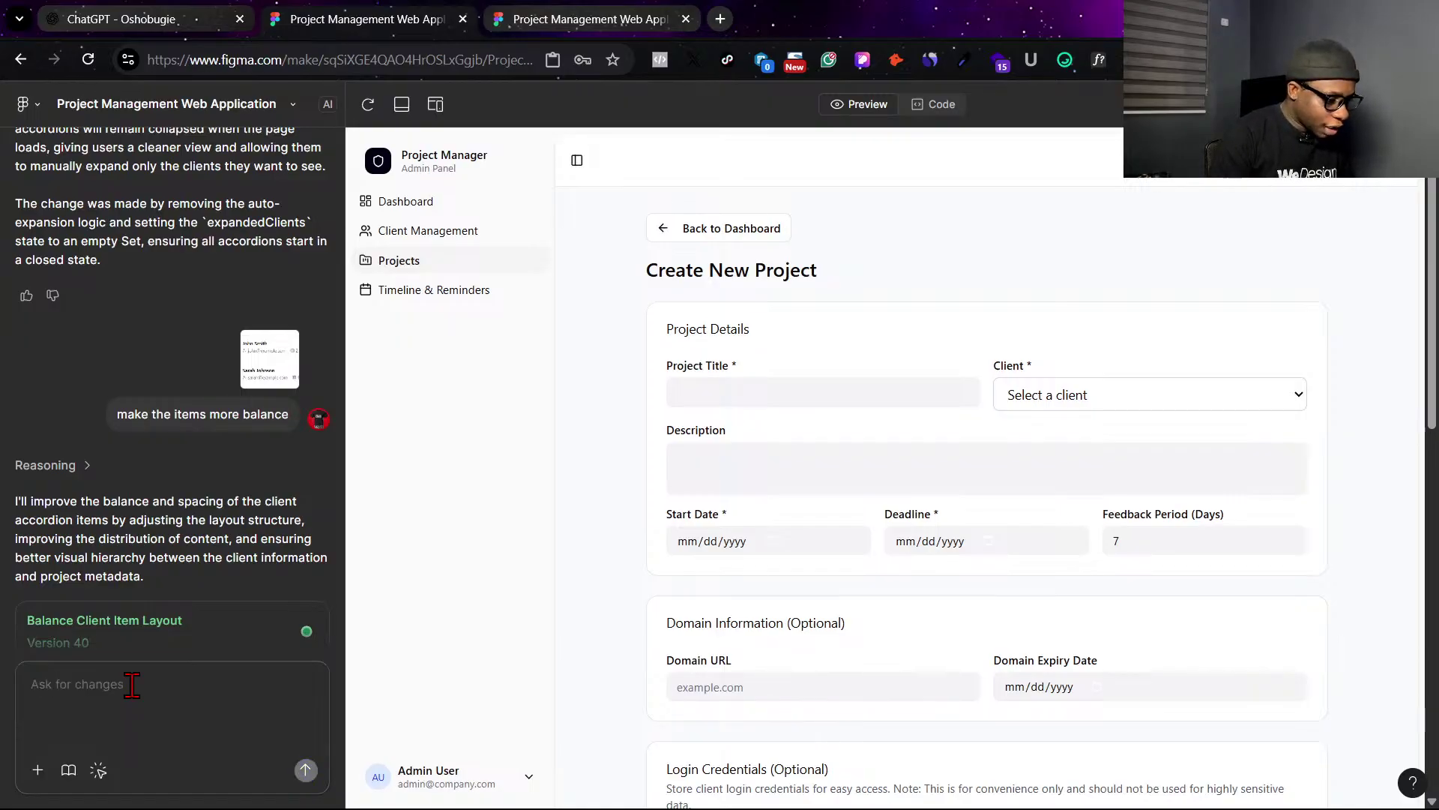
text(undercreate)
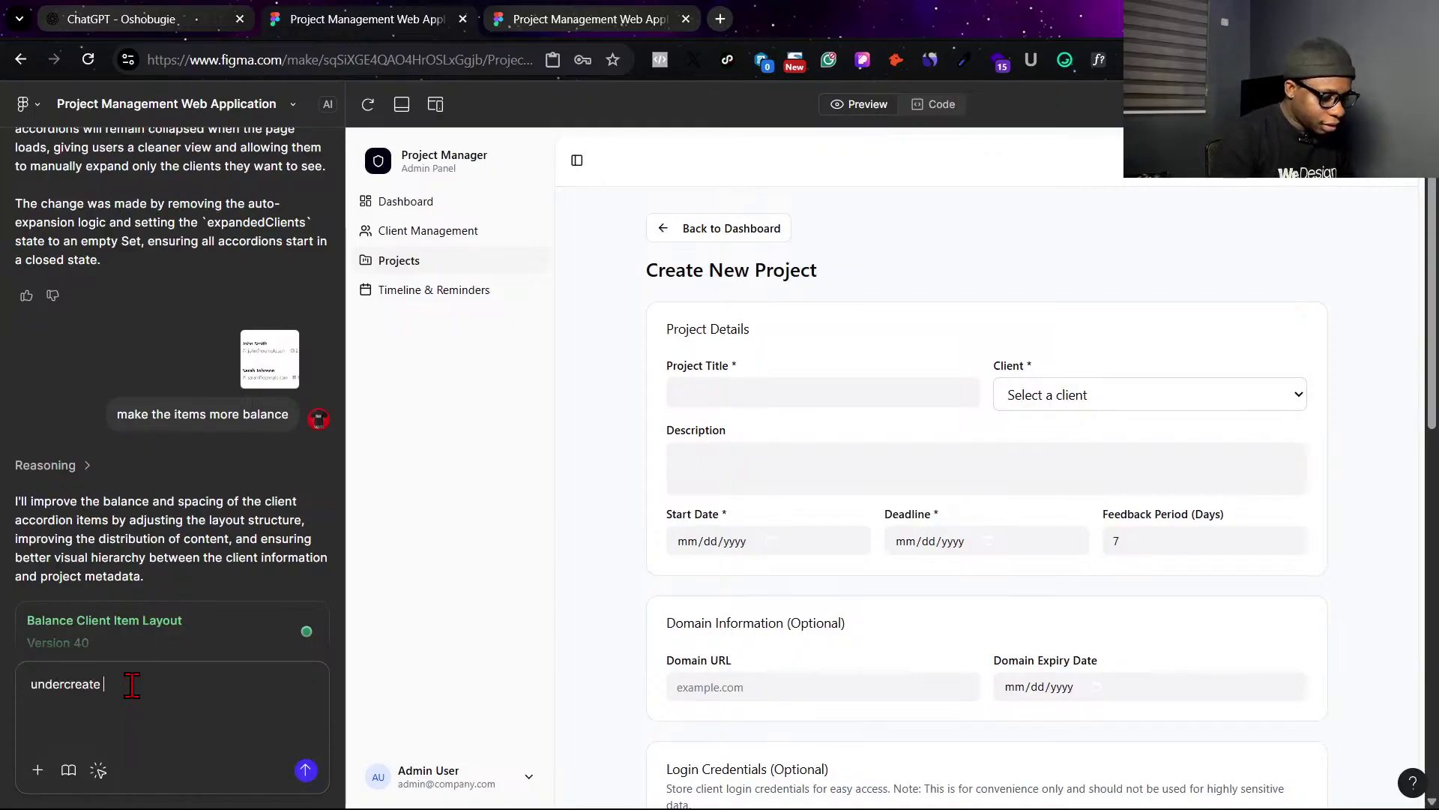
text(oe)
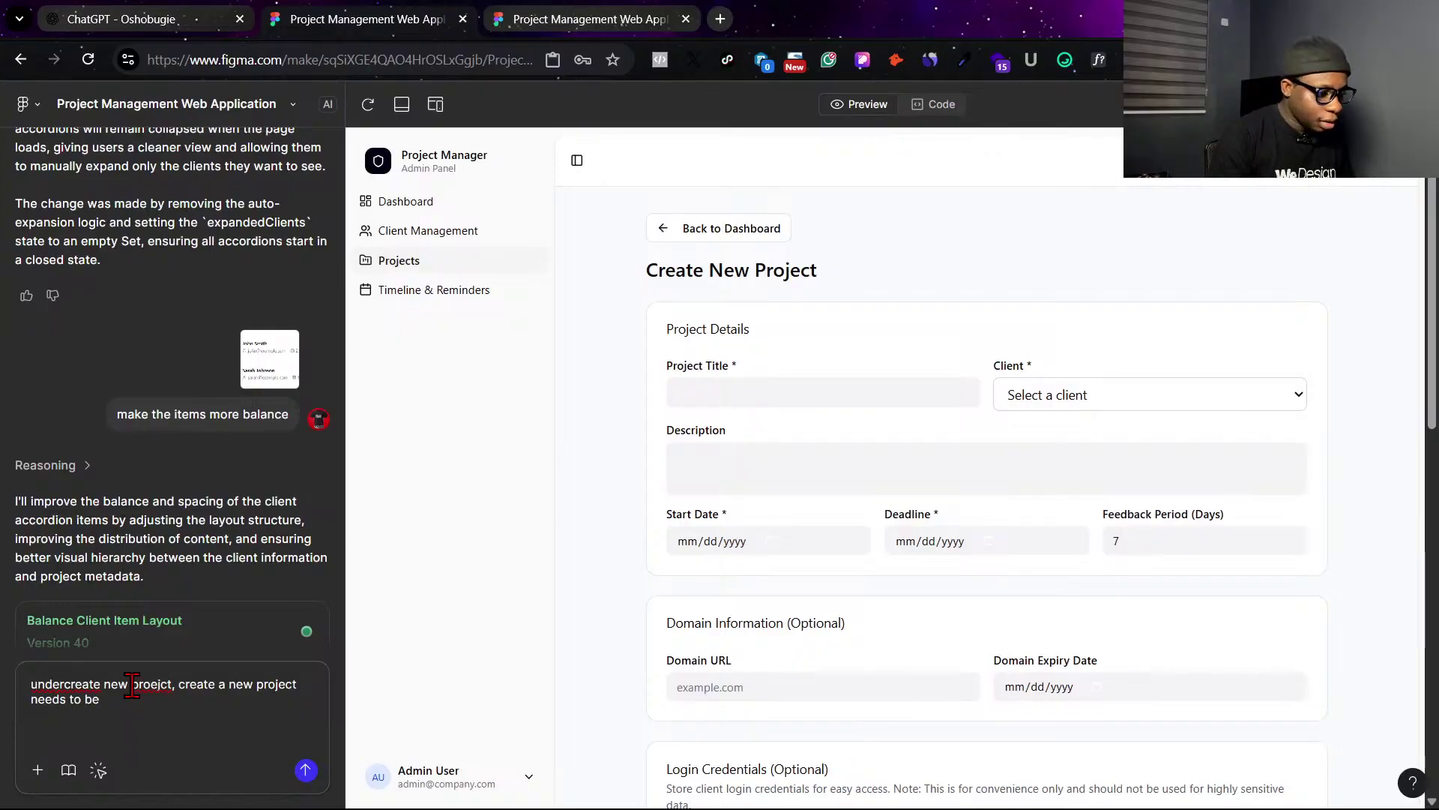
text(es for sim-lic)
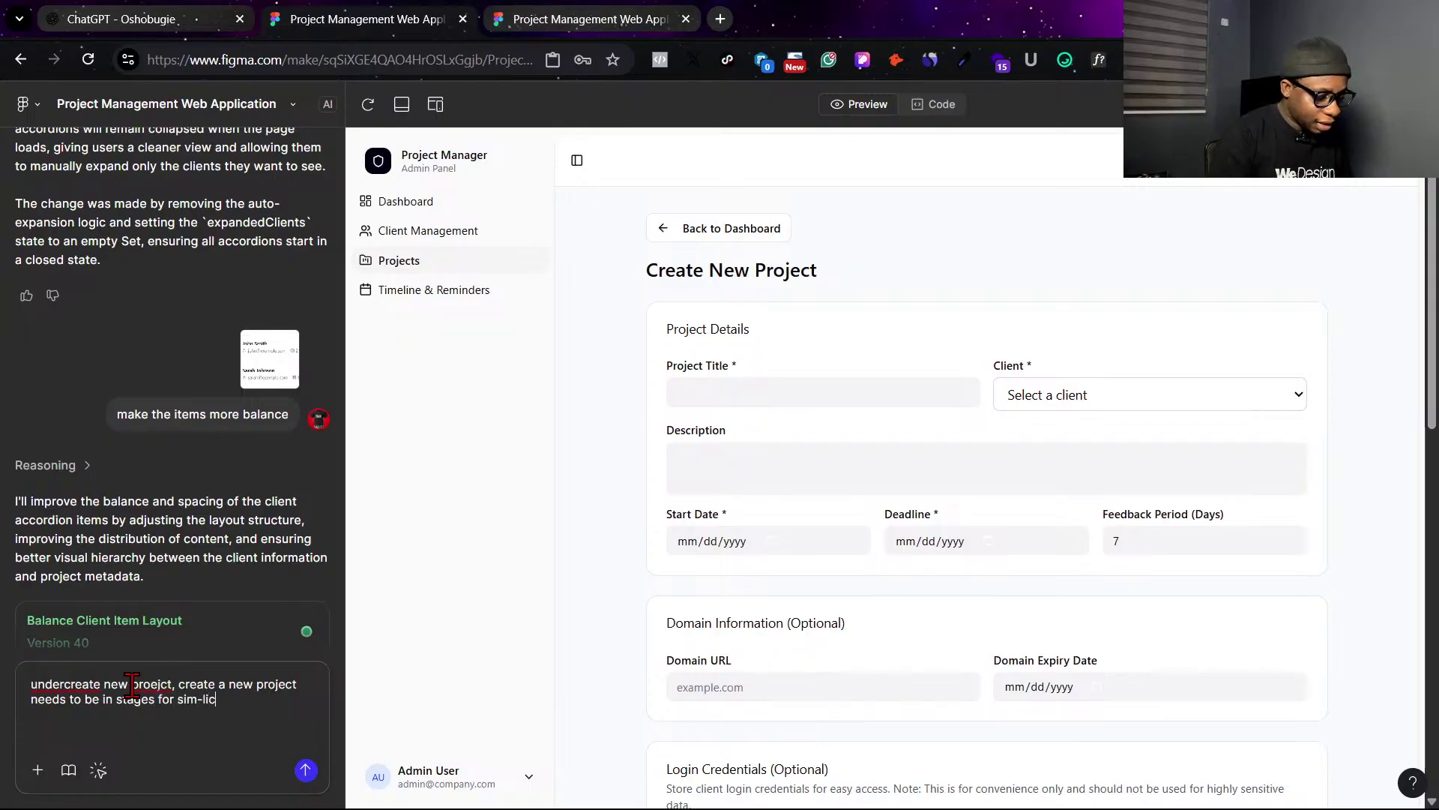
text(uty)
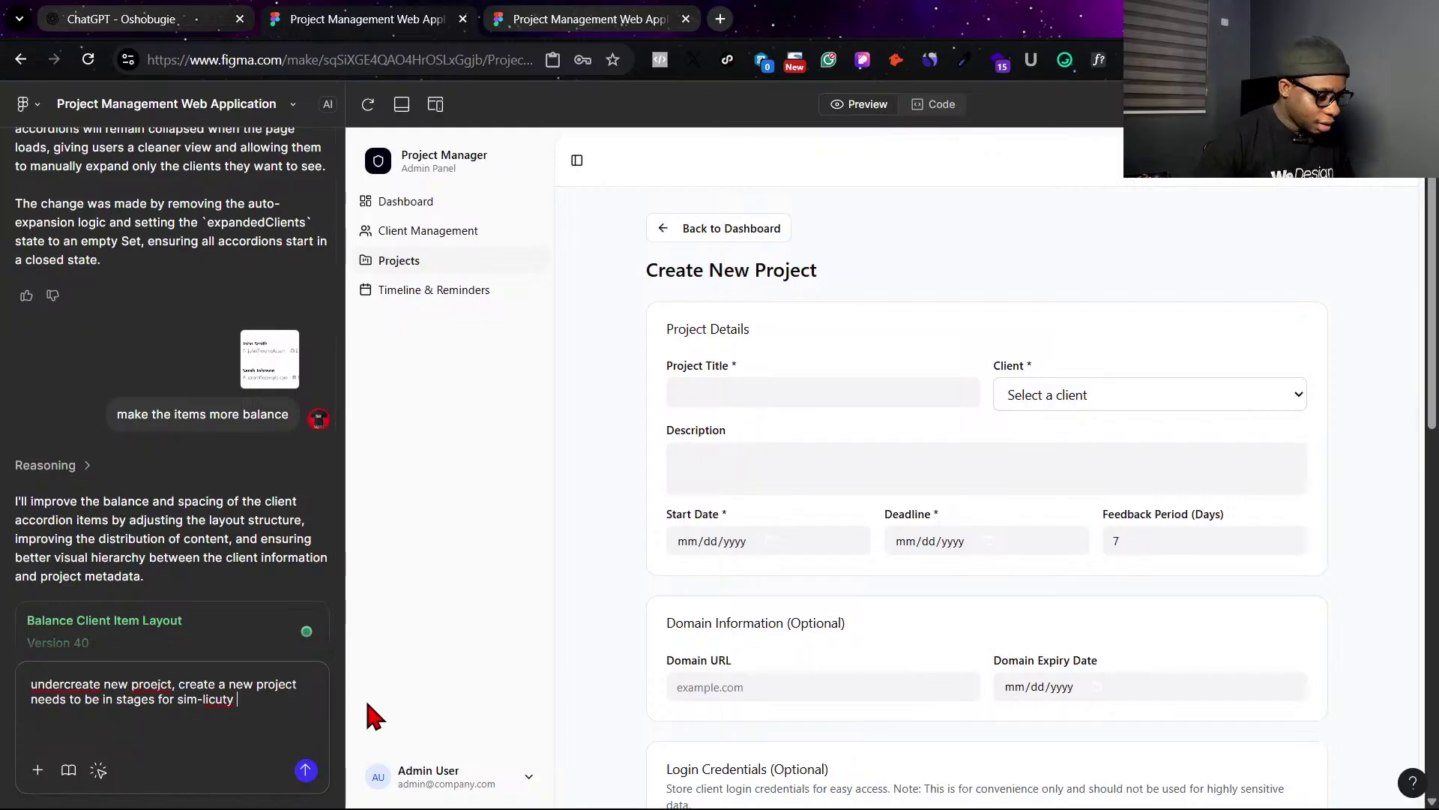
Correct the draft prompt's spelling to read "under create new project, create a new project needs to be in stages for simplicity".
drag(199, 700, 259, 702)
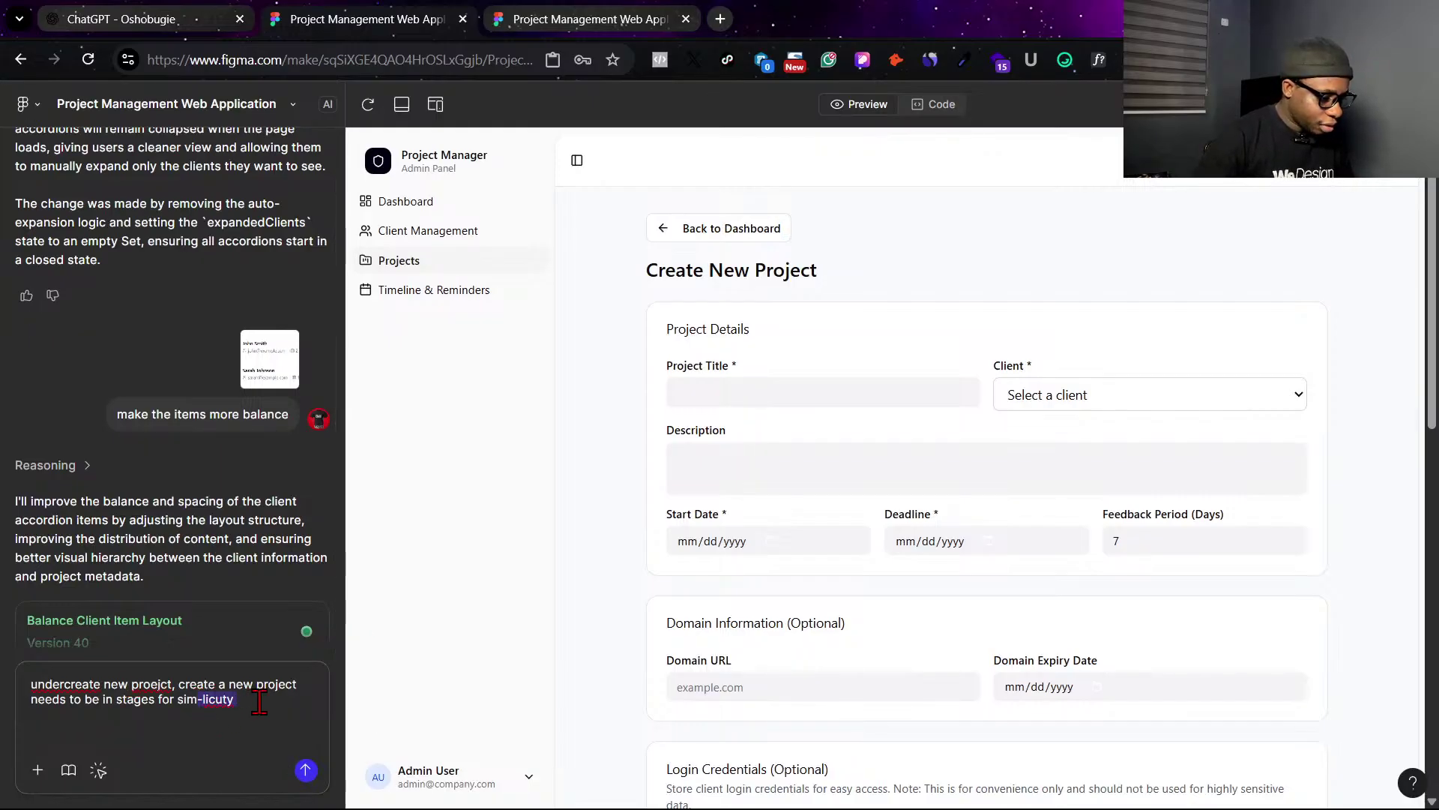
text(pli)
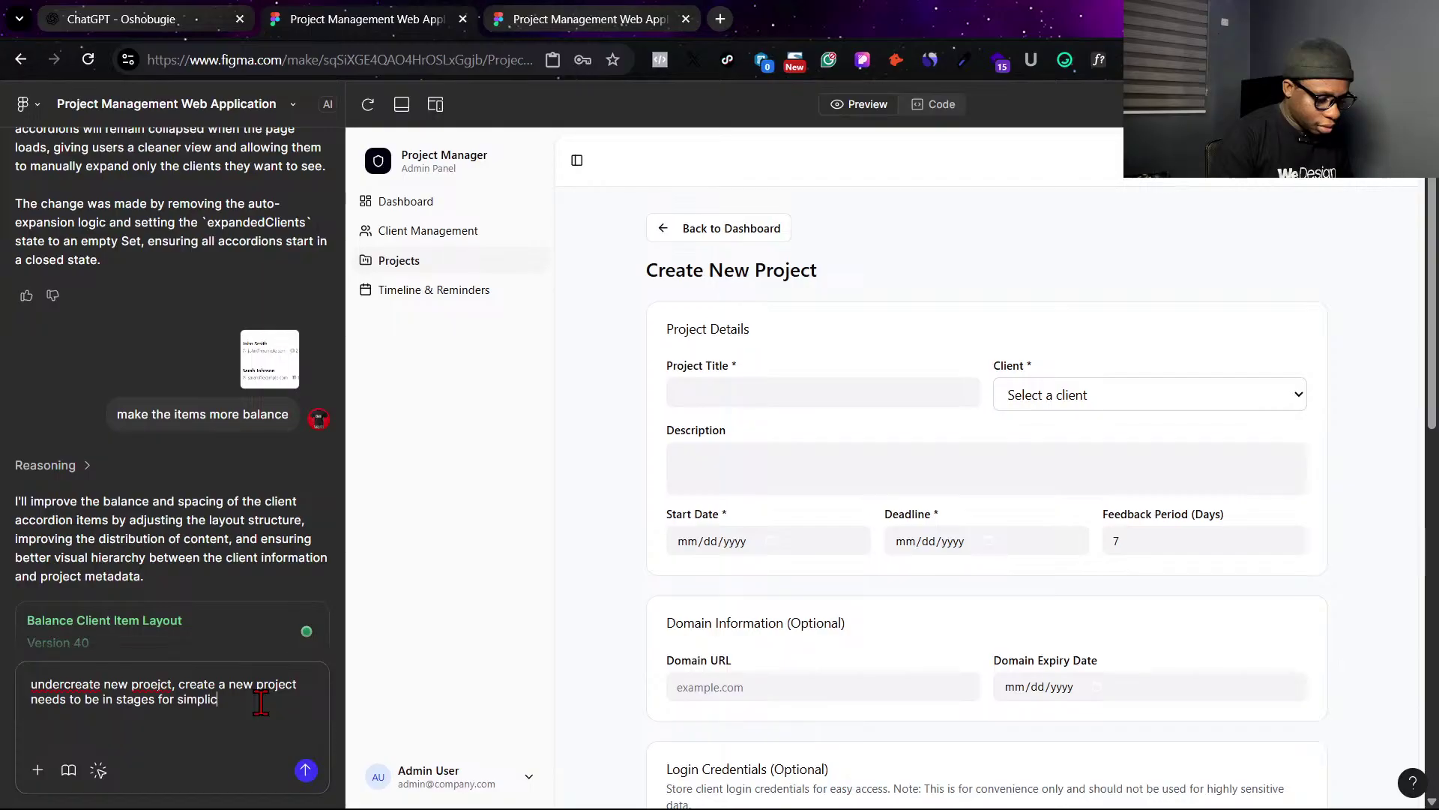
right_click(81, 684)
click(158, 163)
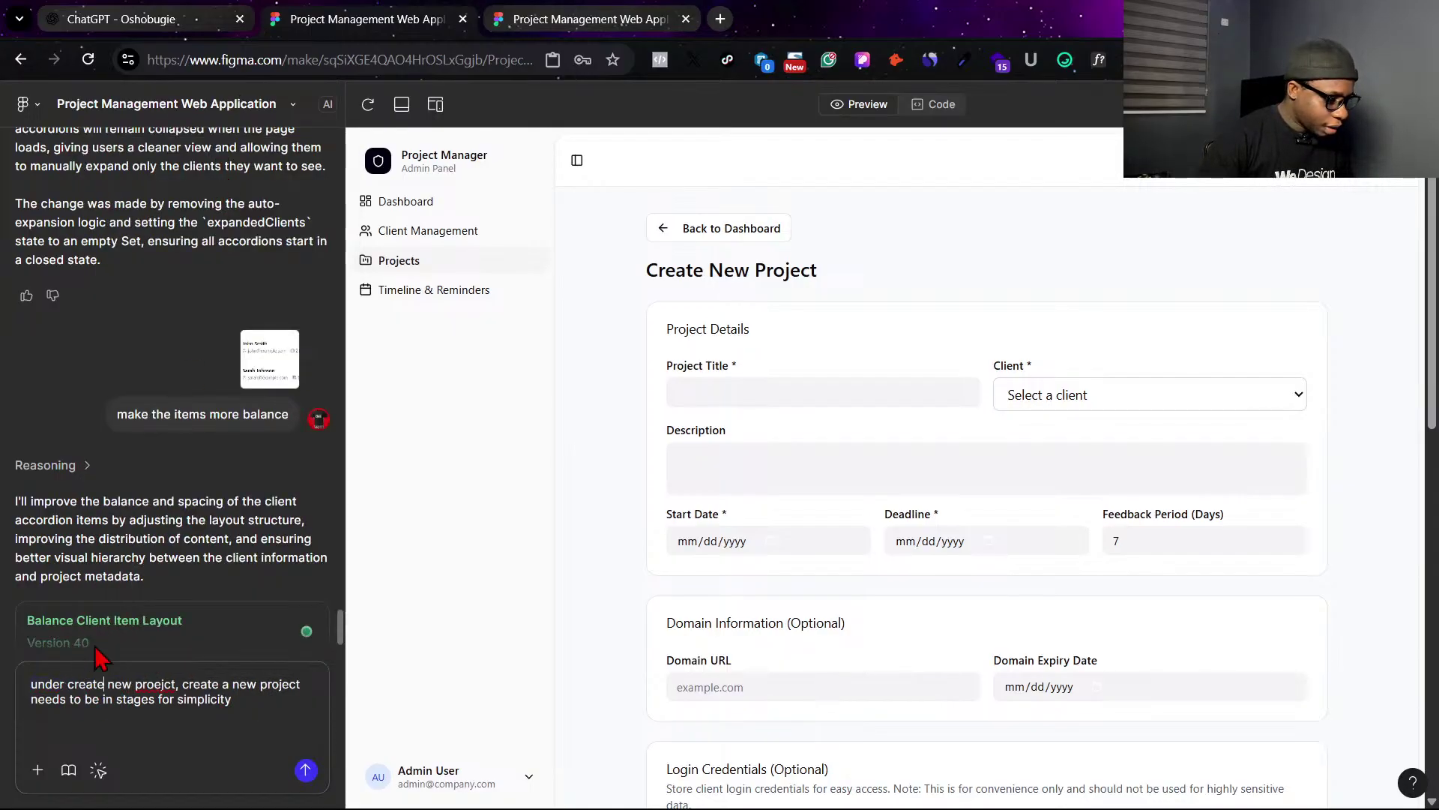
right_click(170, 678)
click(216, 231)
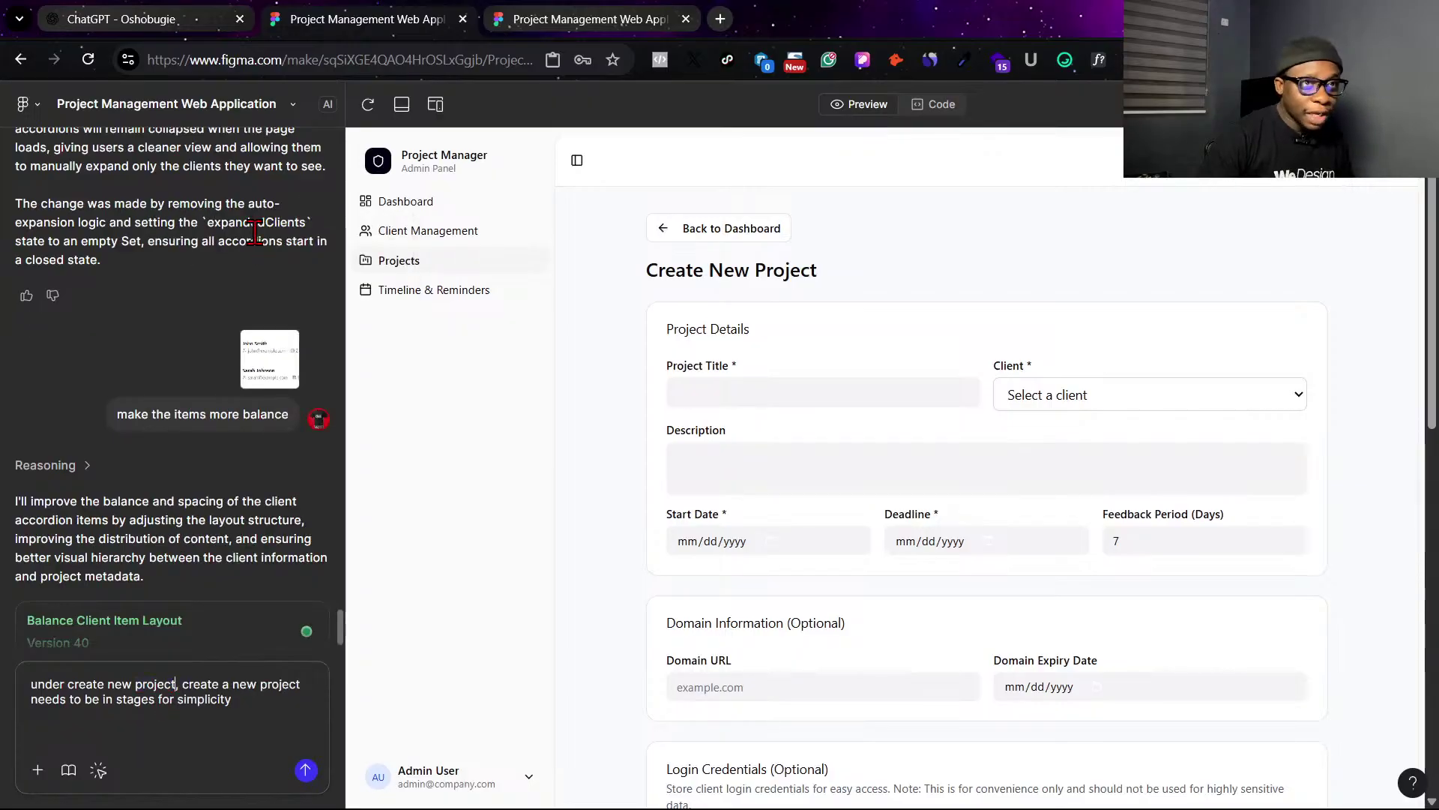
End the prompt about creating a new project in stages with a period and submit it.
click(264, 705)
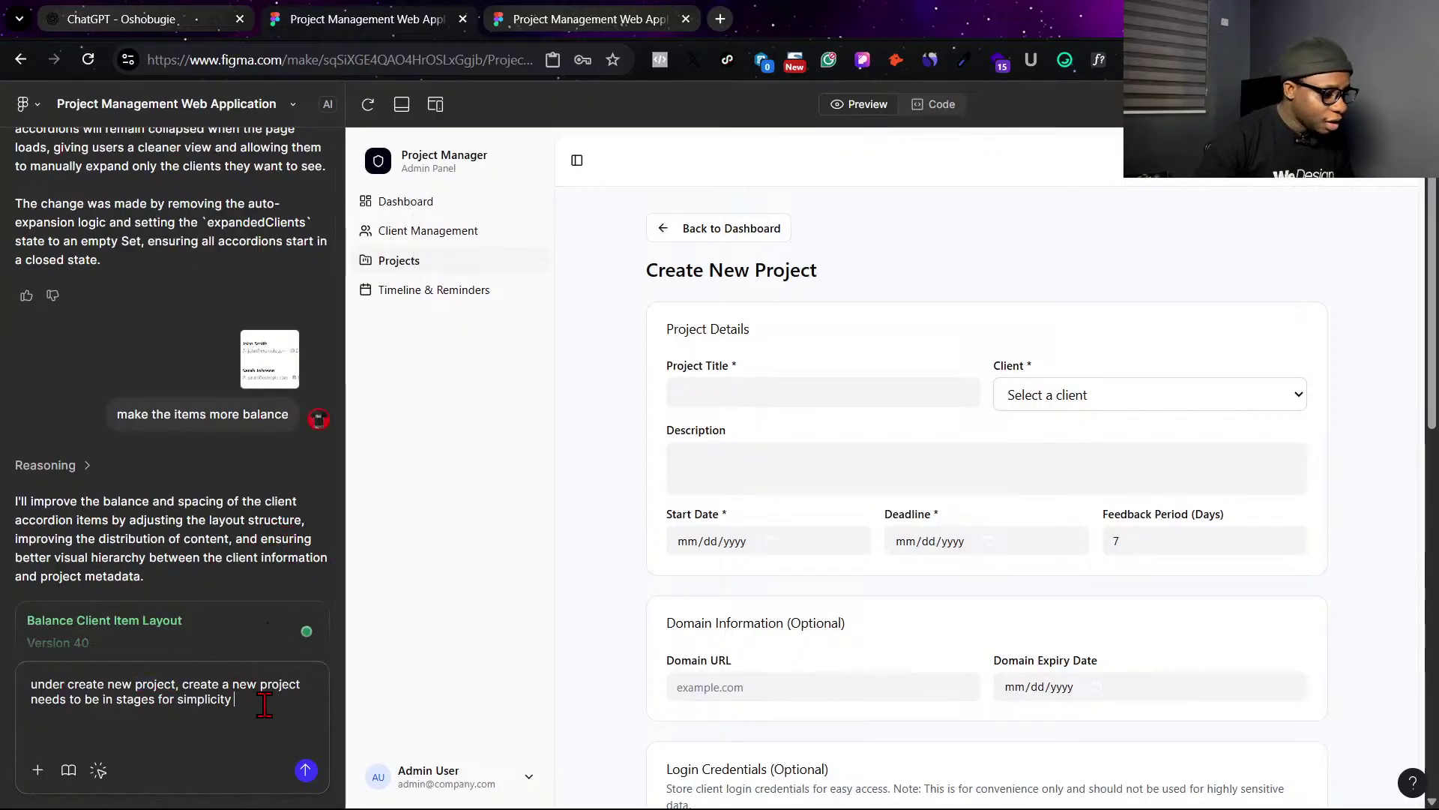
click(306, 770)
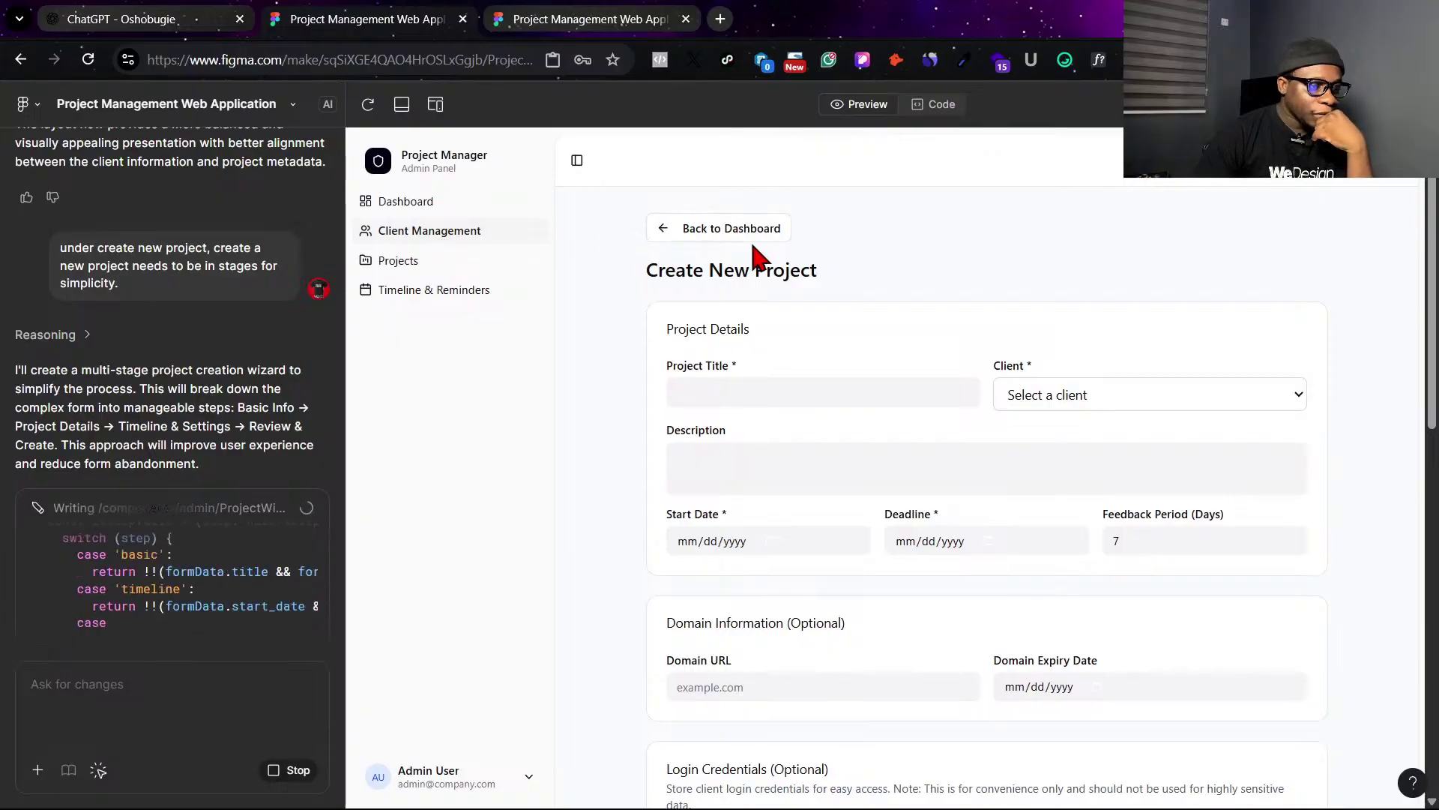
Leave the Create New Project form, view the Add New Client form in Client Management, close it unfilled, and go to Projects.
click(690, 233)
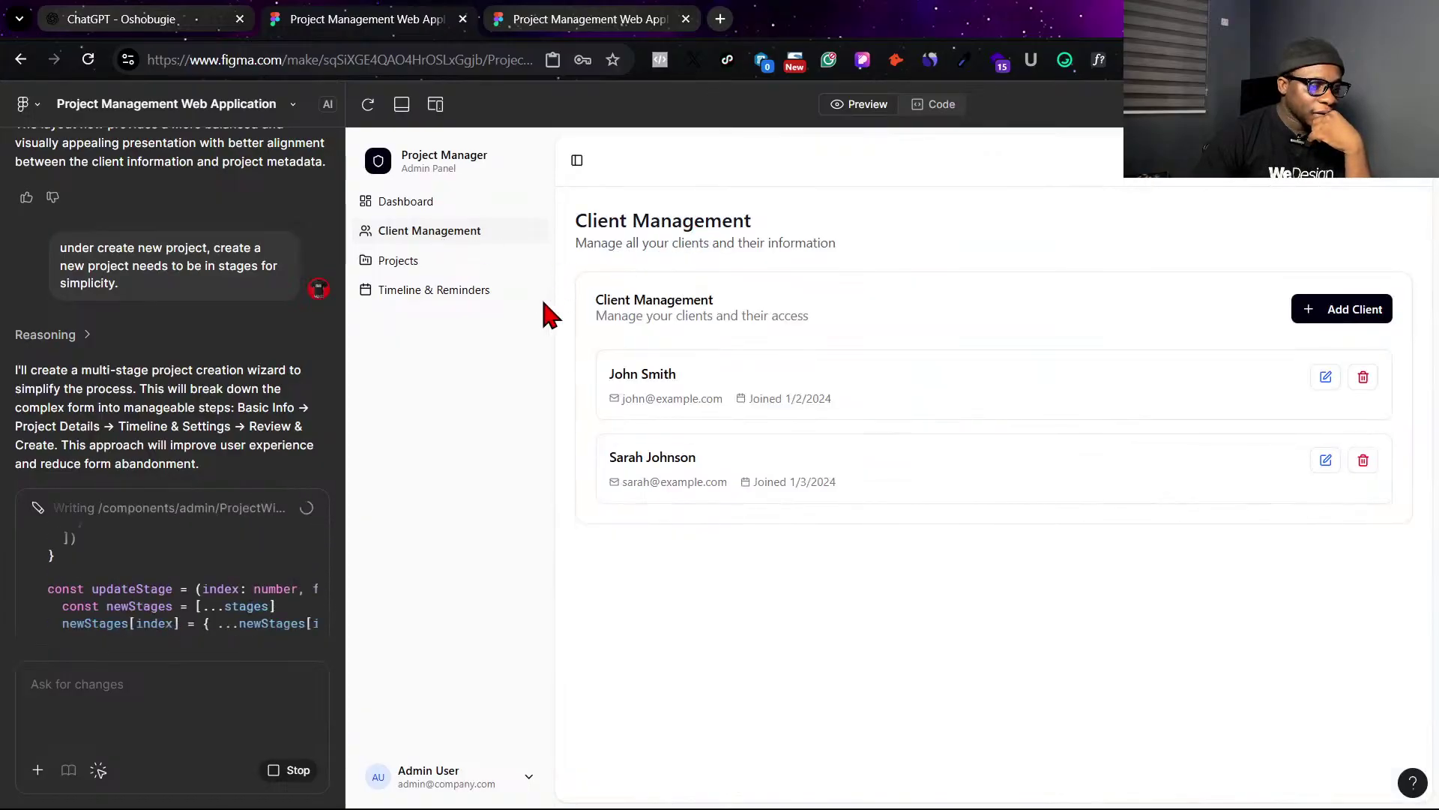
click(1313, 318)
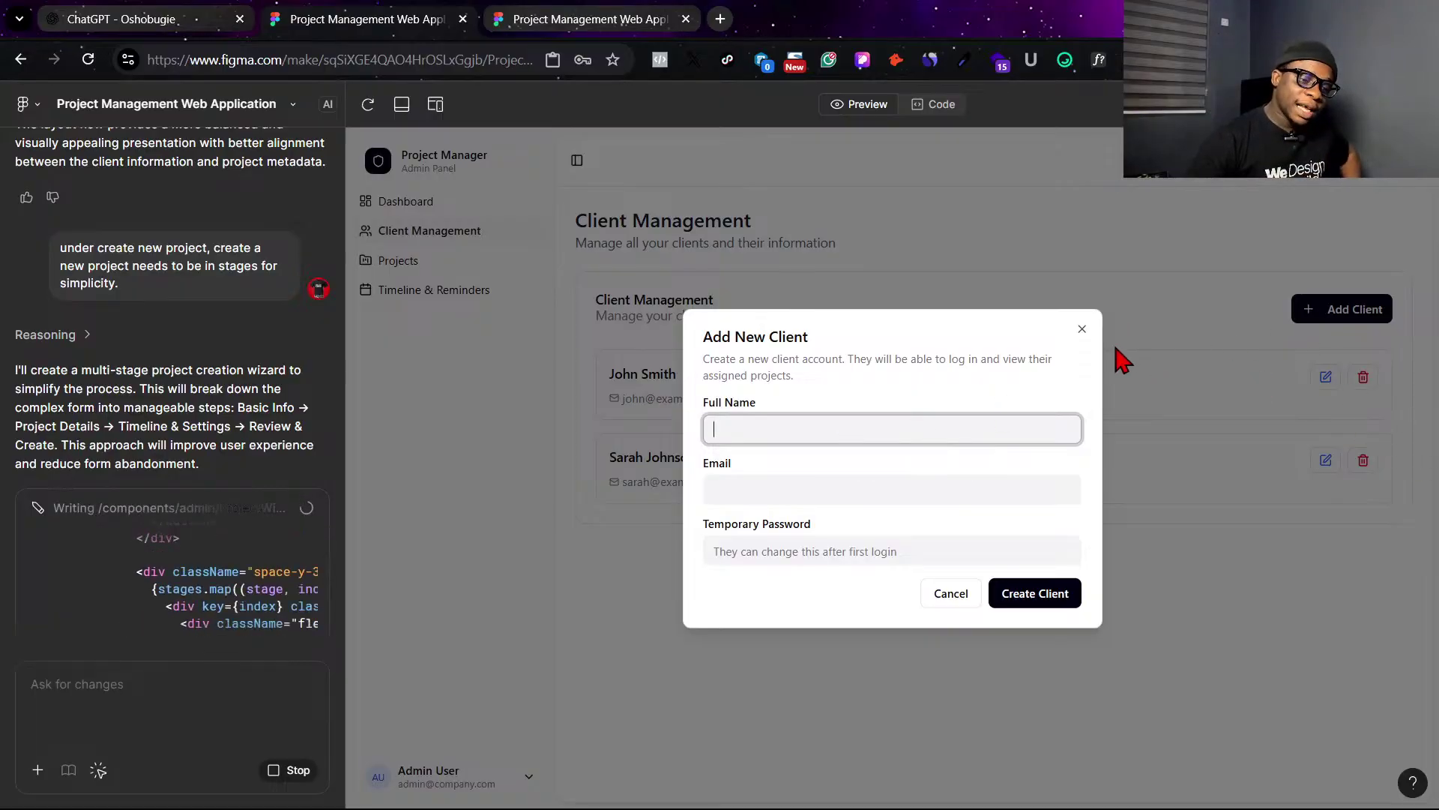
click(1083, 330)
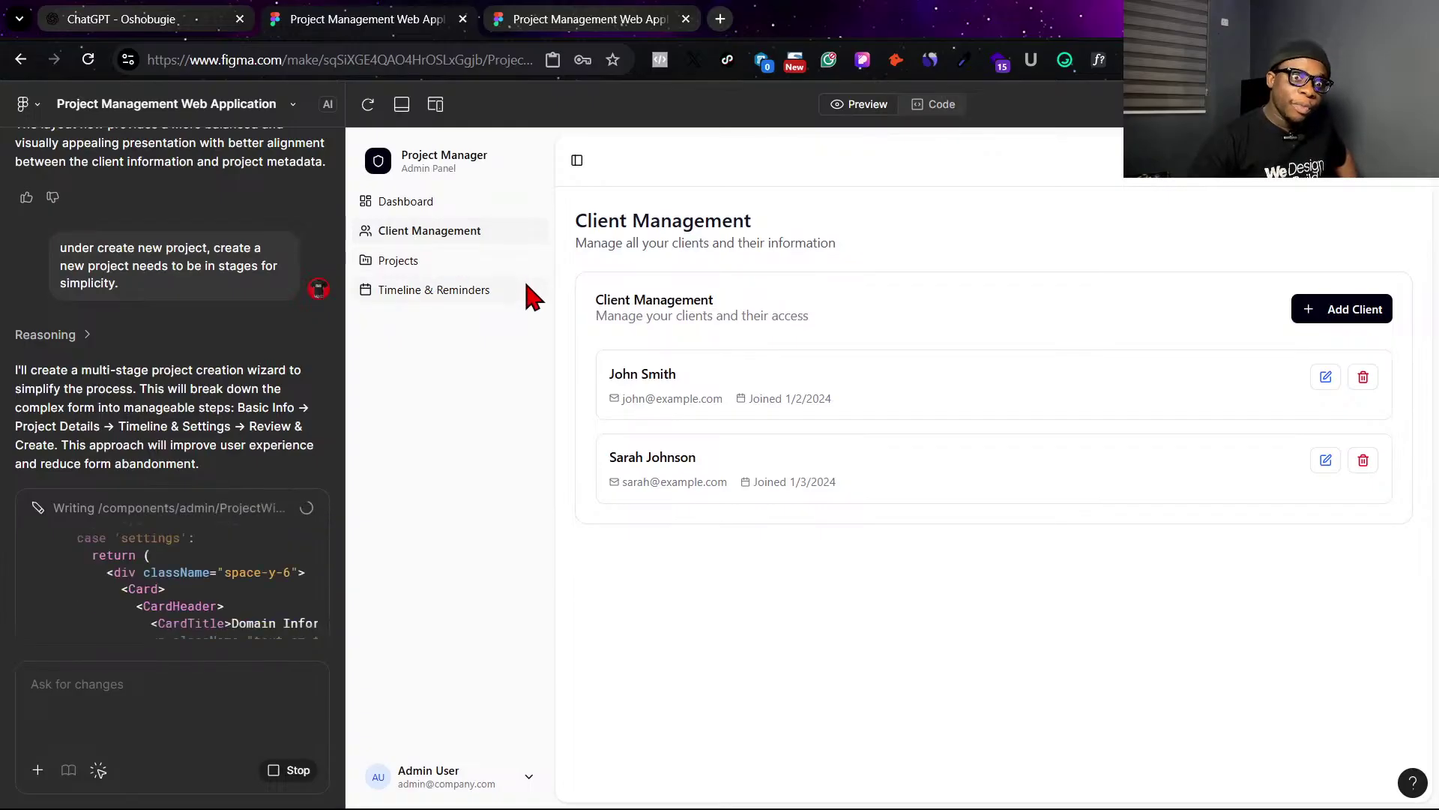
click(439, 261)
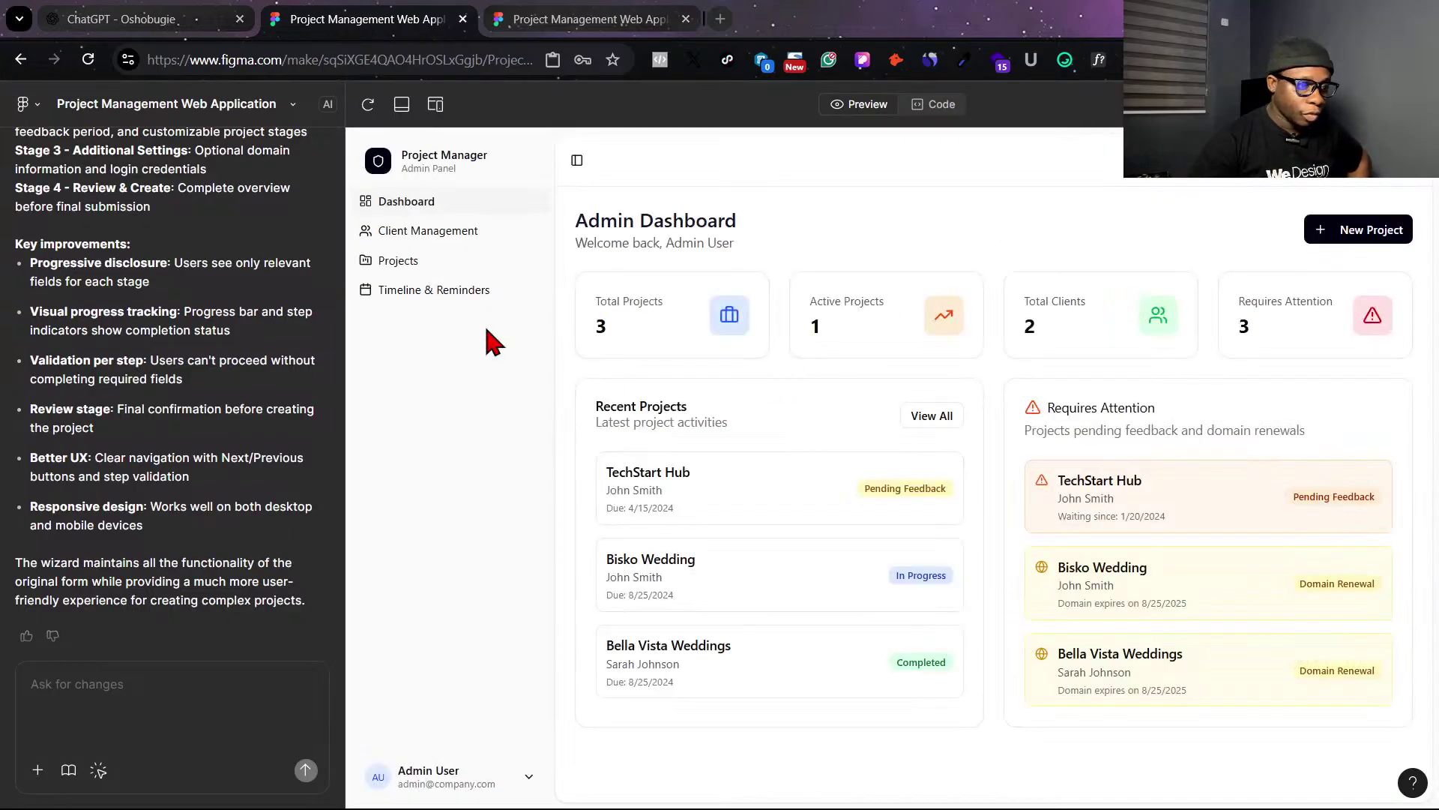
Open the new project form from the Projects page and dismiss the File Explorer window covering it.
click(429, 231)
click(433, 255)
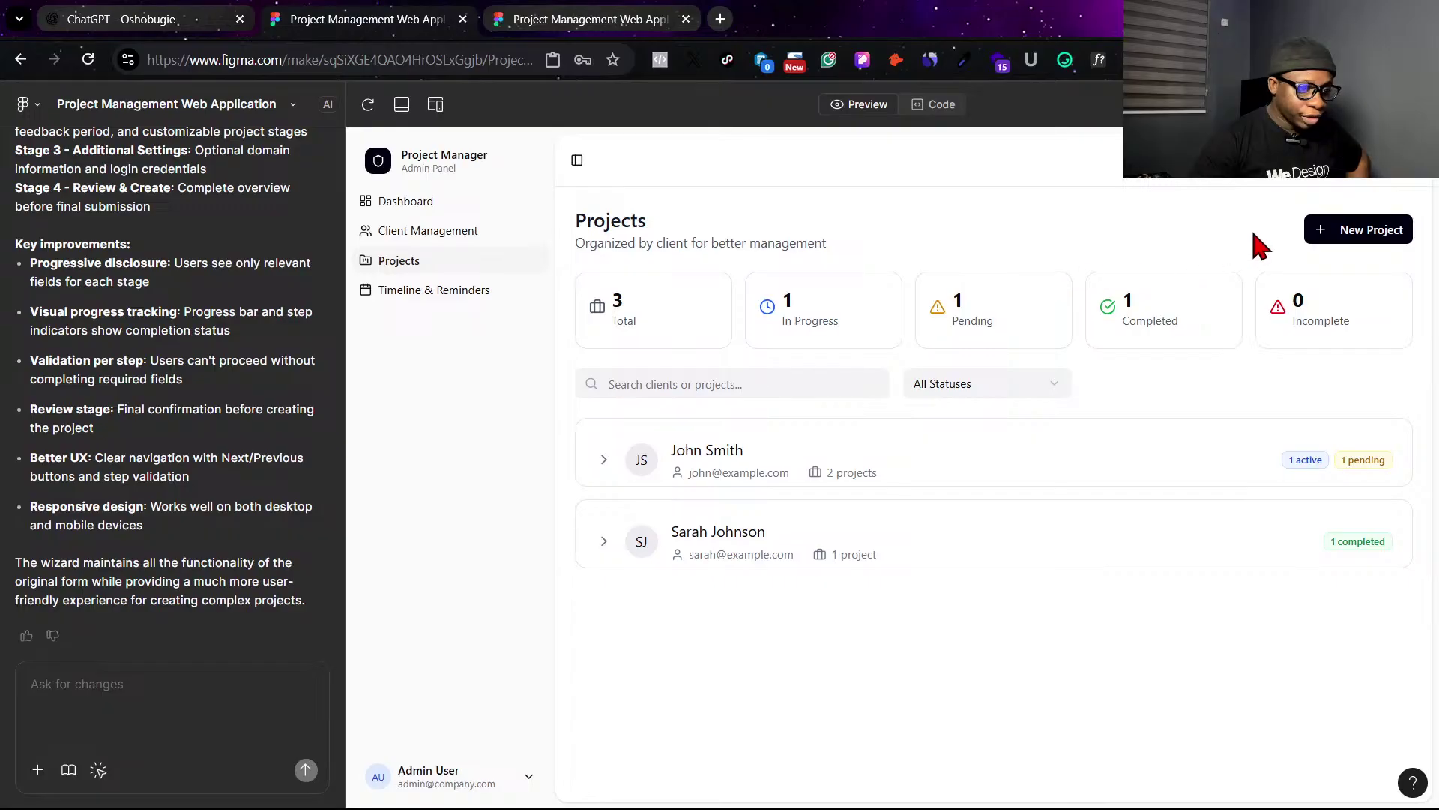
click(1364, 237)
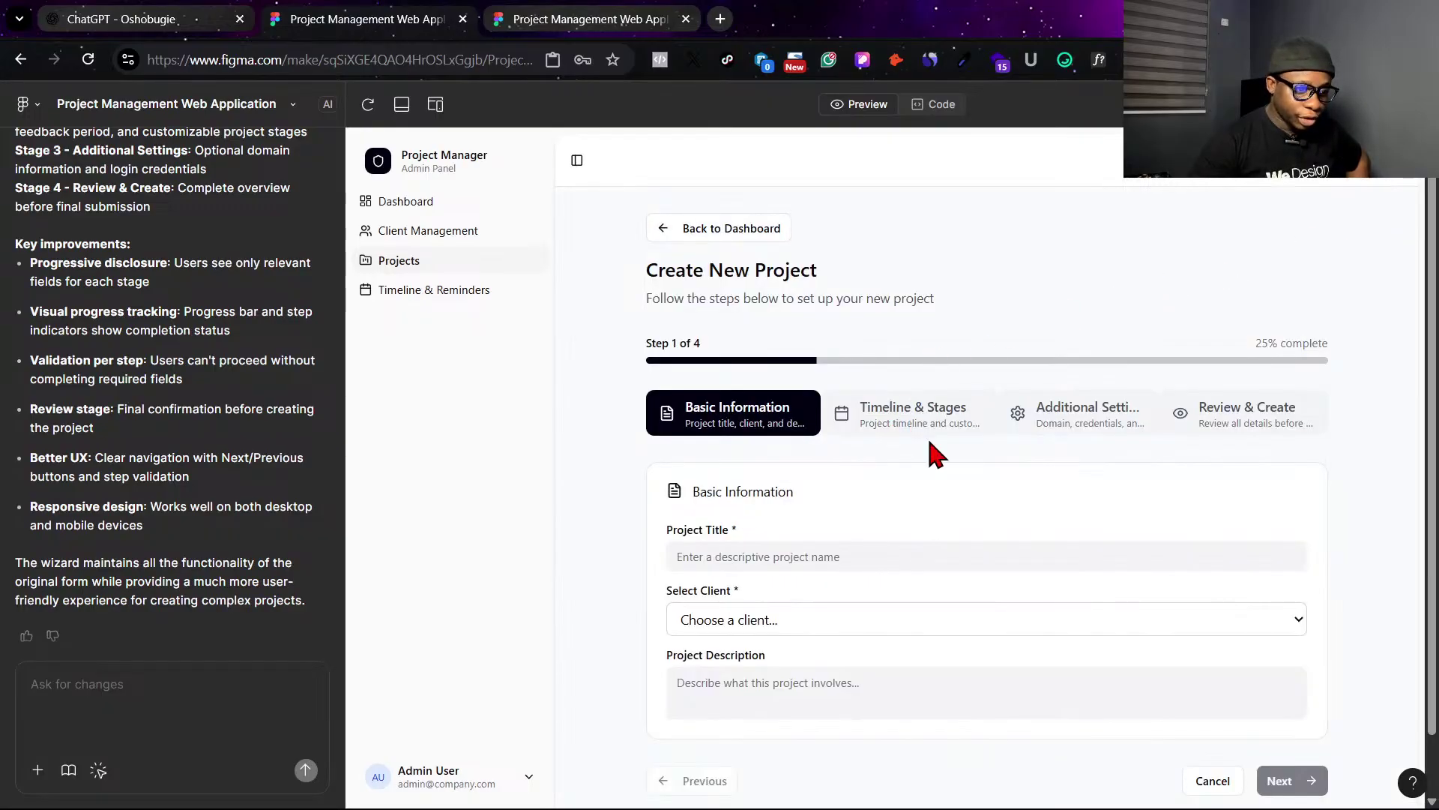
scroll(954, 448, down, 2)
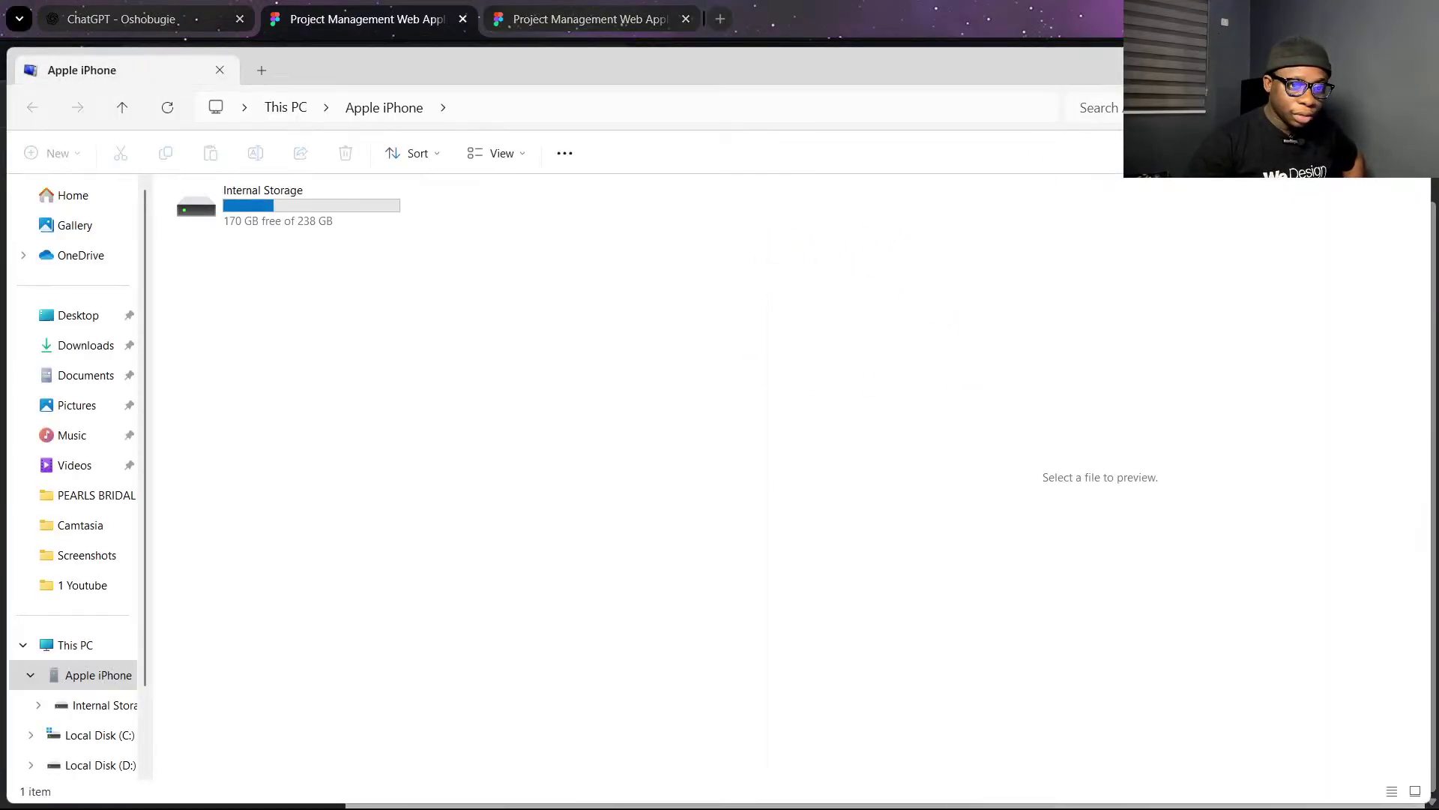
click(1413, 63)
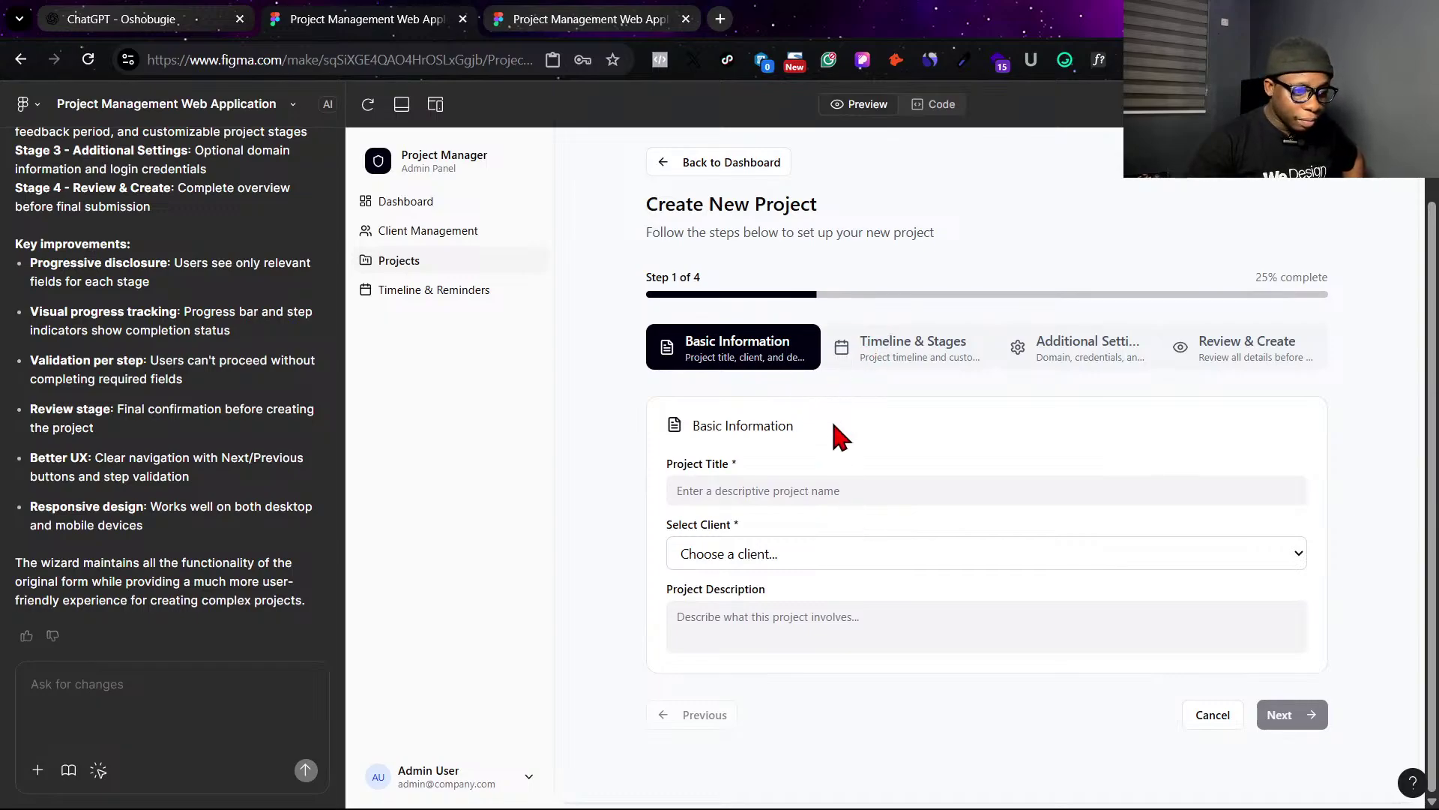
Fill Basic Information with title "dfgdfhj", the first listed client and description "fsgsdfsd", and advance to Timeline & Stages.
click(780, 490)
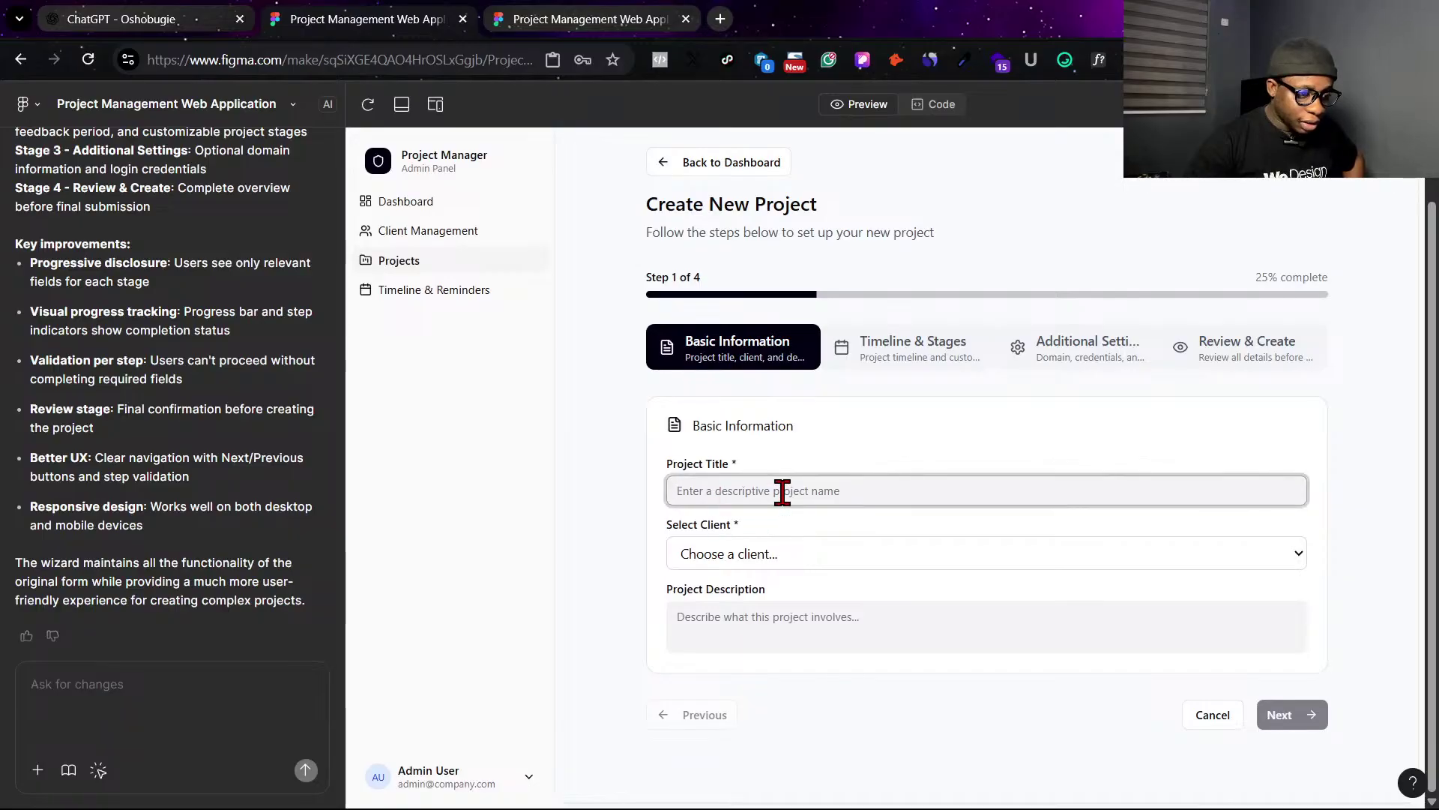
click(769, 555)
click(614, 577)
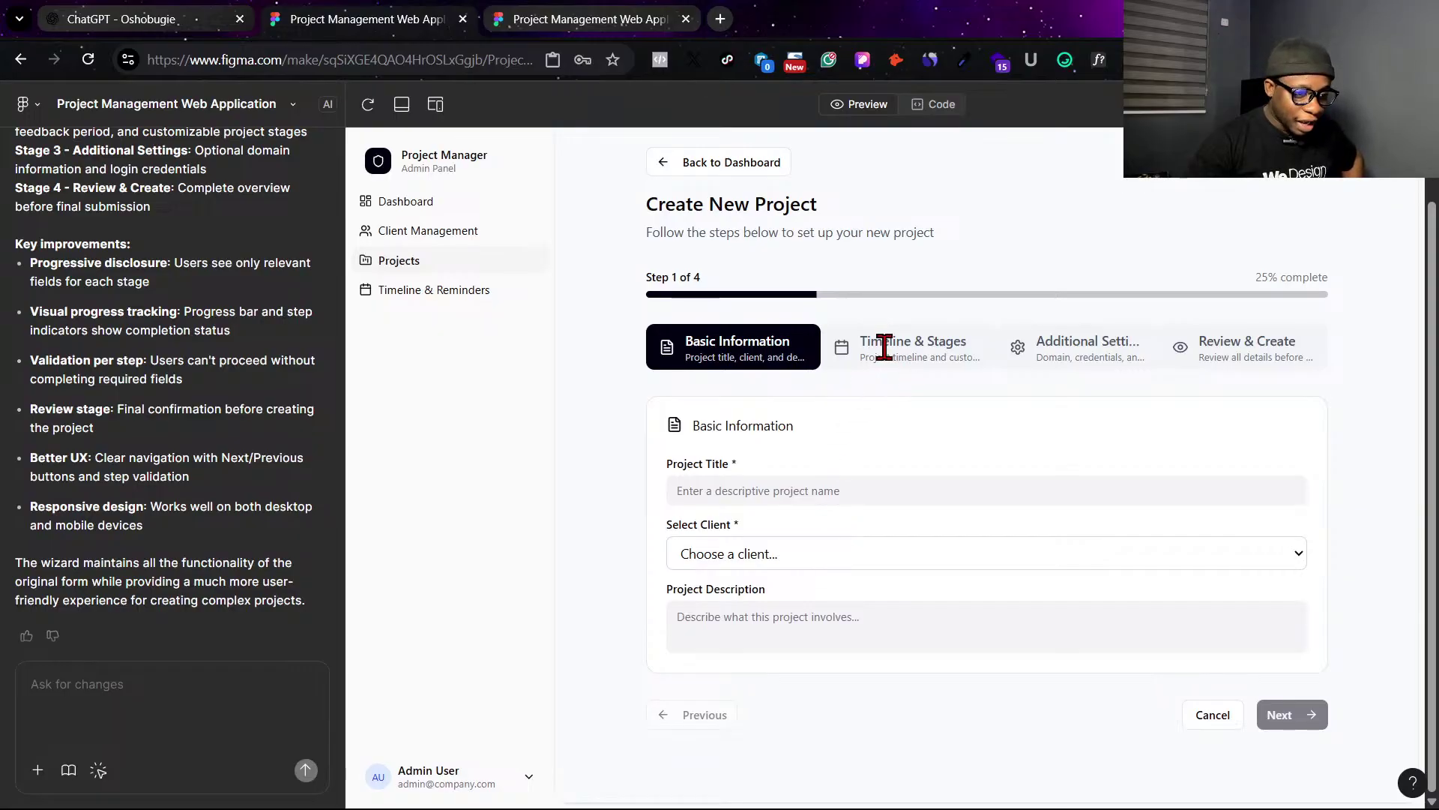
click(742, 492)
text(df)
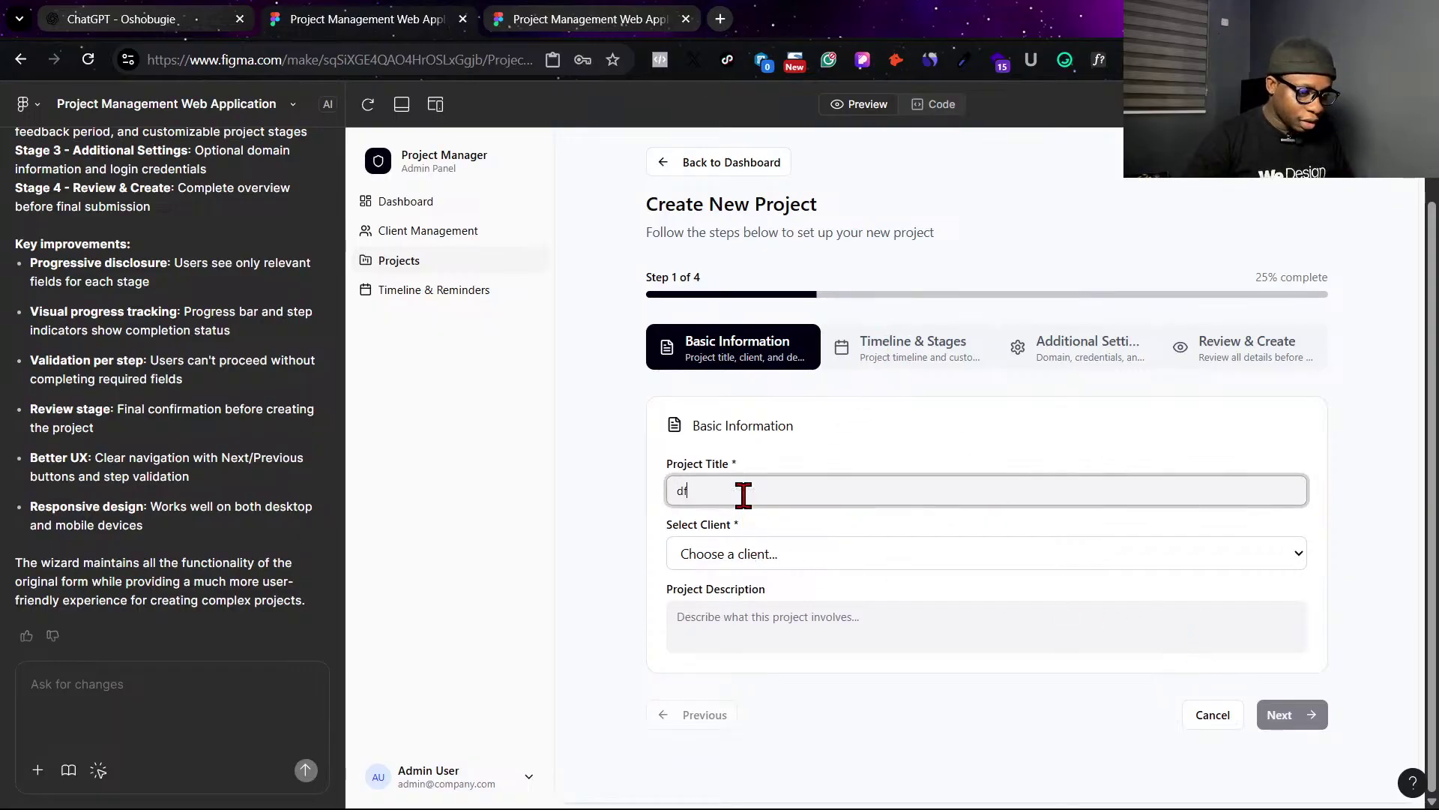
text(gdfhj)
click(772, 553)
click(772, 604)
click(765, 621)
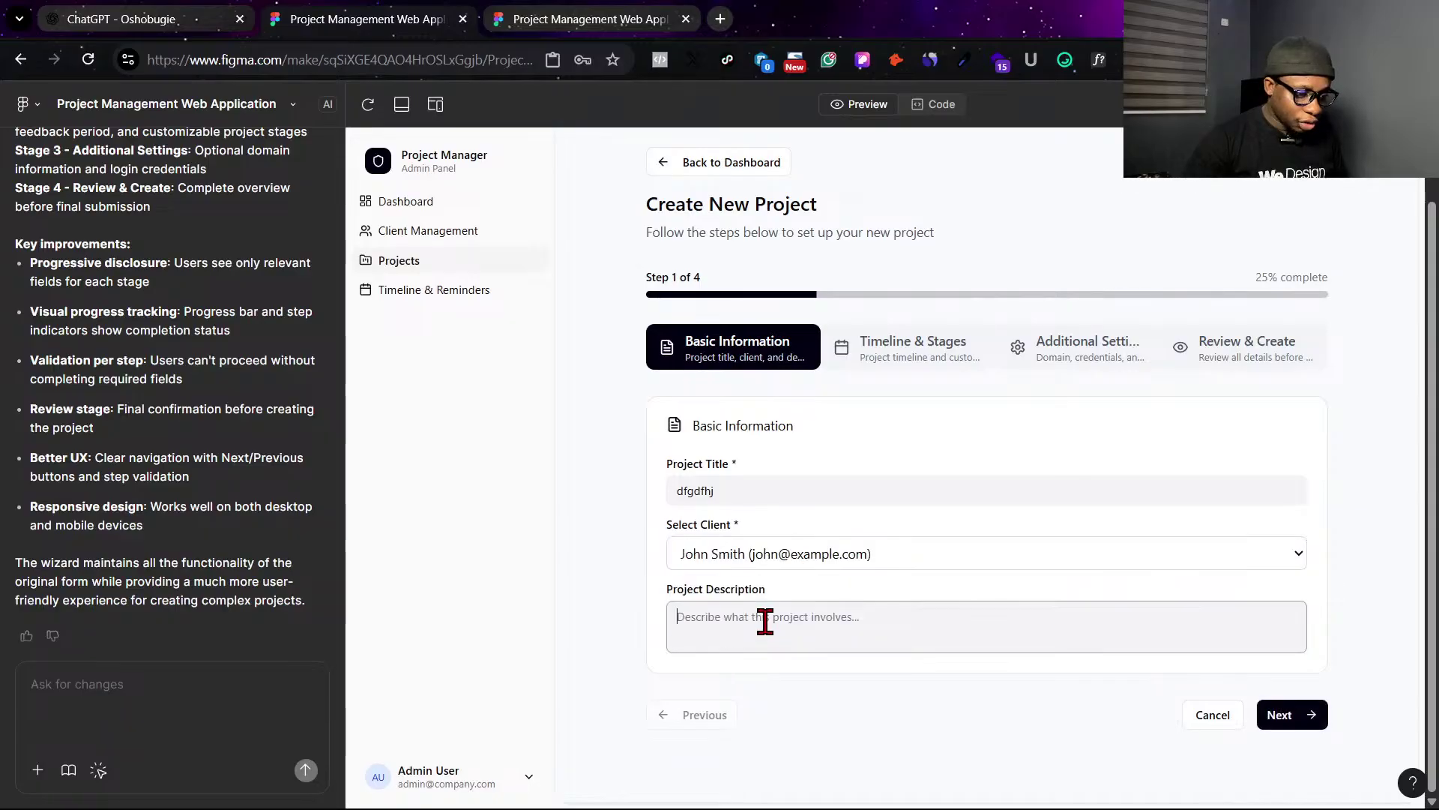
text(fsgsdfsd)
click(1284, 714)
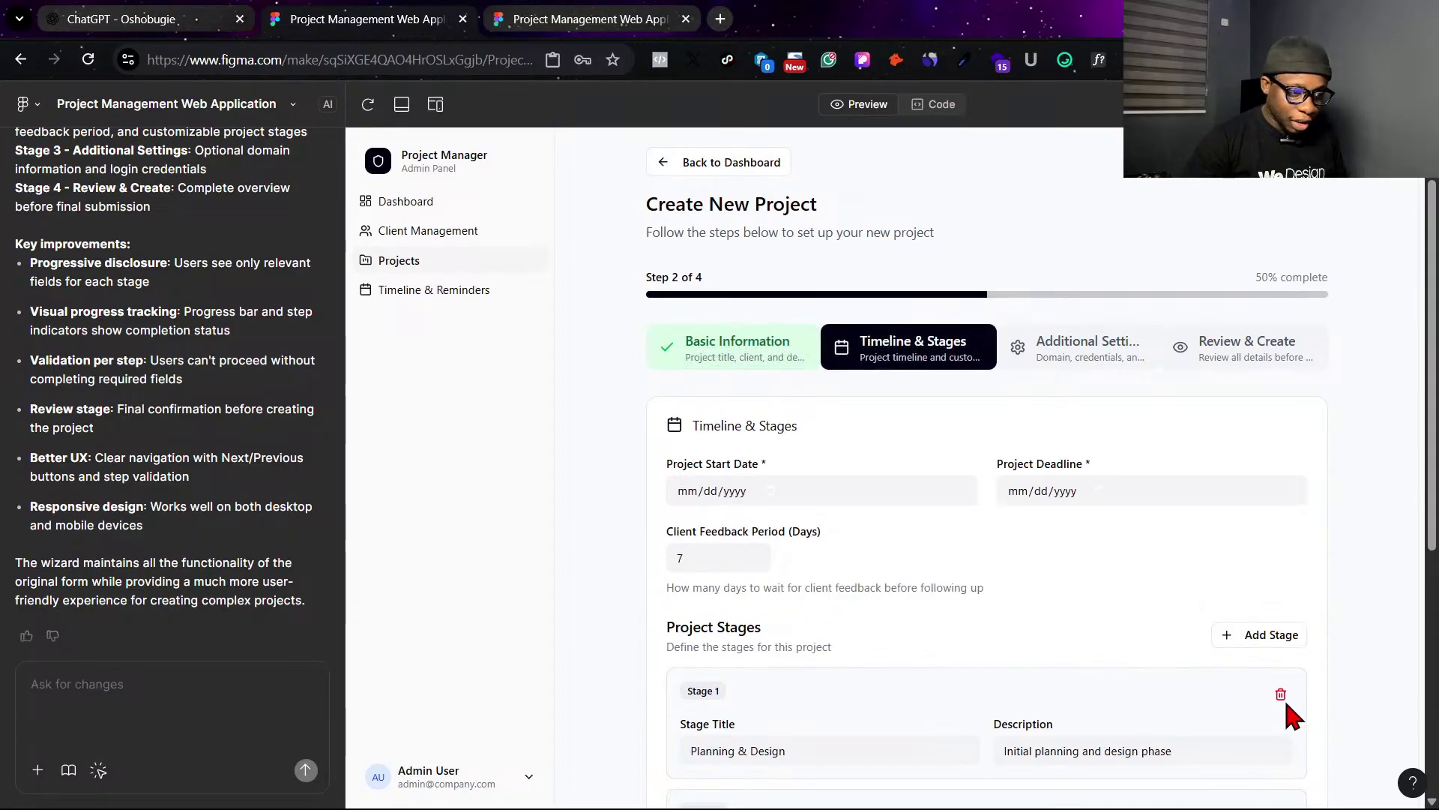
Review the Timeline & Stages step, including its dates, client feedback period and default project stages.
scroll(887, 507, down, 3)
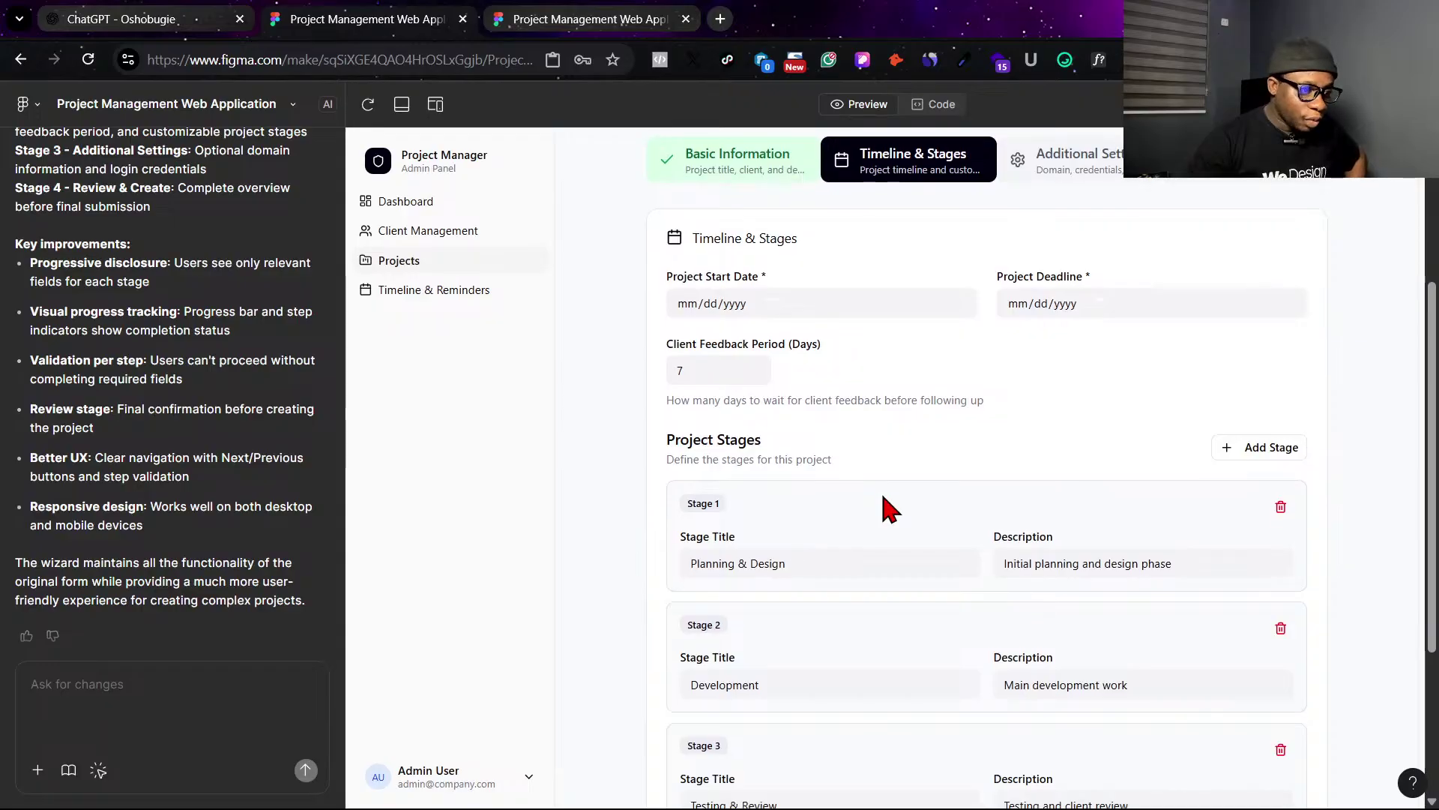
scroll(887, 507, up, 2)
scroll(877, 491, down, 5)
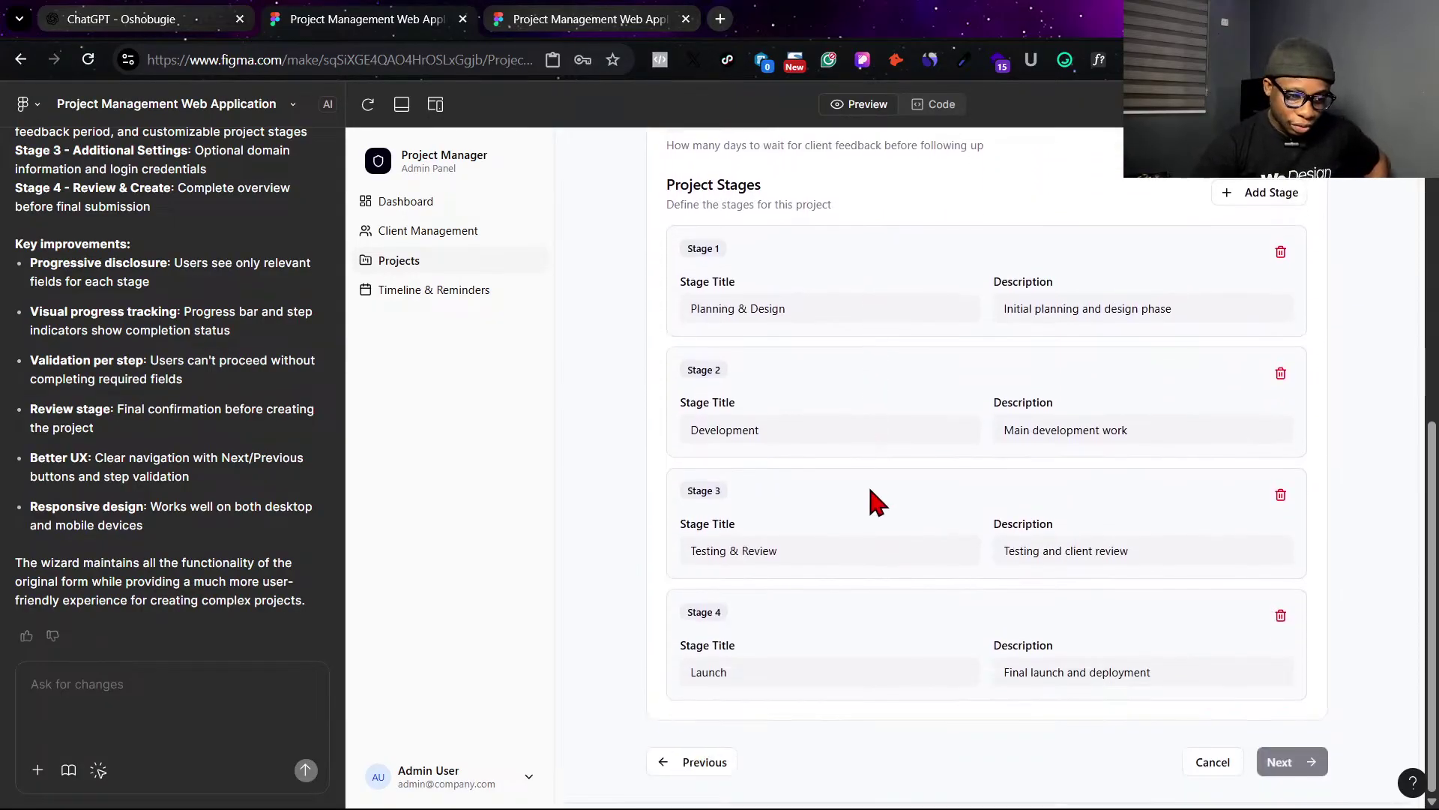
scroll(885, 513, up, 3)
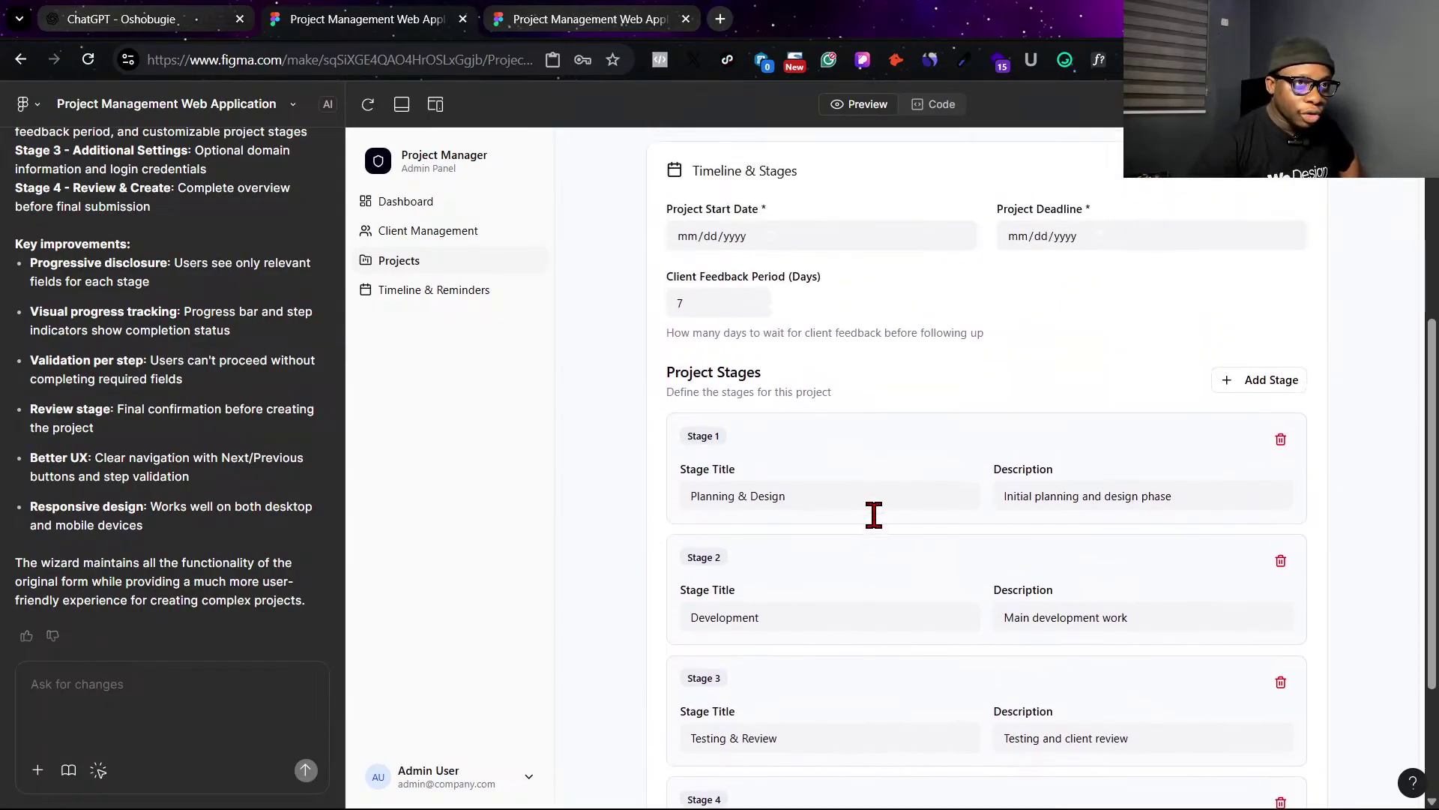
scroll(874, 515, up, 2)
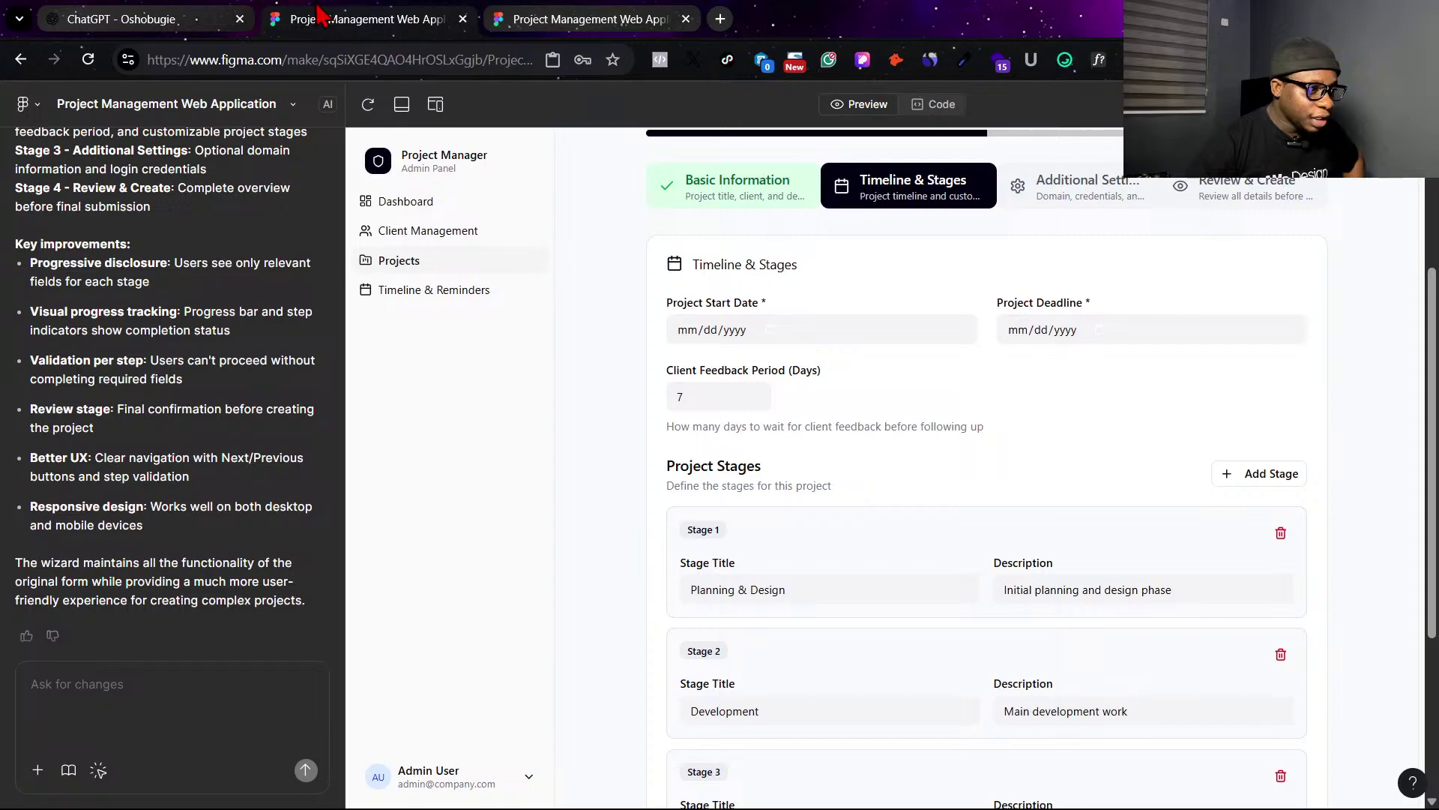
Switch to the published version of the web application and dismiss the password warning and the offer to save the password.
click(533, 15)
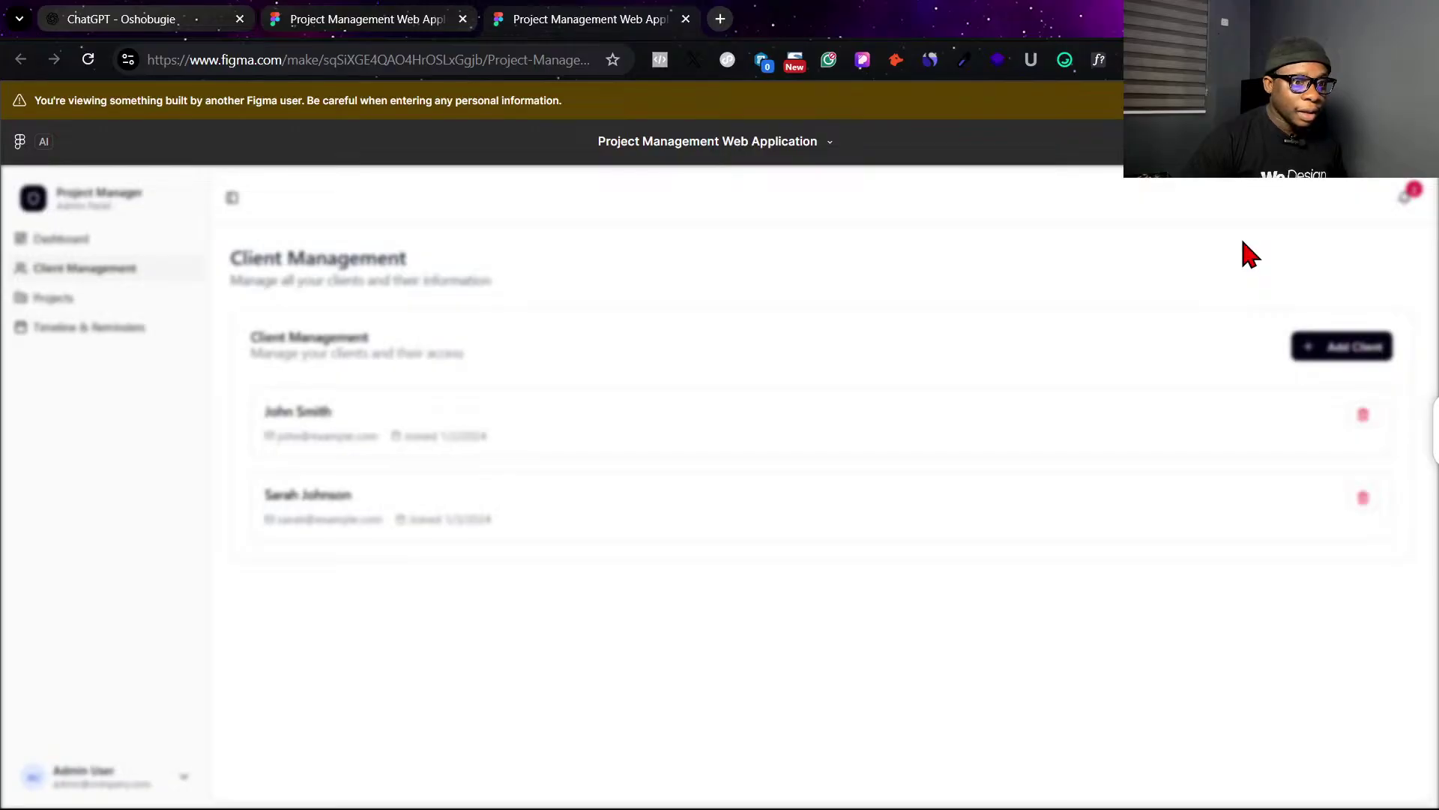
click(313, 11)
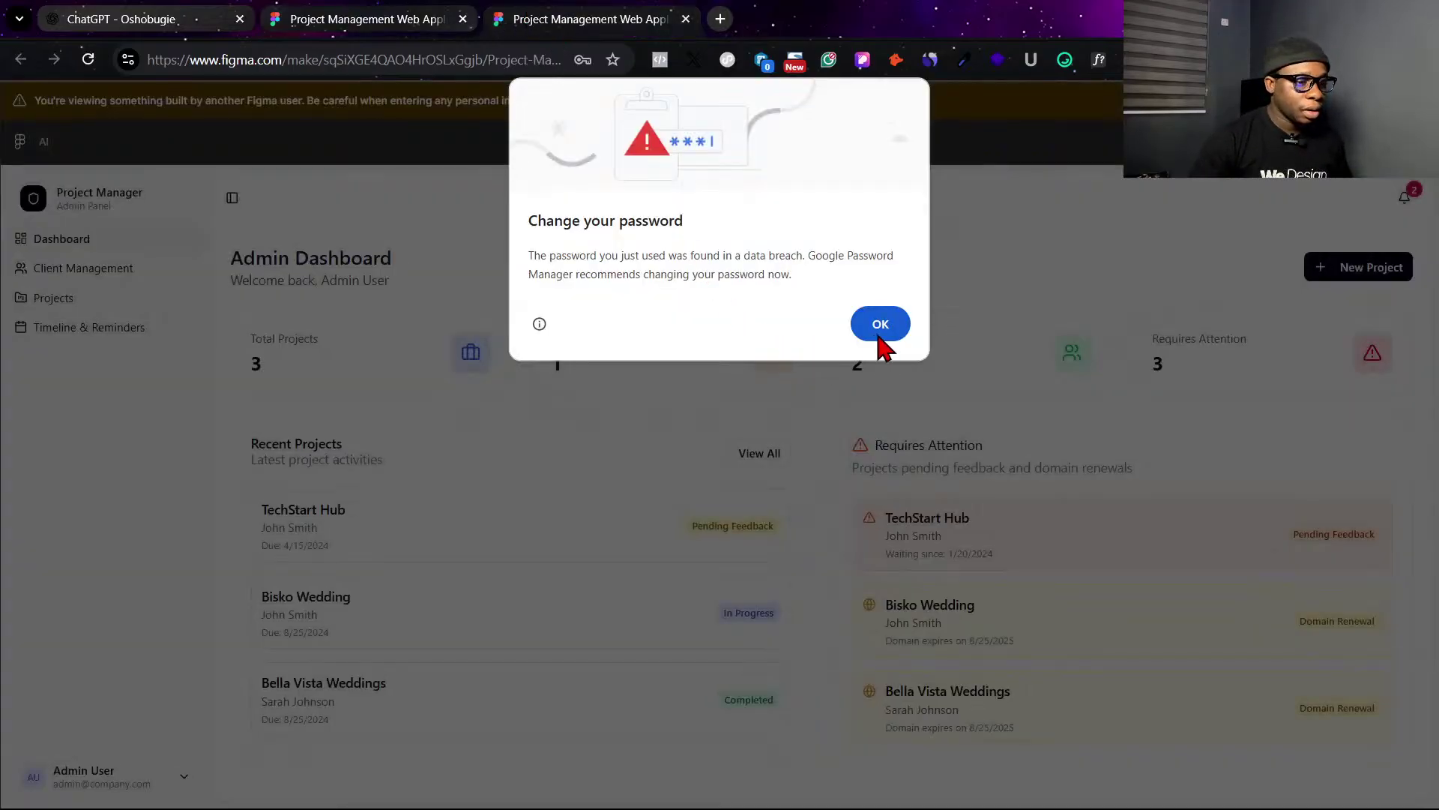
click(880, 328)
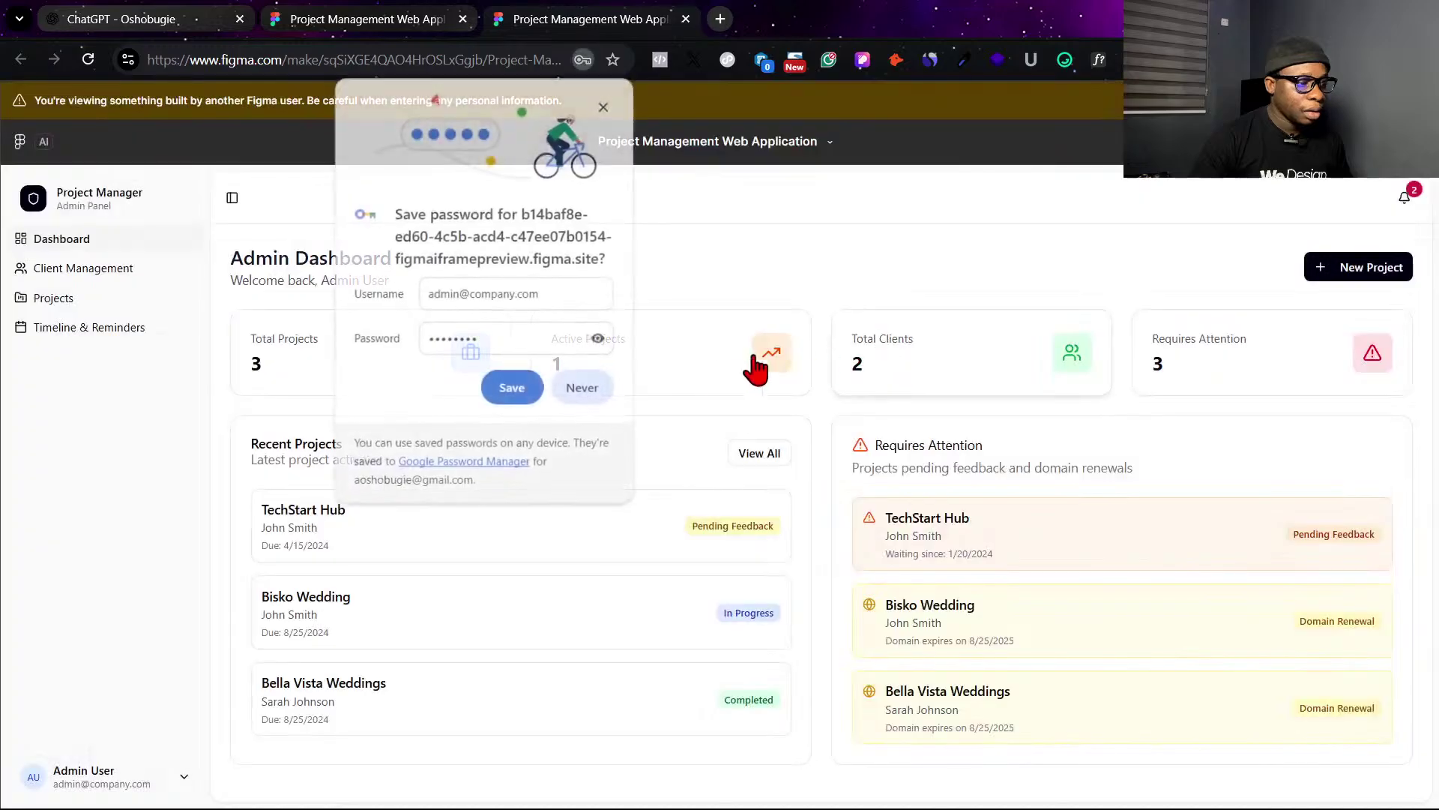
click(603, 109)
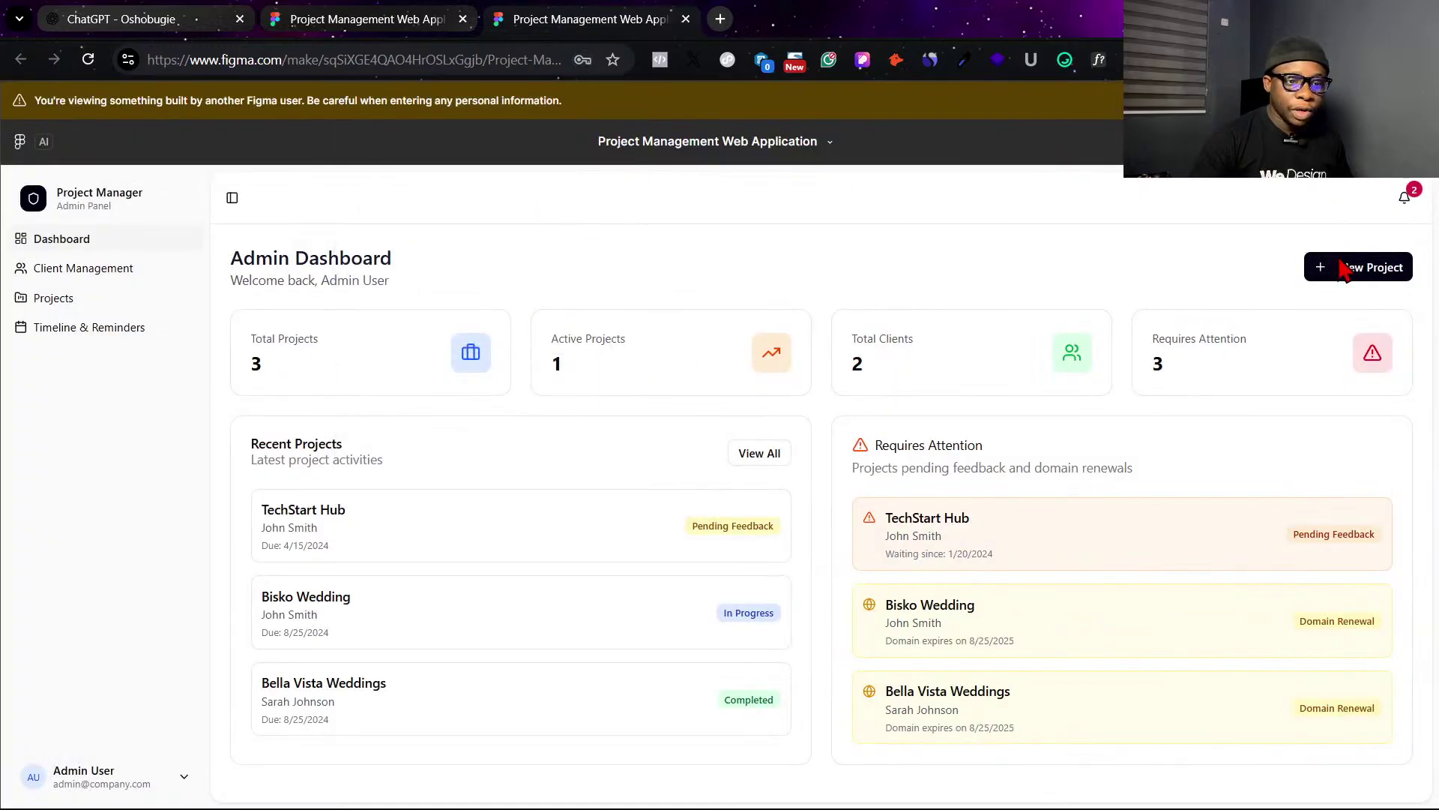
Sign out of the admin account and sign in with the demo client account.
click(73, 787)
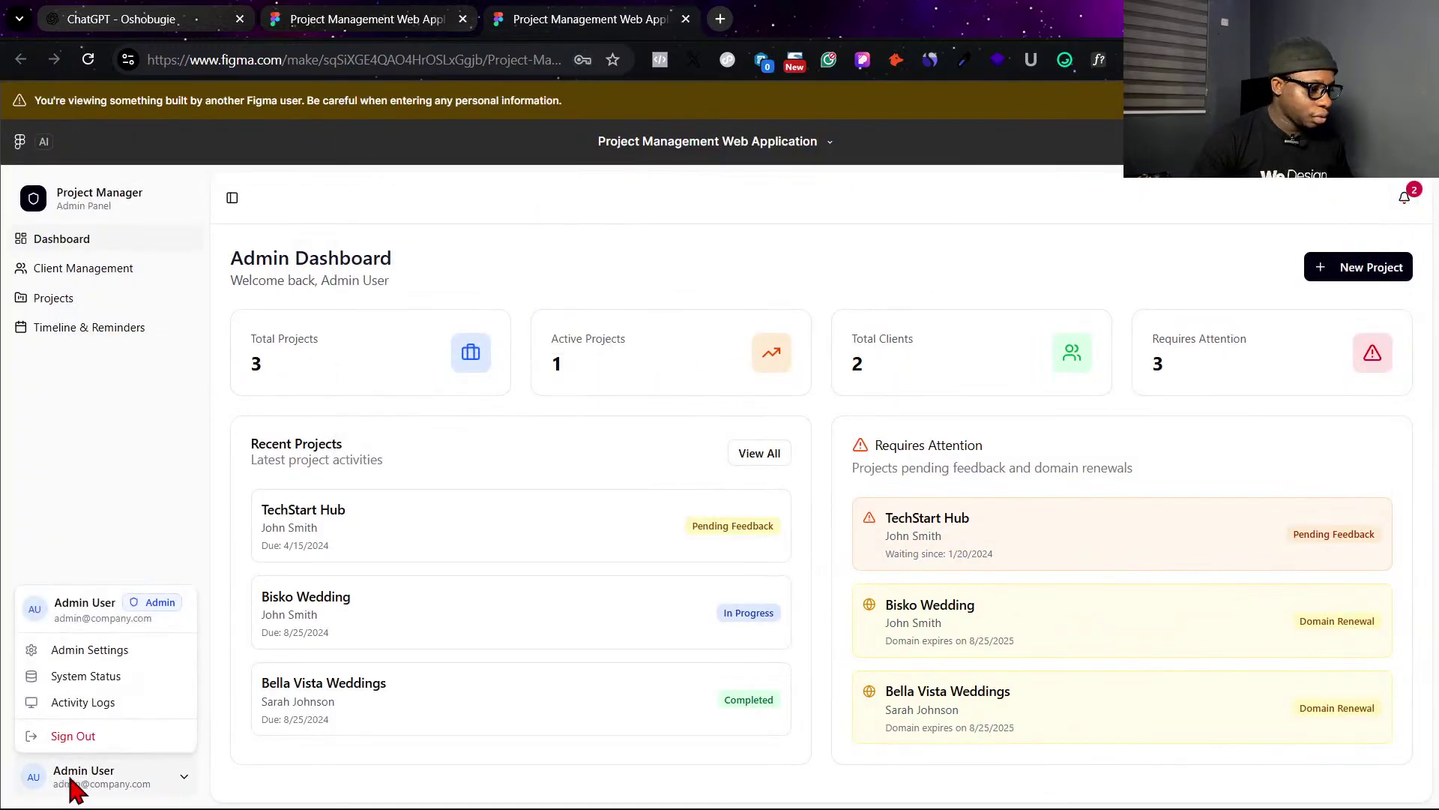
click(82, 737)
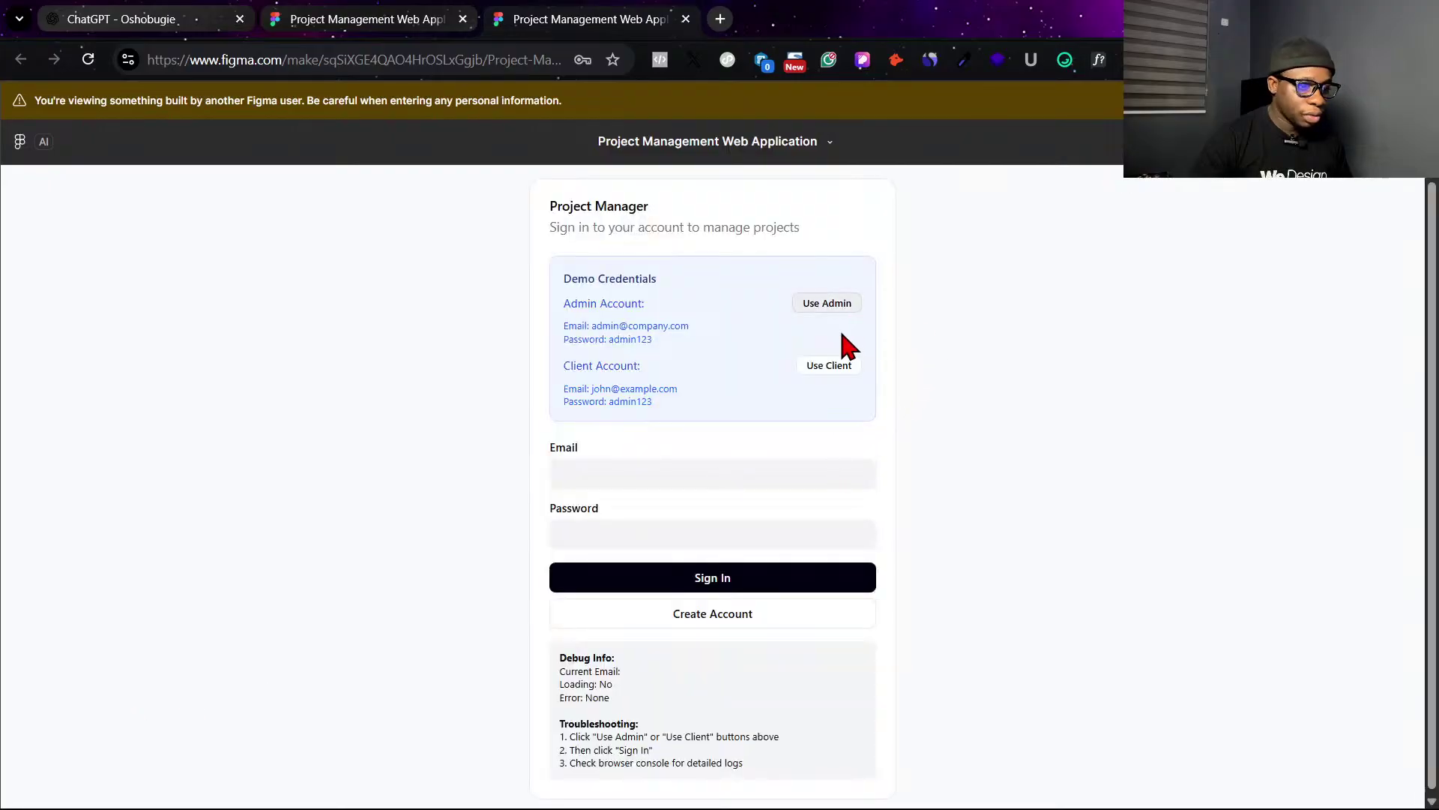
click(834, 365)
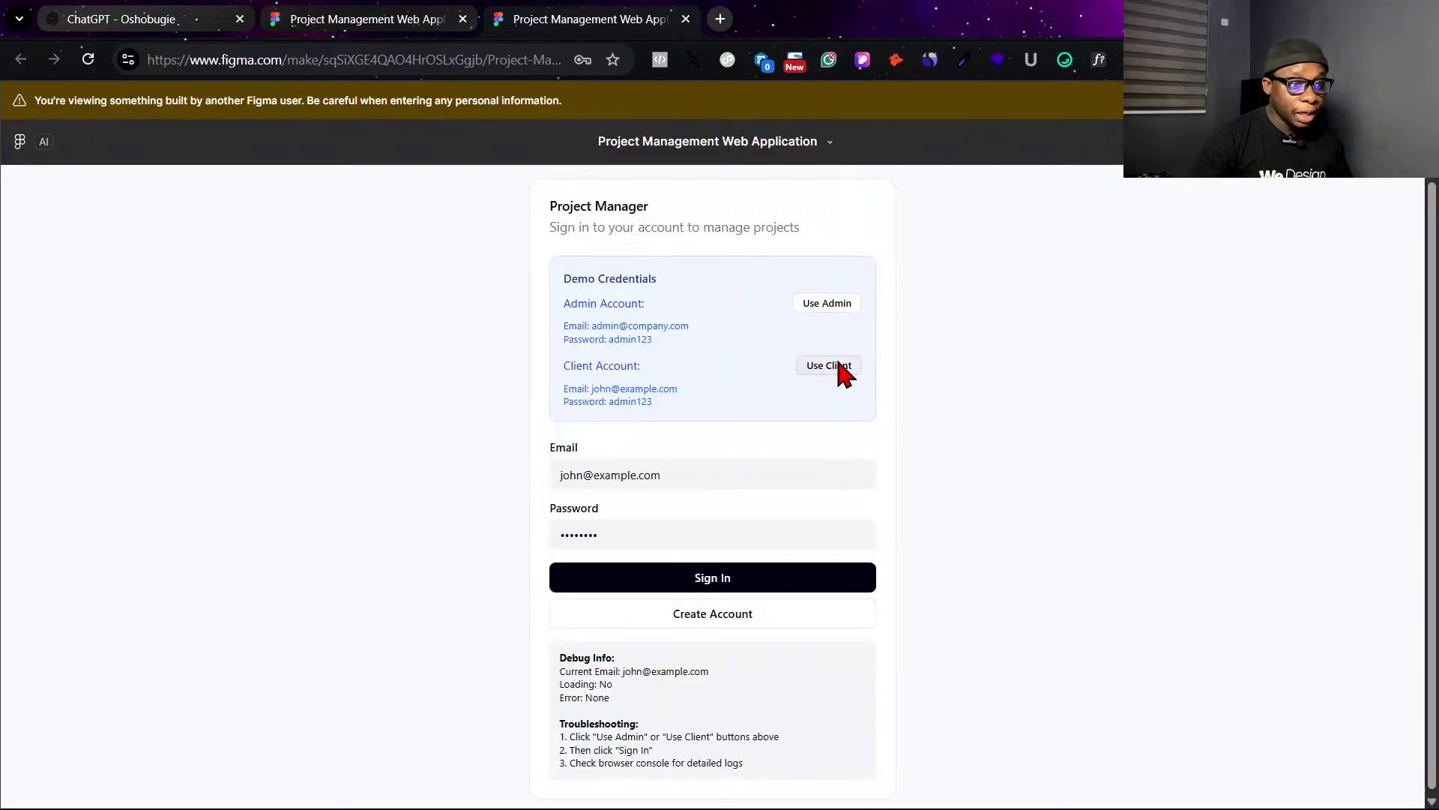
click(772, 584)
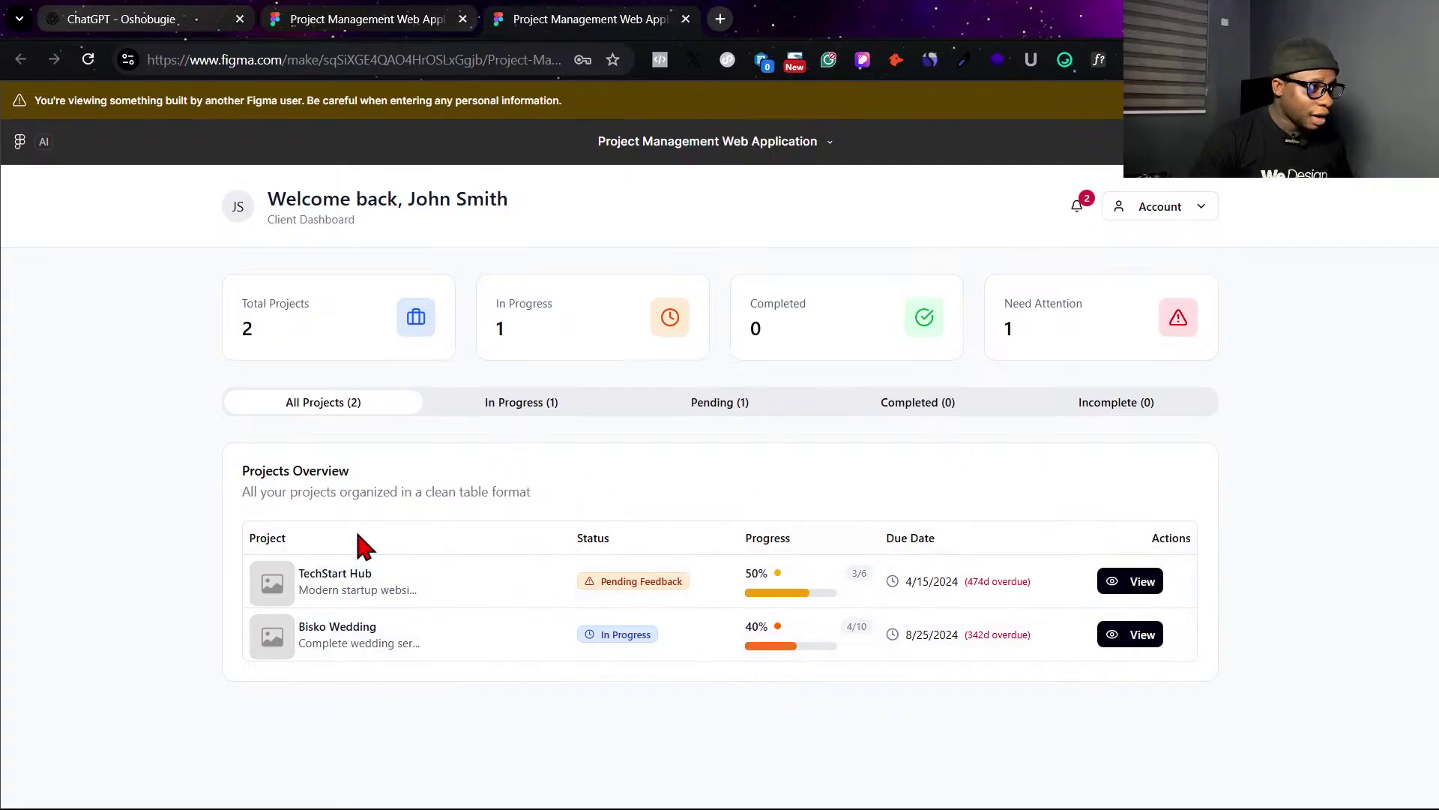
Open the TechStart Hub project in the client dashboard and examine its progress, Website Services and App Services stages.
click(1136, 588)
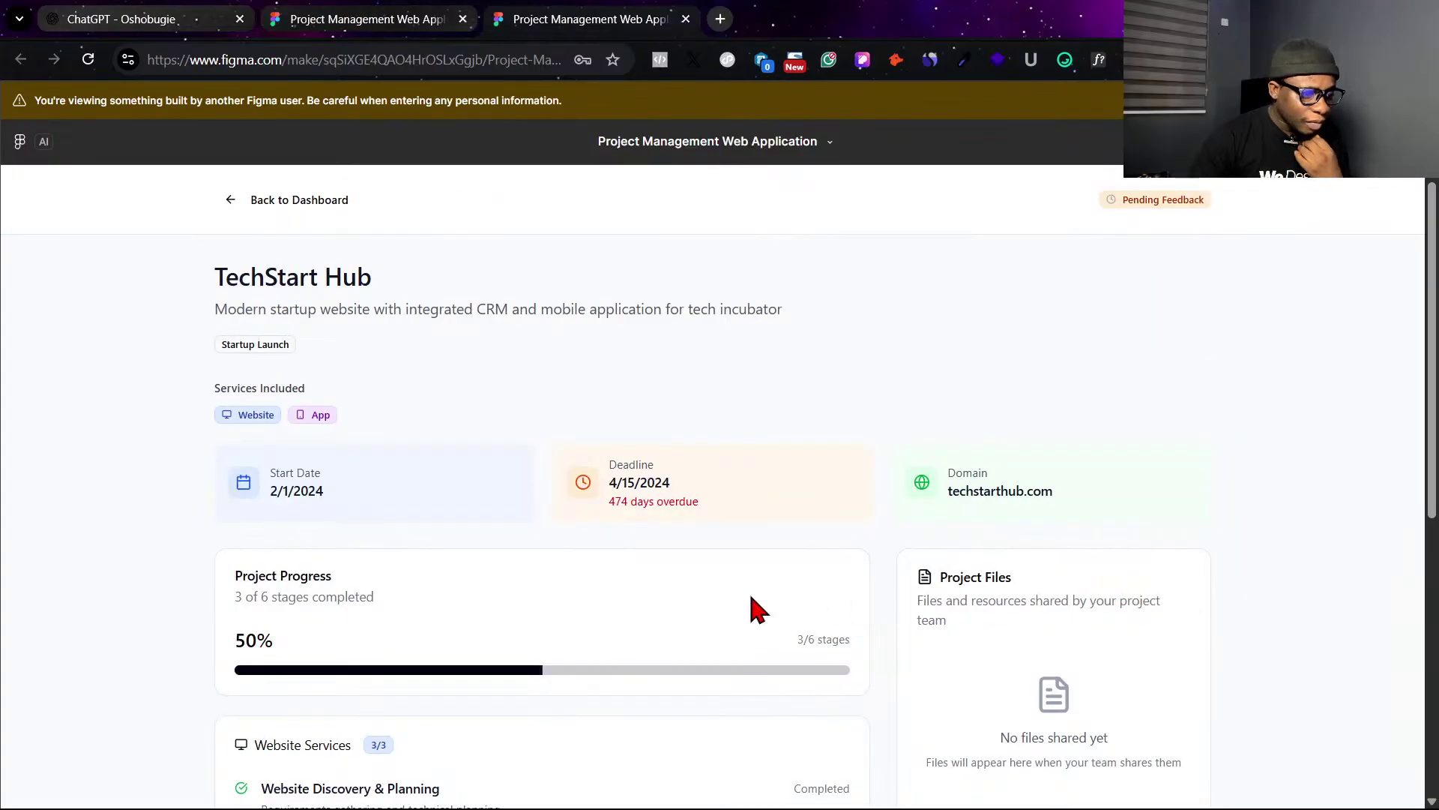
scroll(752, 598, down, 5)
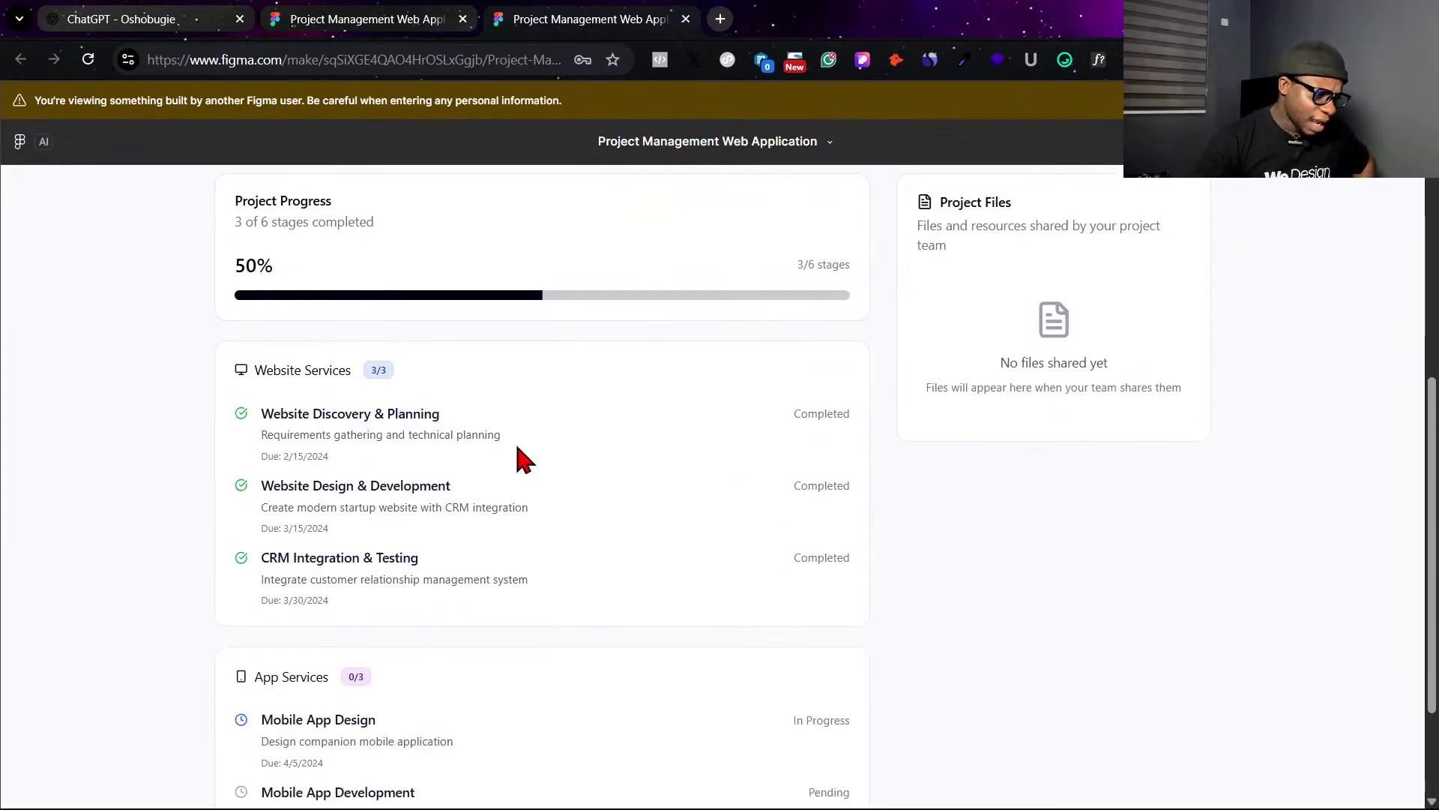
scroll(517, 459, up, 1)
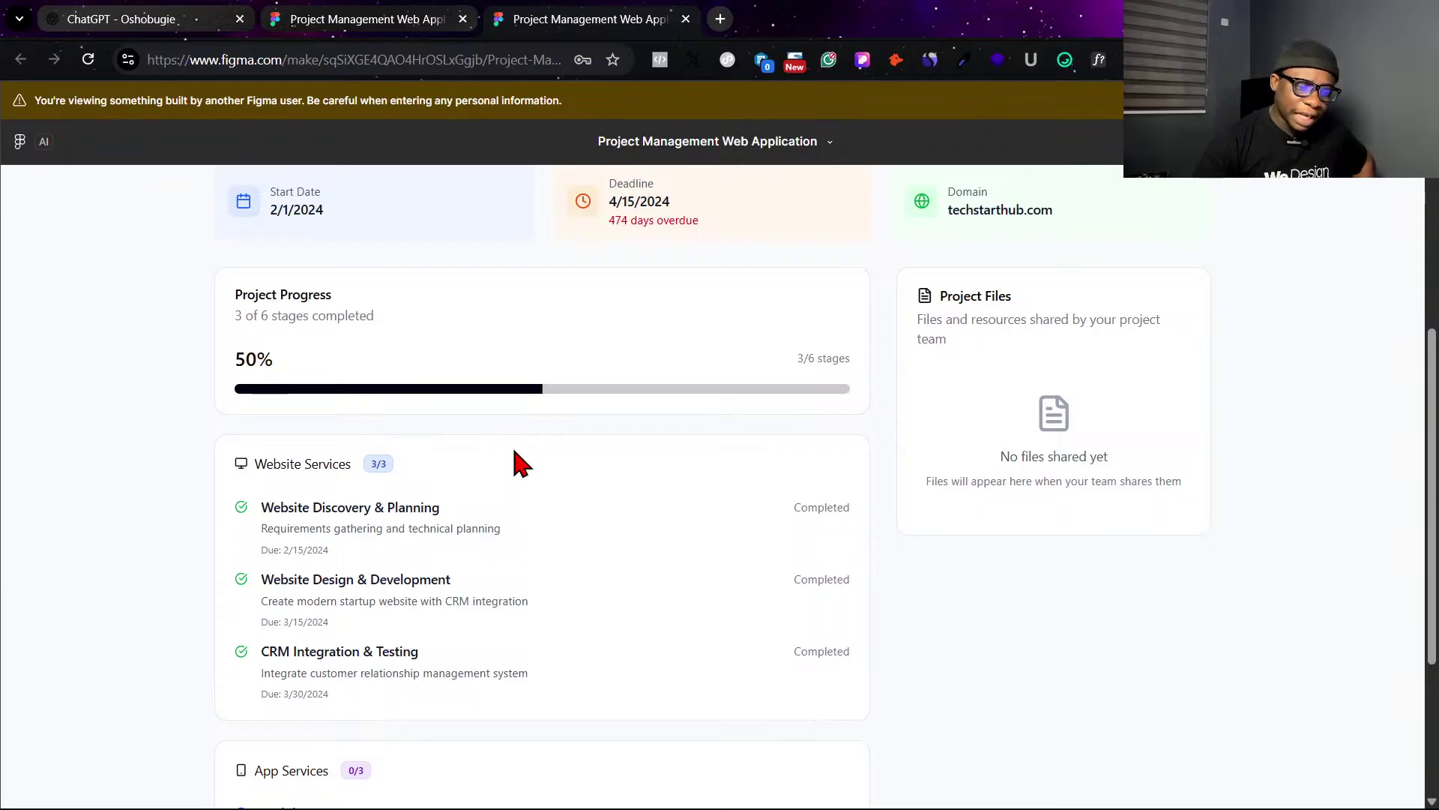
scroll(517, 459, down, 1)
scroll(517, 459, down, 2)
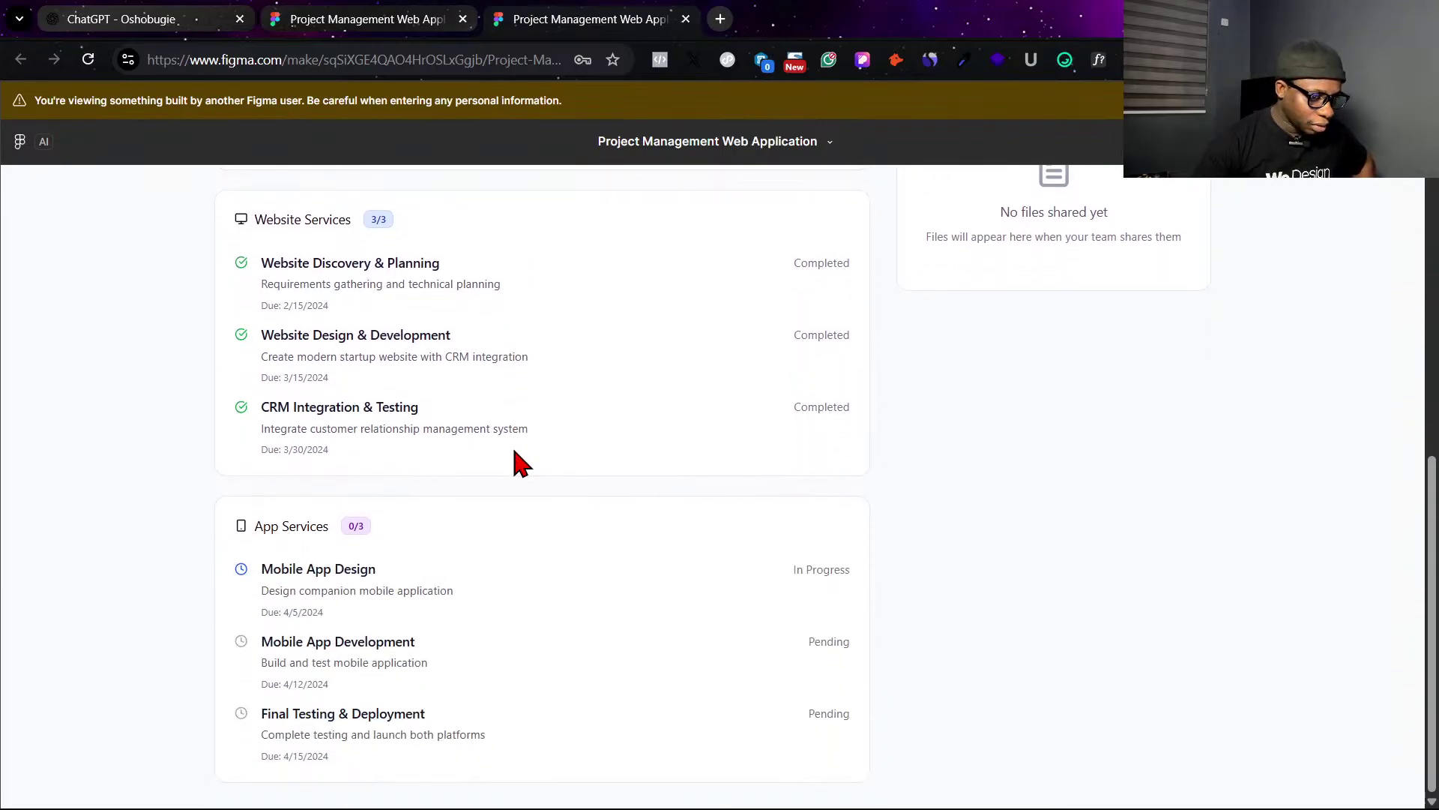
Return to the Figma Make editor and examine the Project Stages section, focusing on the Stage 1 title.
click(390, 22)
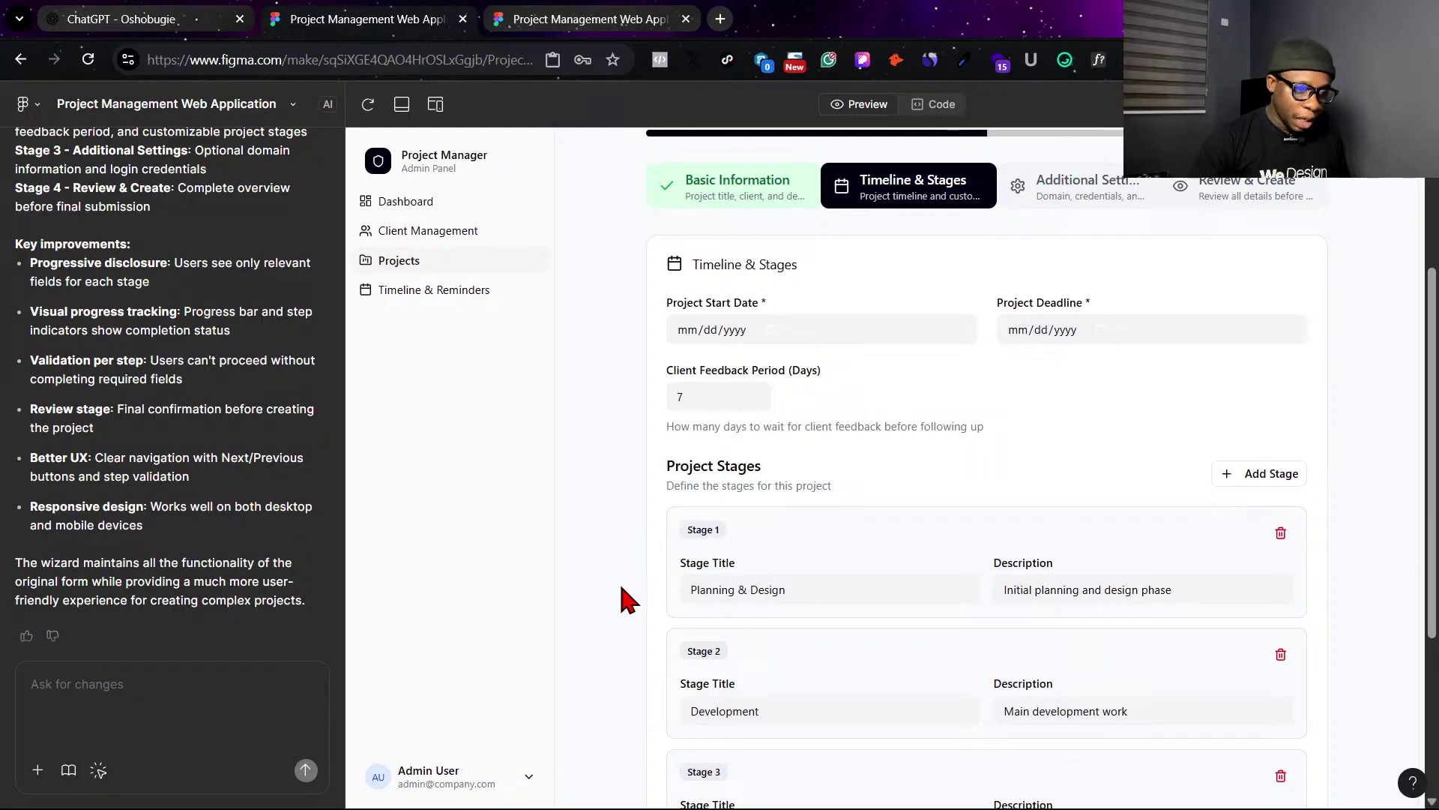
scroll(790, 581, down, 2)
scroll(796, 592, up, 2)
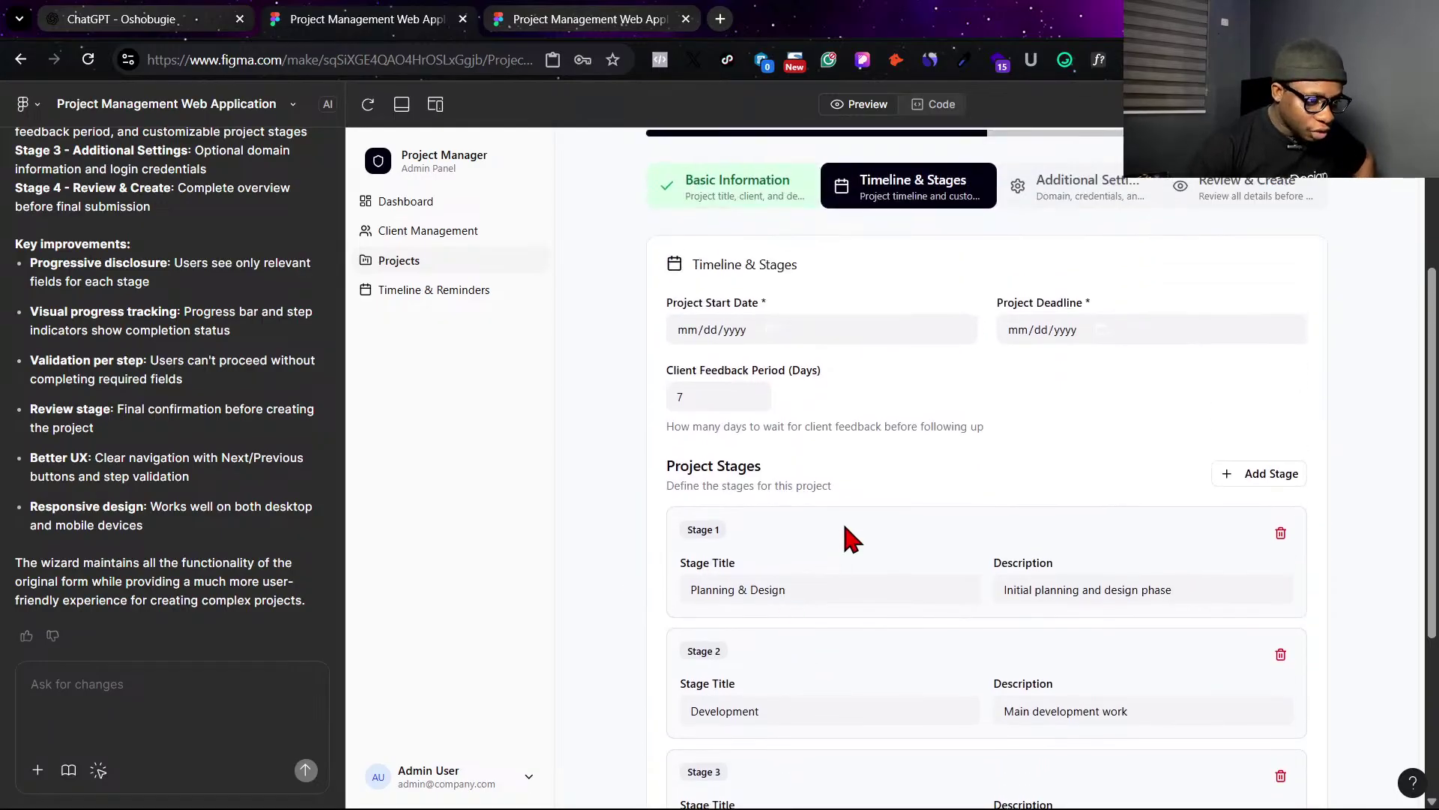
scroll(797, 572, down, 1)
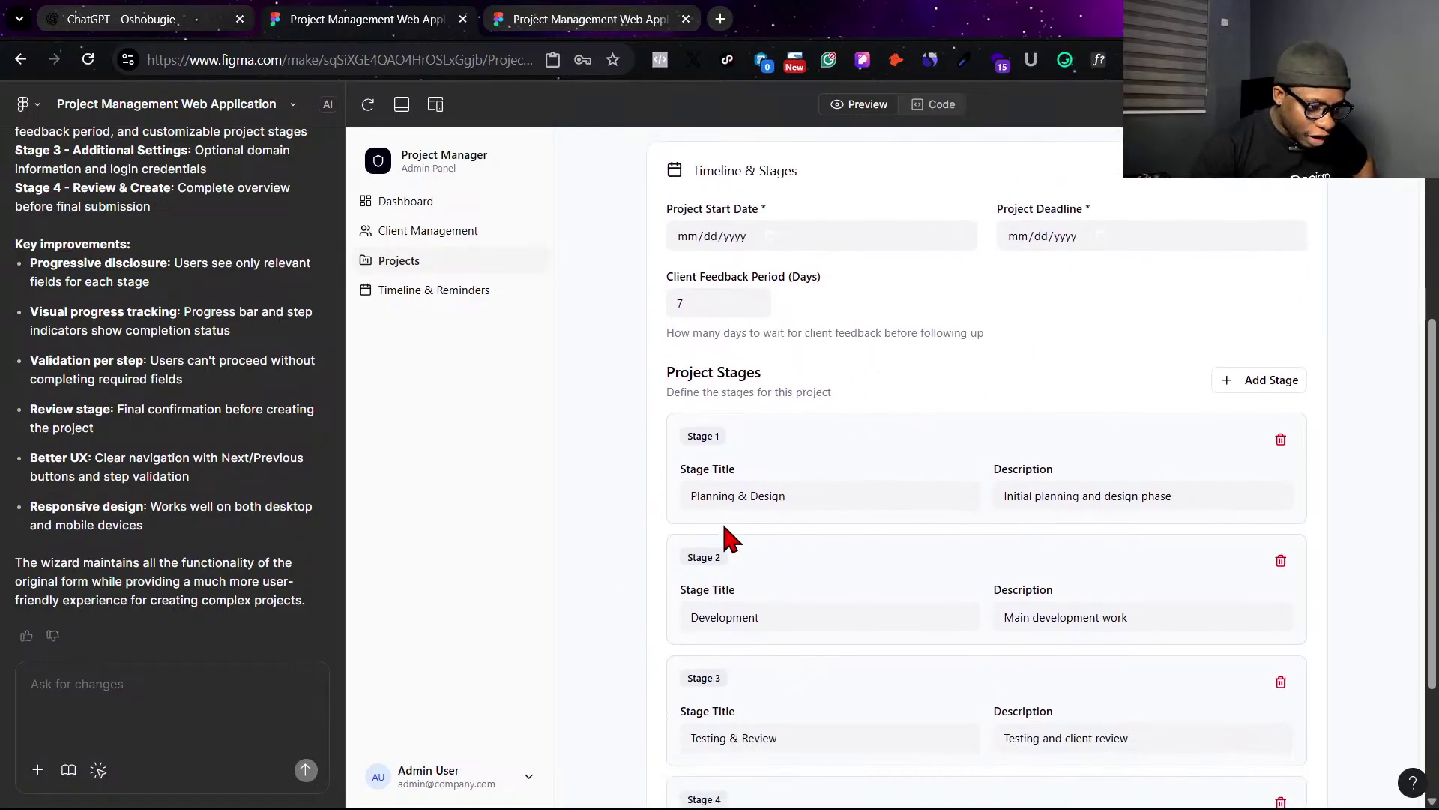
click(739, 494)
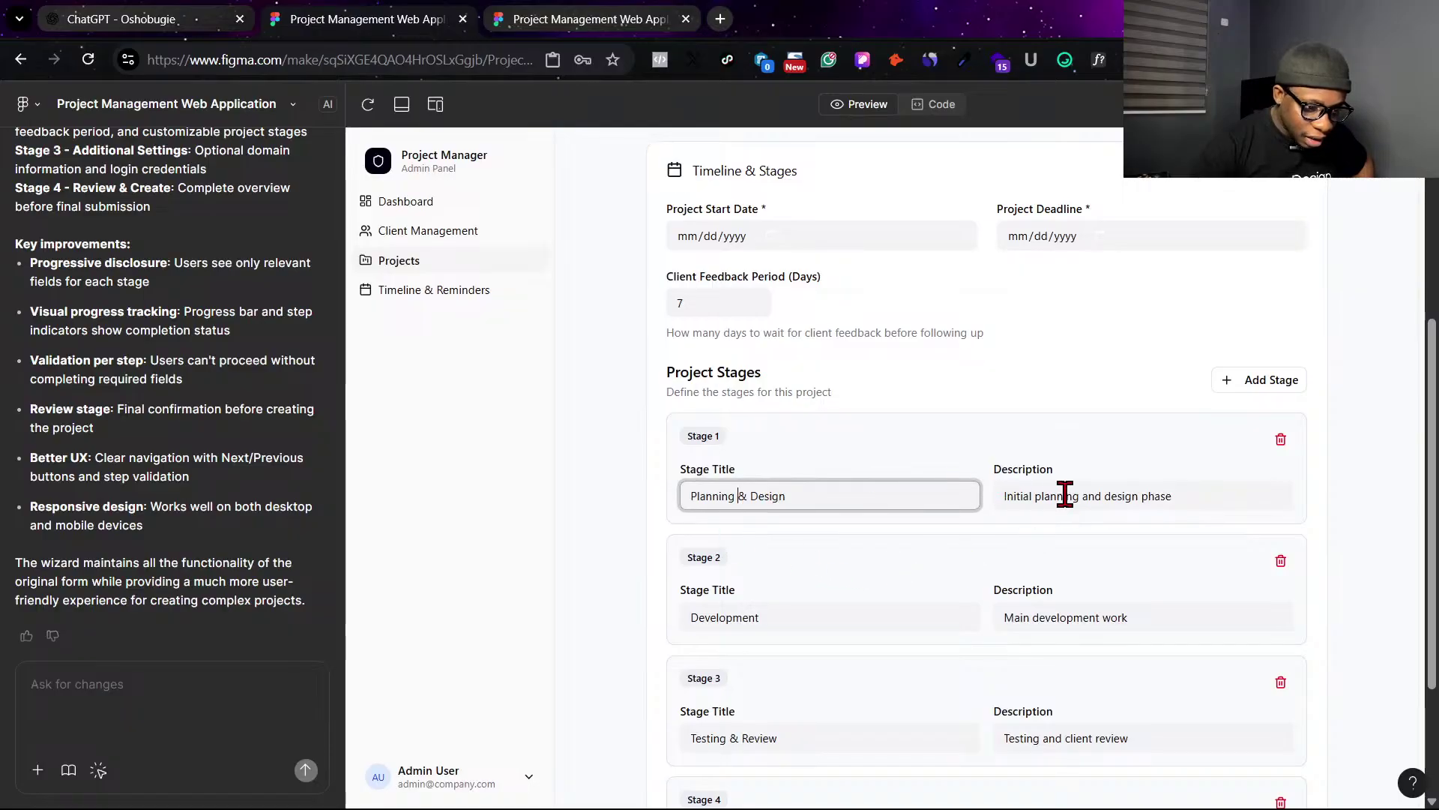
Compare the Timeline & Stages form, including the Stage 1 description, with the stages shown in the client's project view.
click(1080, 496)
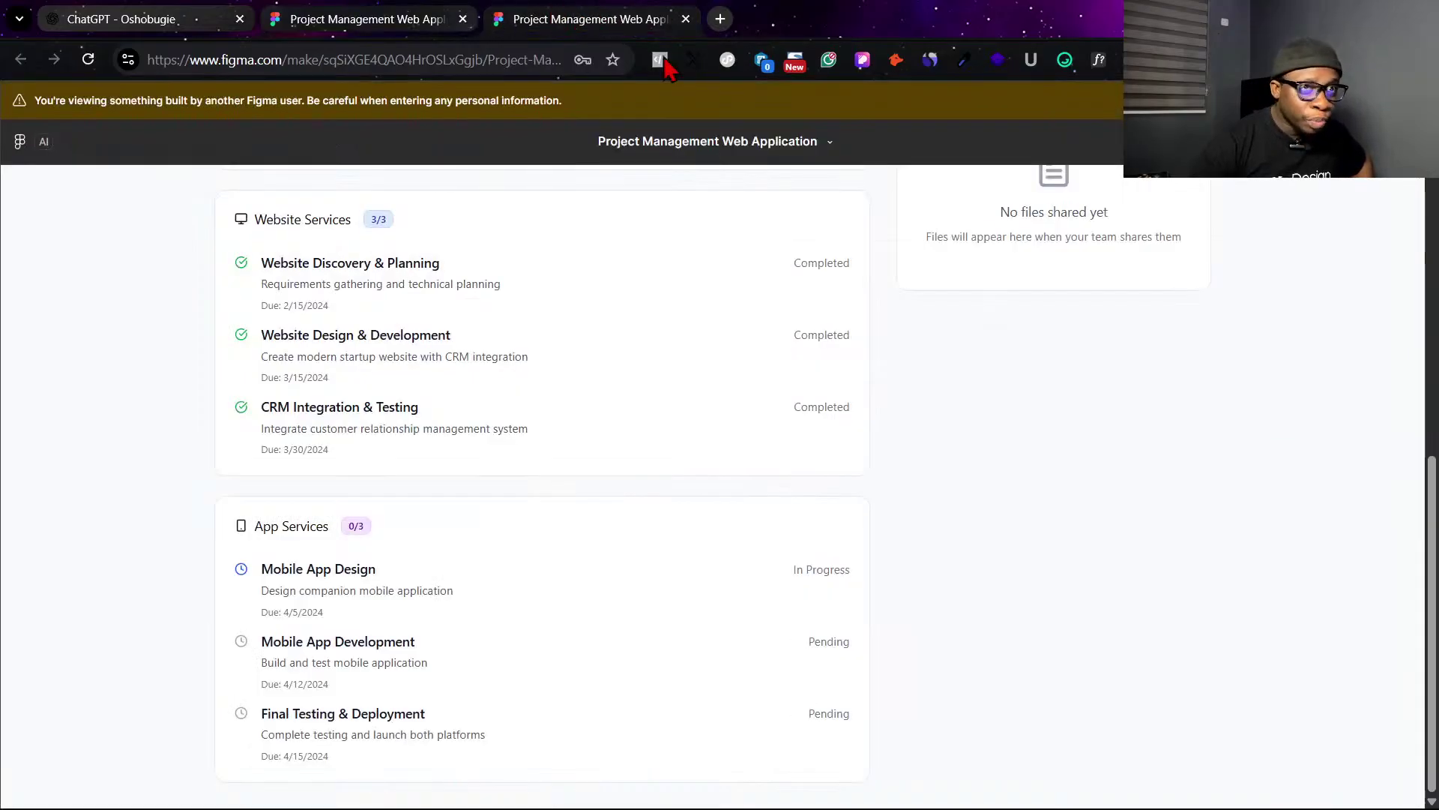
scroll(469, 514, up, 2)
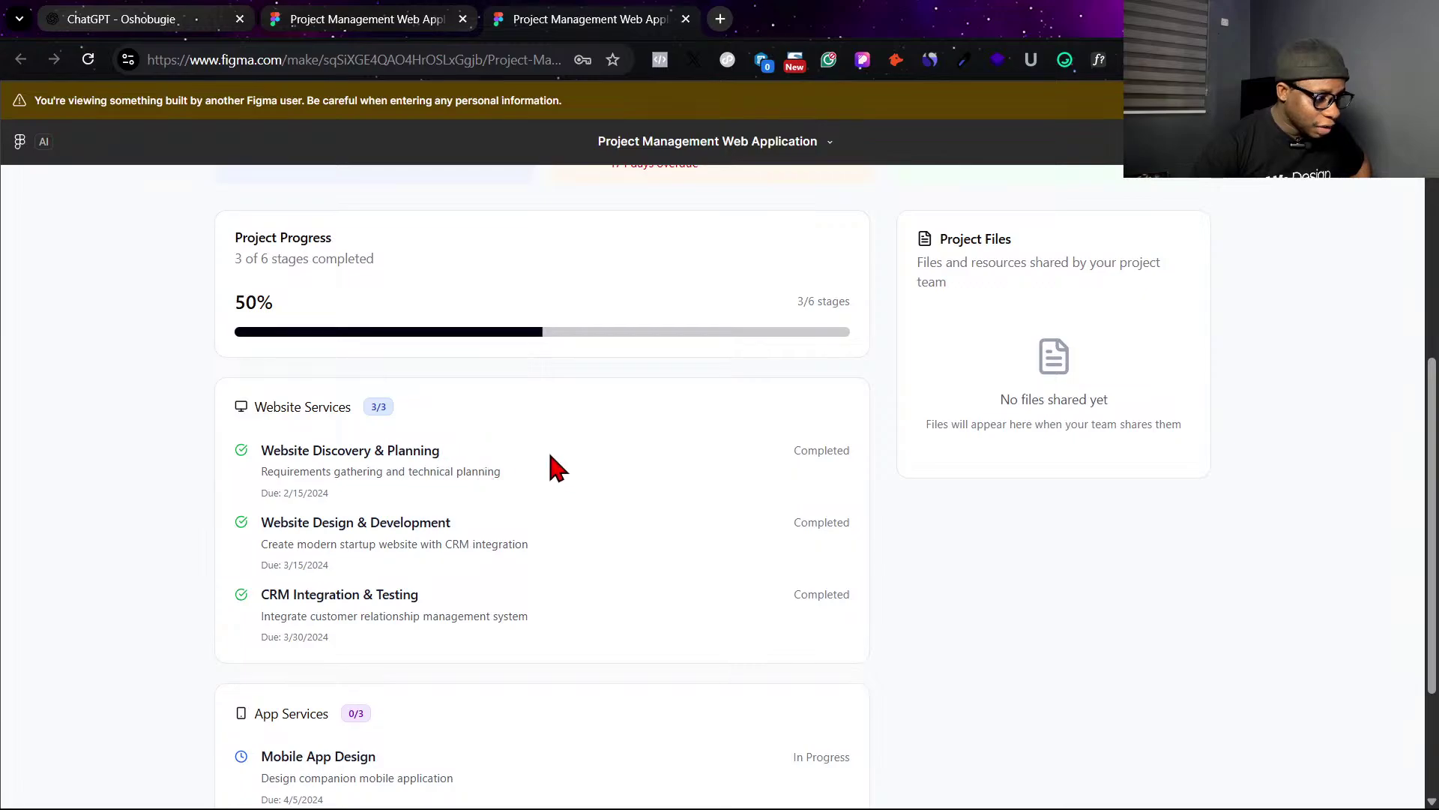
click(391, 17)
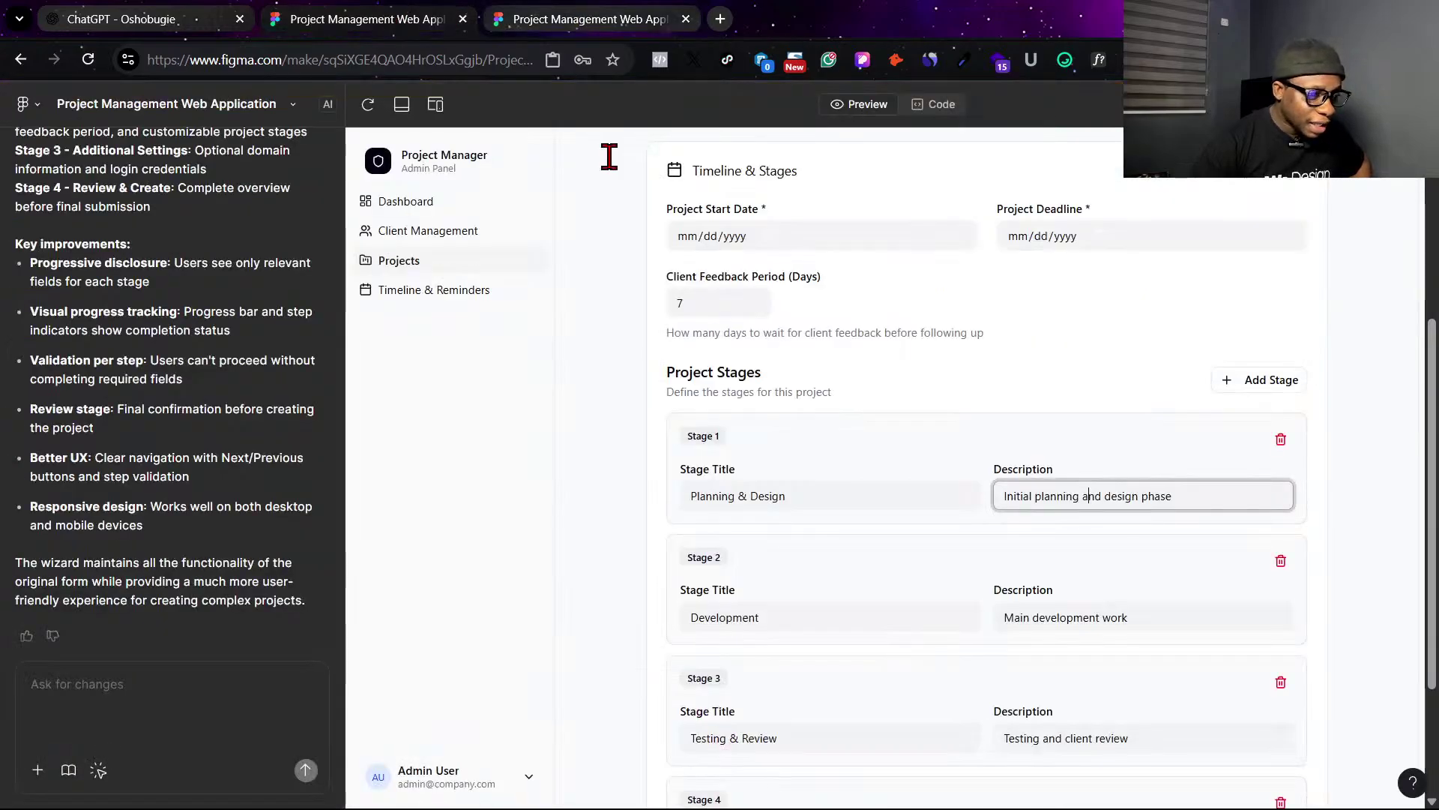
scroll(860, 427, up, 3)
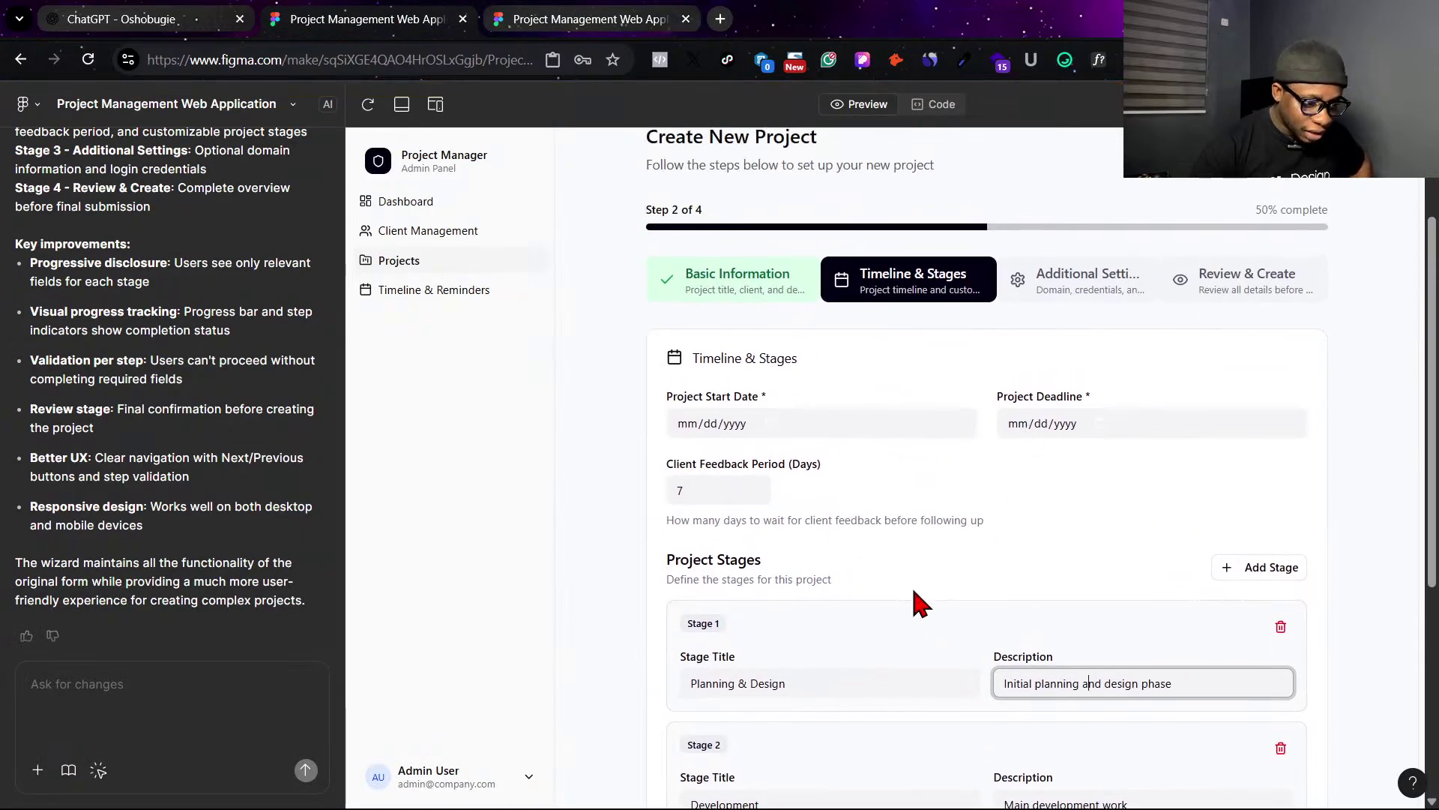
scroll(915, 601, down, 5)
scroll(915, 600, up, 7)
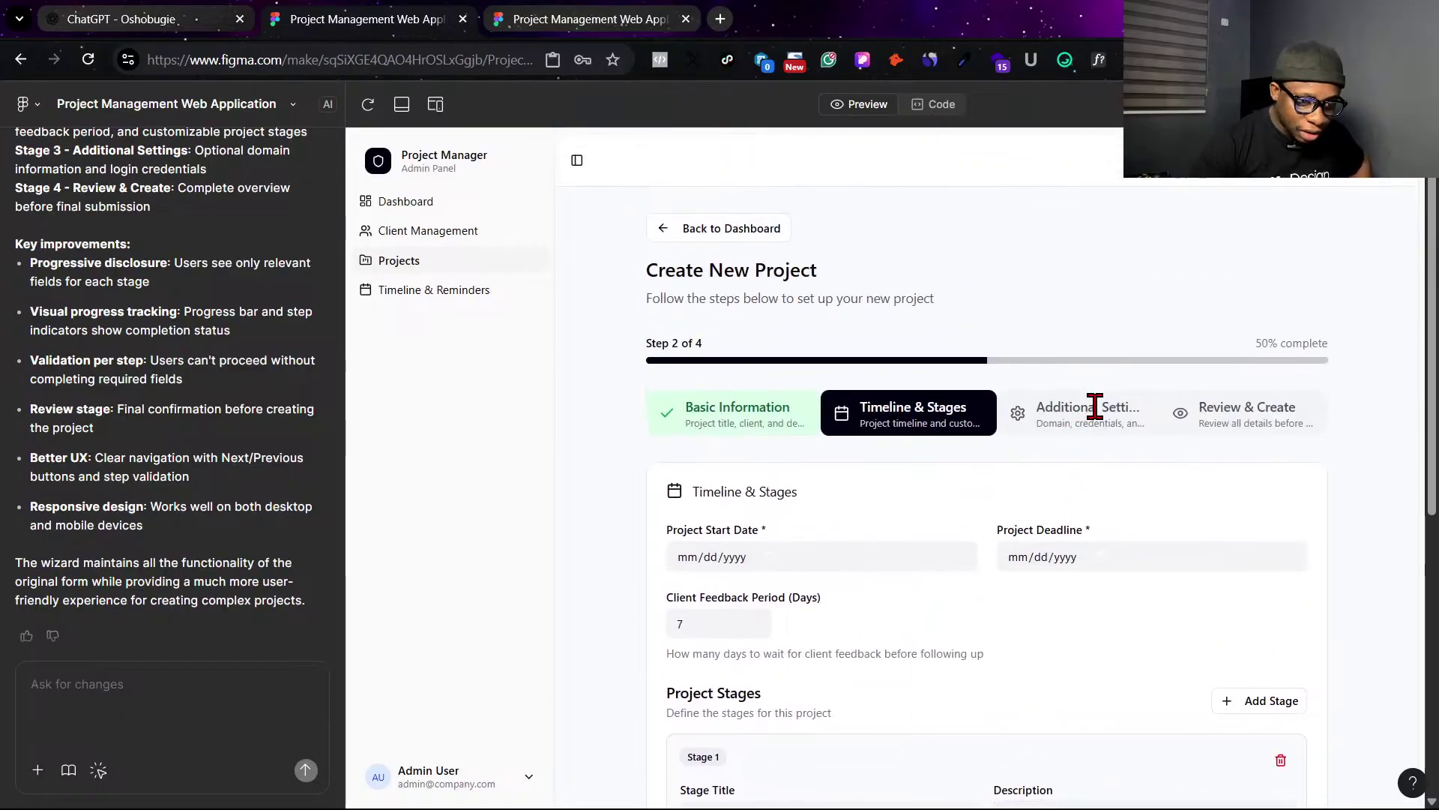
scroll(1087, 559, down, 5)
scroll(819, 295, up, 2)
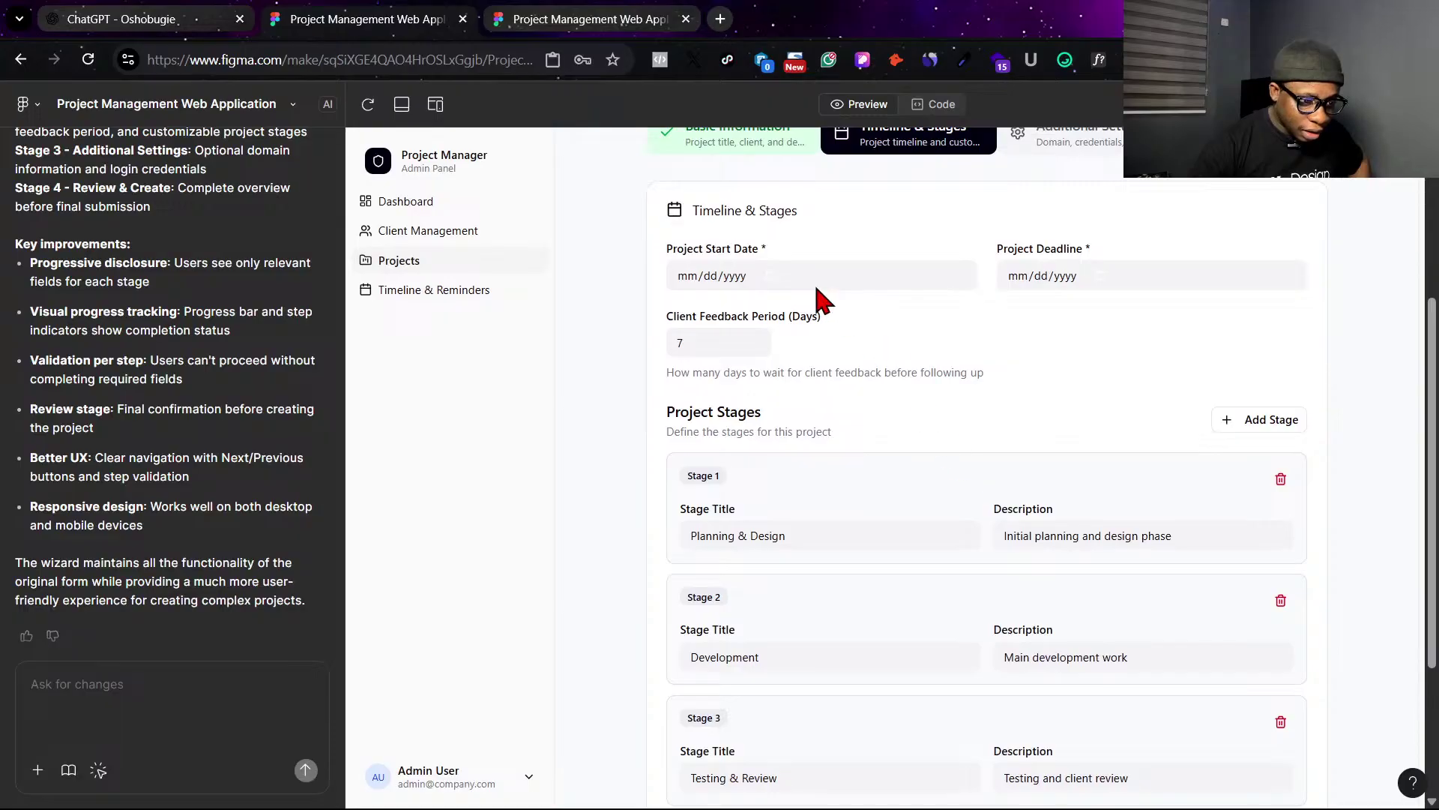
Set the project start date to 08/29/2025 and the project deadline to 07/28/2025, and focus the client feedback period.
click(779, 284)
click(821, 476)
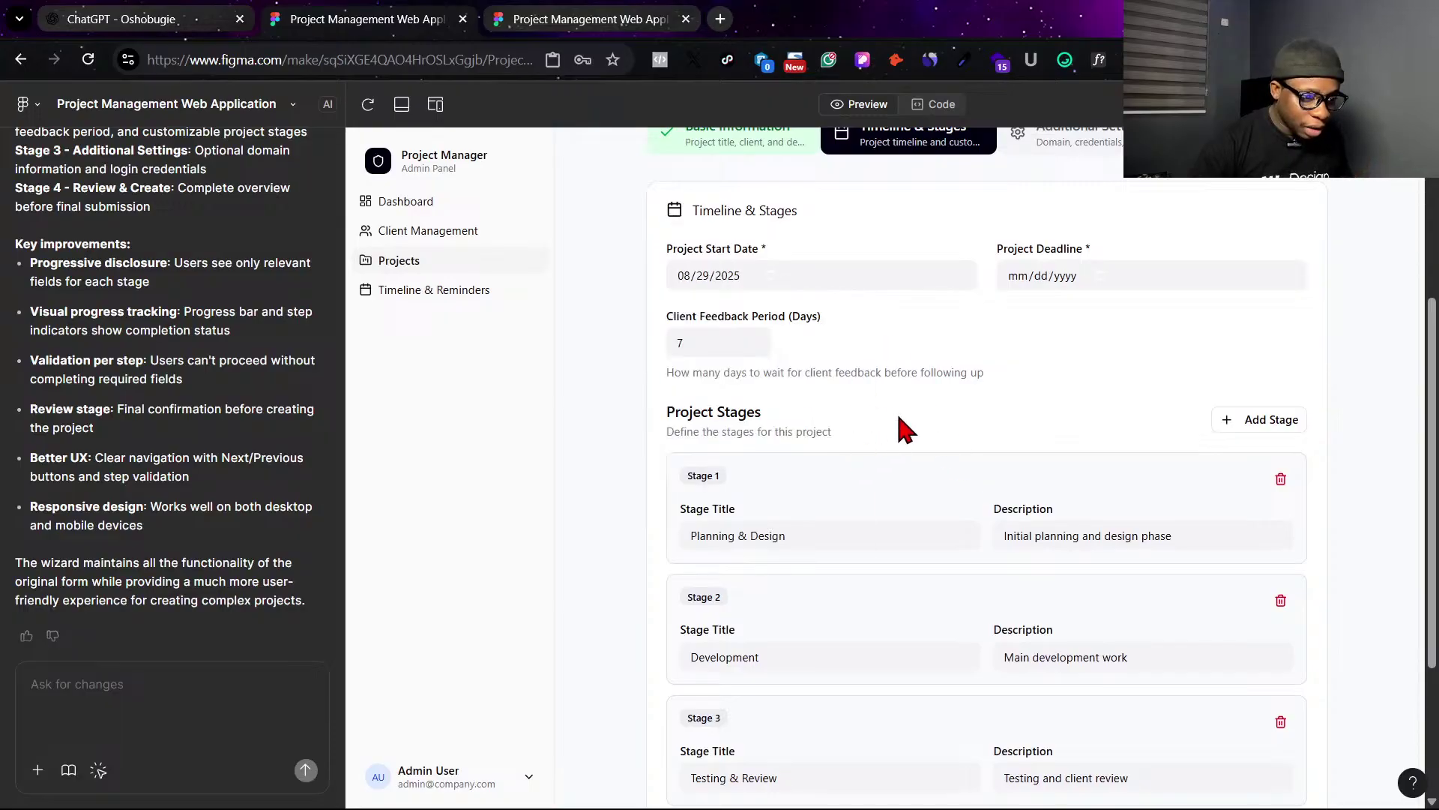
click(1098, 285)
click(1059, 374)
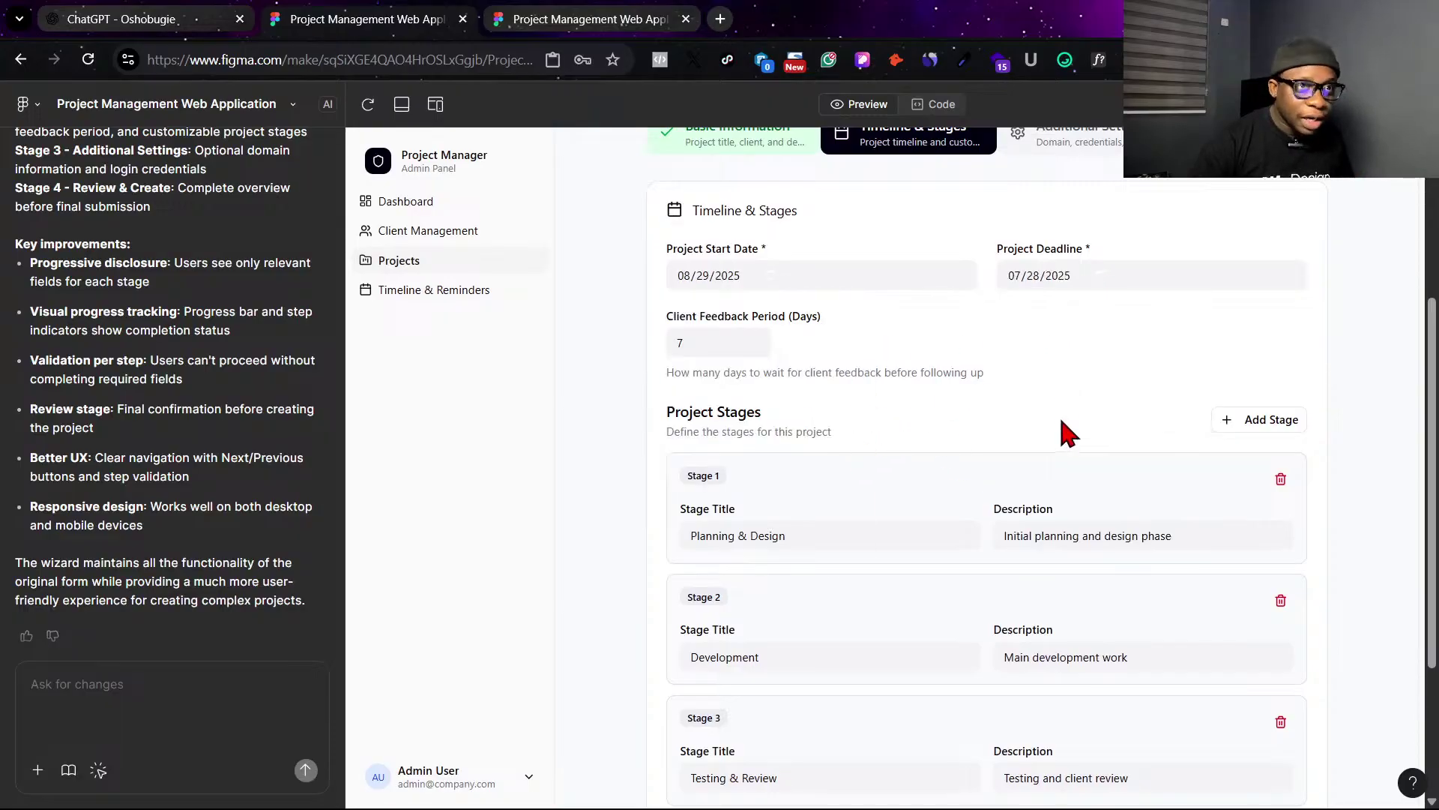
click(713, 349)
Advance the project form to Additional Settings and go back to the Timeline & Stages step.
scroll(884, 427, down, 3)
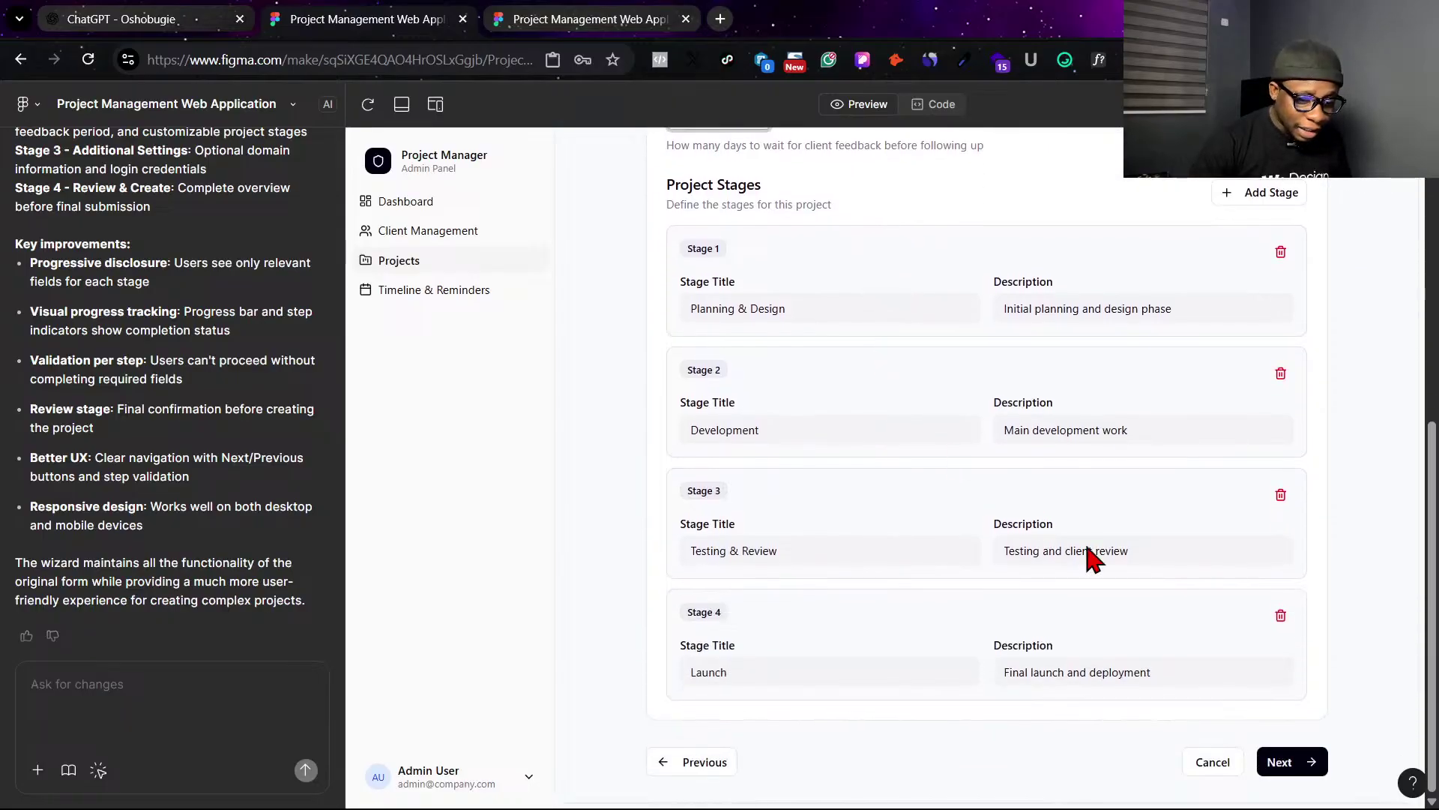
click(1295, 751)
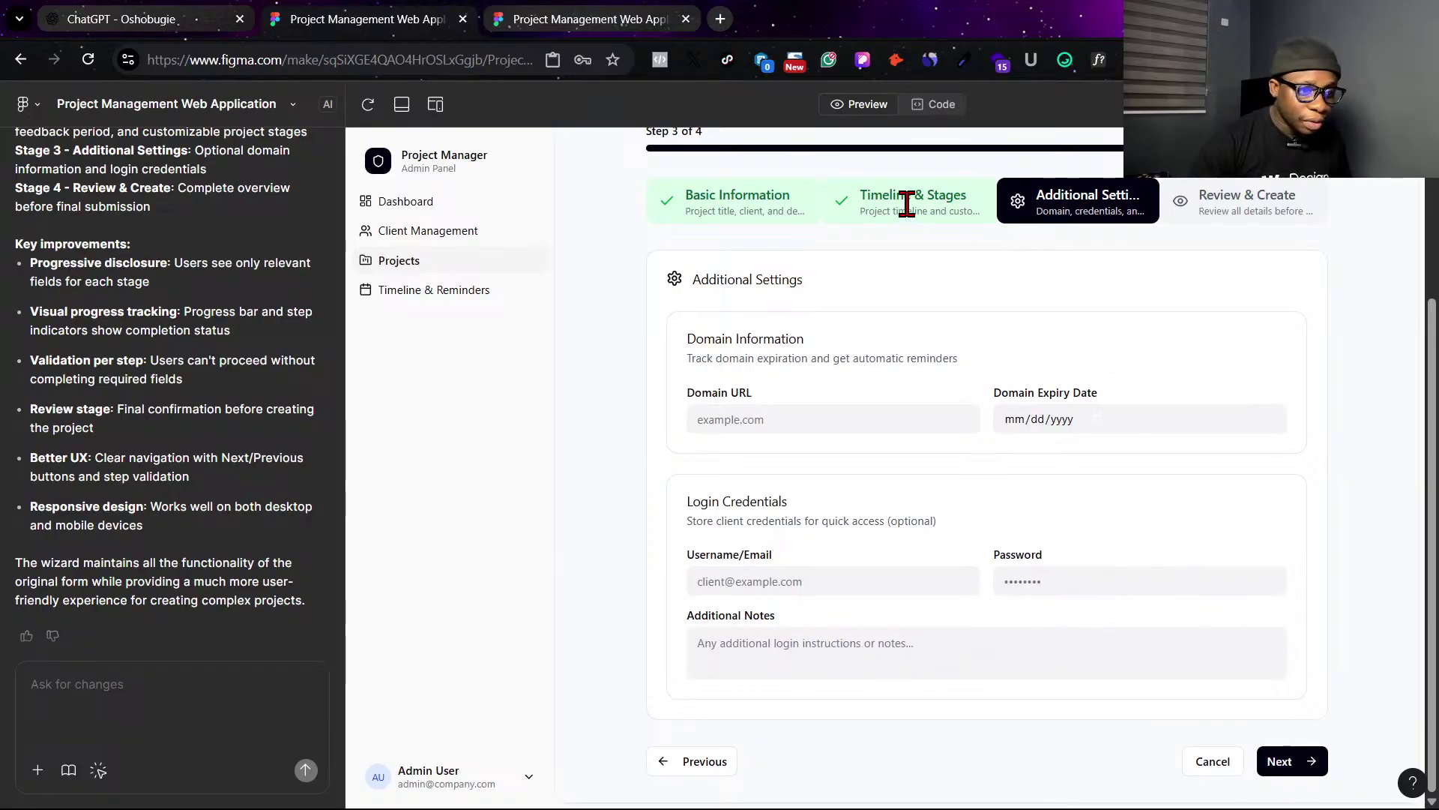
click(691, 760)
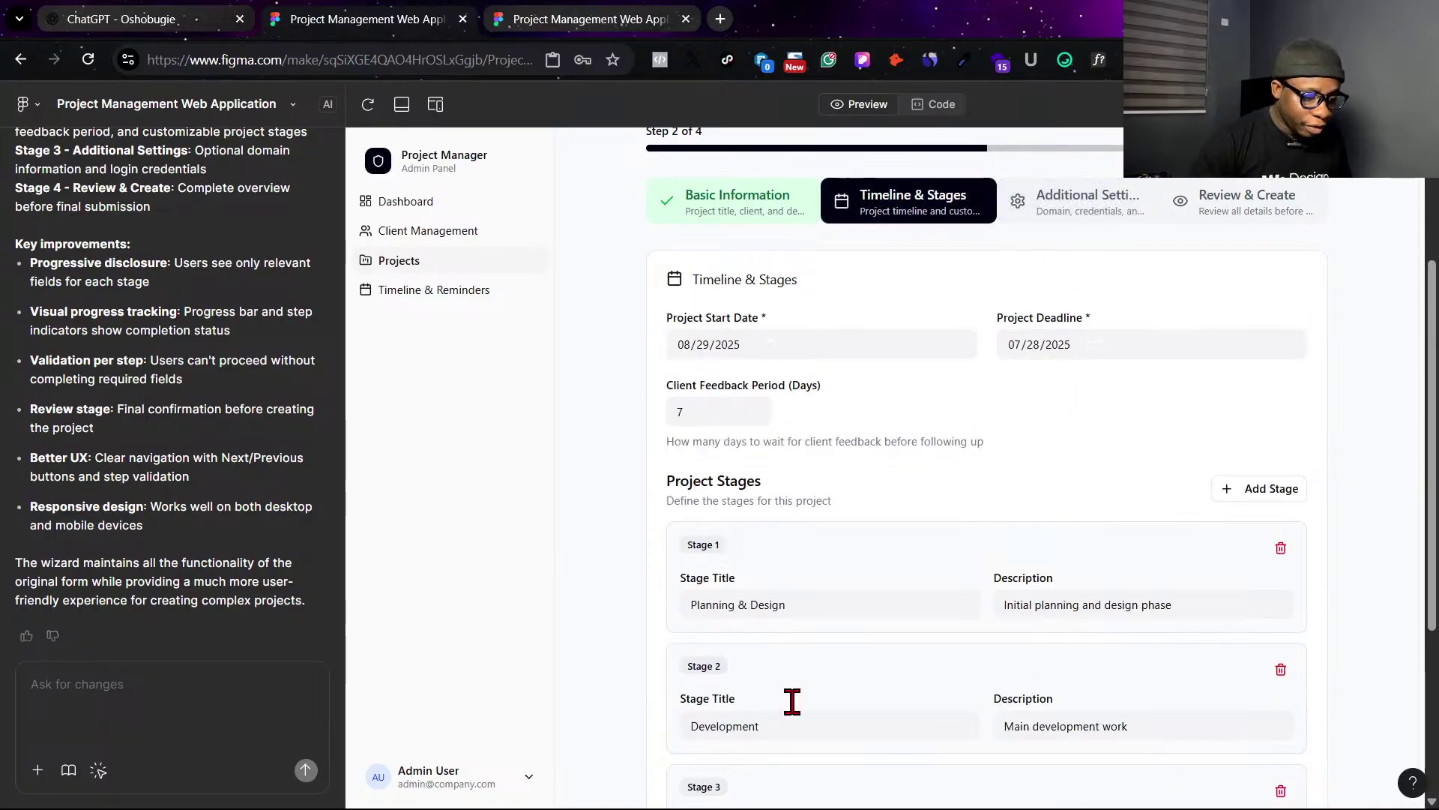
scroll(867, 407, down, 2)
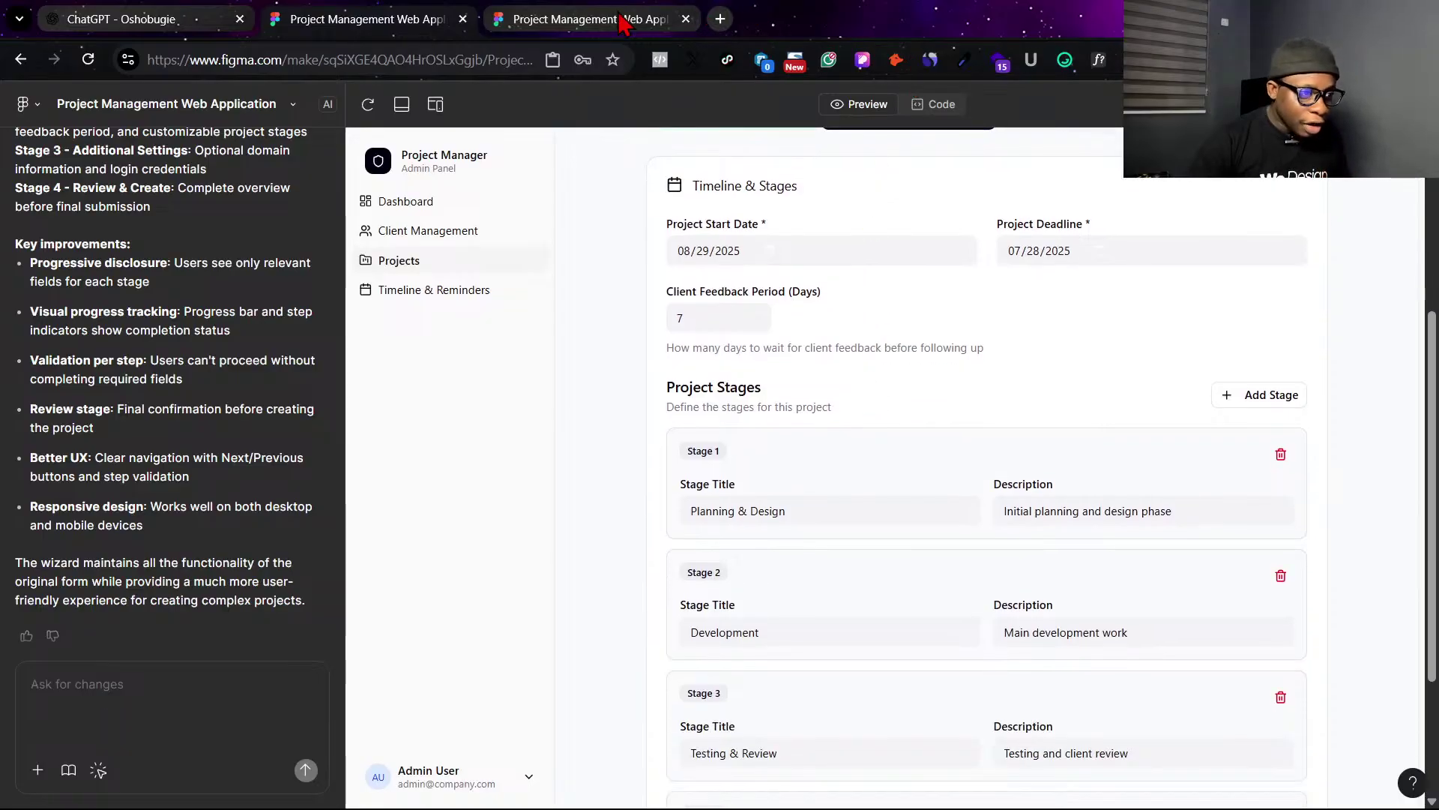
Examine how the client's project view groups stages under Website Services and App Services, and compare with the form's Project Stages.
click(621, 22)
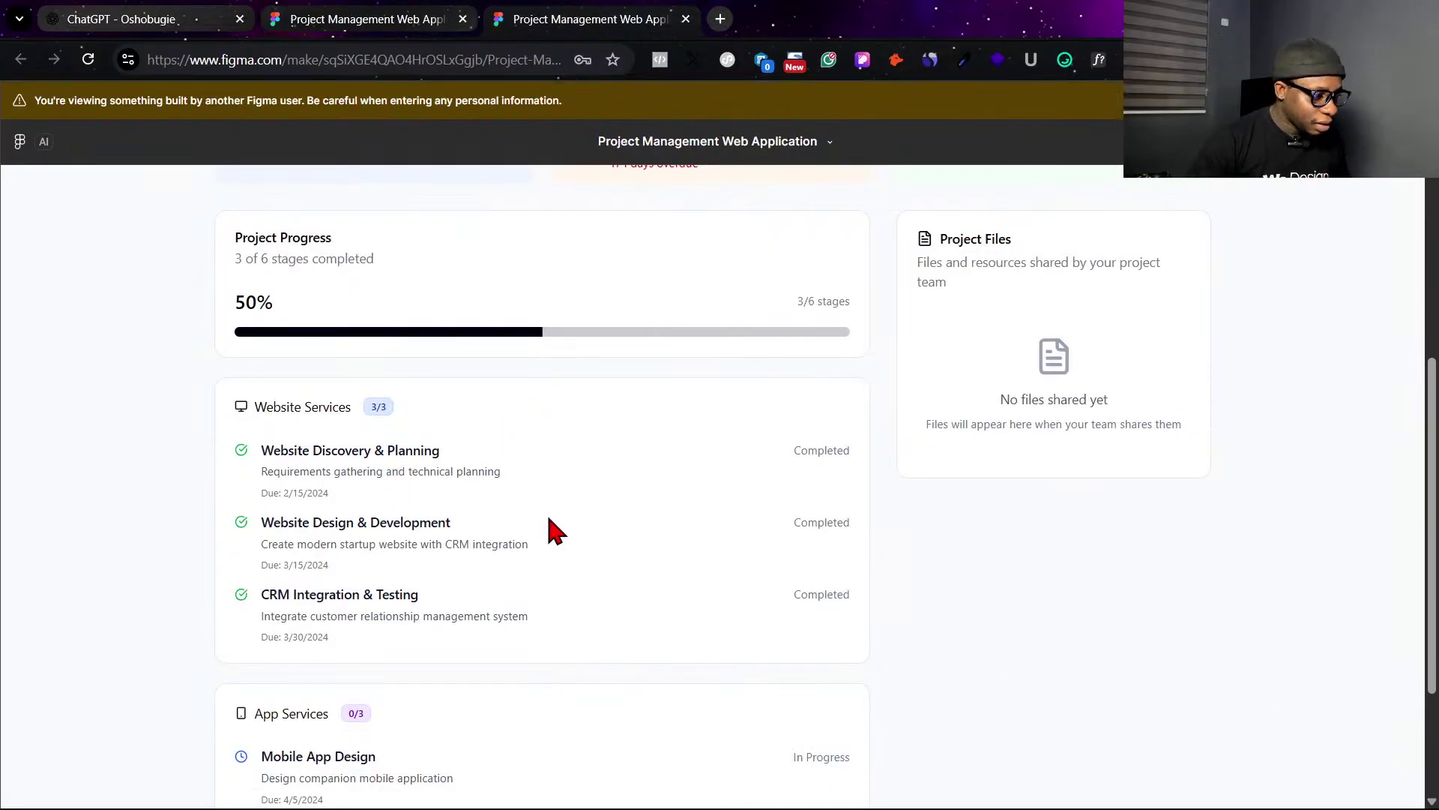
scroll(555, 531, down, 3)
scroll(555, 530, up, 3)
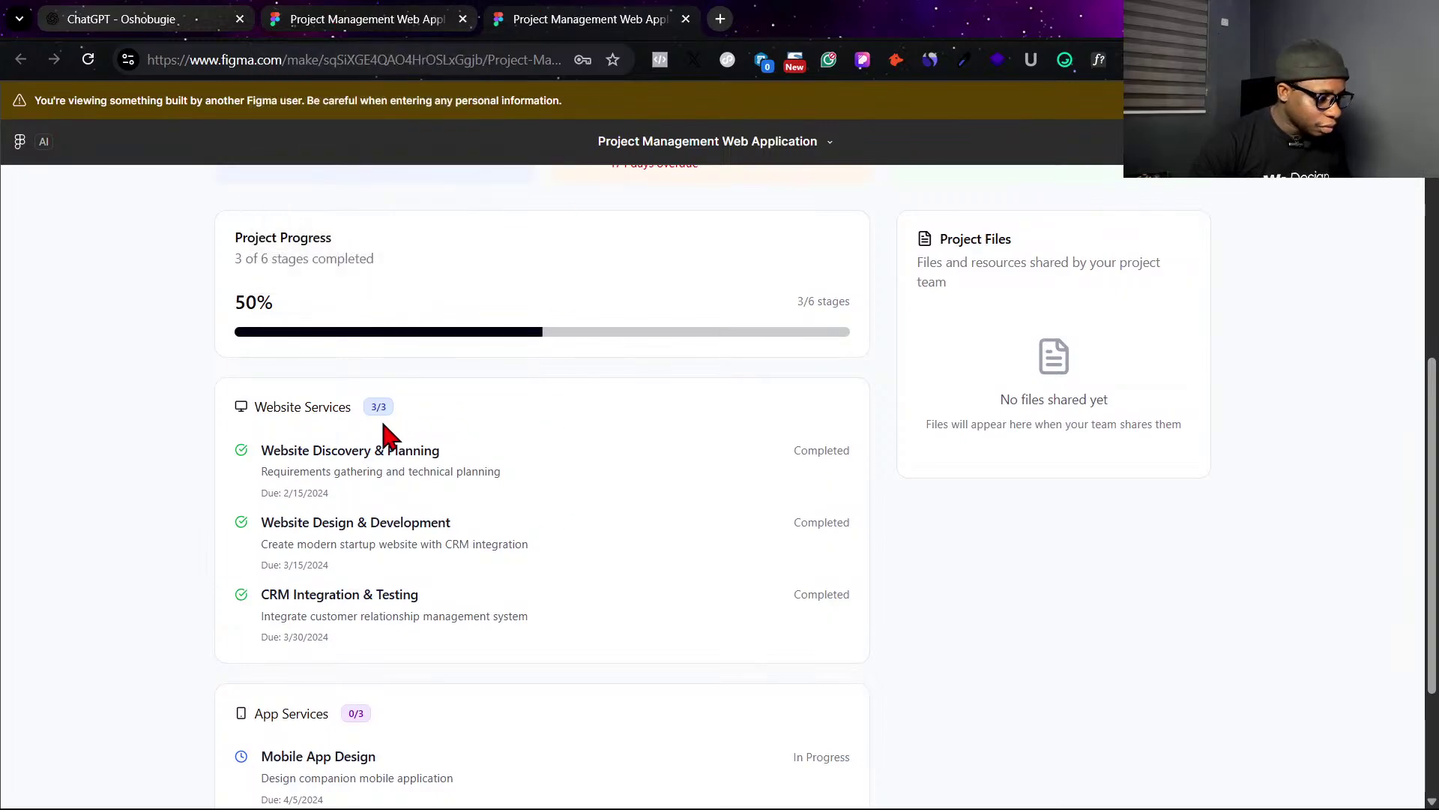
scroll(388, 440, down, 3)
scroll(387, 409, up, 3)
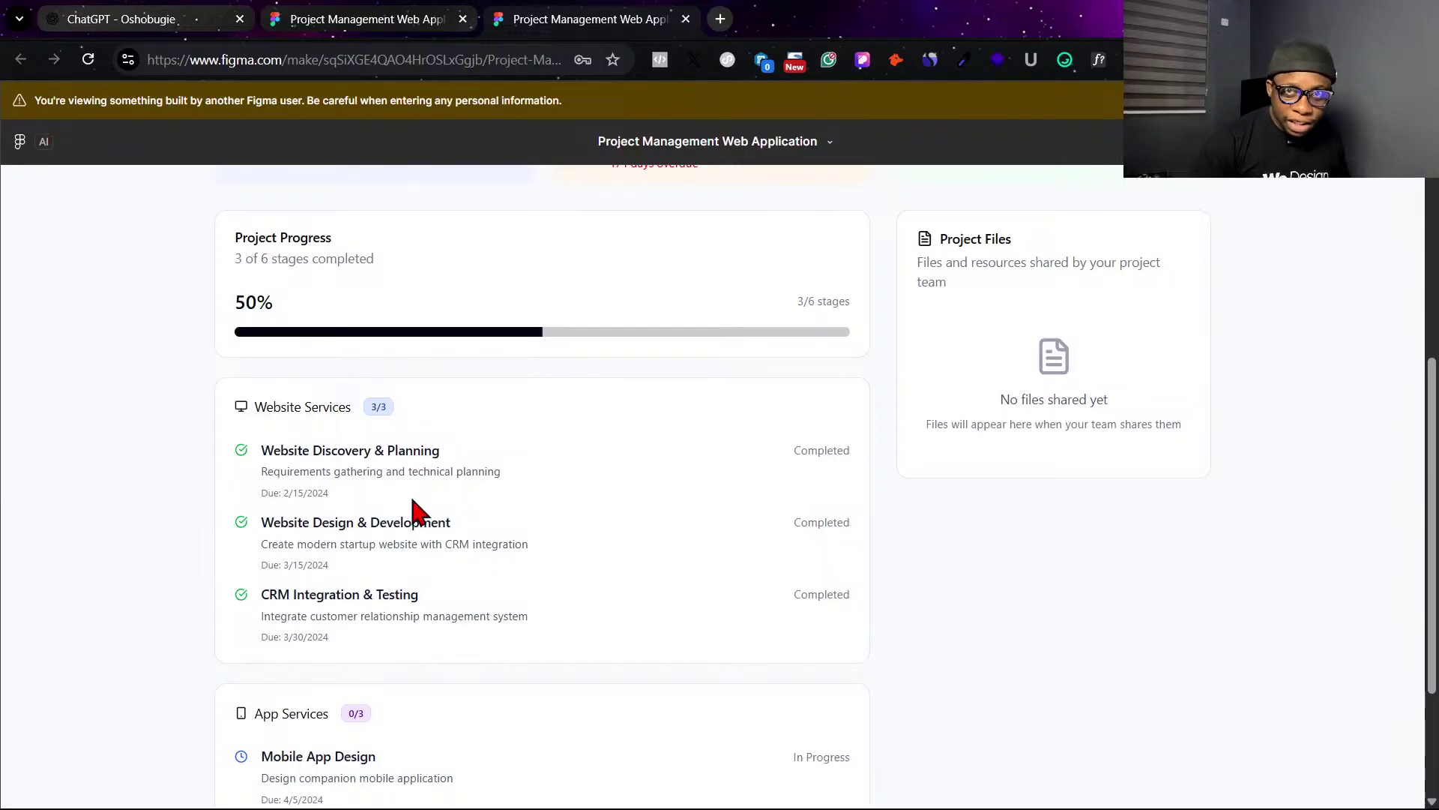
click(354, 21)
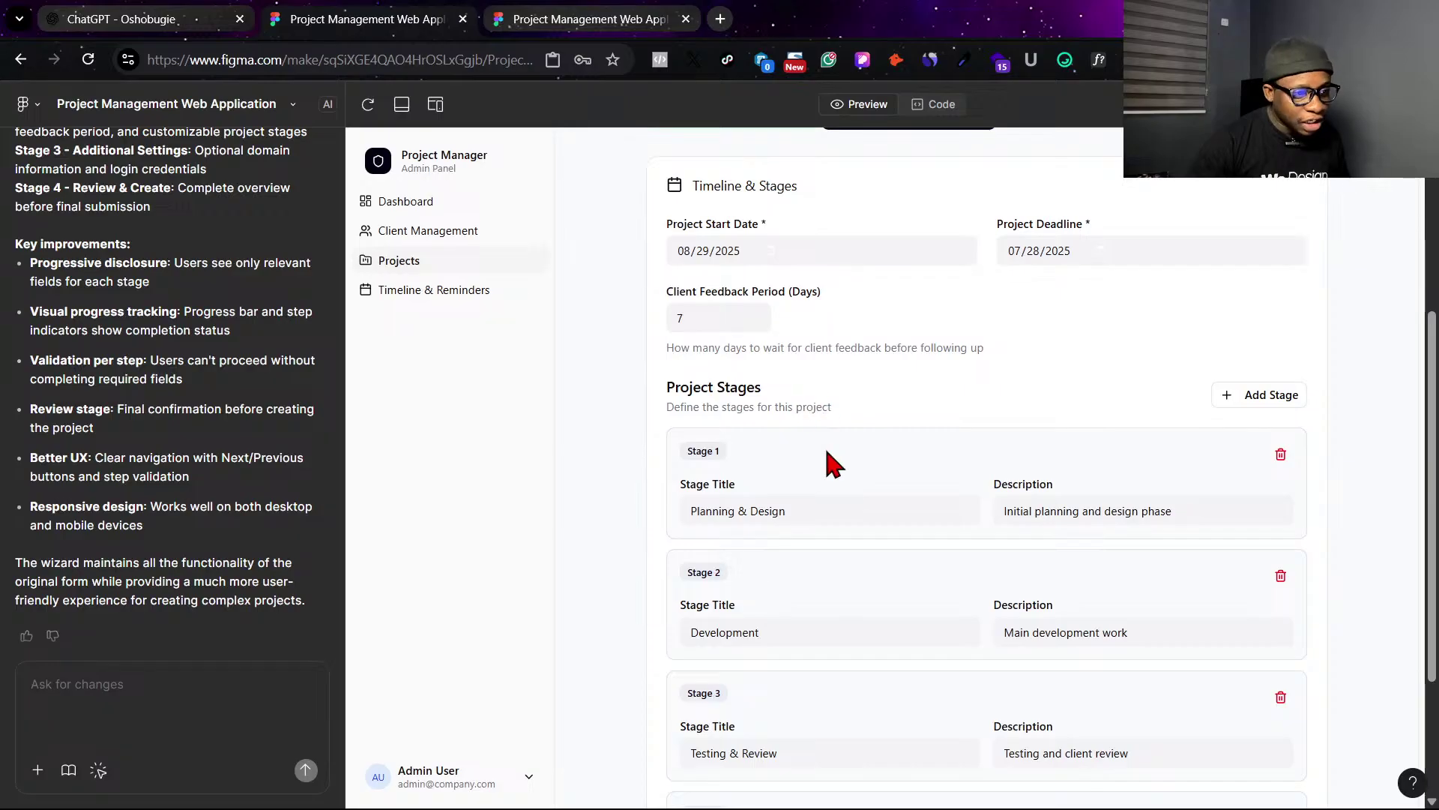
scroll(887, 578, down, 3)
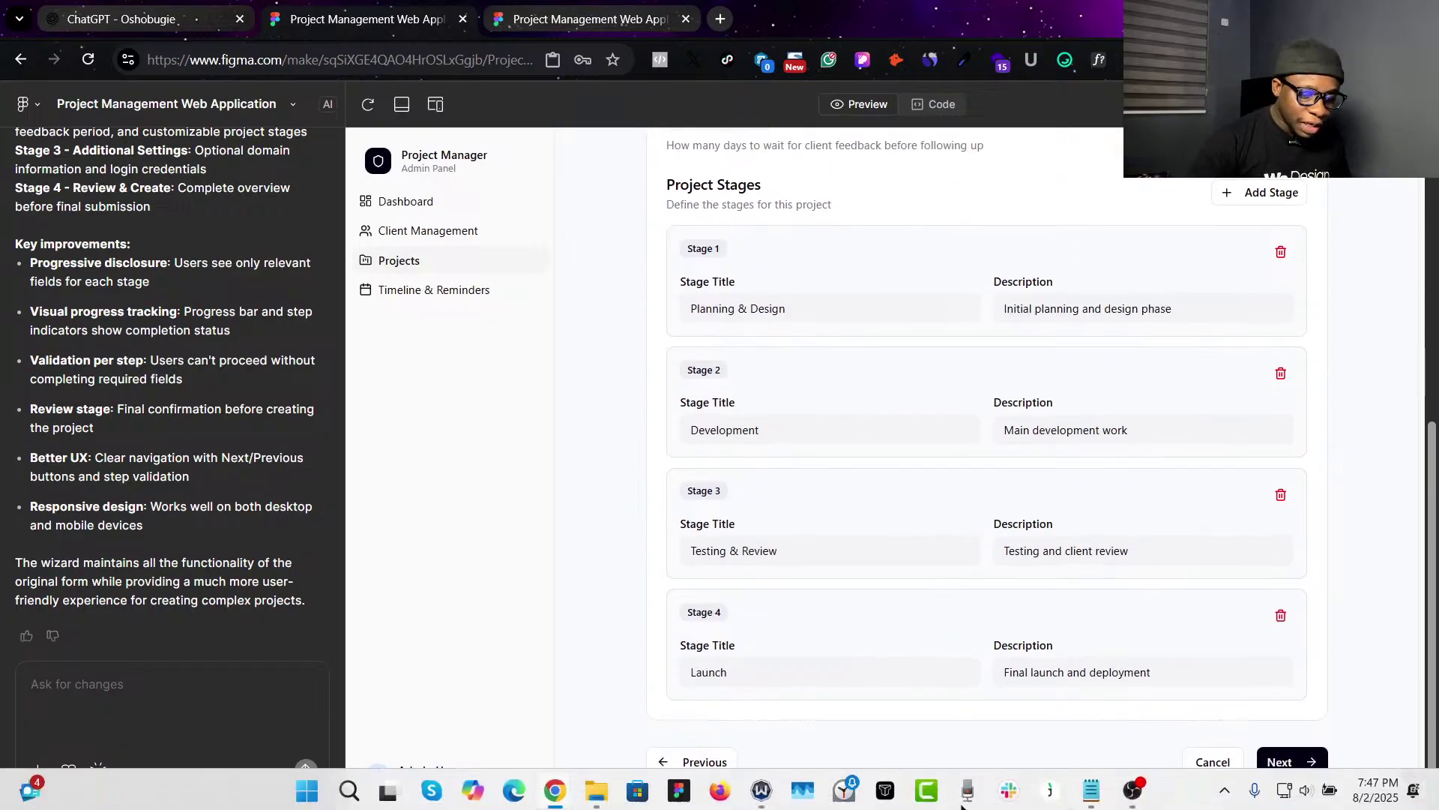
Start a change prompt for Figma Make with "In create a project, we need to have".
click(220, 667)
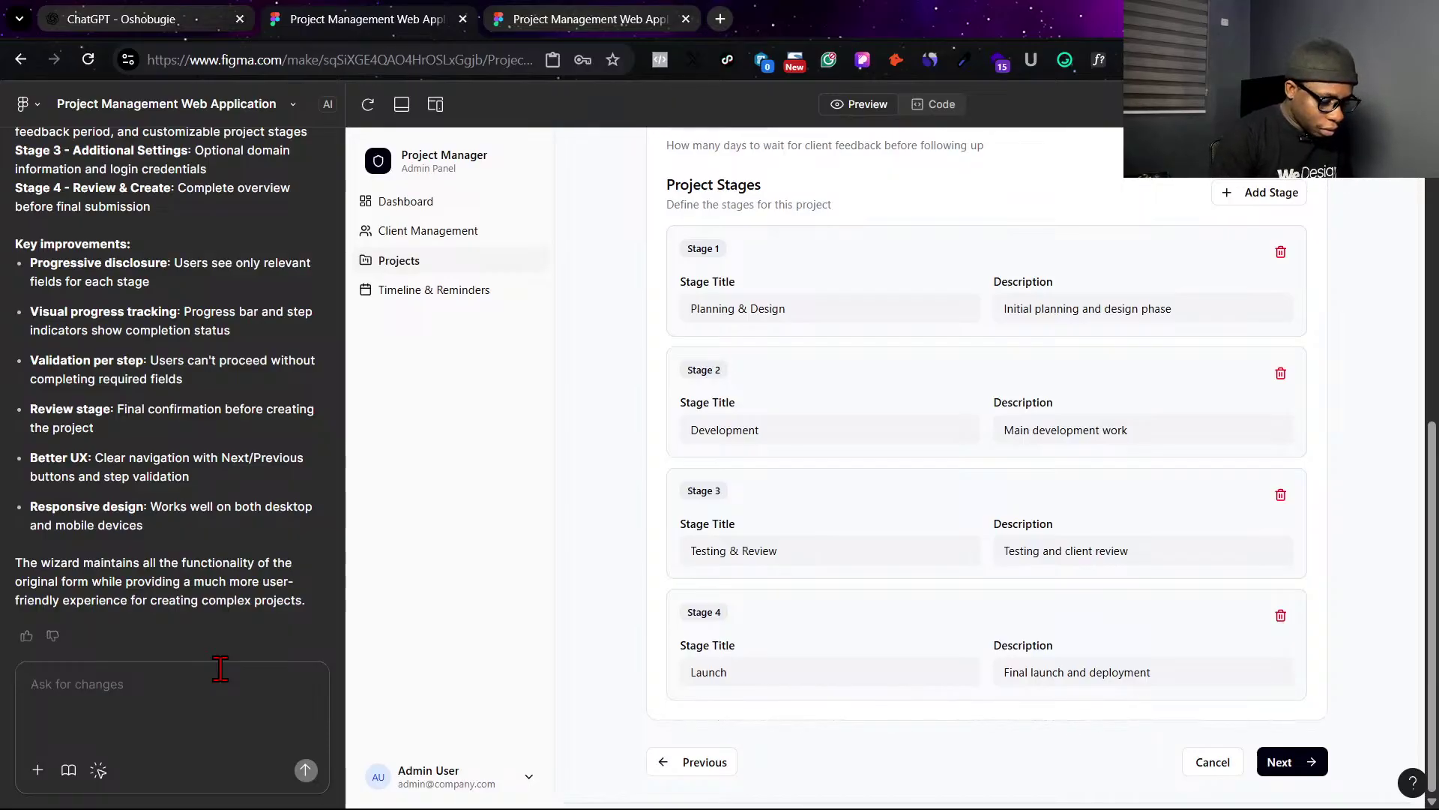
text(In)
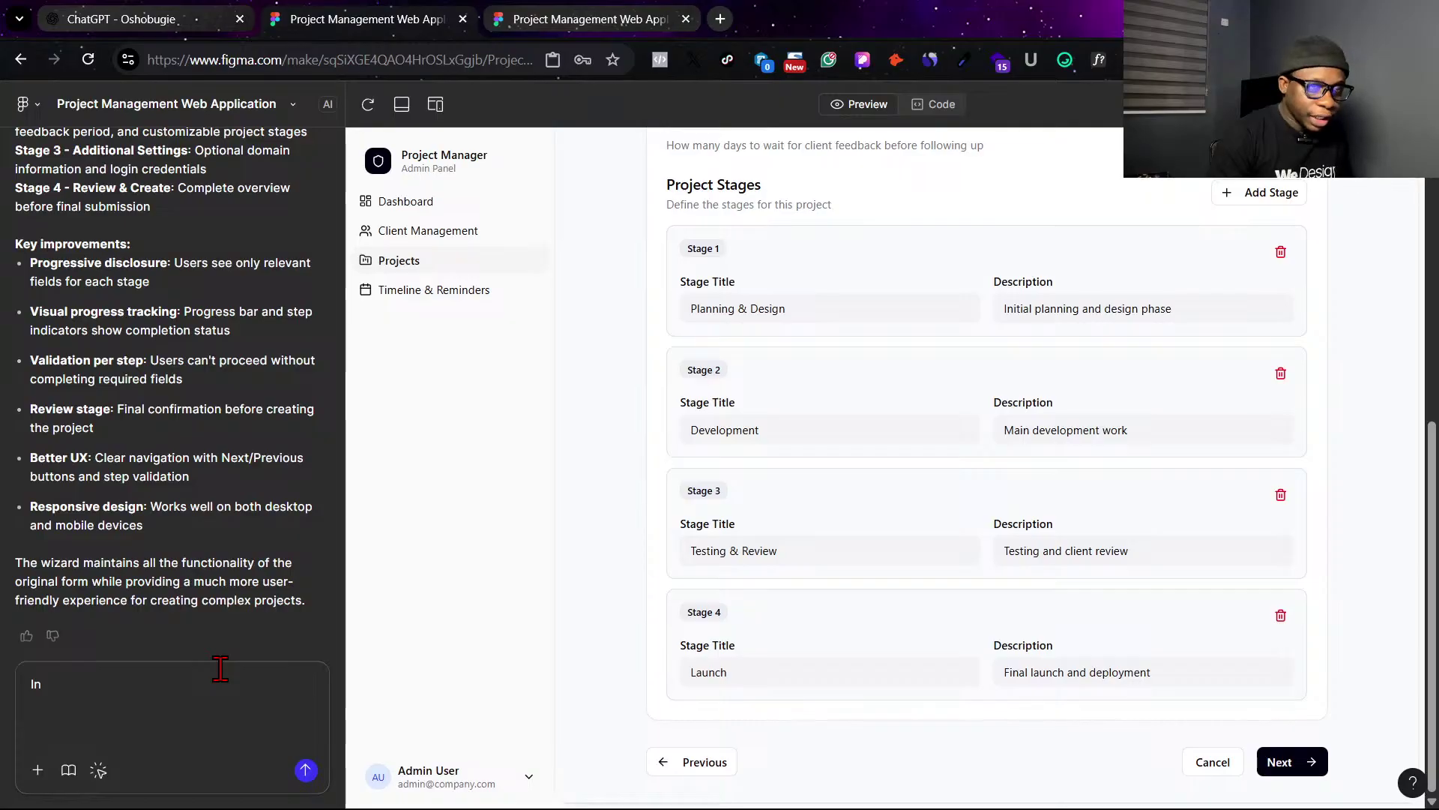
text( project)
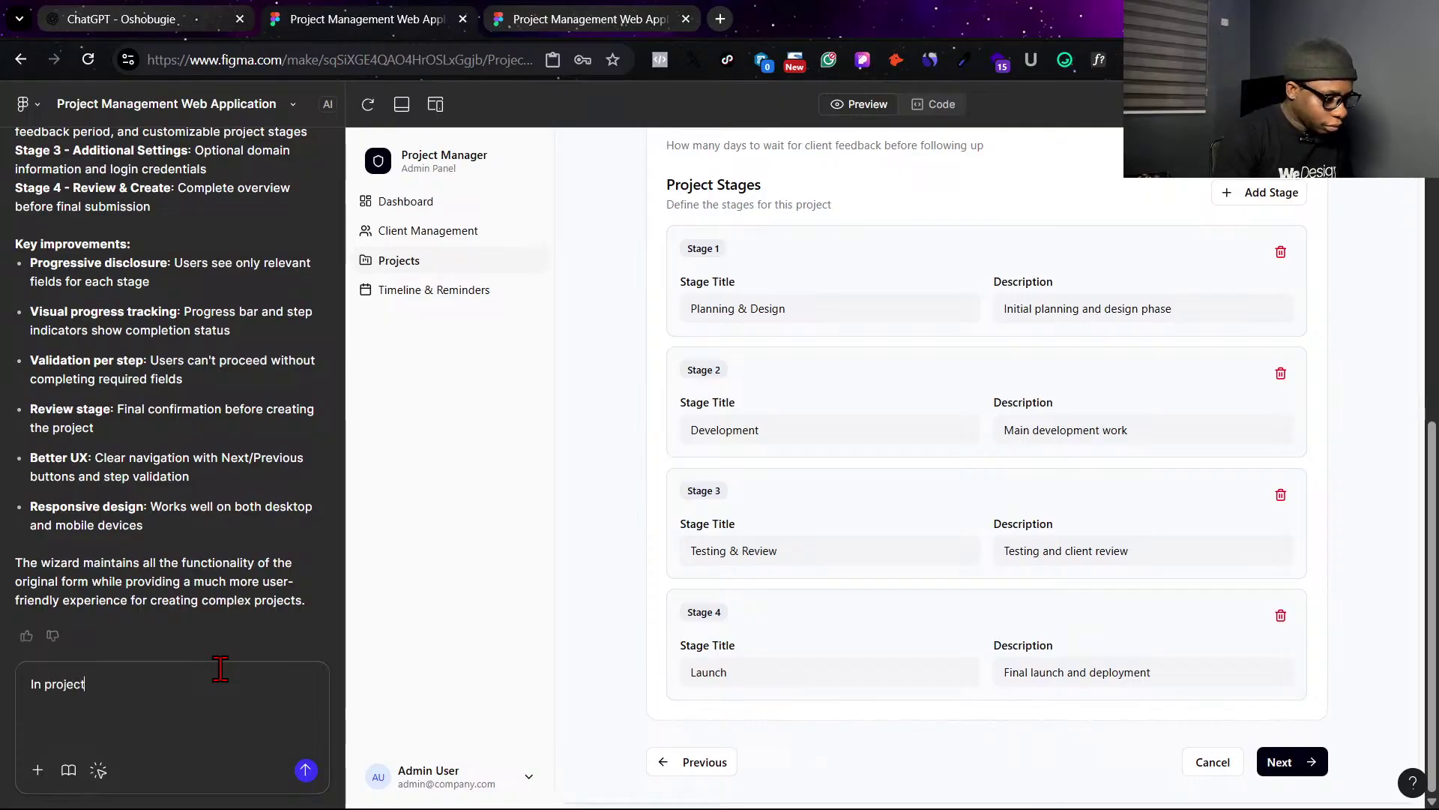
scroll(545, 517, up, 3)
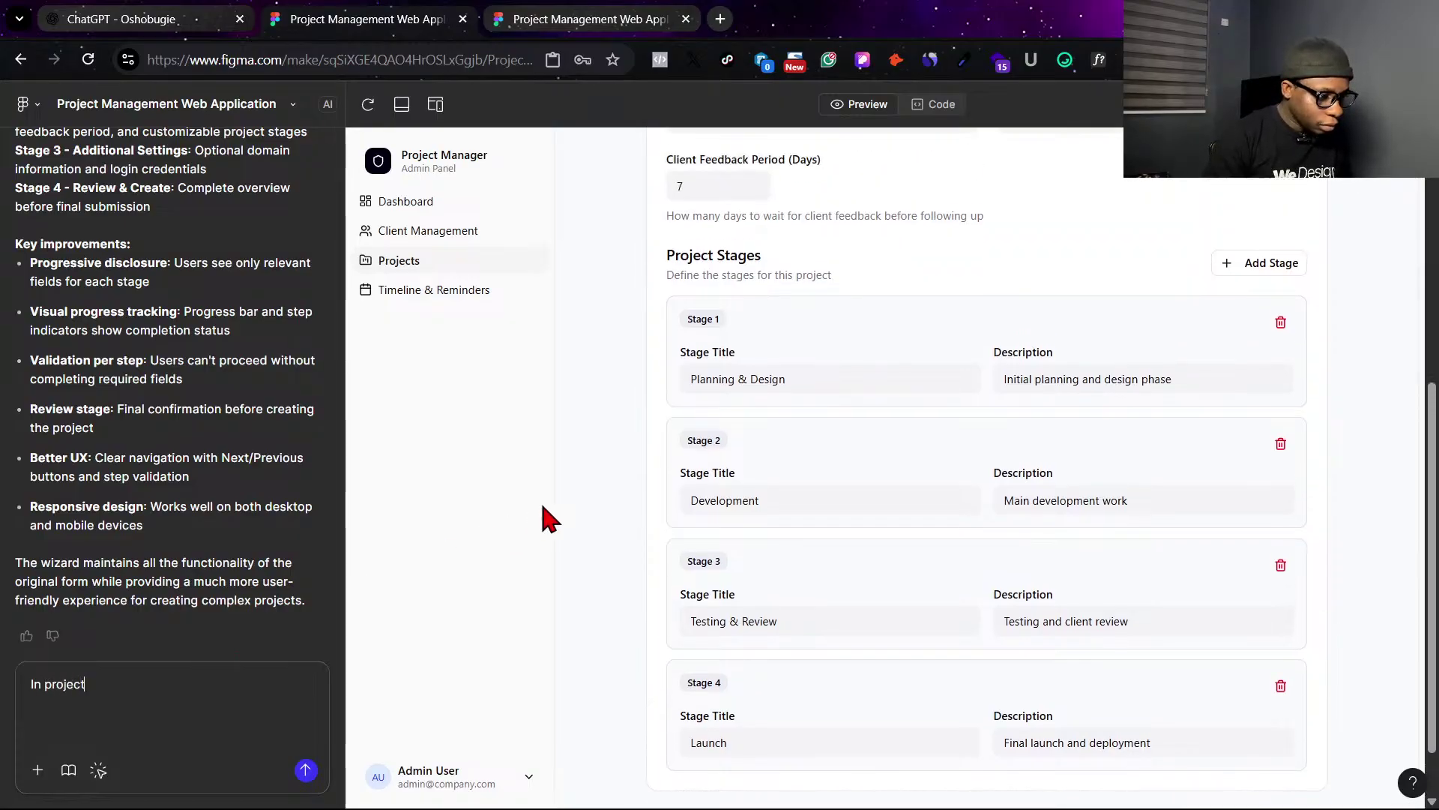
triple_click(85, 686)
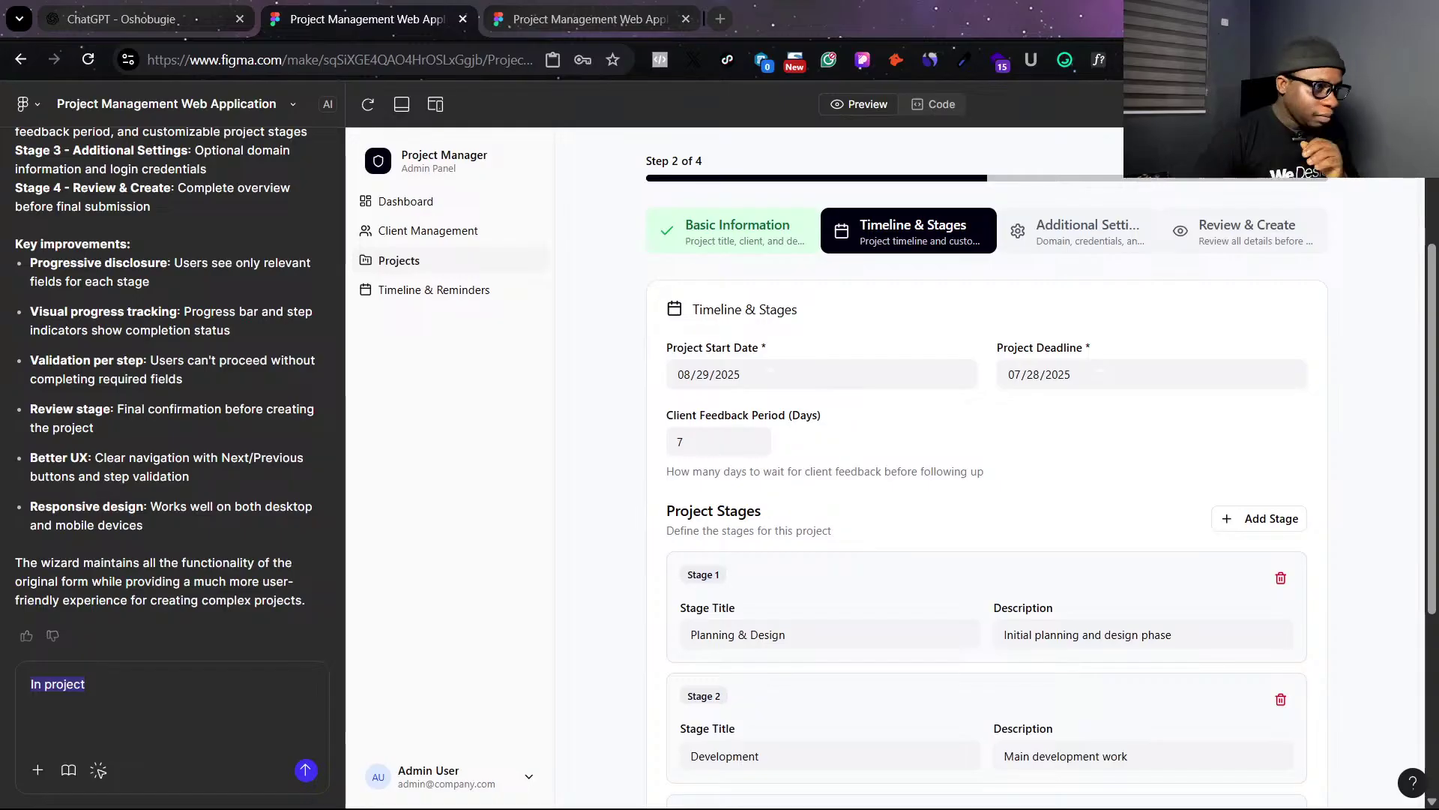
click(149, 672)
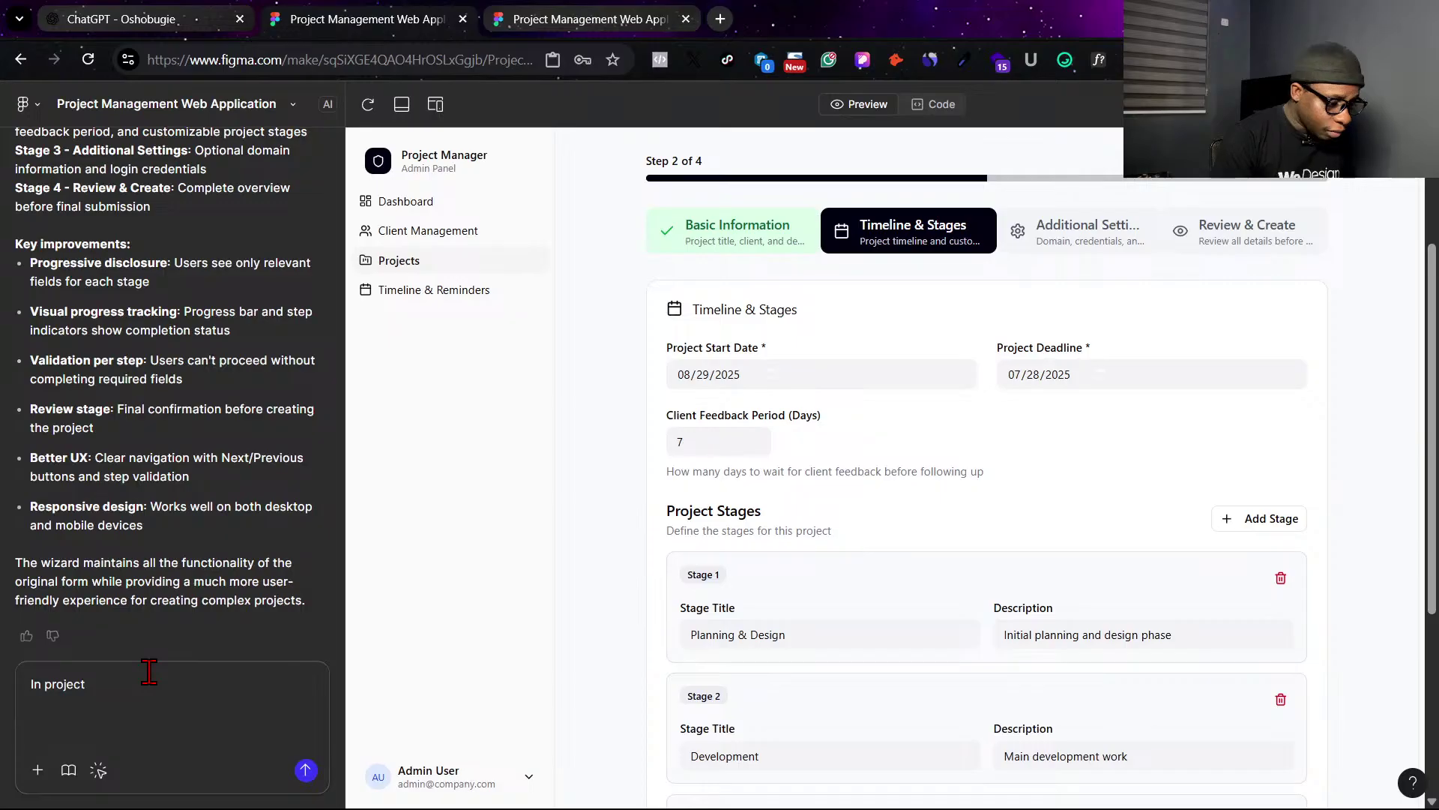
key(ctrl+BackSpace)
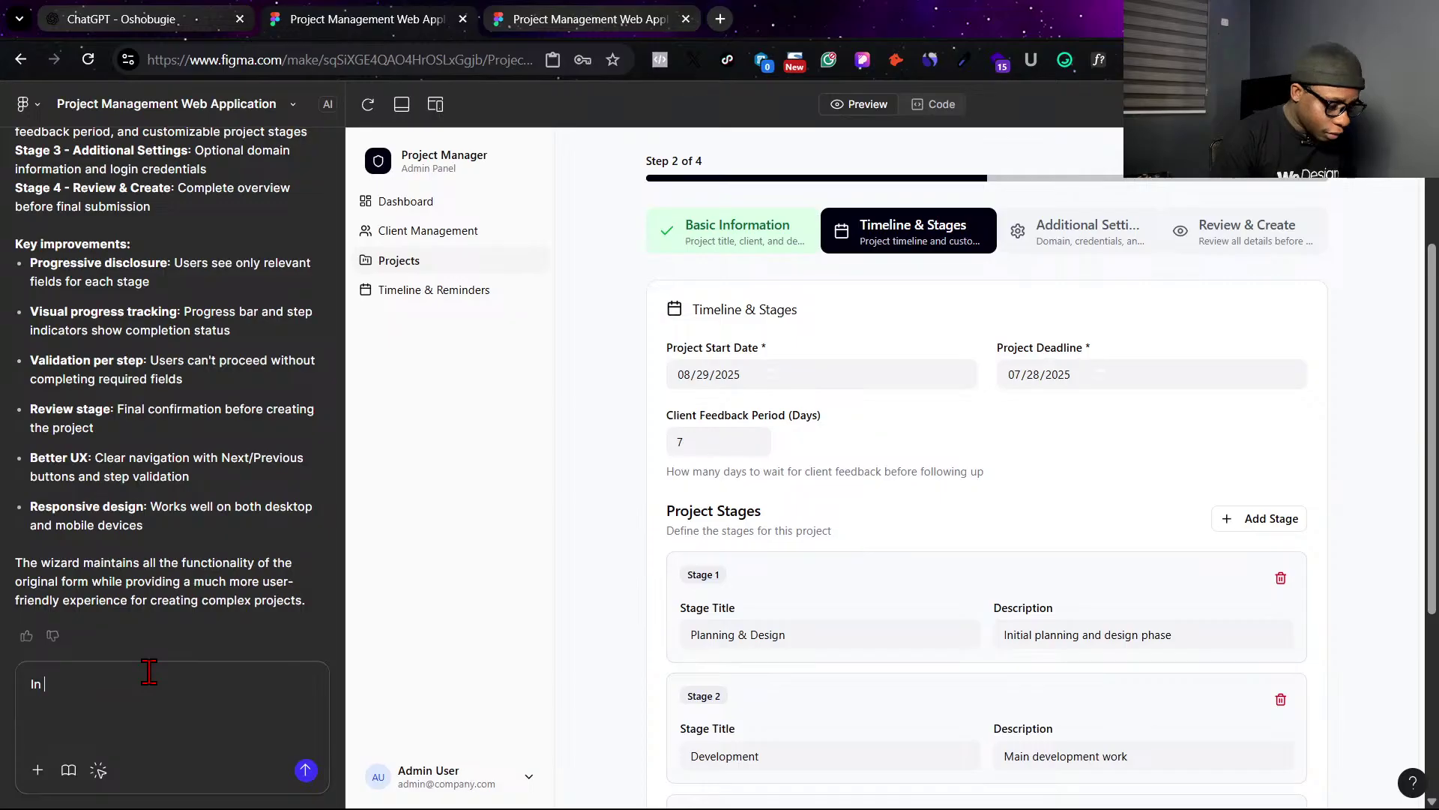
text(create )
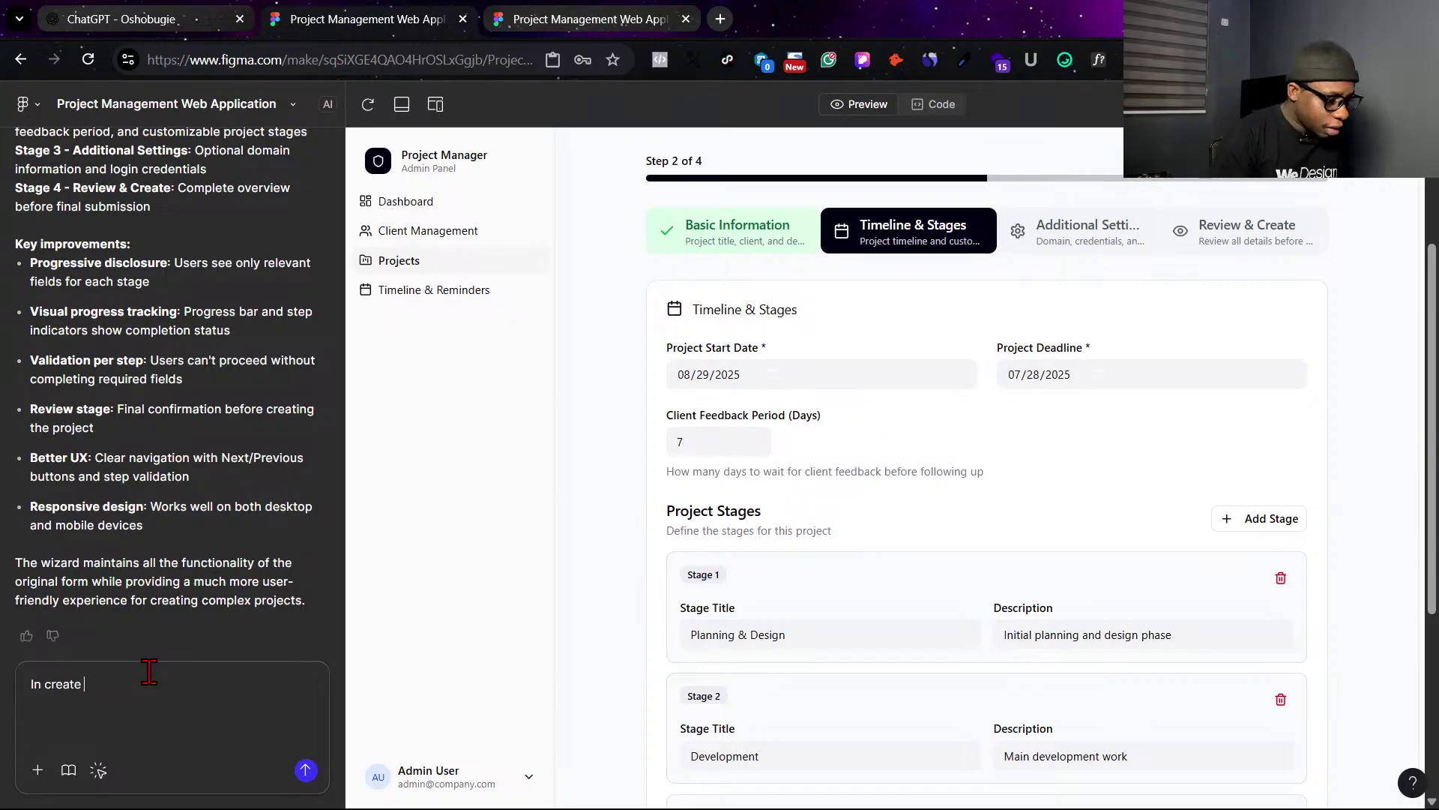
text(a pr)
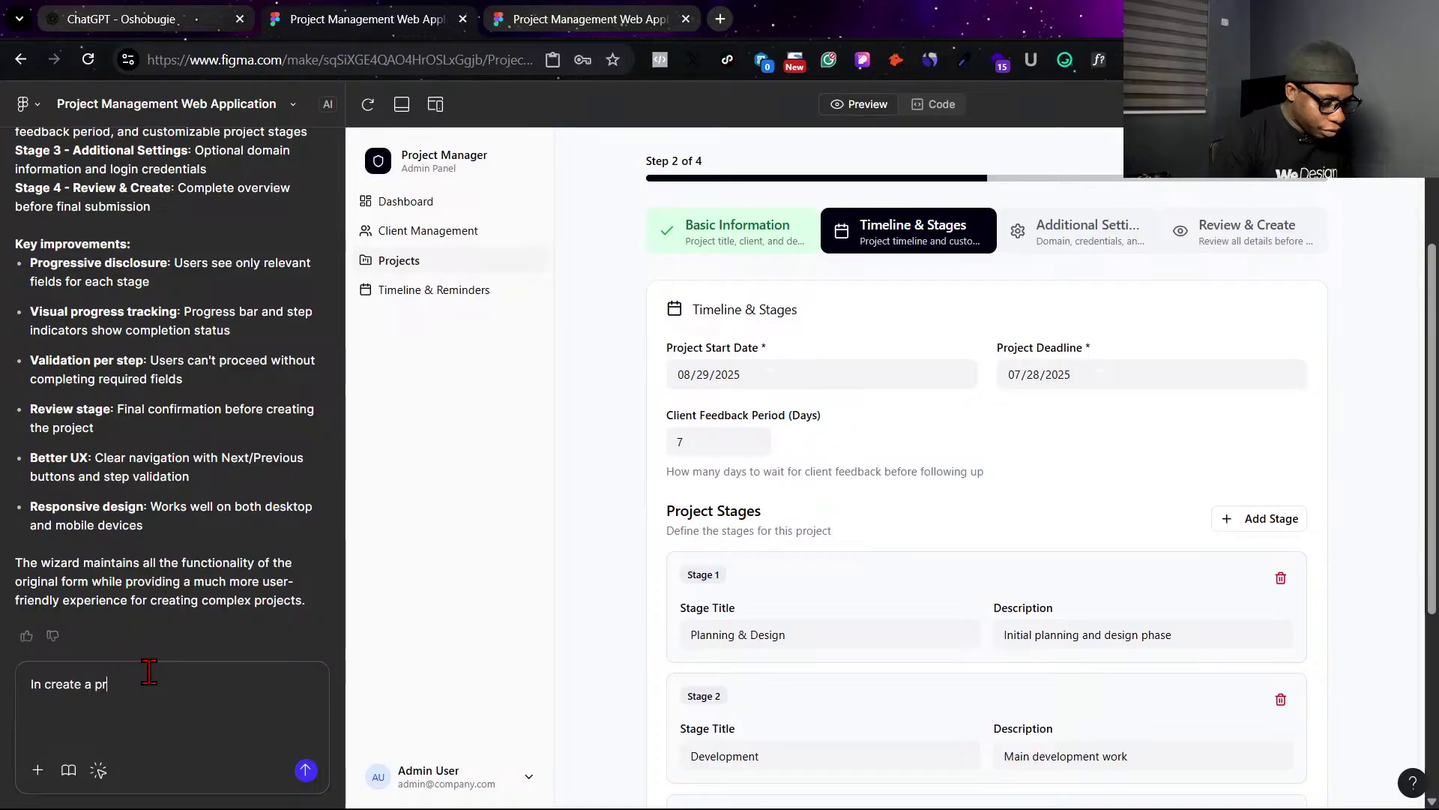
text(oject, we)
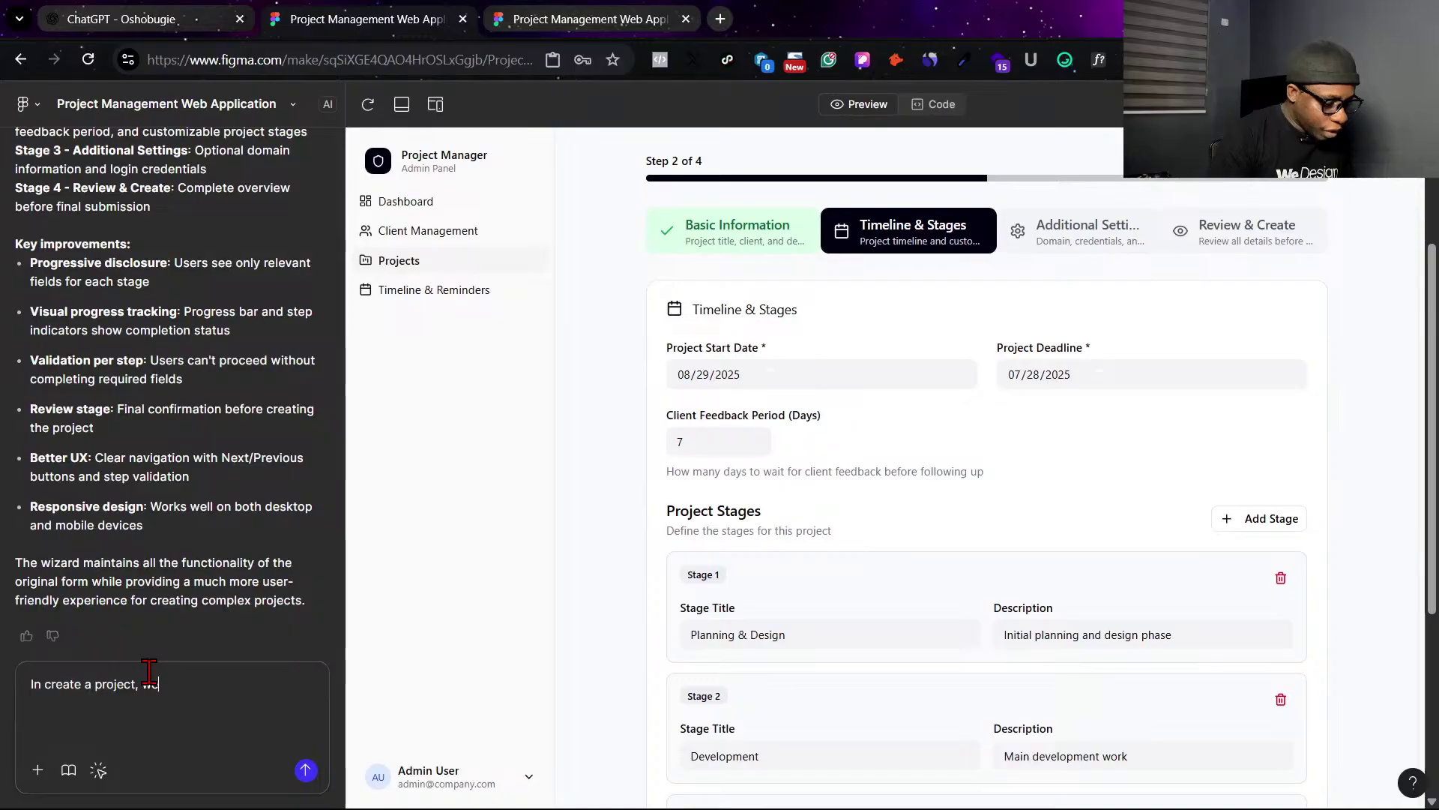
text( need to )
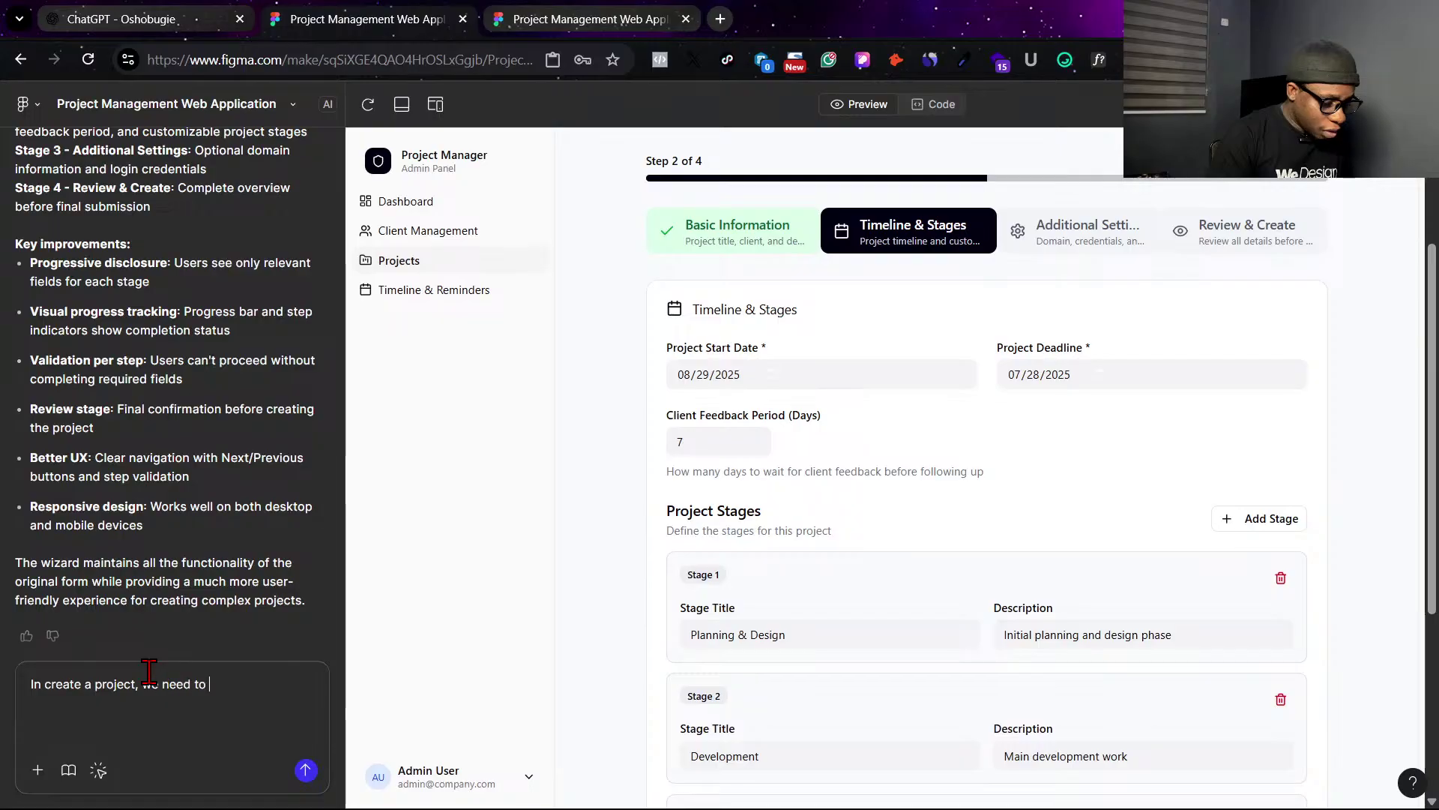
text(have )
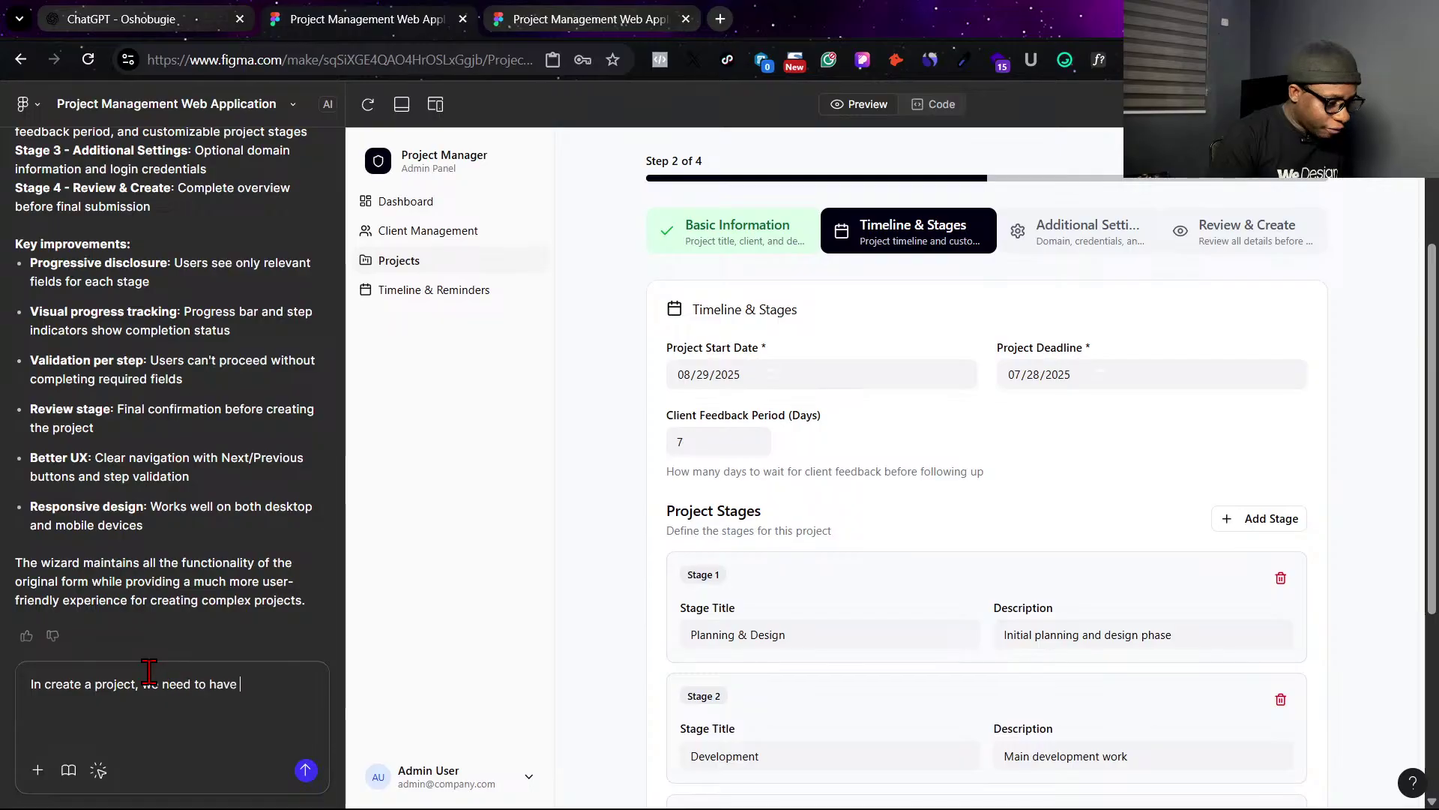
Continue the change prompt with "stages under the service that is been provided", correcting the misspelled word "stages".
text(state)
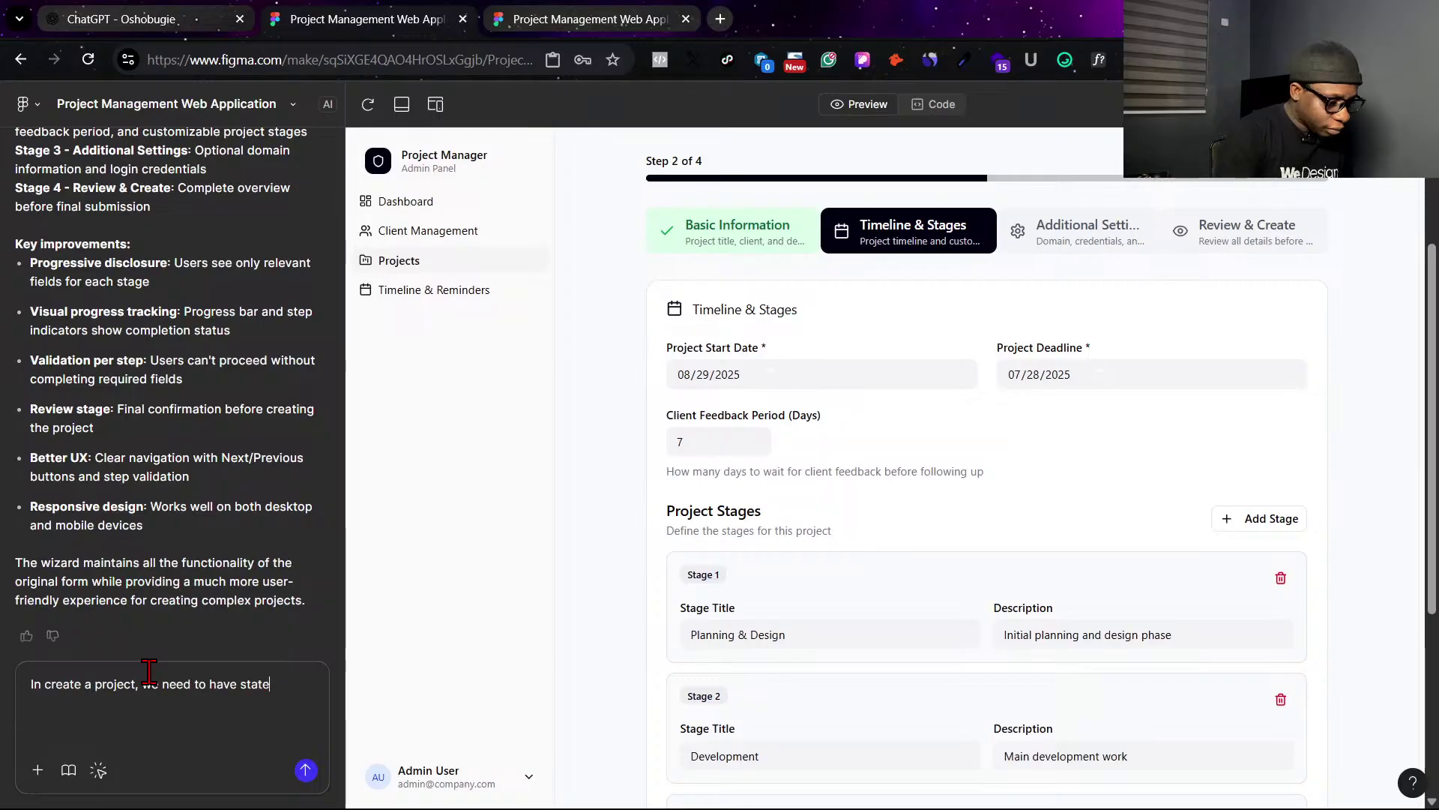
text(gs under thr)
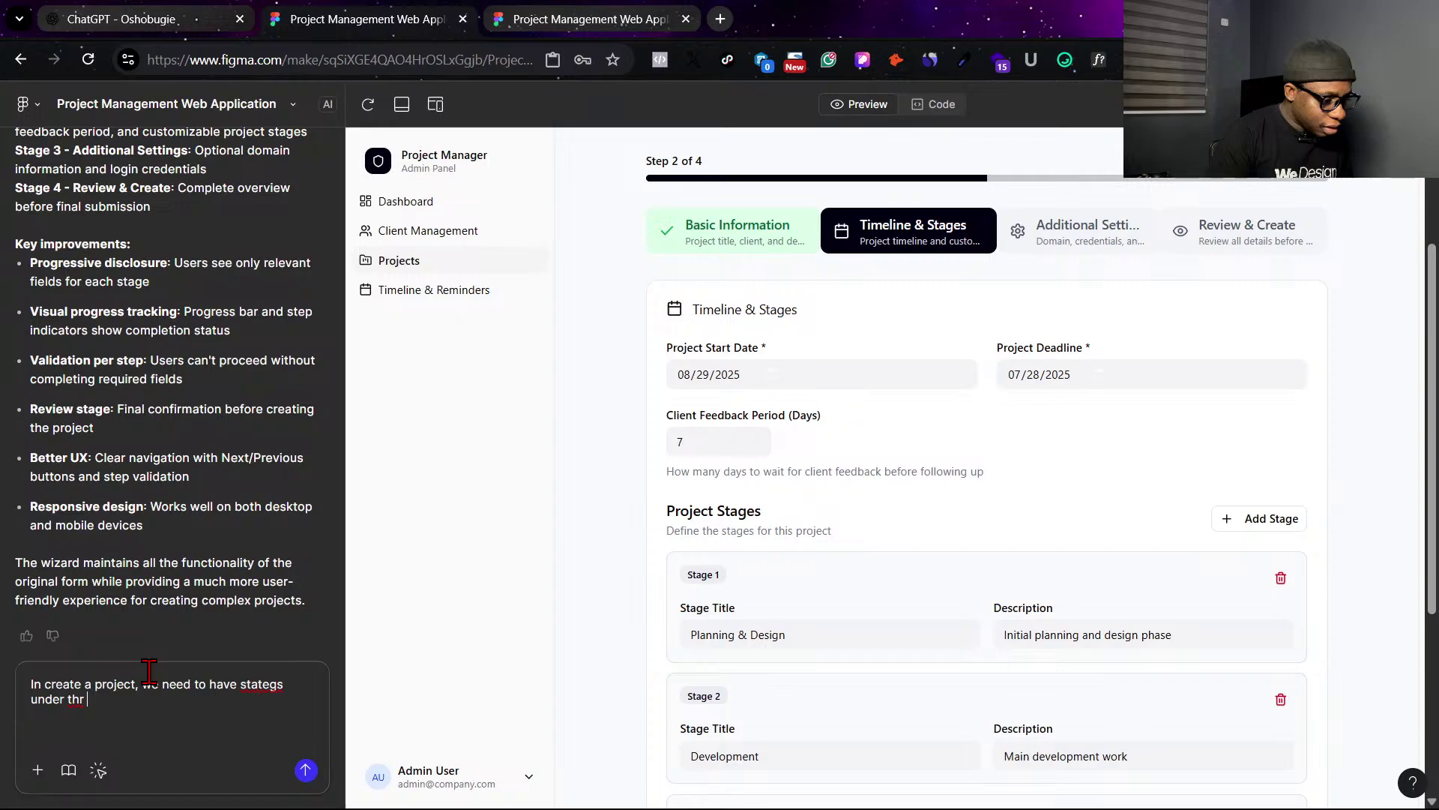
key(BackSpace)
key(BackSpace)
text(e)
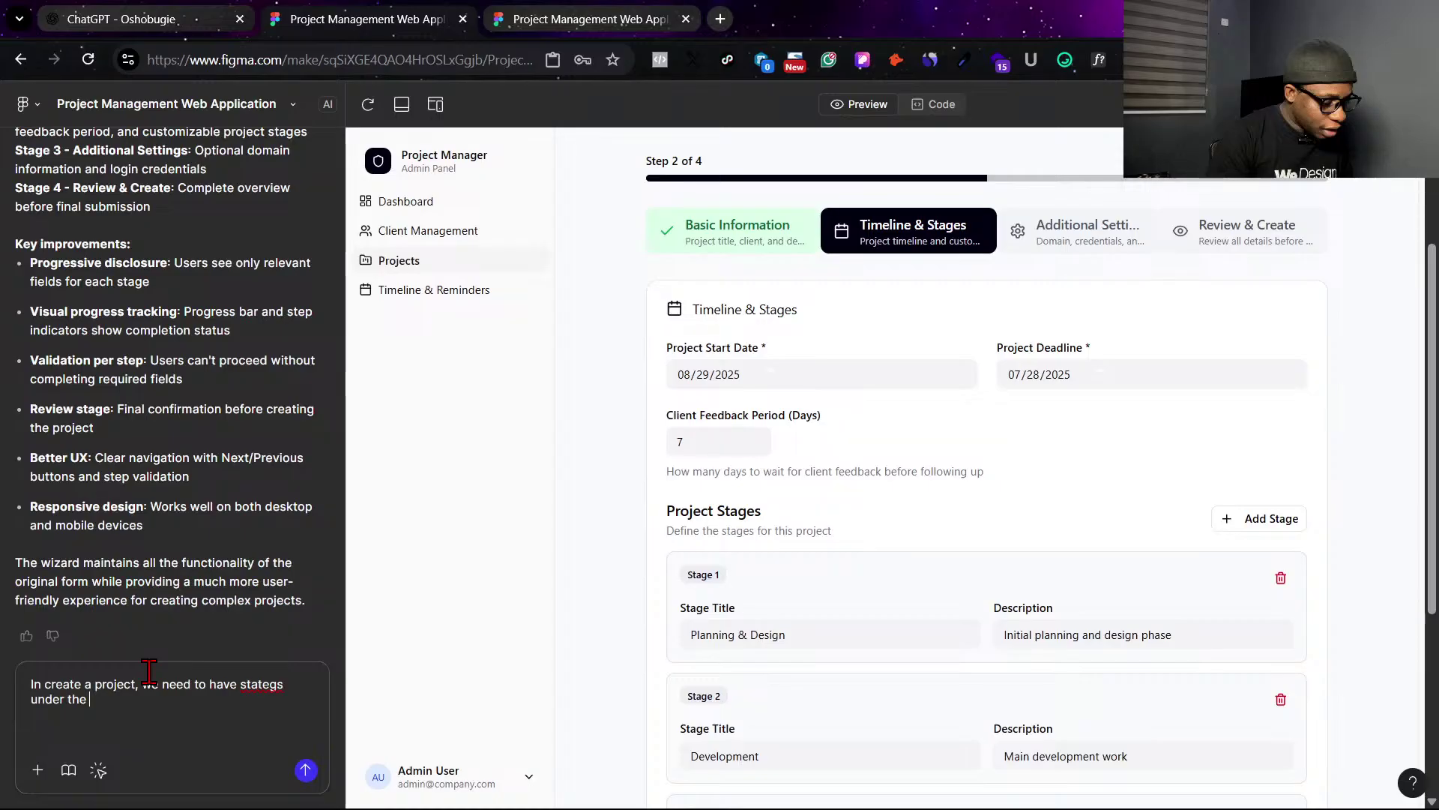
text( service that is bee)
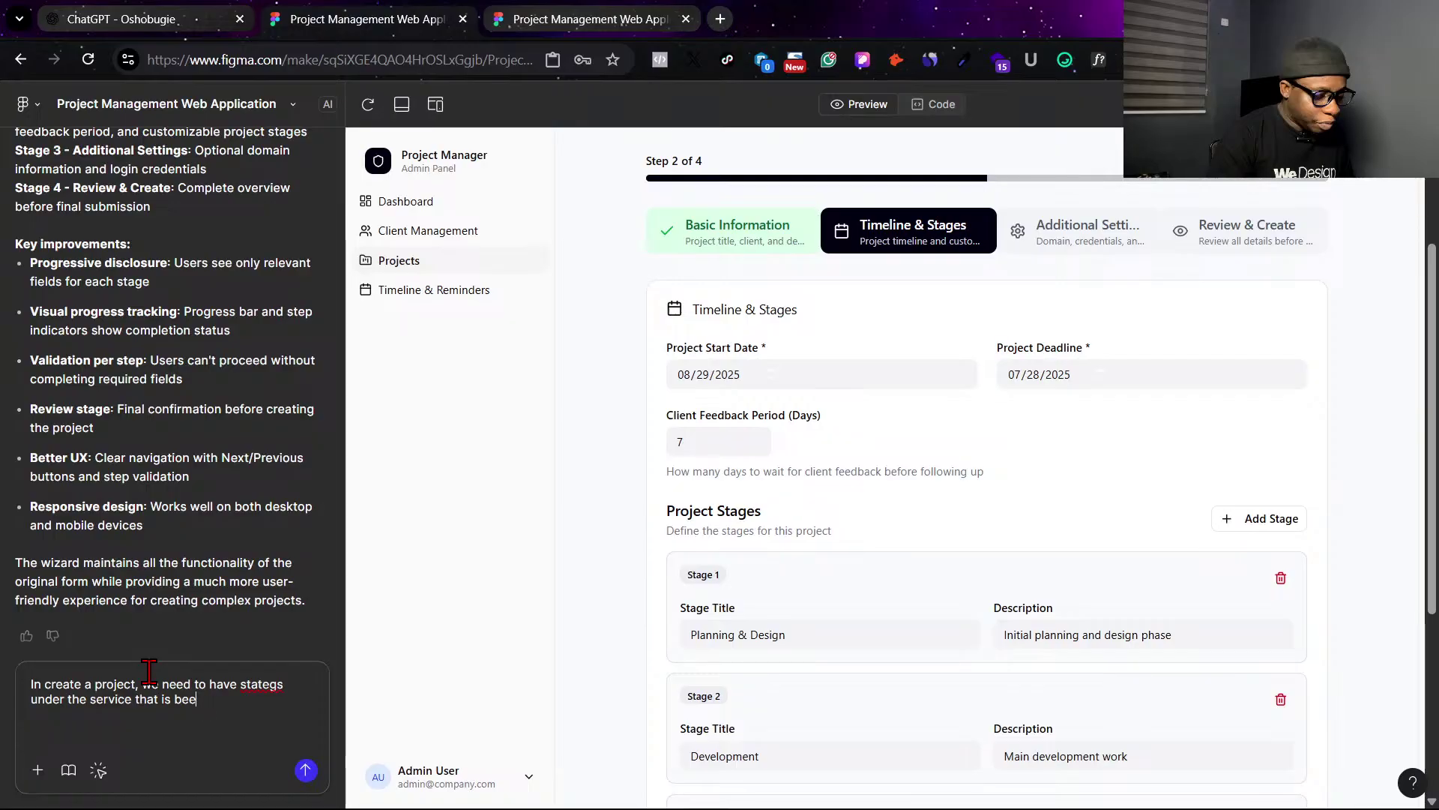
text(n provided)
right_click(261, 683)
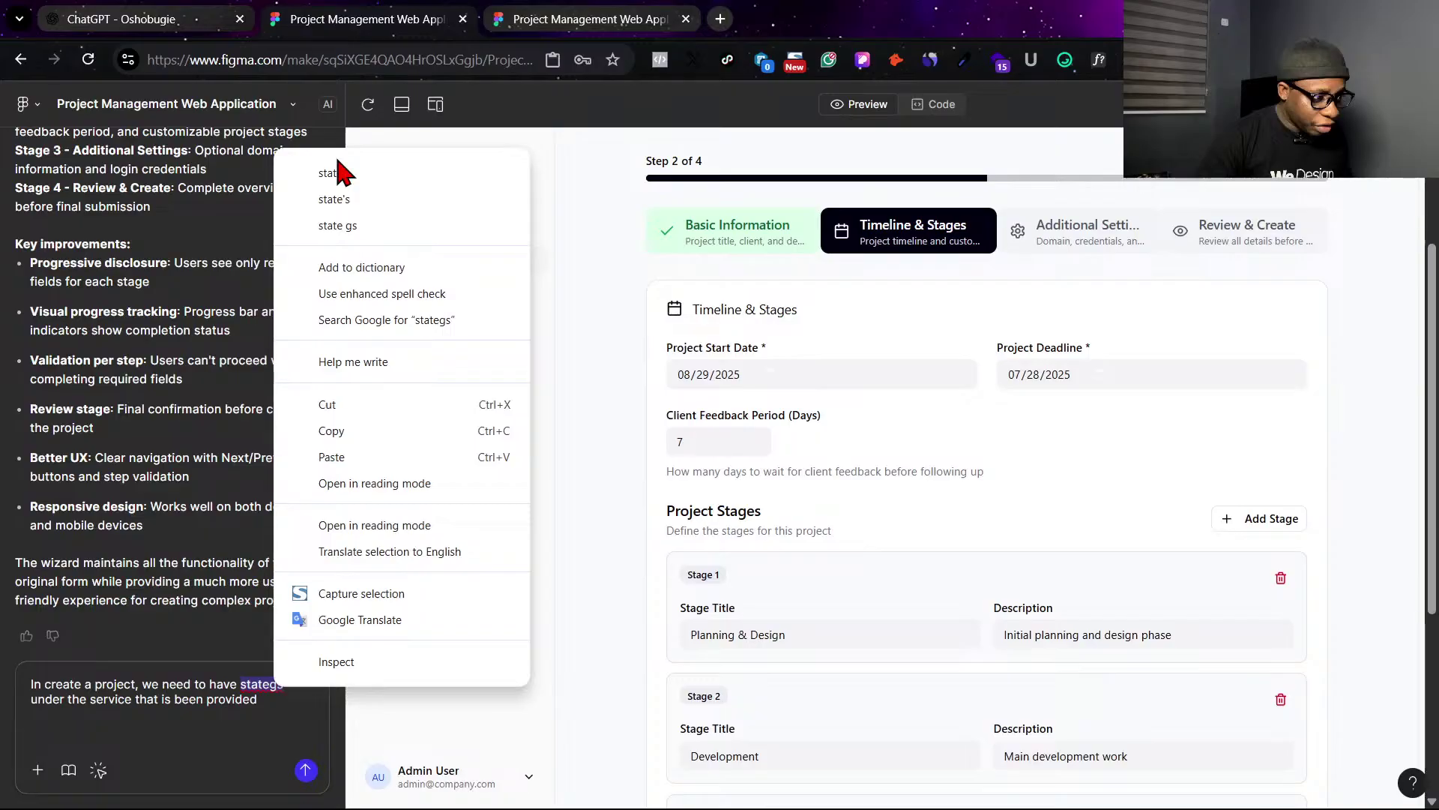
click(330, 174)
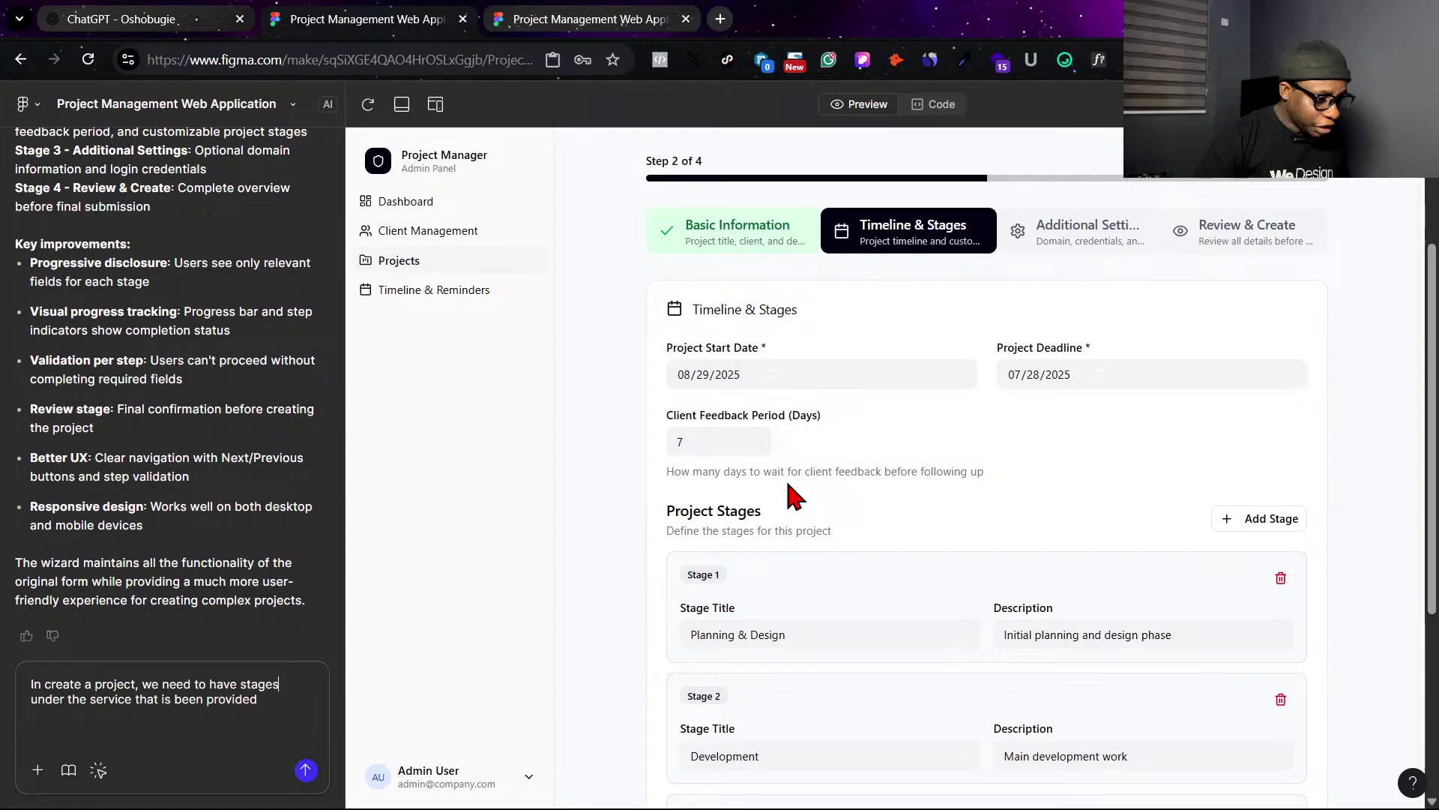
Submit the prompt asking for stages under each provided service in project creation, and look through the form's Project Stages.
click(305, 770)
scroll(946, 498, down, 3)
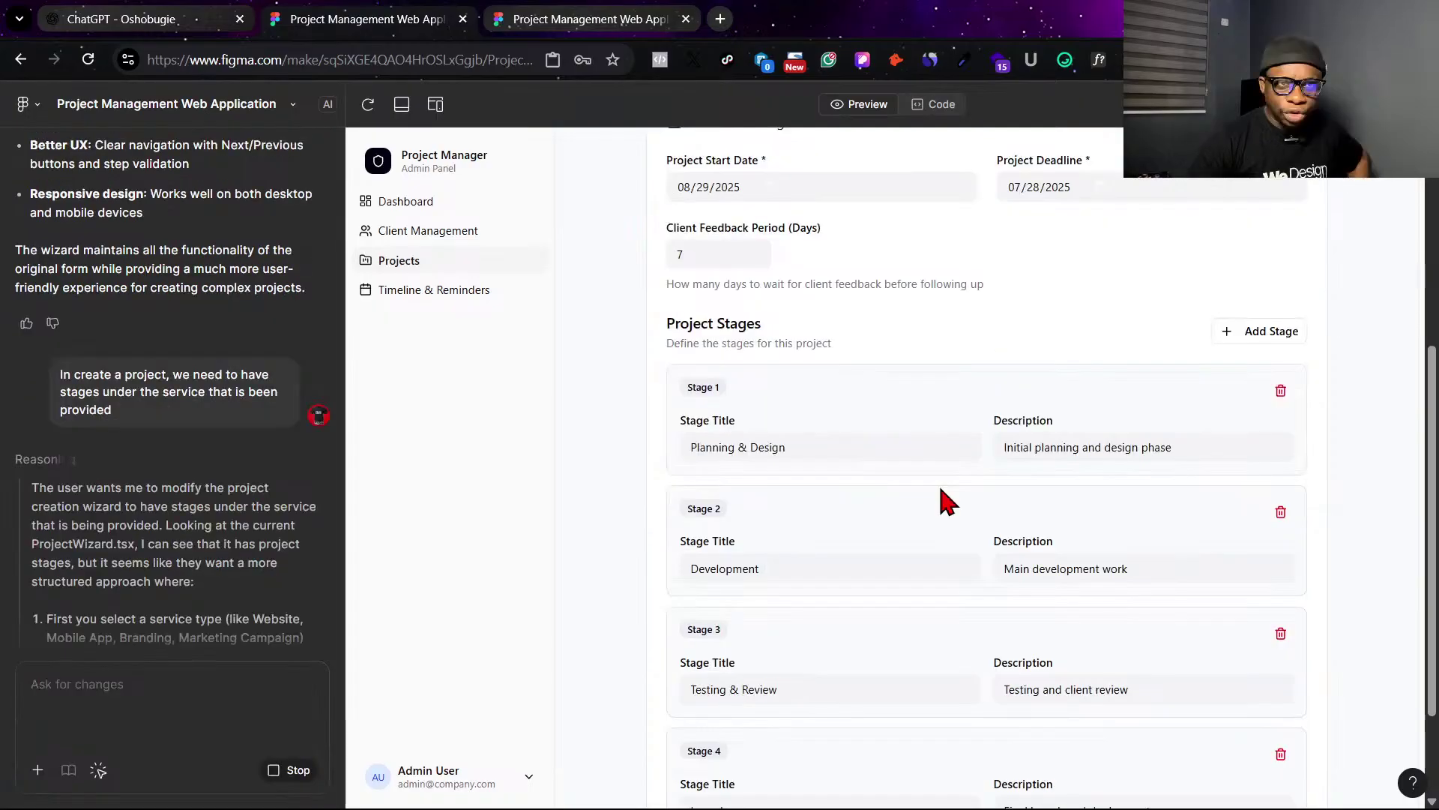
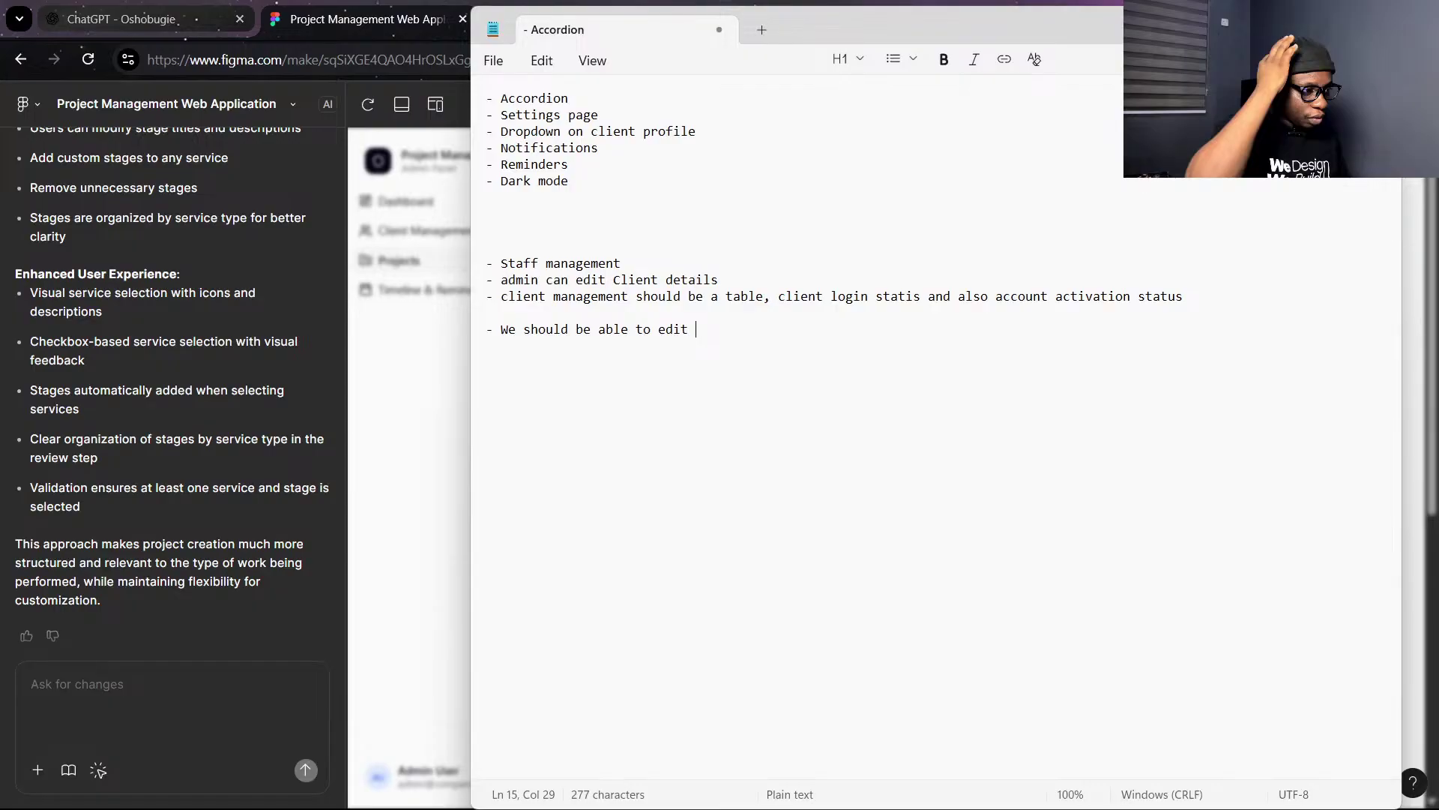
Complete the last line of the notes file with "stages on, ongoing projects" and switch back to the browser.
text(stages on, ongoing projects)
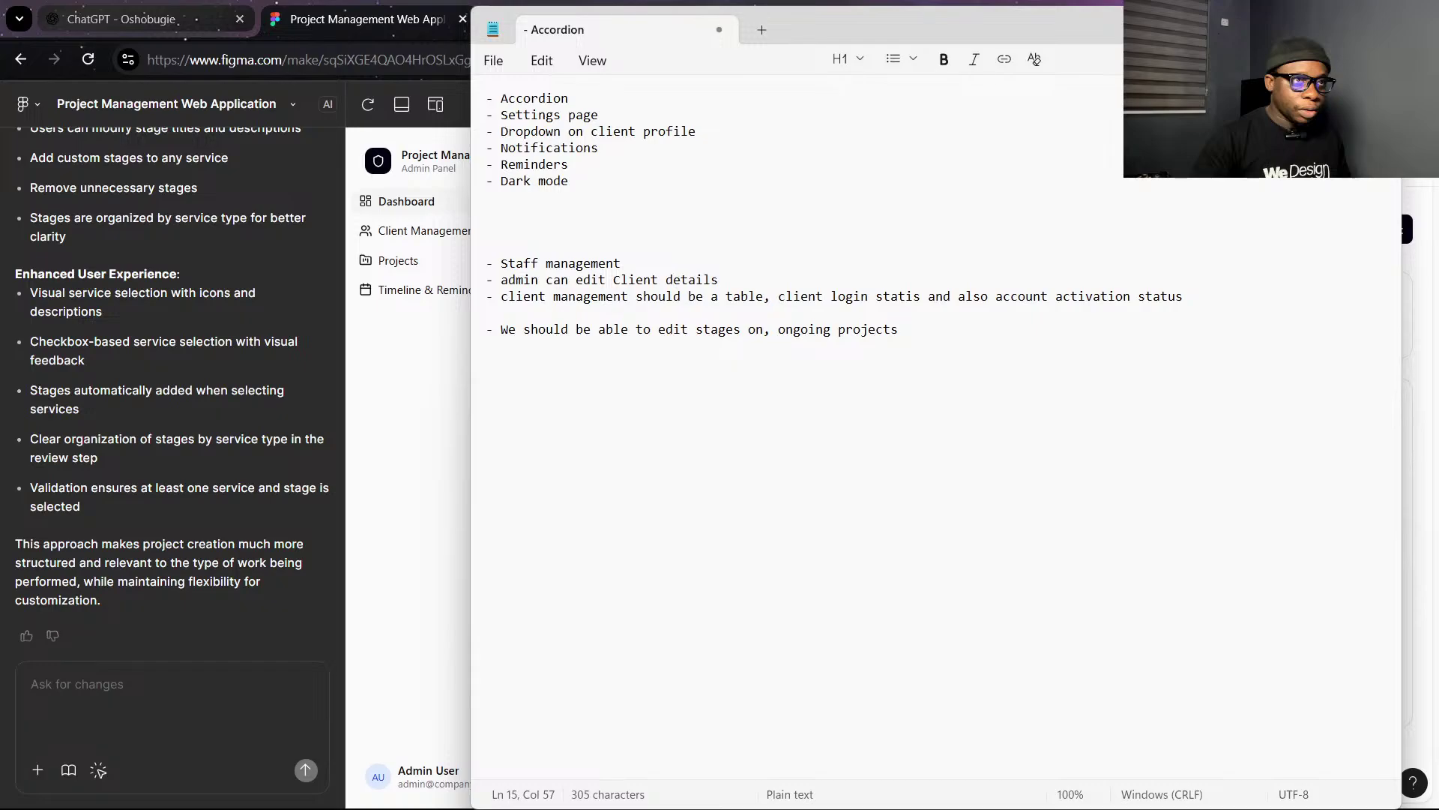
key(alt+Tab)
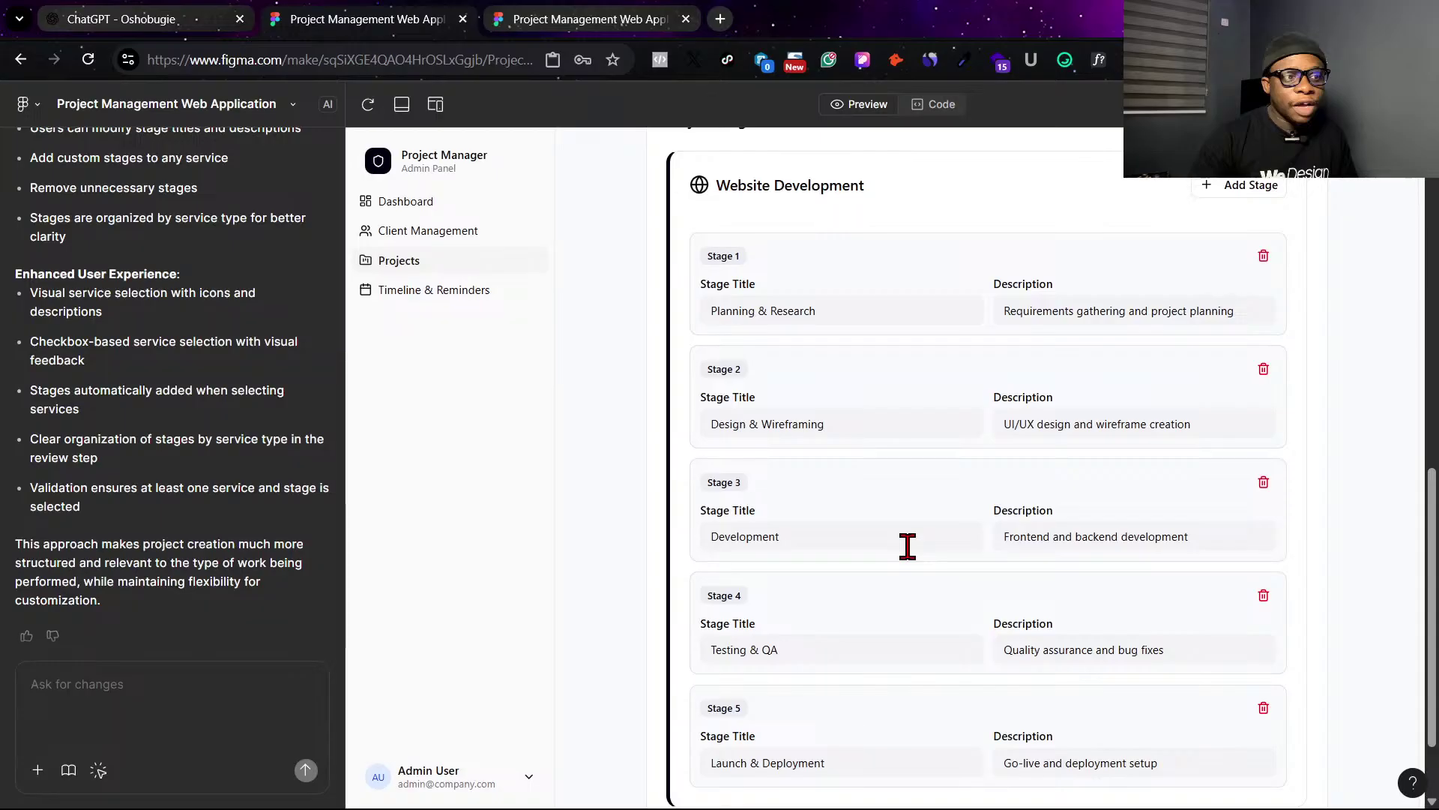
click(320, 18)
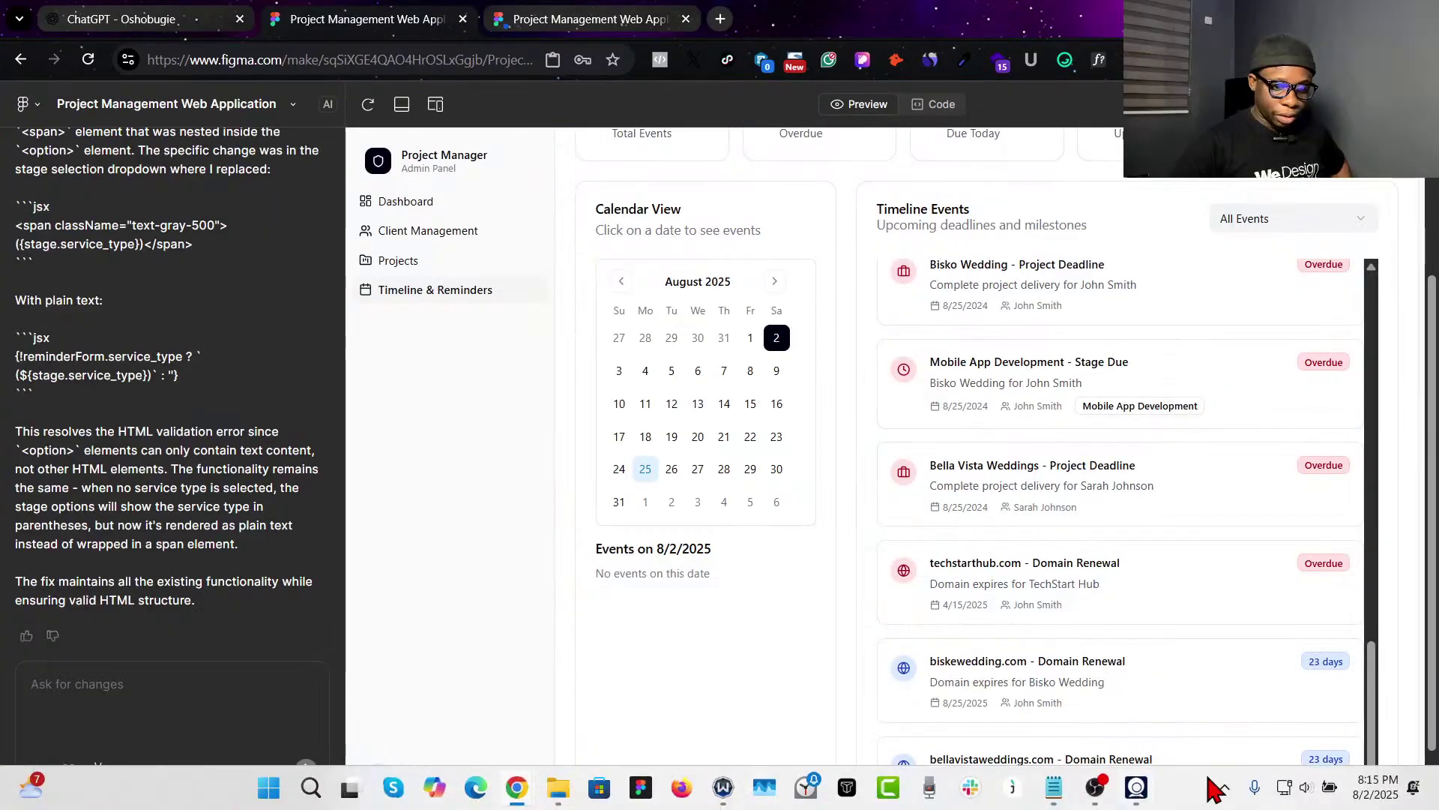
click(1285, 787)
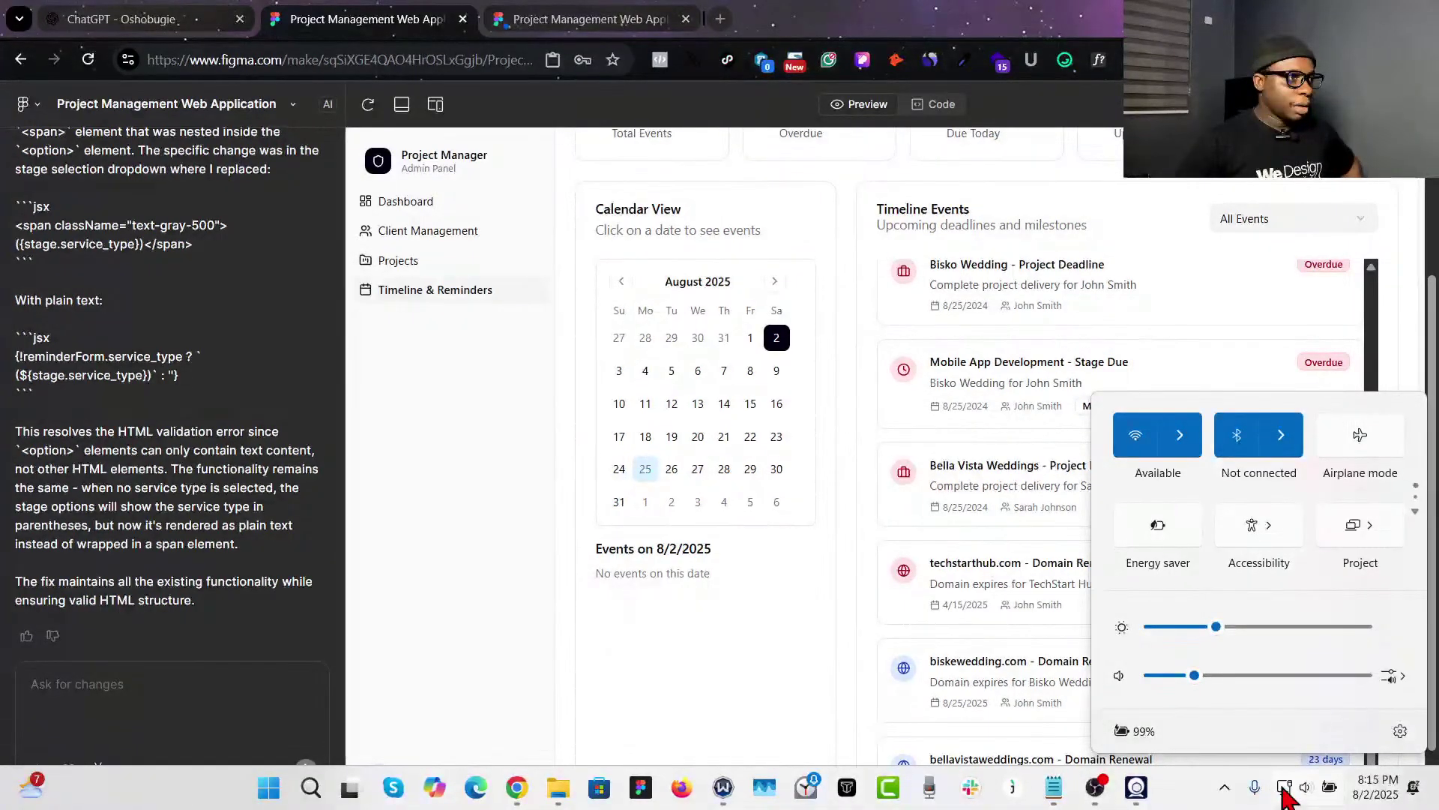
click(1284, 787)
Go to the Projects page of the app preview, expand the second client, and open the Bella Vista Weddings project.
click(401, 260)
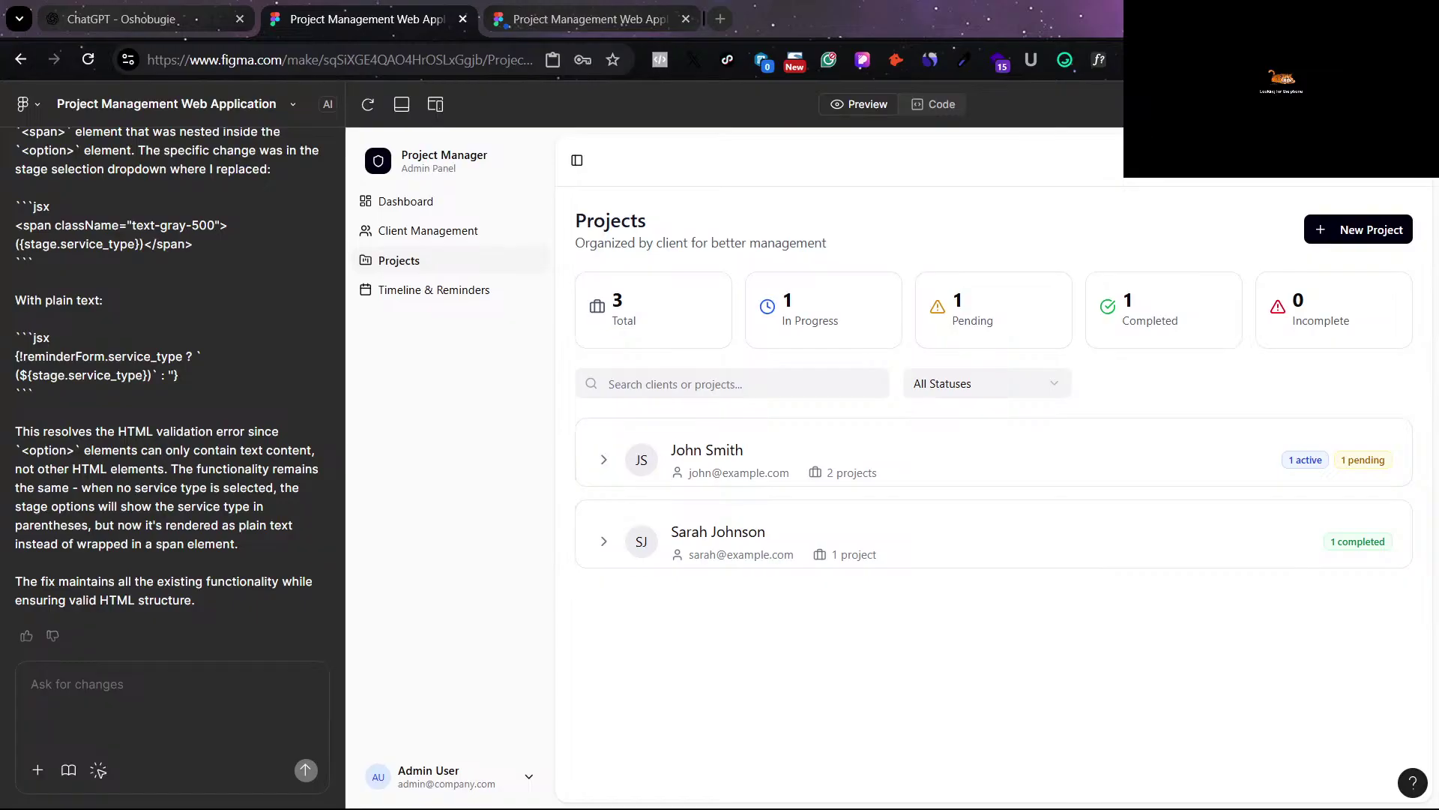
mouse_move(1301, 801)
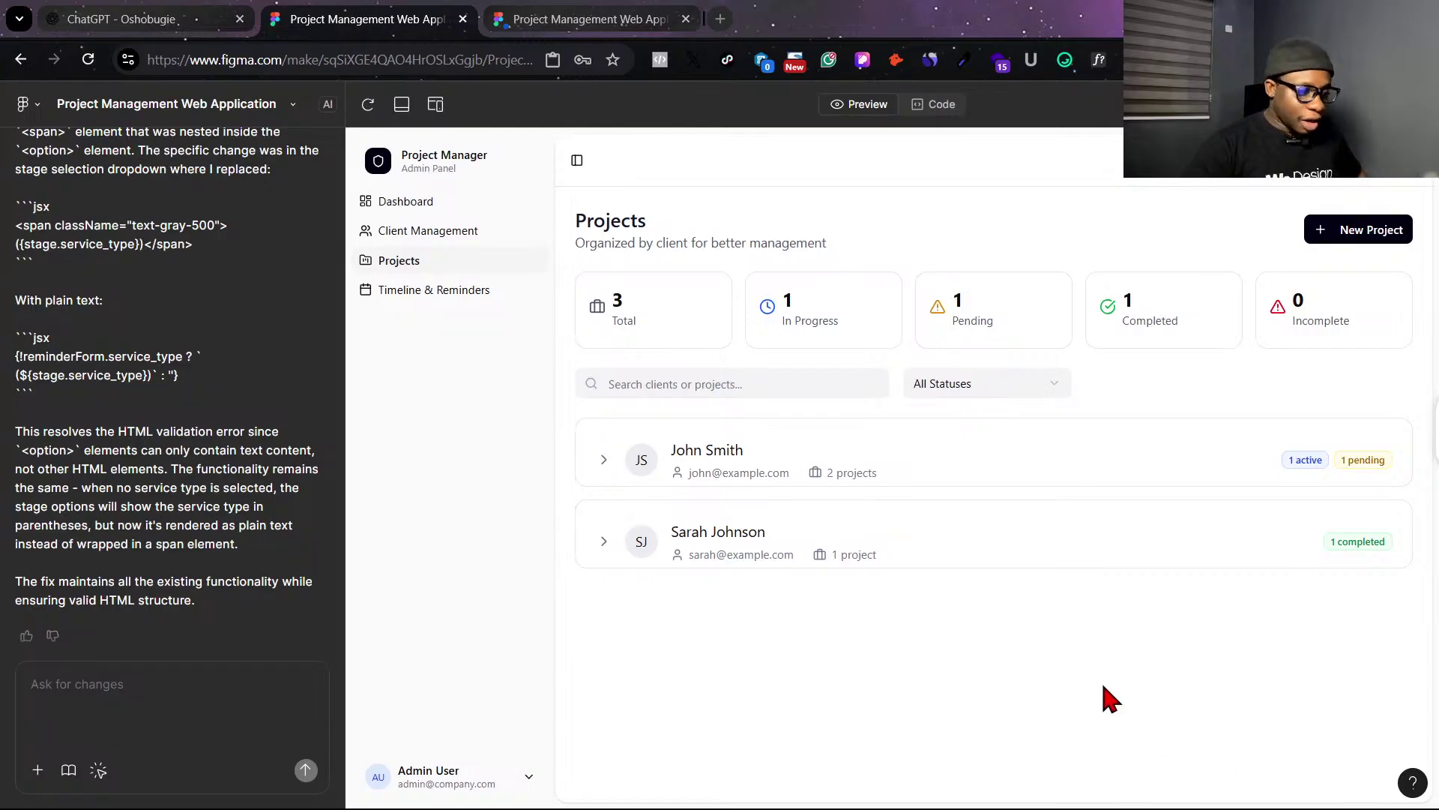
click(726, 670)
click(602, 541)
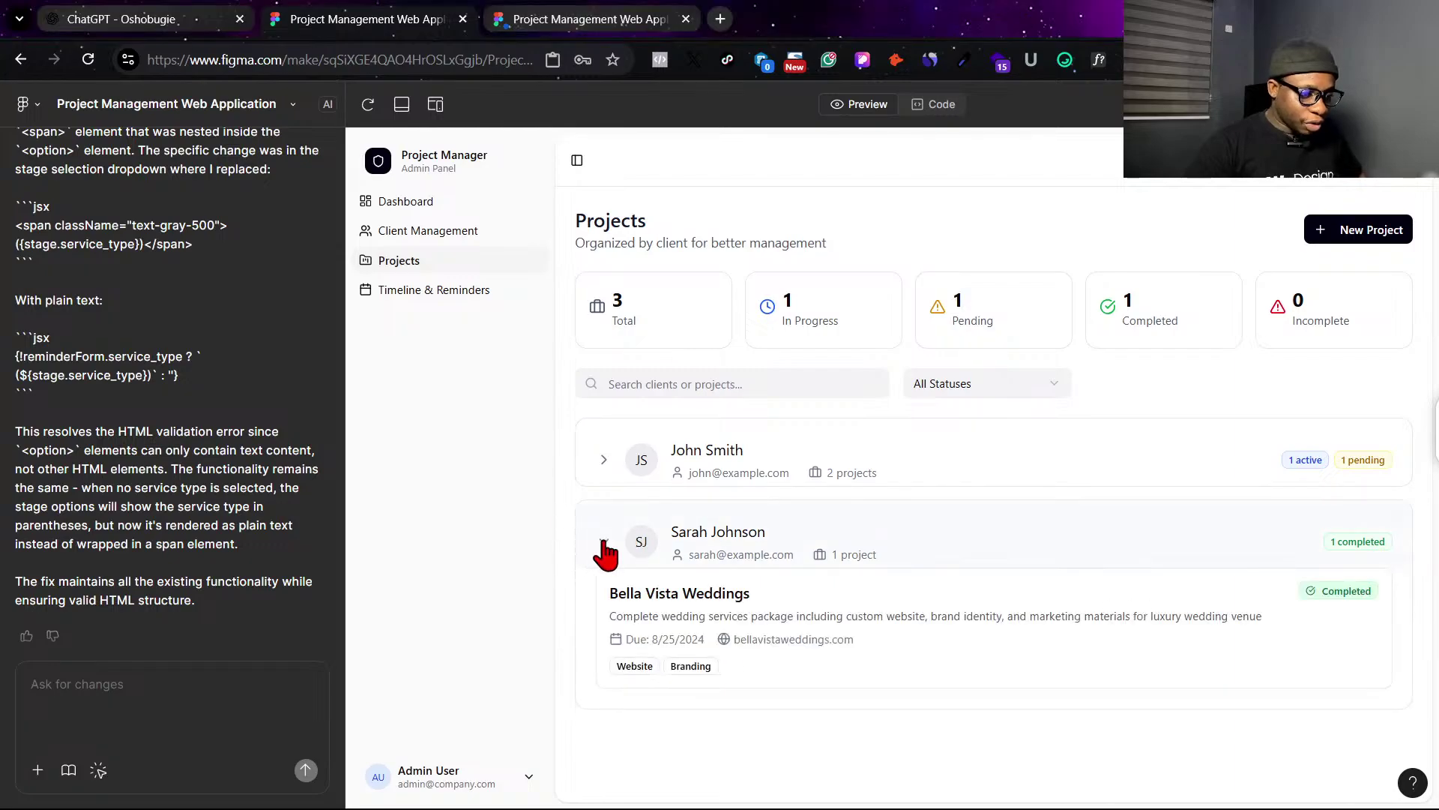
click(708, 626)
Examine the Project Stages and Project Files sections of the Bella Vista Weddings project for stage editing options.
scroll(729, 614, down, 1)
scroll(731, 611, down, 2)
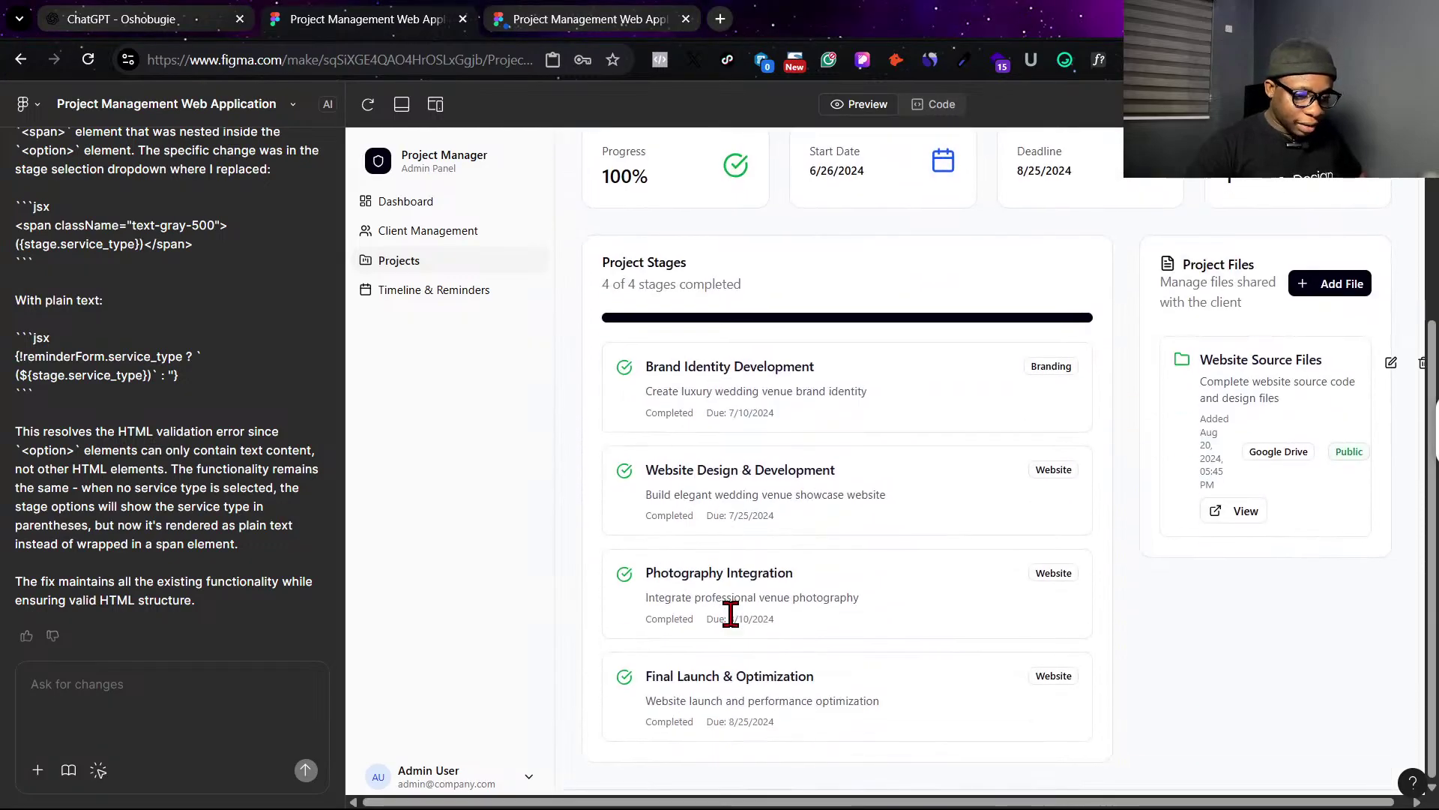
scroll(733, 610, up, 1)
scroll(734, 616, down, 2)
scroll(735, 619, down, 1)
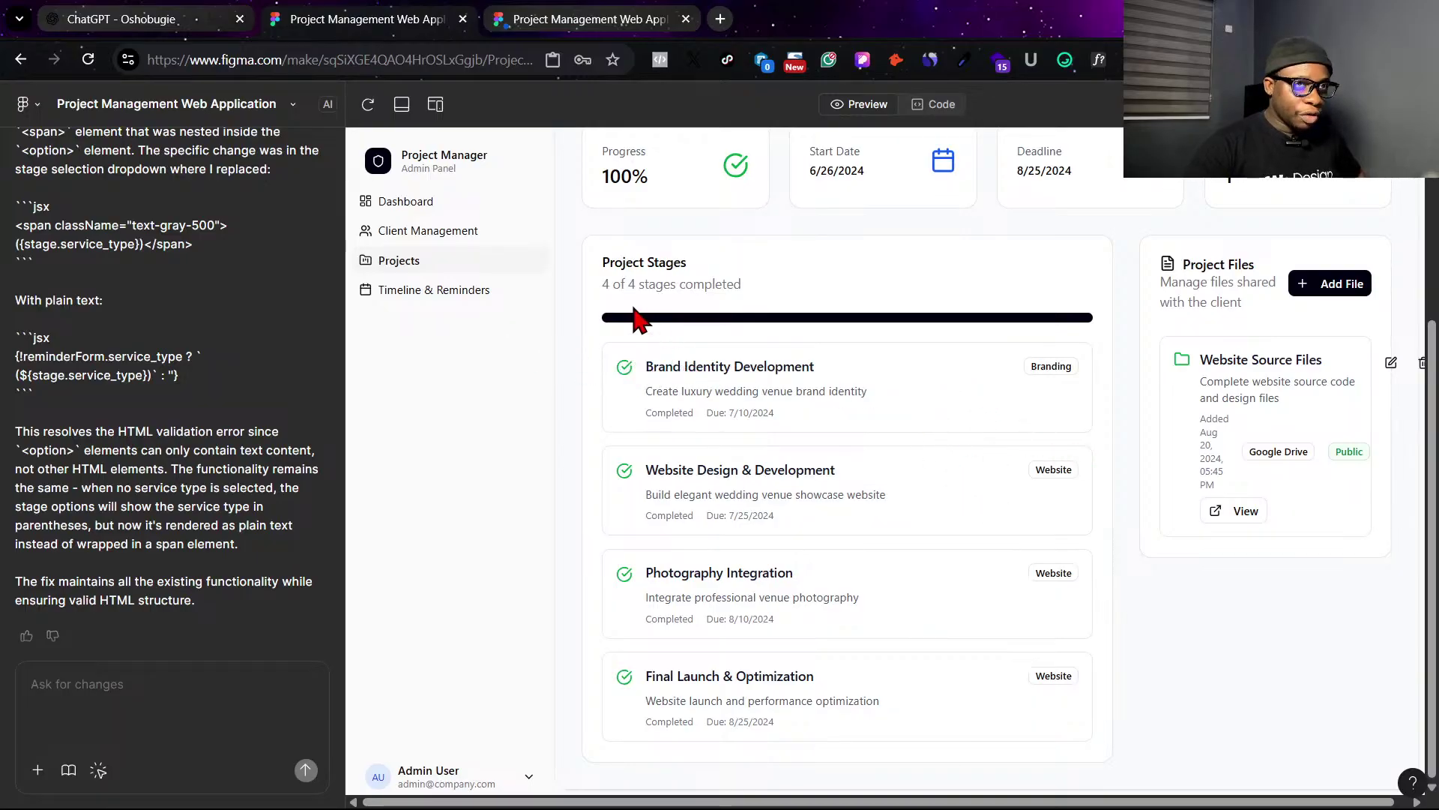
scroll(619, 496, up, 4)
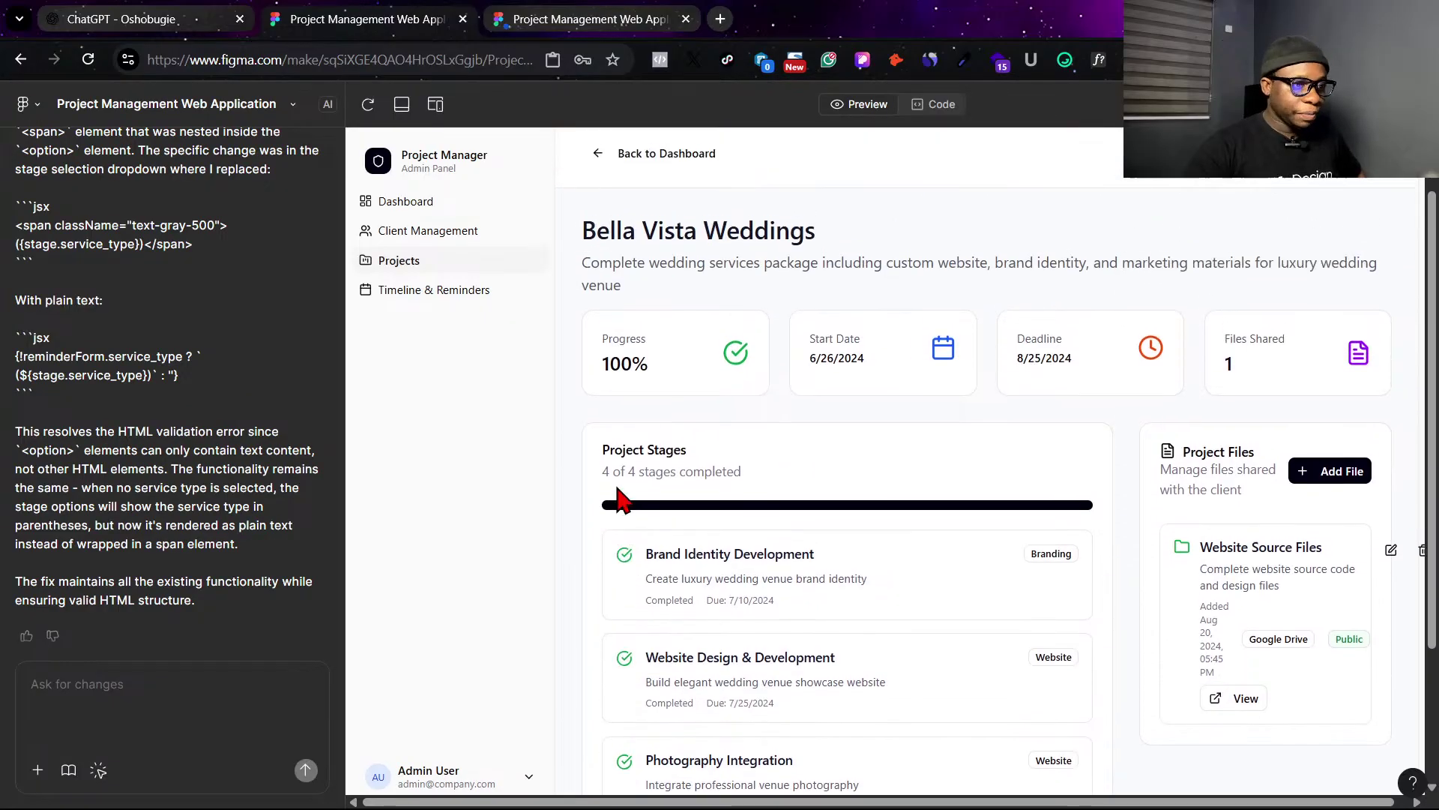
scroll(618, 497, down, 4)
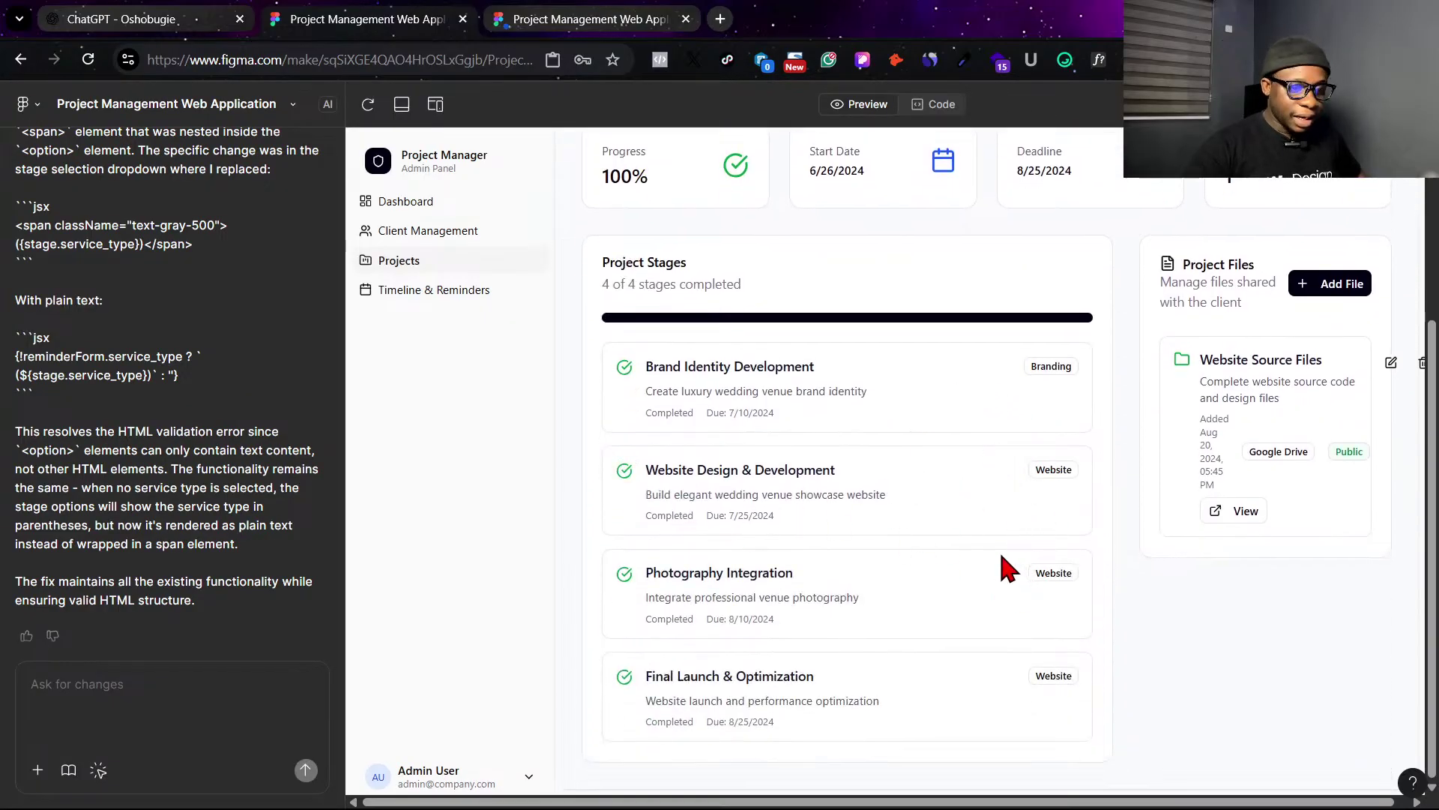
scroll(733, 434, up, 4)
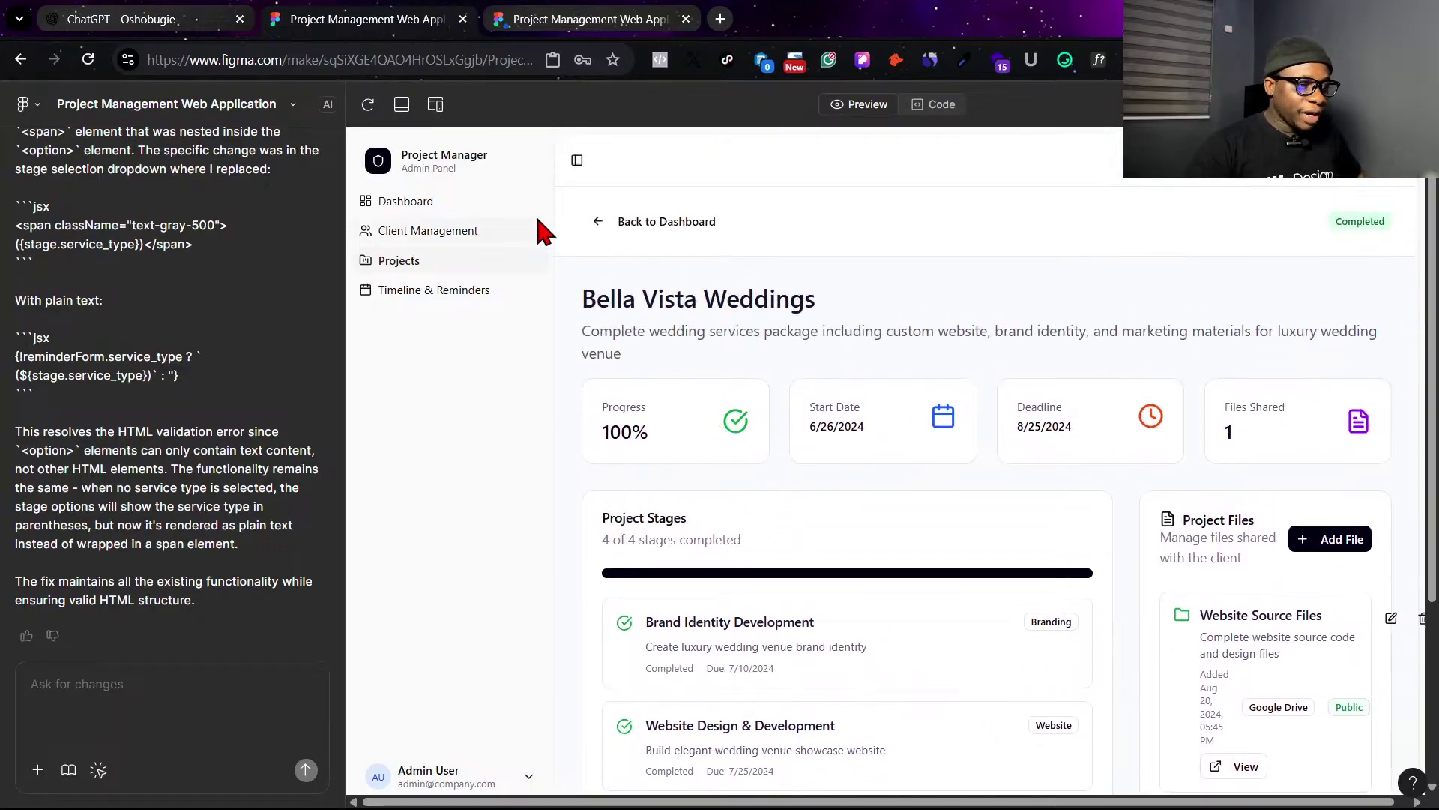
Return to the projects list, expand the first client, and open the TechStart Hub project at its Project Stages section.
click(592, 223)
click(708, 480)
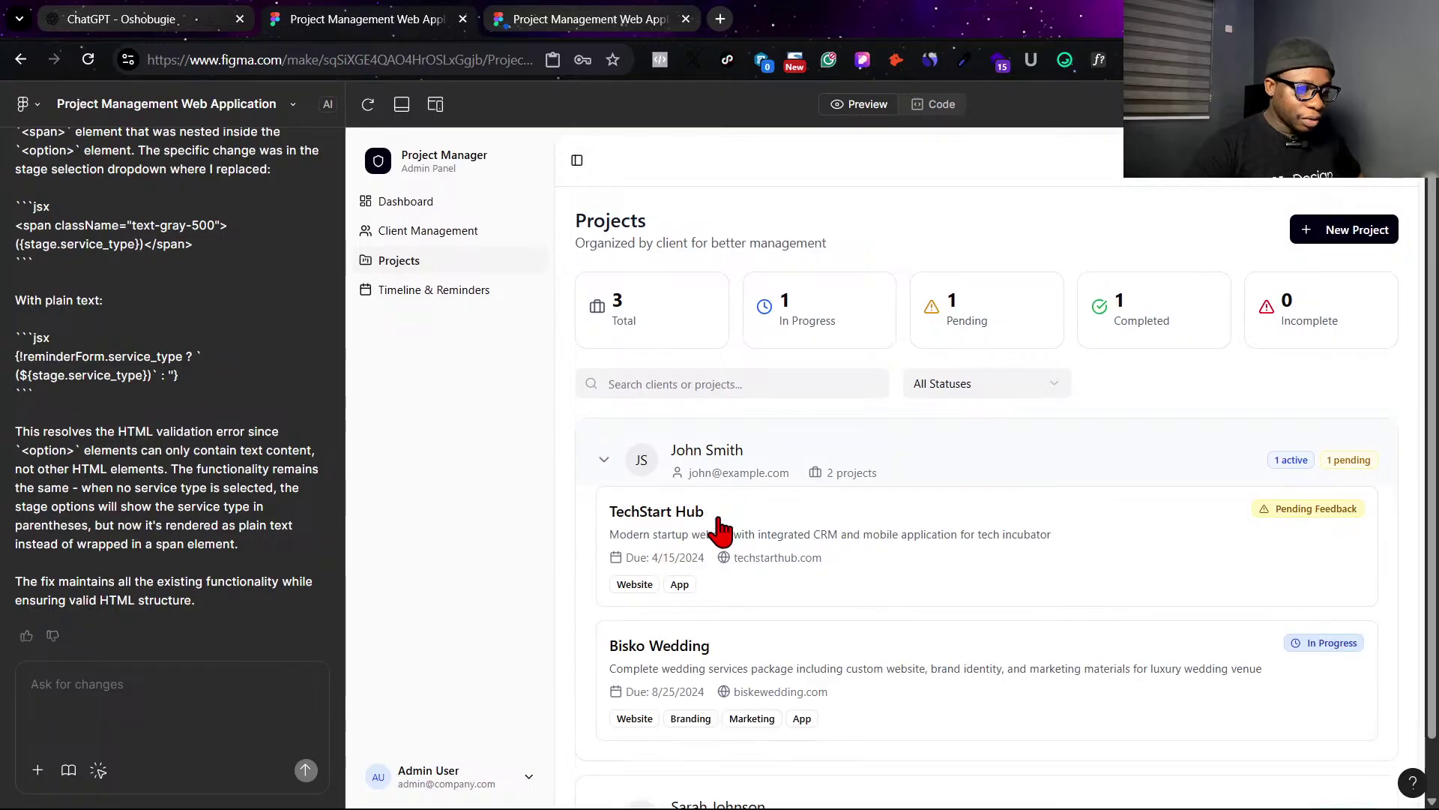
click(769, 561)
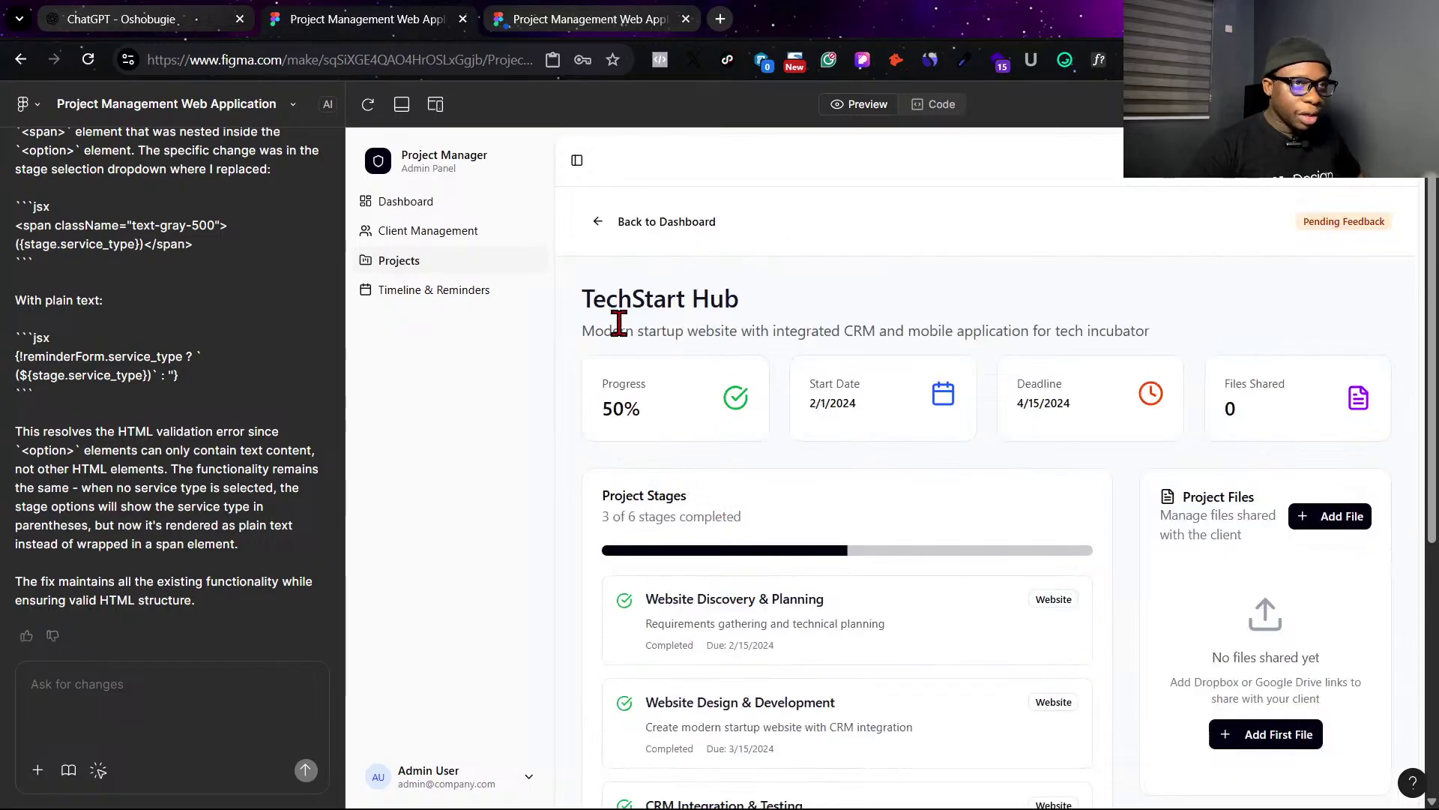
scroll(651, 436, down, 4)
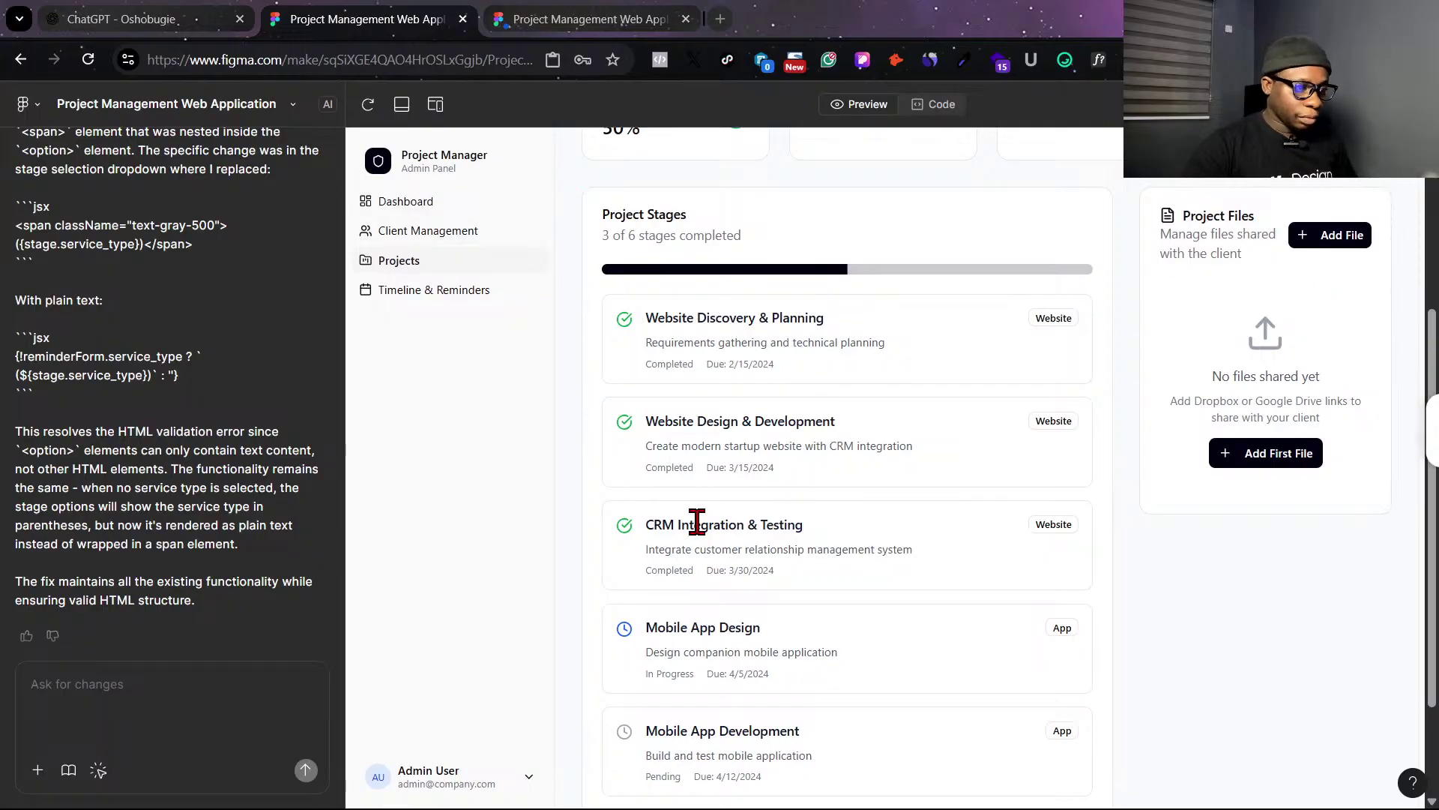
Capture a screenshot of the TechStart Hub Project Stages section and attach it to the Figma Make prompt.
click(556, 198)
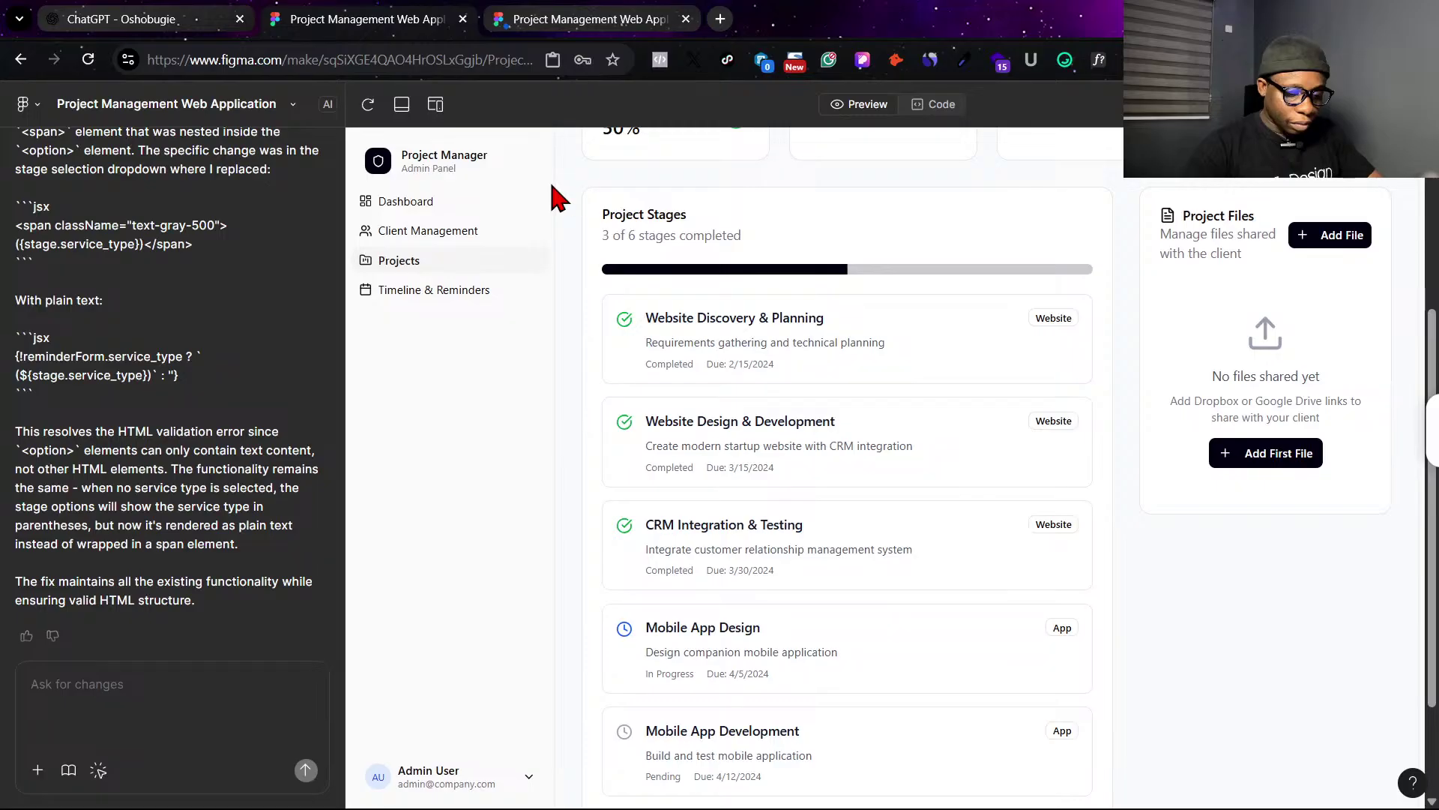
key(super+shift+s)
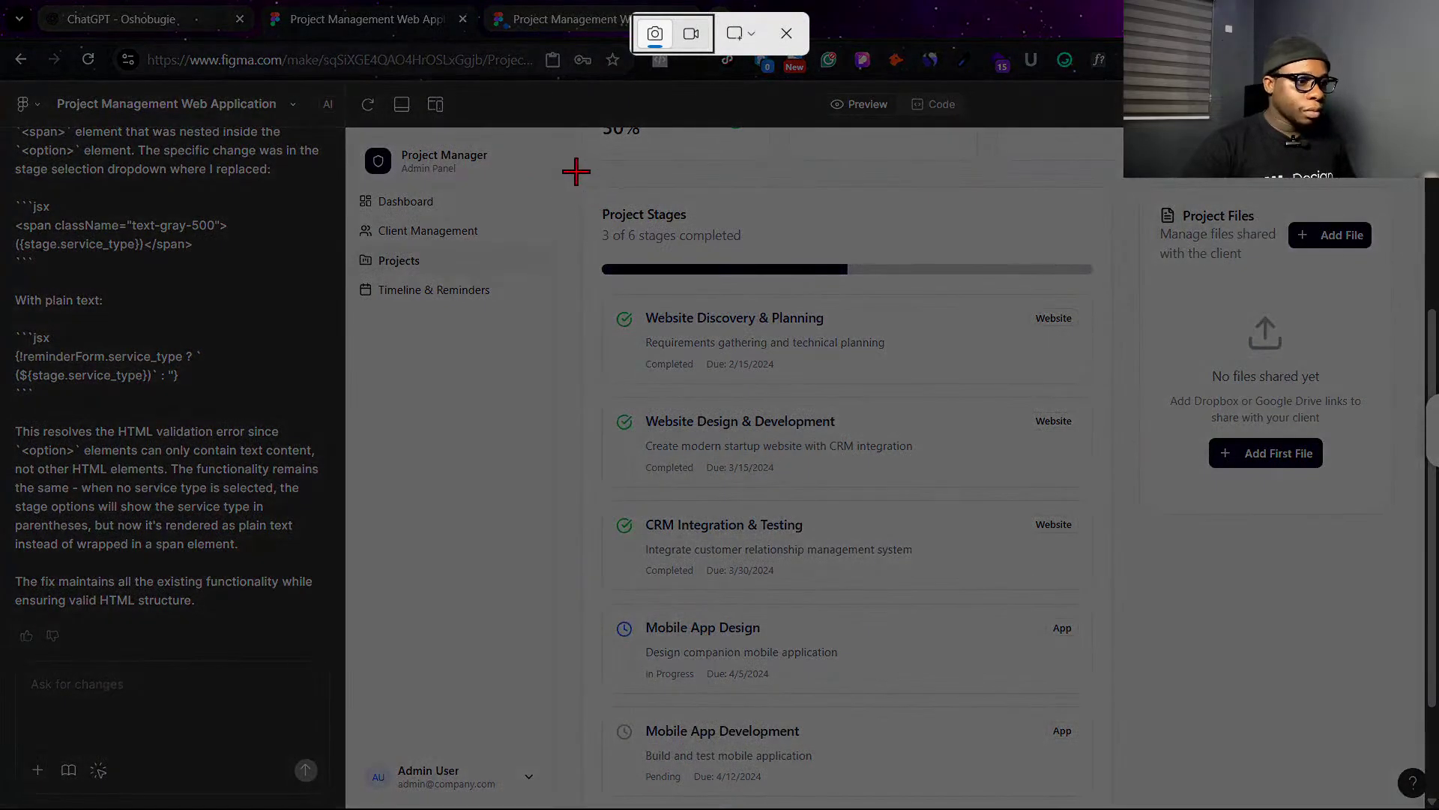
drag(563, 159, 1117, 808)
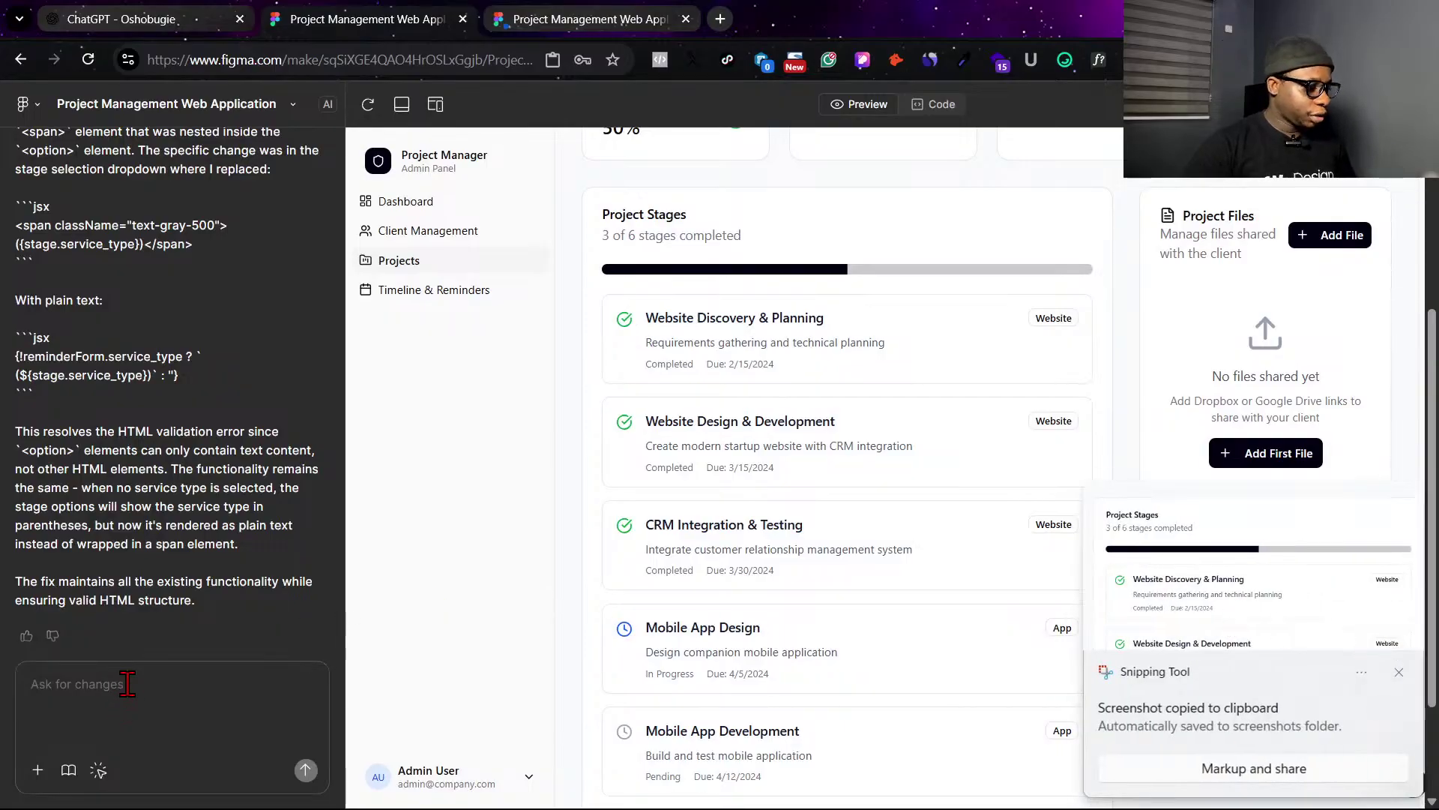
key(ctrl+v)
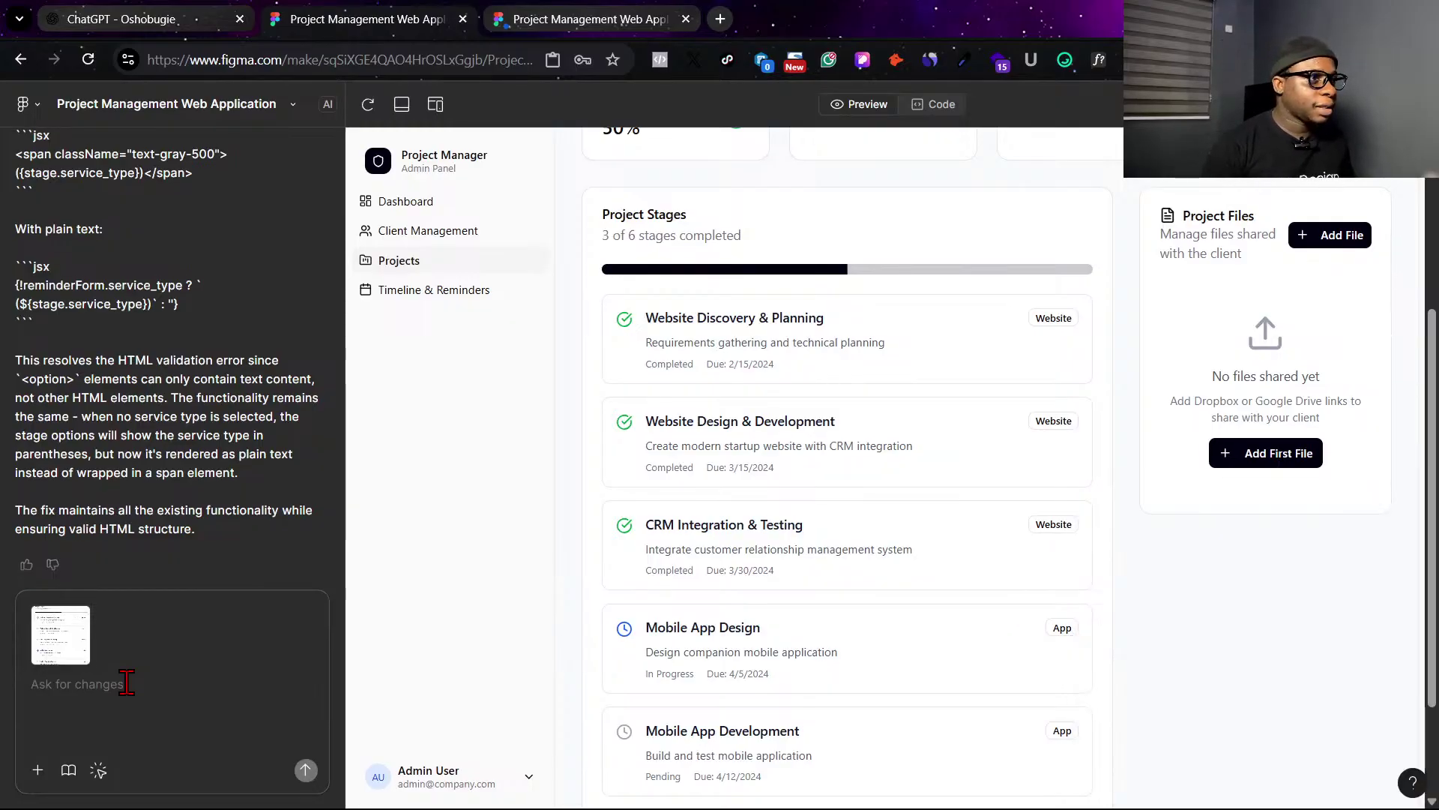
text(every)
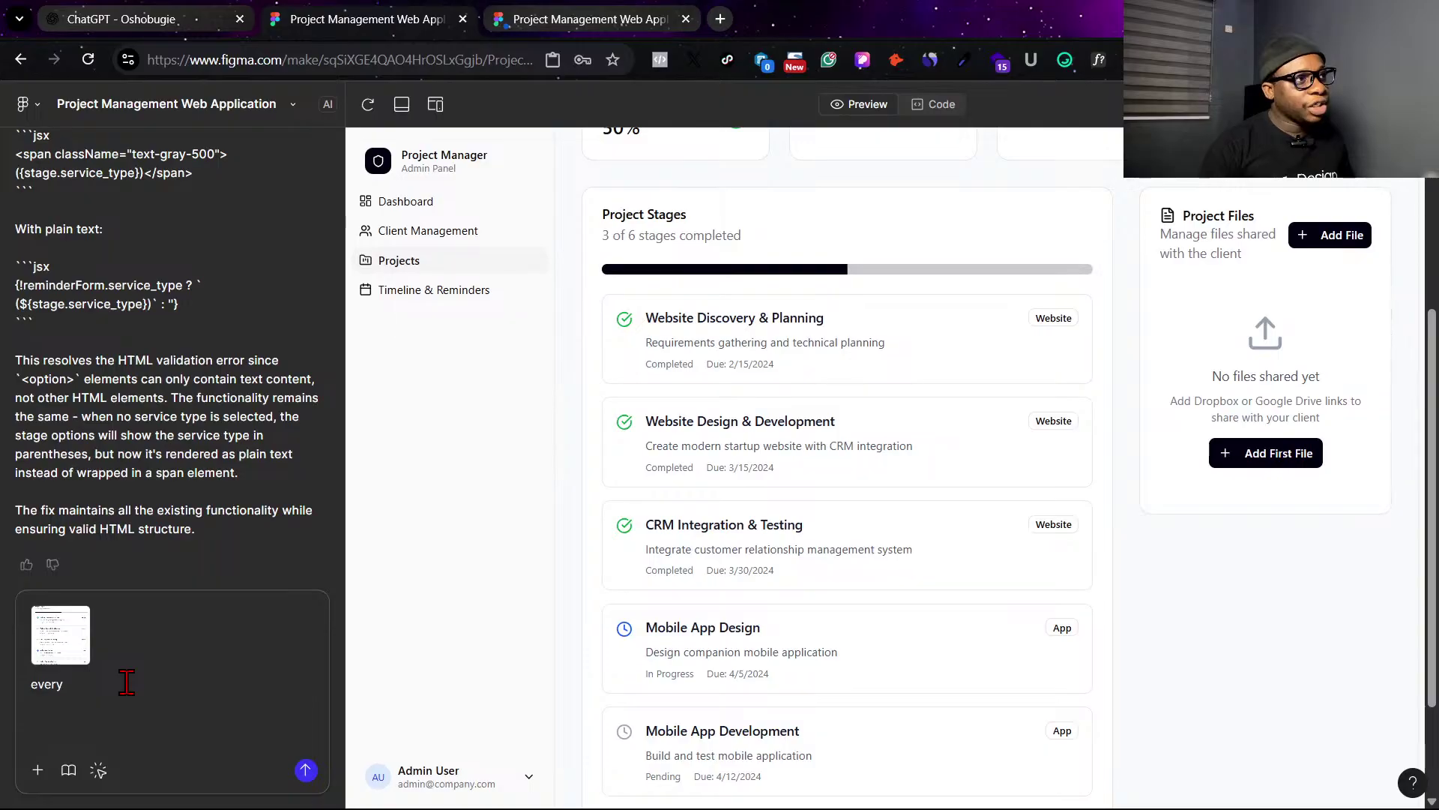
key(BackSpace)
key(BackSpace)
key(BackSpace)
key(BackSpace)
key(BackSpace)
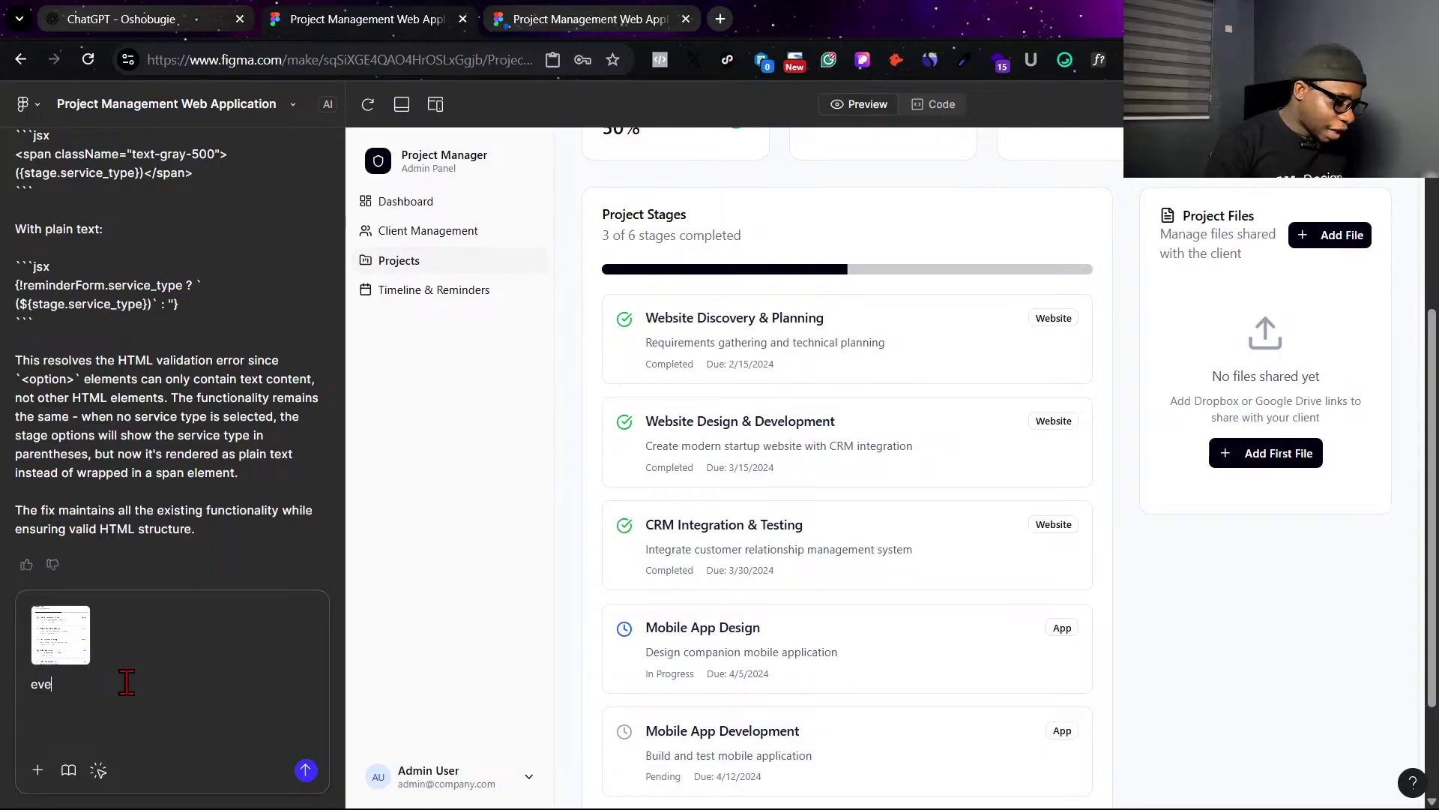
Submit the prompt "we should have the ability to add new stages and edit existing once.", correcting the misspelled word "existing".
text(we )
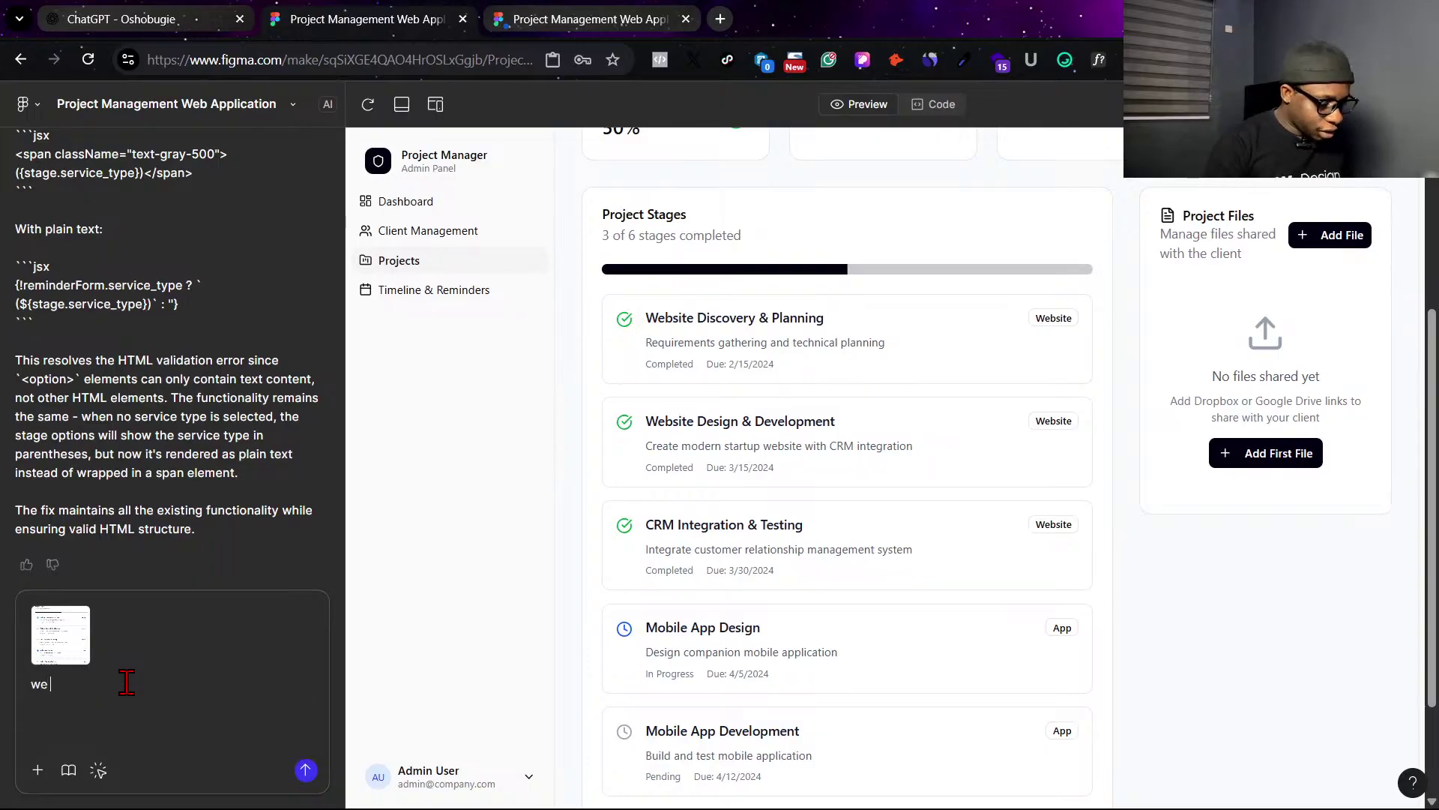
text(should ha)
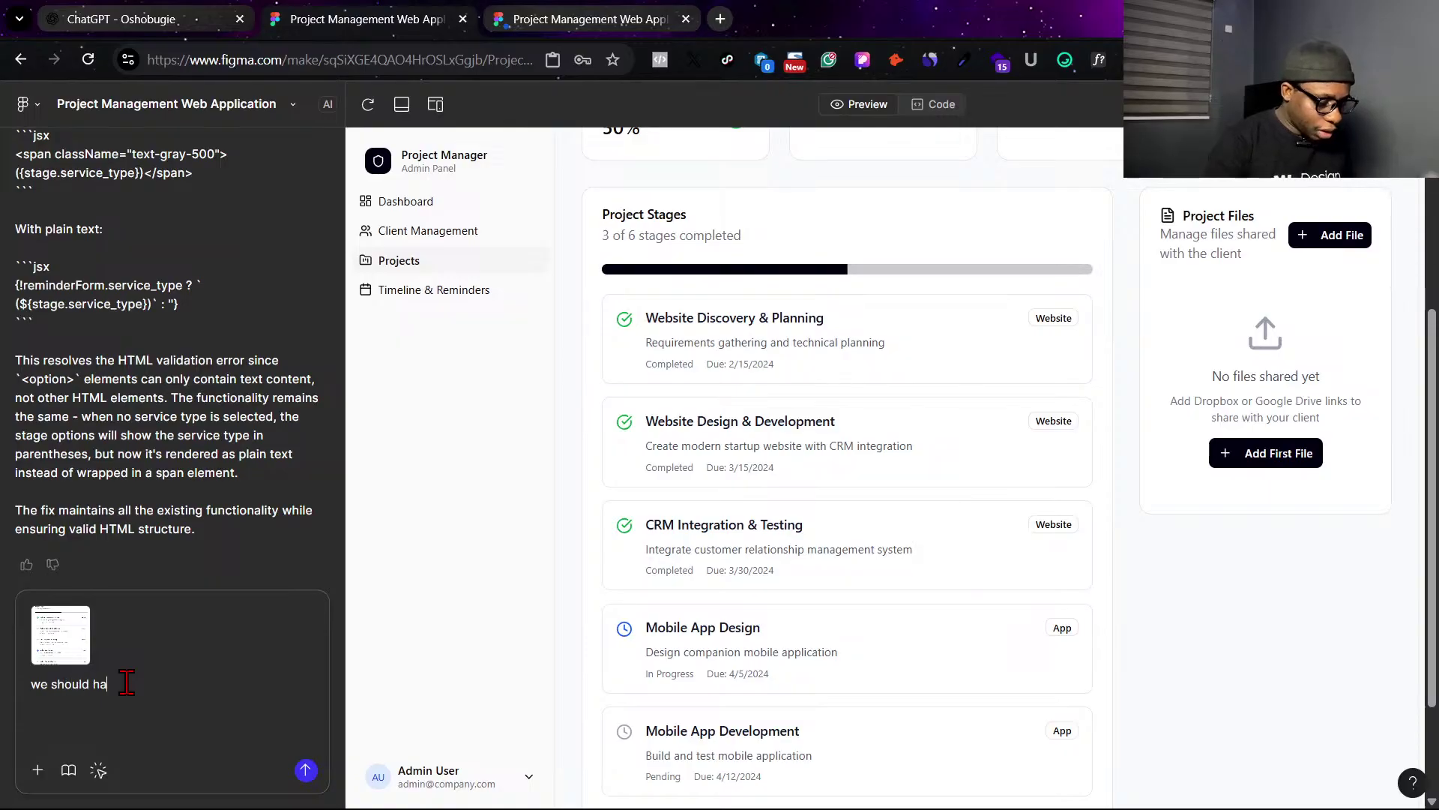
text(ve the abili)
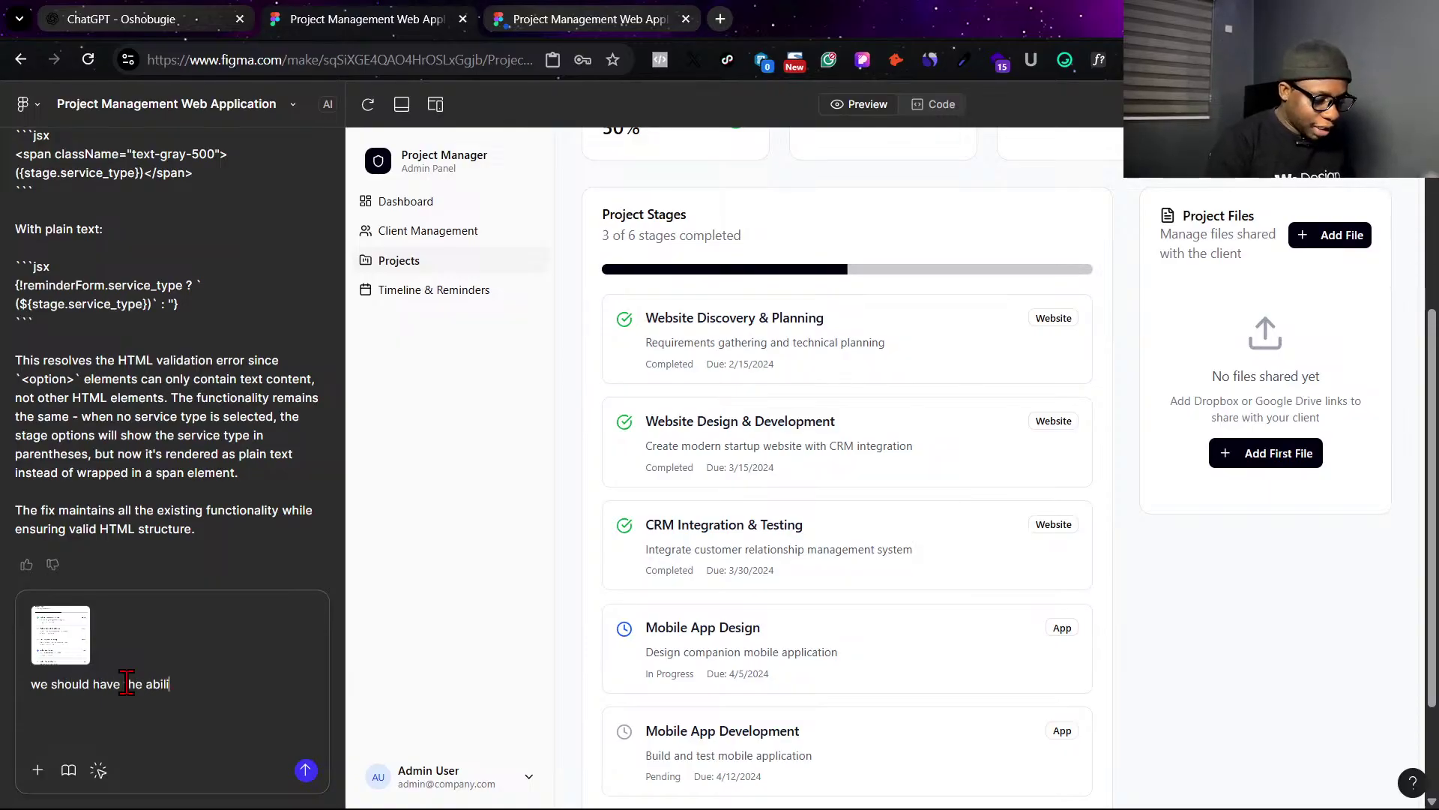
text(ty to add new stages)
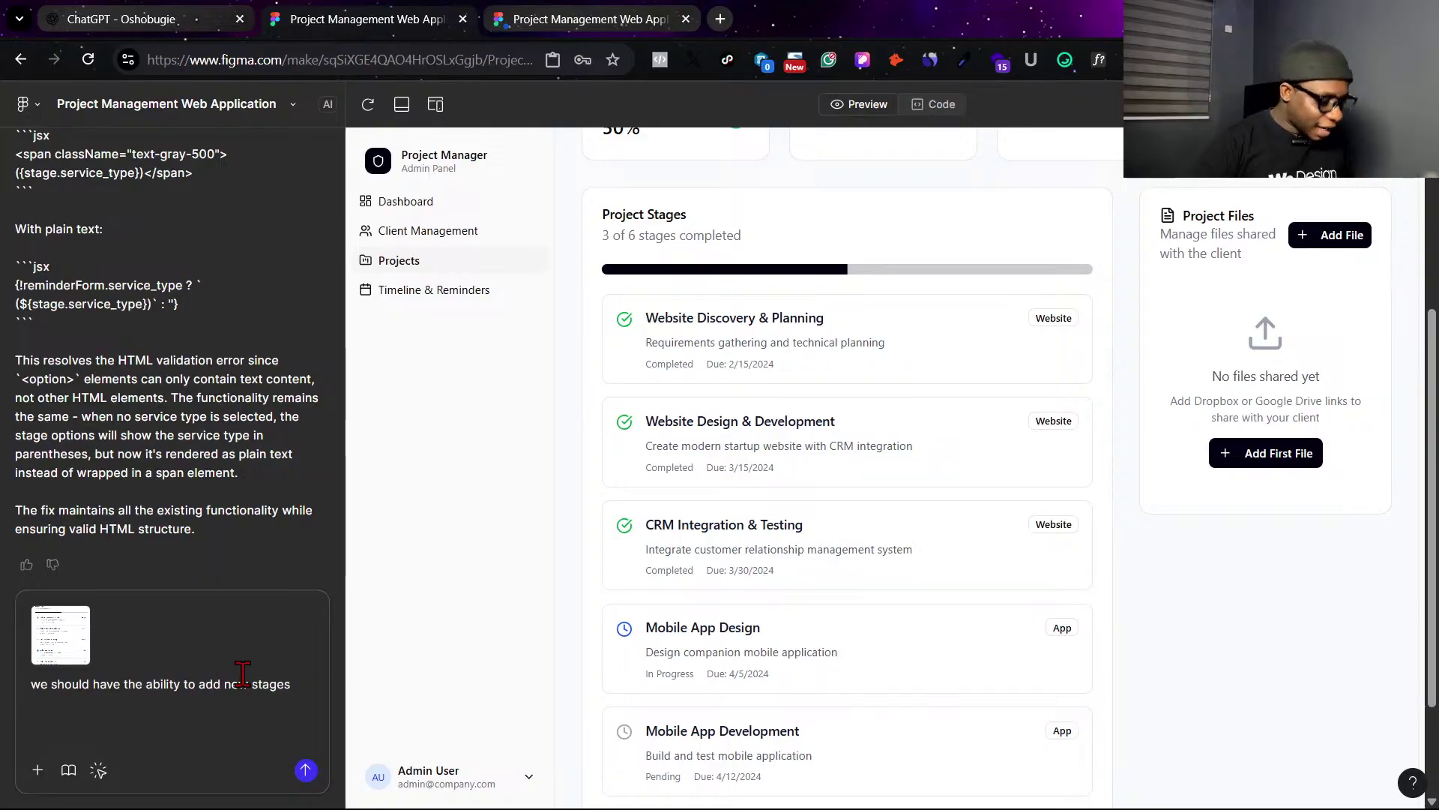
text(and edit )
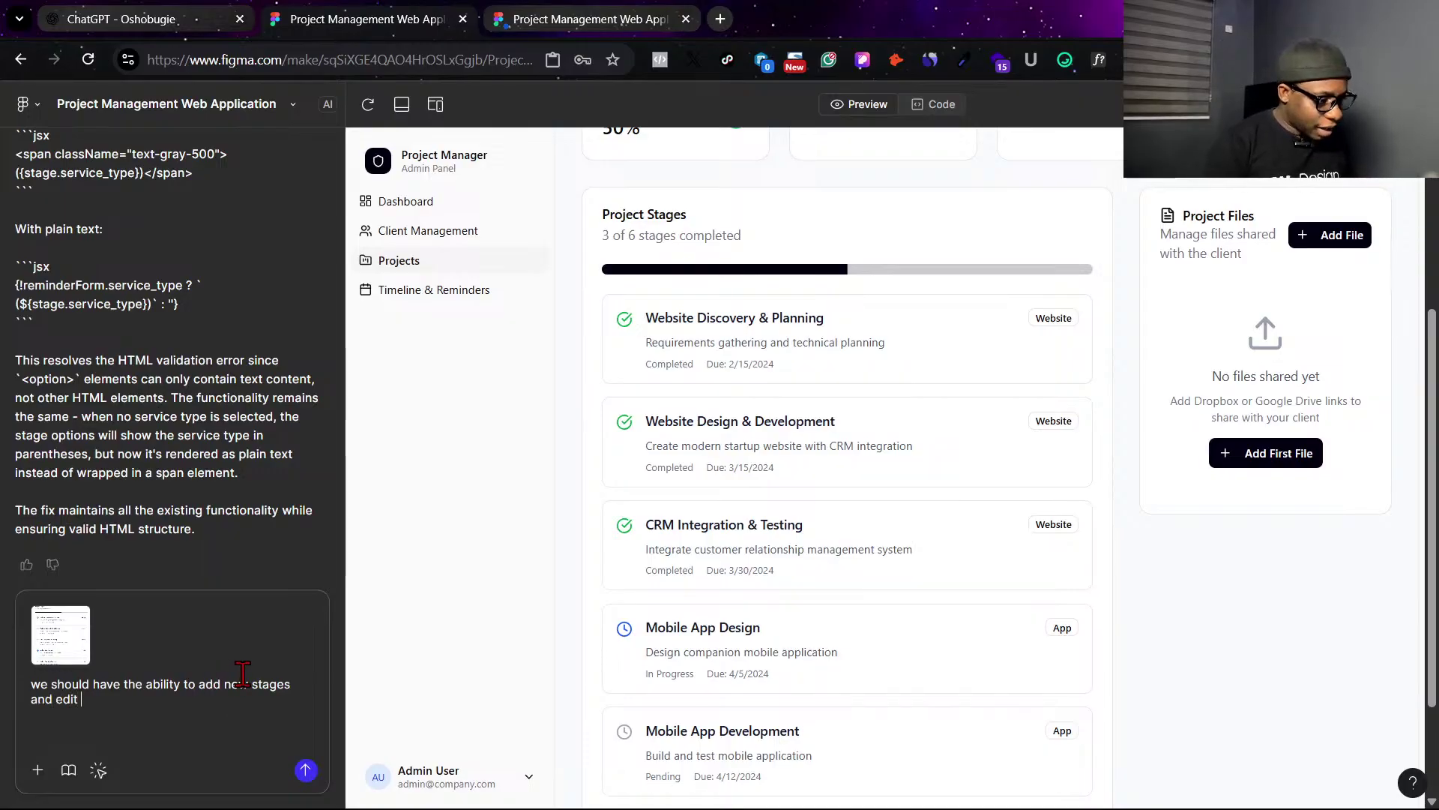
text(exisitng once.)
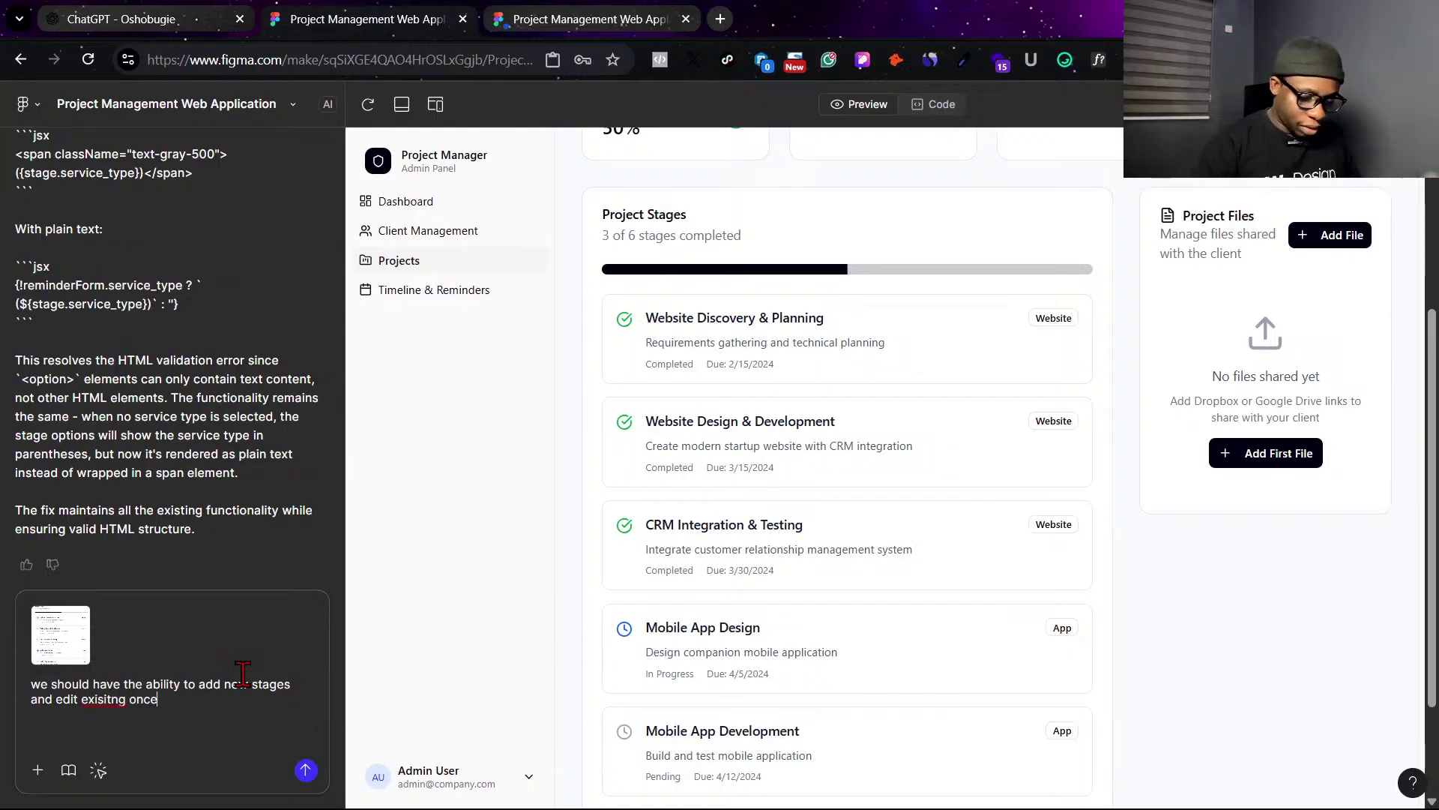
right_click(93, 699)
click(178, 212)
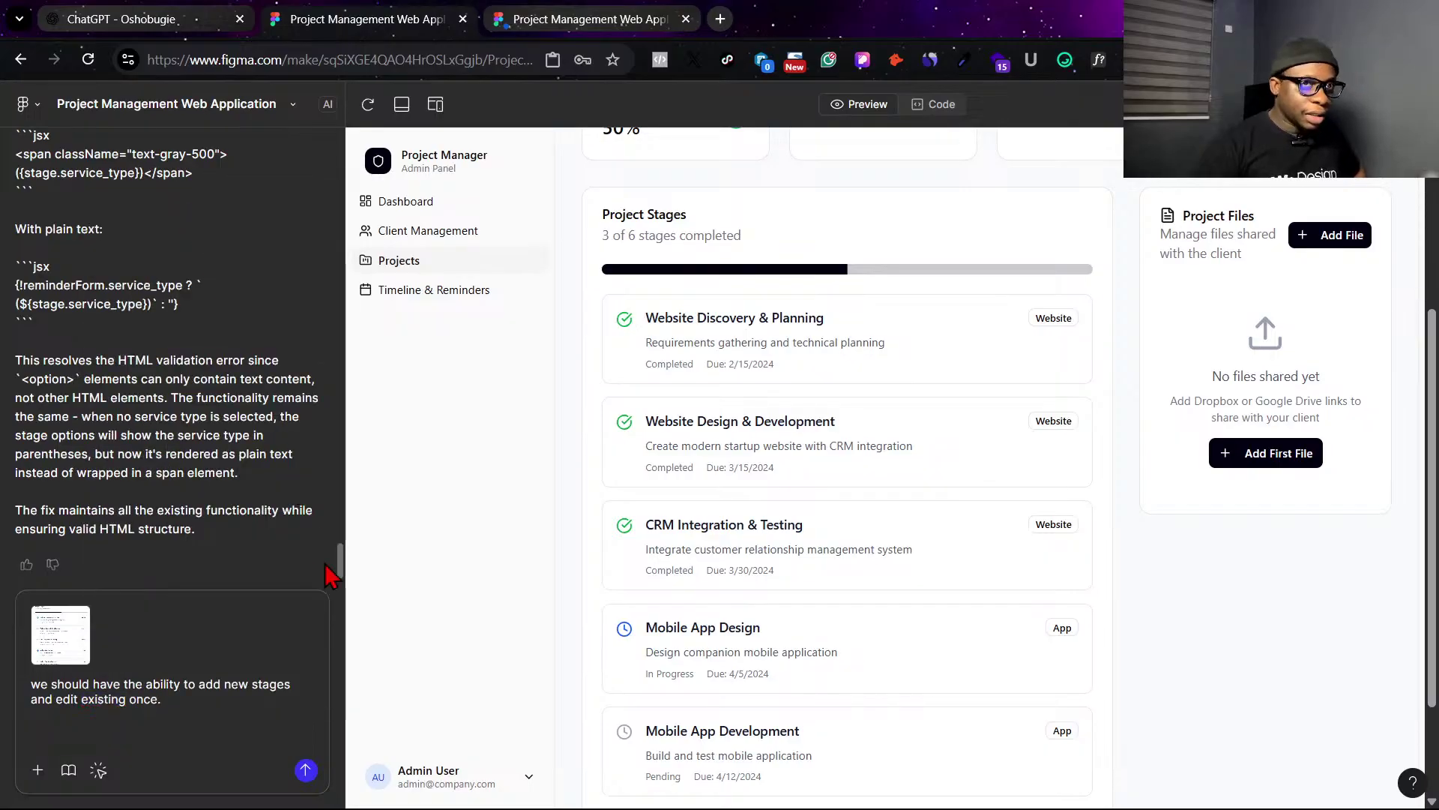
click(306, 770)
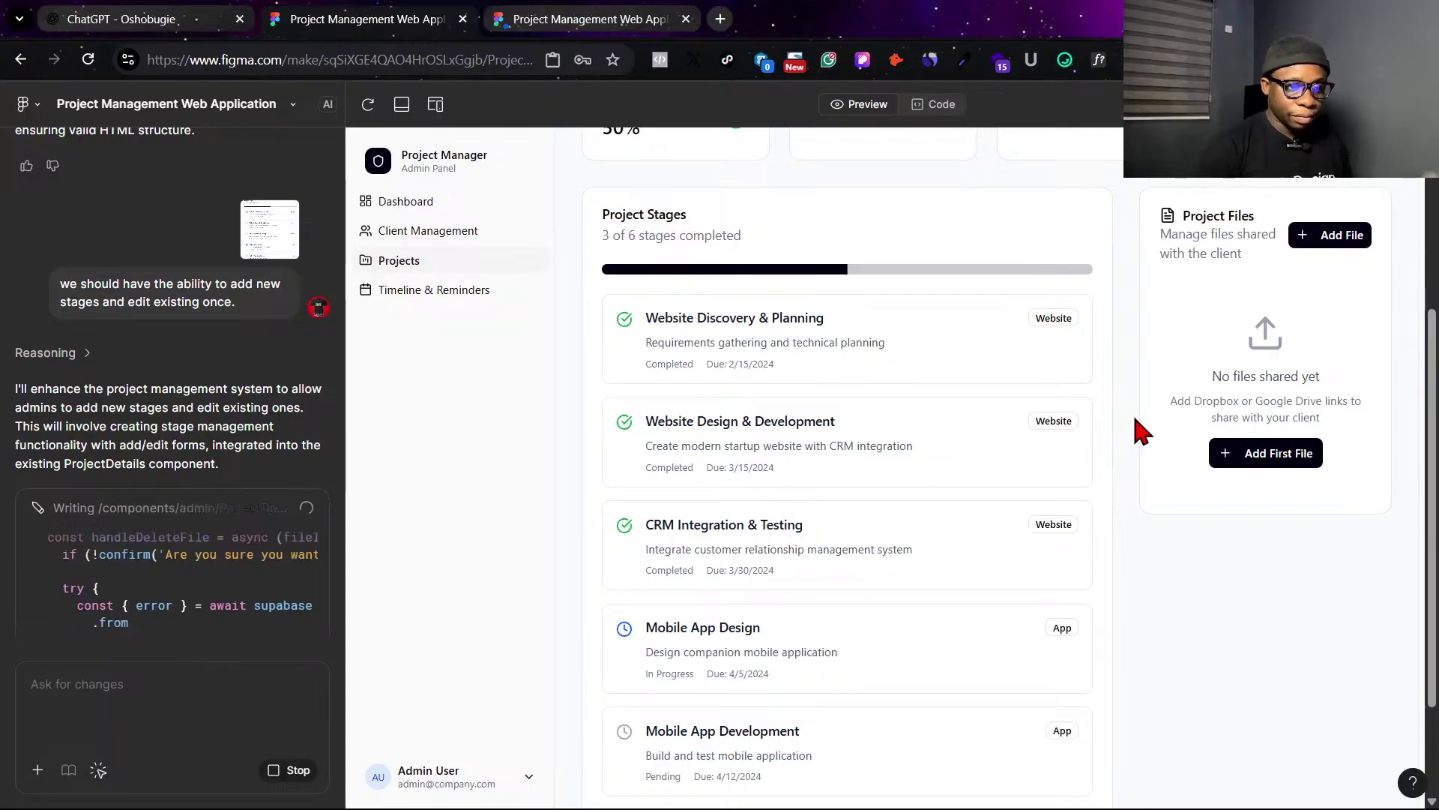
Switch to the published app's browser tab, enter the admin dashboard, dismiss the password-saving offer, and open the Projects page.
scroll(1140, 431, up, 4)
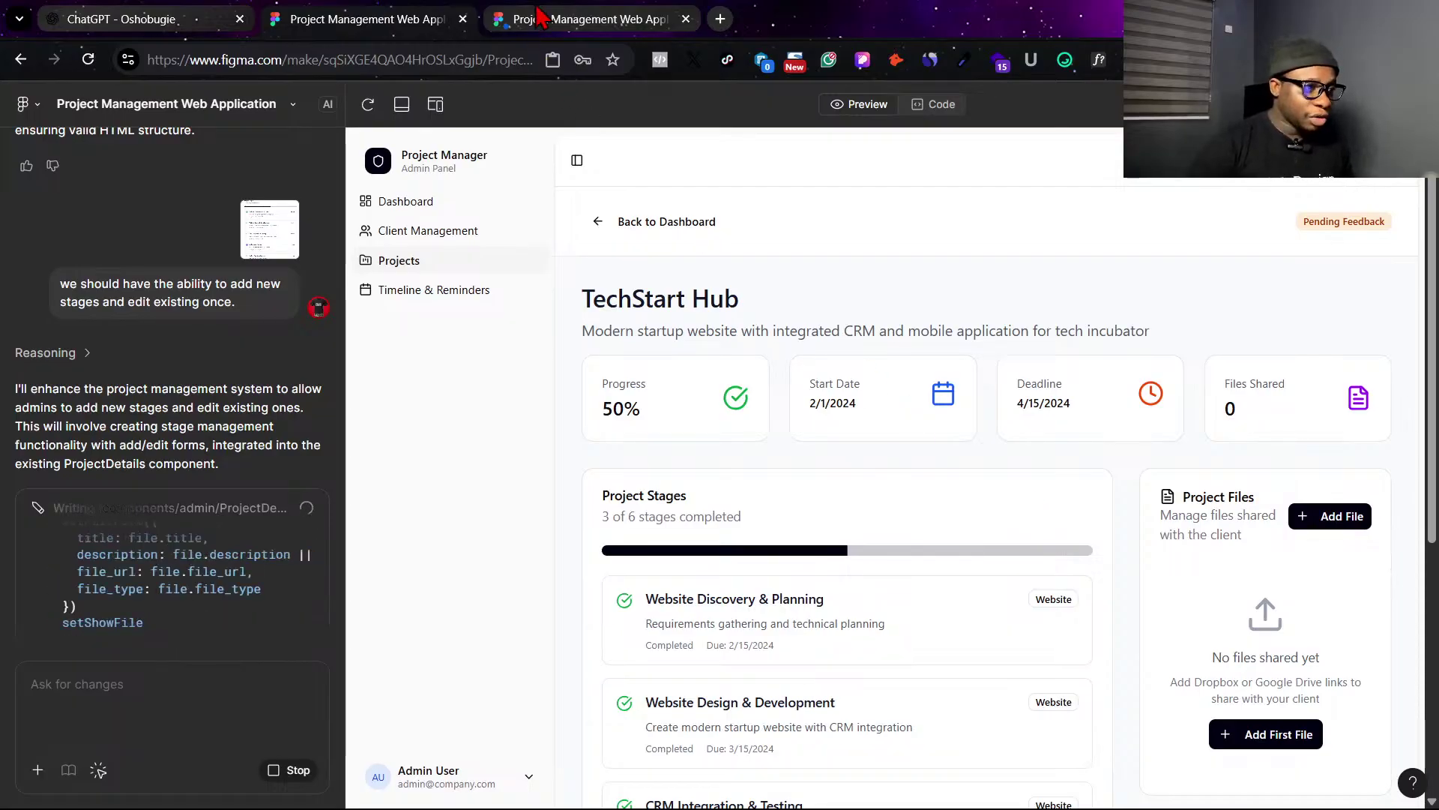
click(541, 16)
click(870, 322)
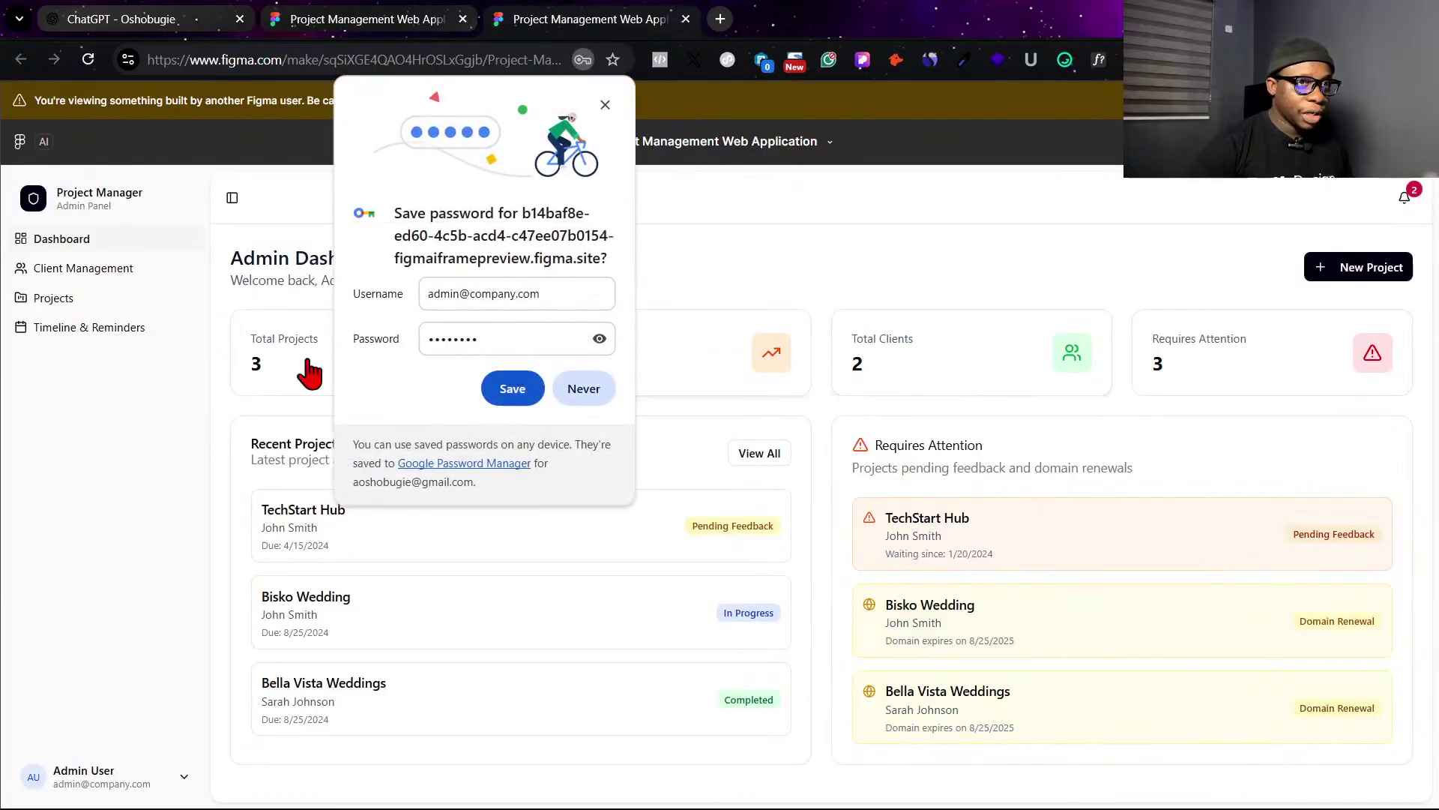
click(605, 105)
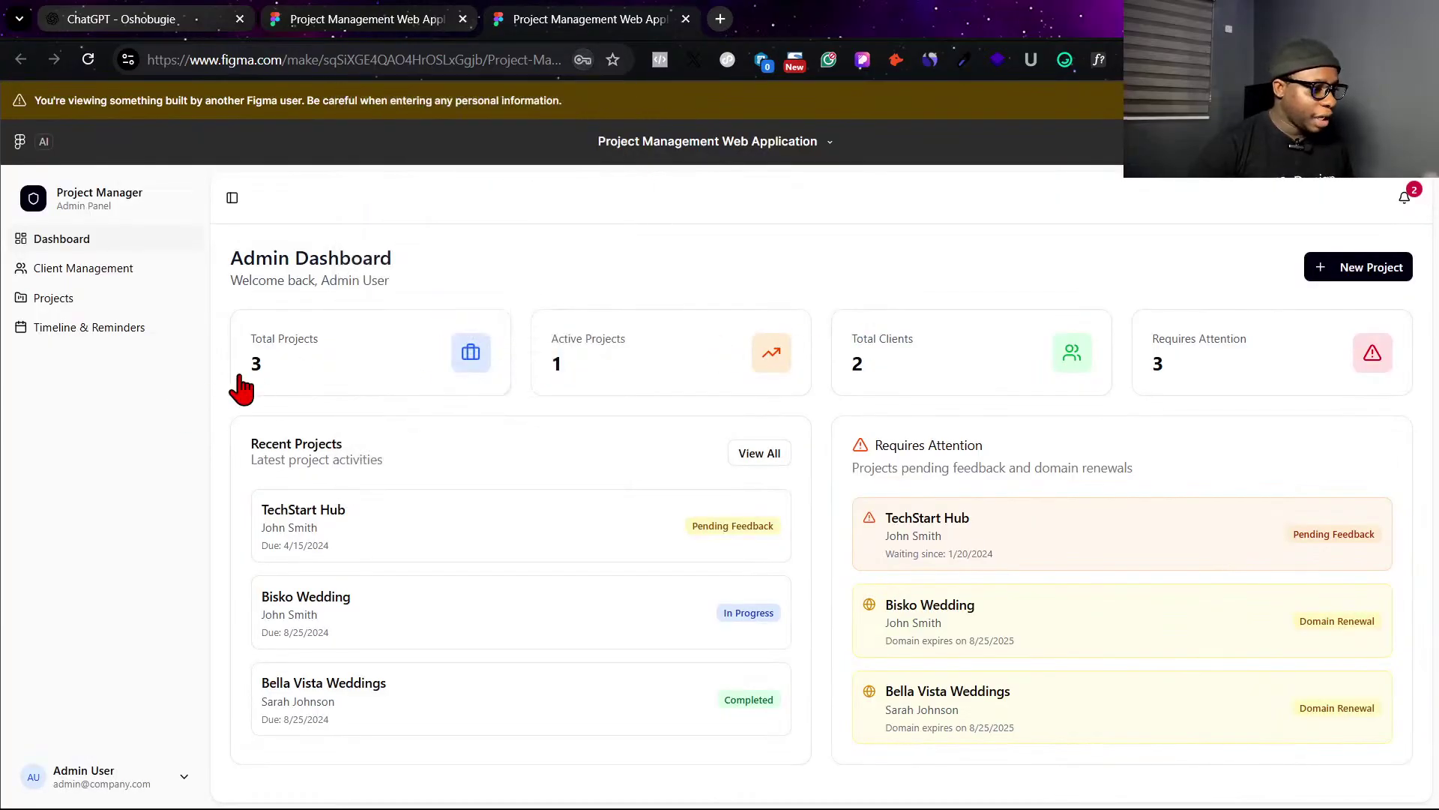
click(88, 300)
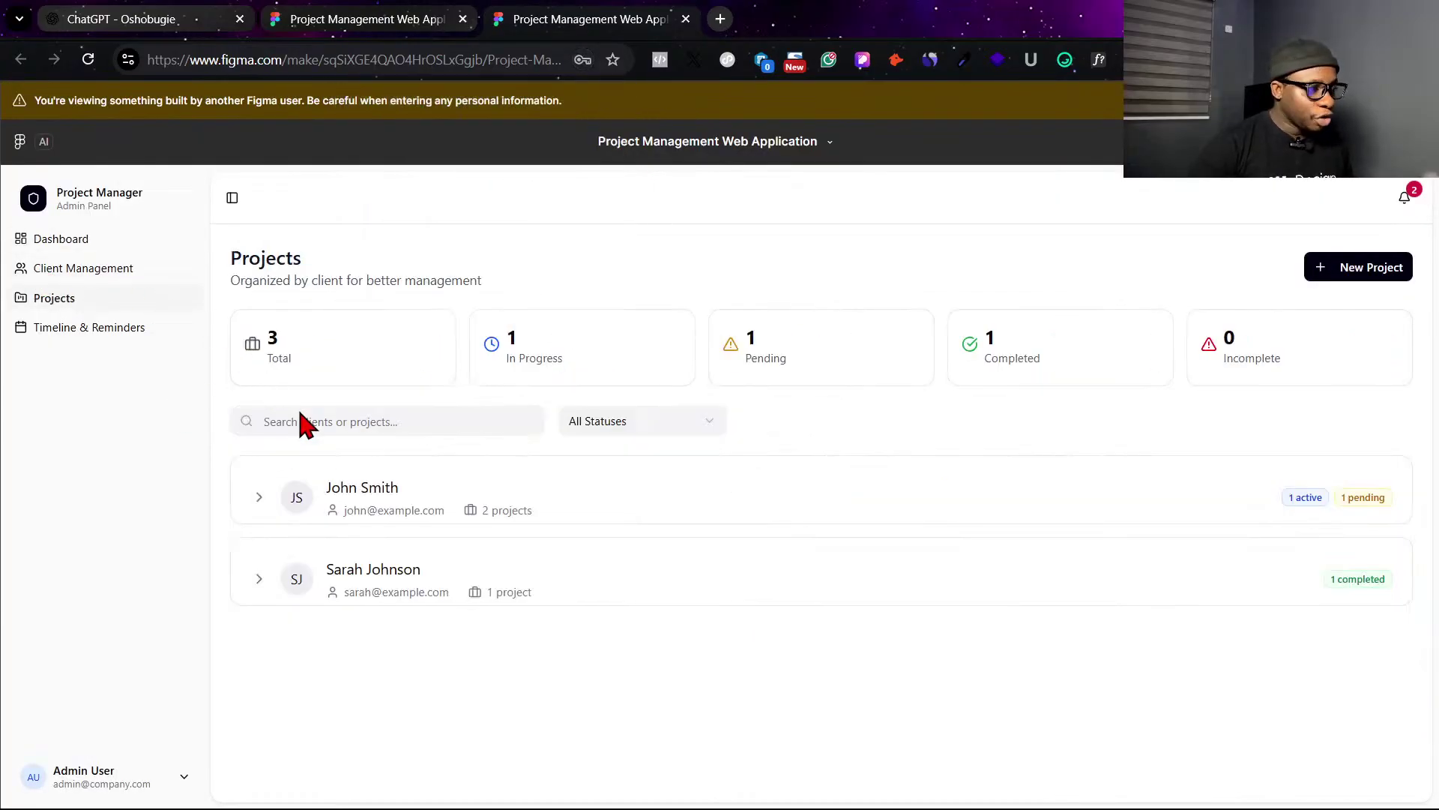
Expand the first client in the projects list and open the TechStart Hub project.
click(367, 509)
click(412, 620)
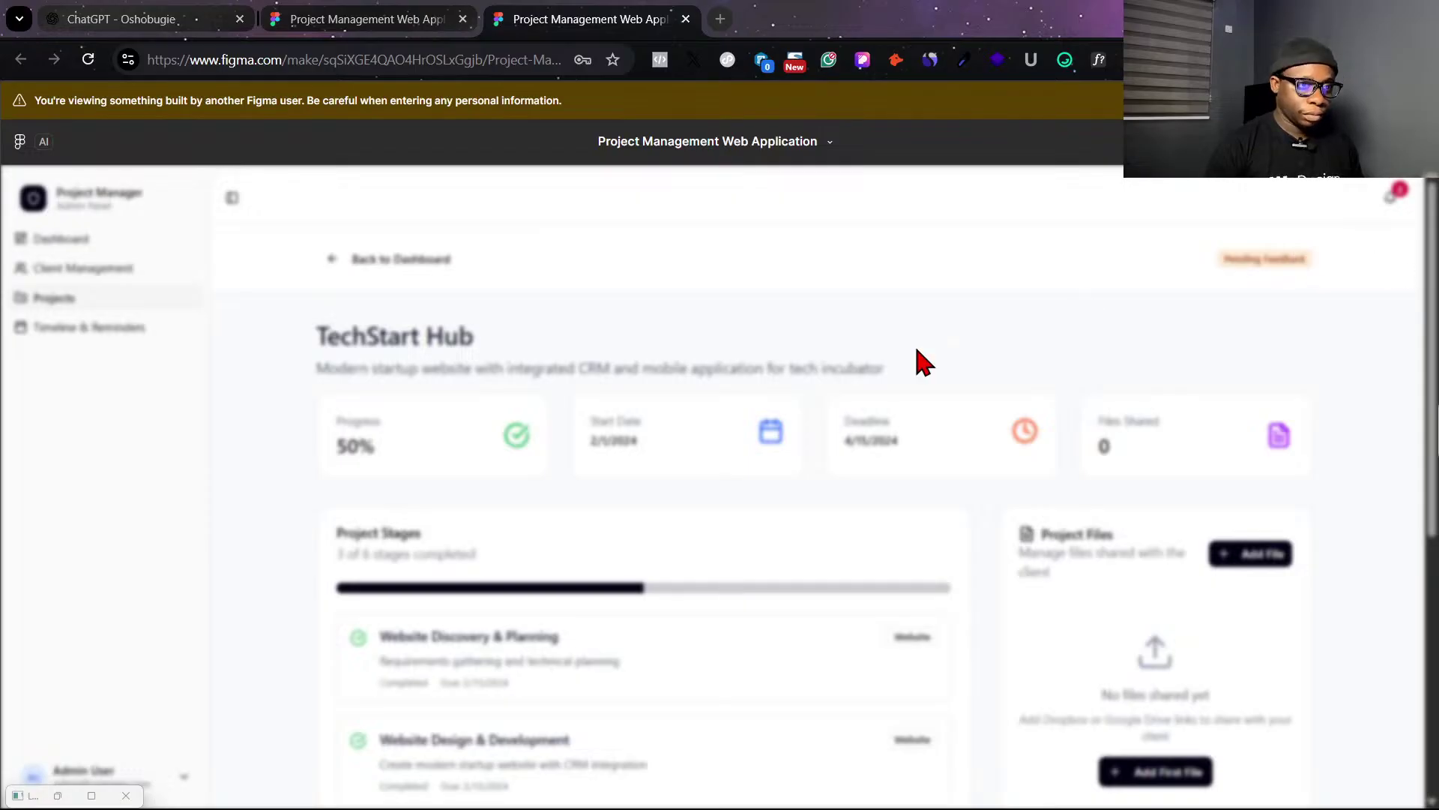
scroll(840, 592, down, 5)
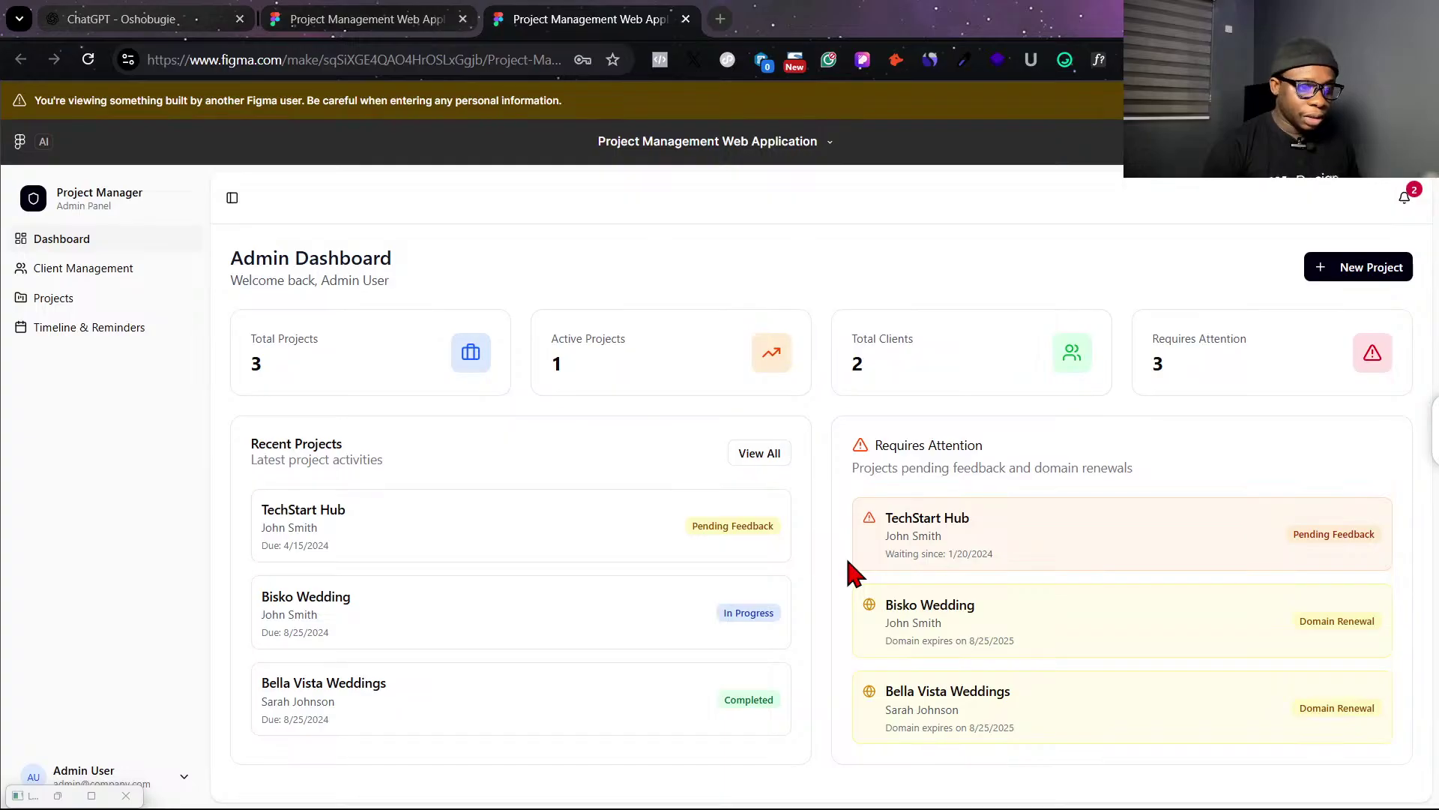
Return to the Projects page, check the Figma Make tab's progress, and reopen TechStart Hub under the first client in the published app.
click(86, 299)
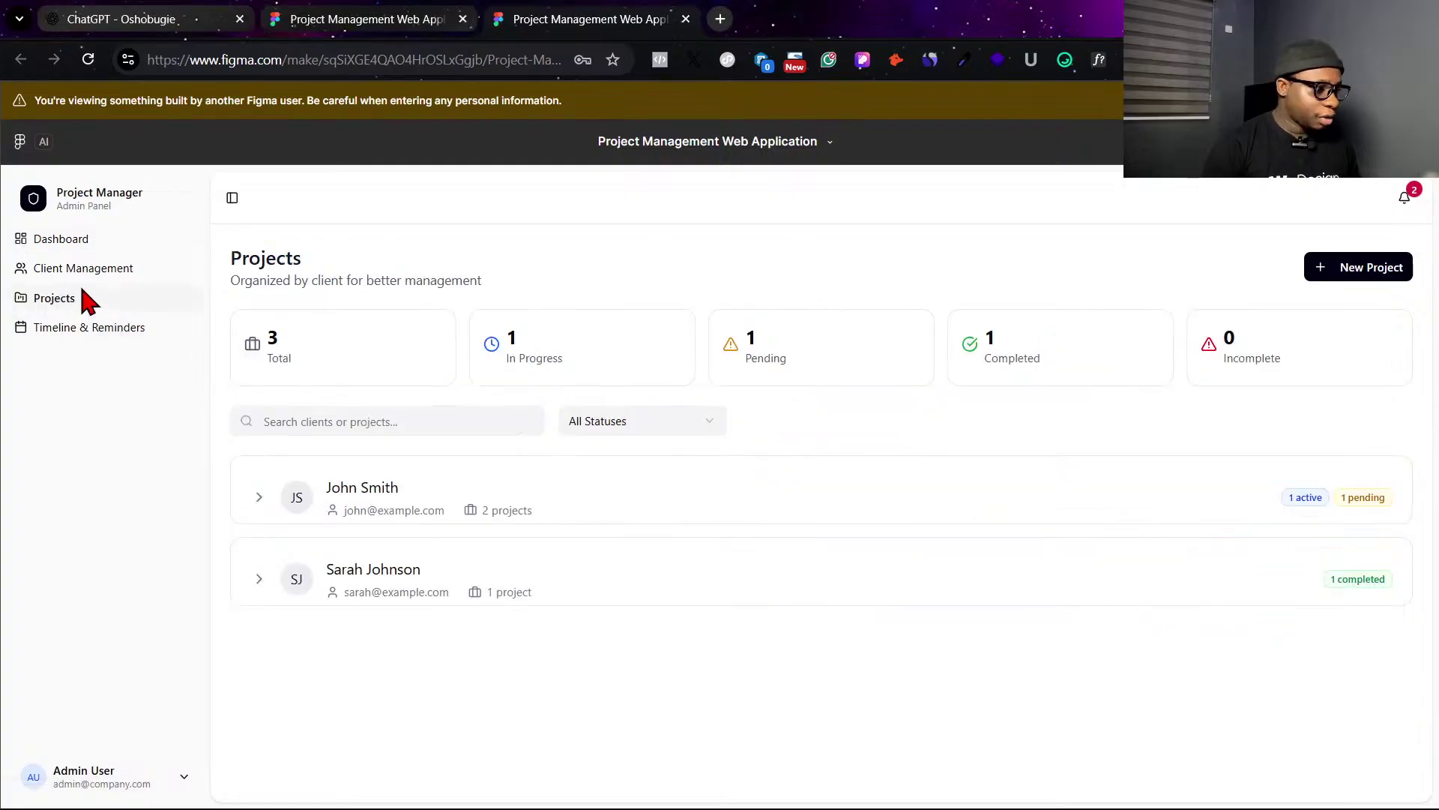
click(367, 27)
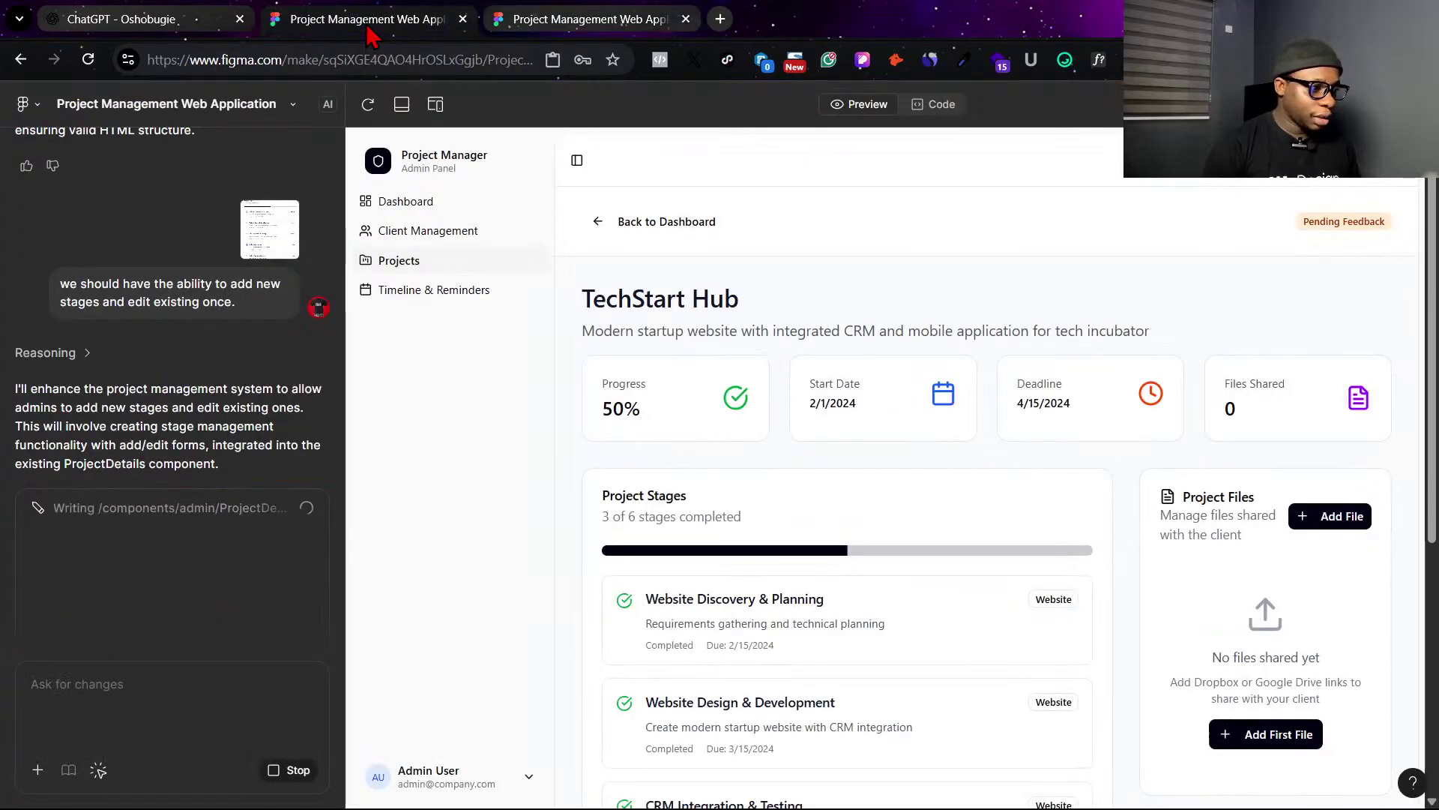
click(562, 20)
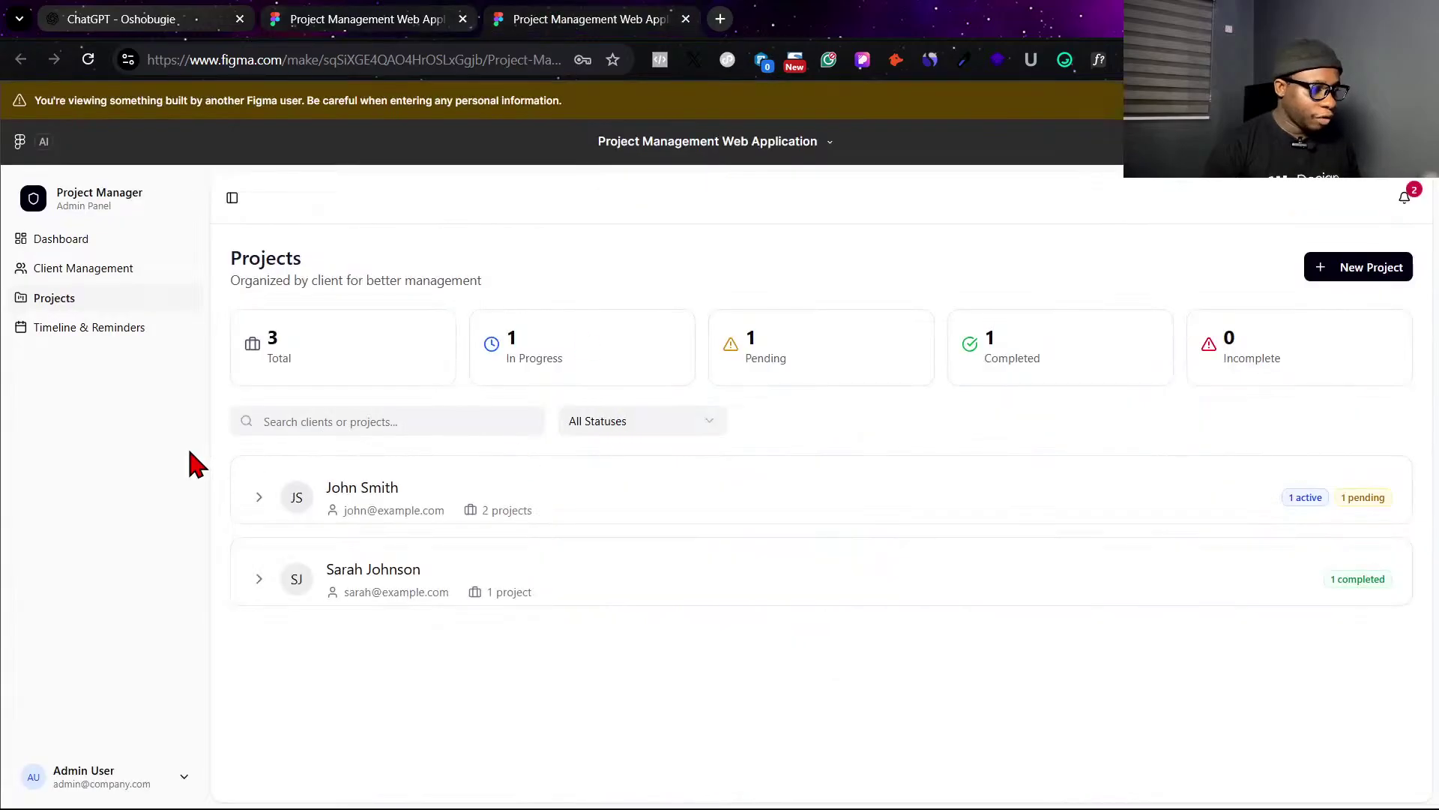
click(260, 498)
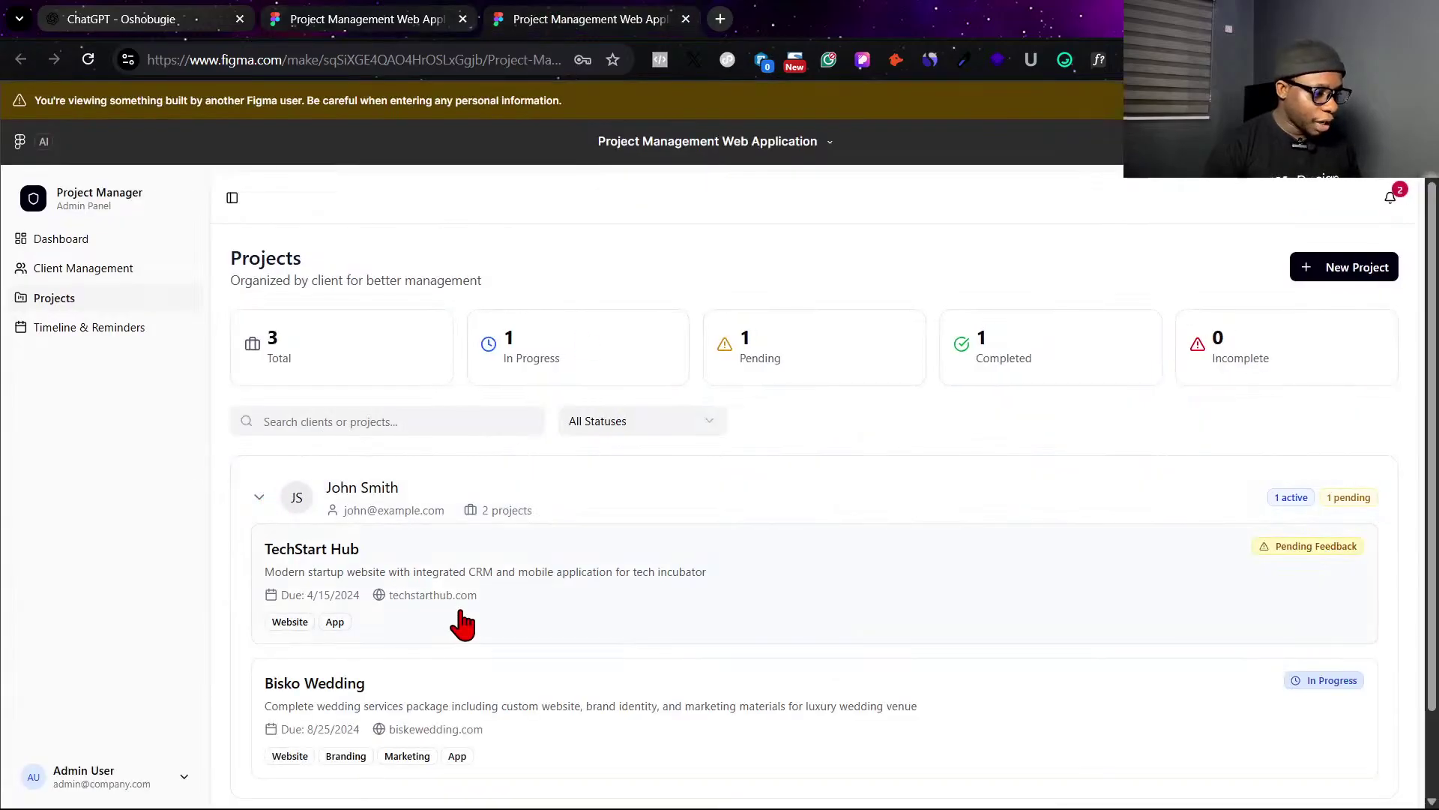
click(460, 614)
Examine the Project Stages list of TechStart Hub for each stage's service, status and due date.
scroll(681, 620, down, 2)
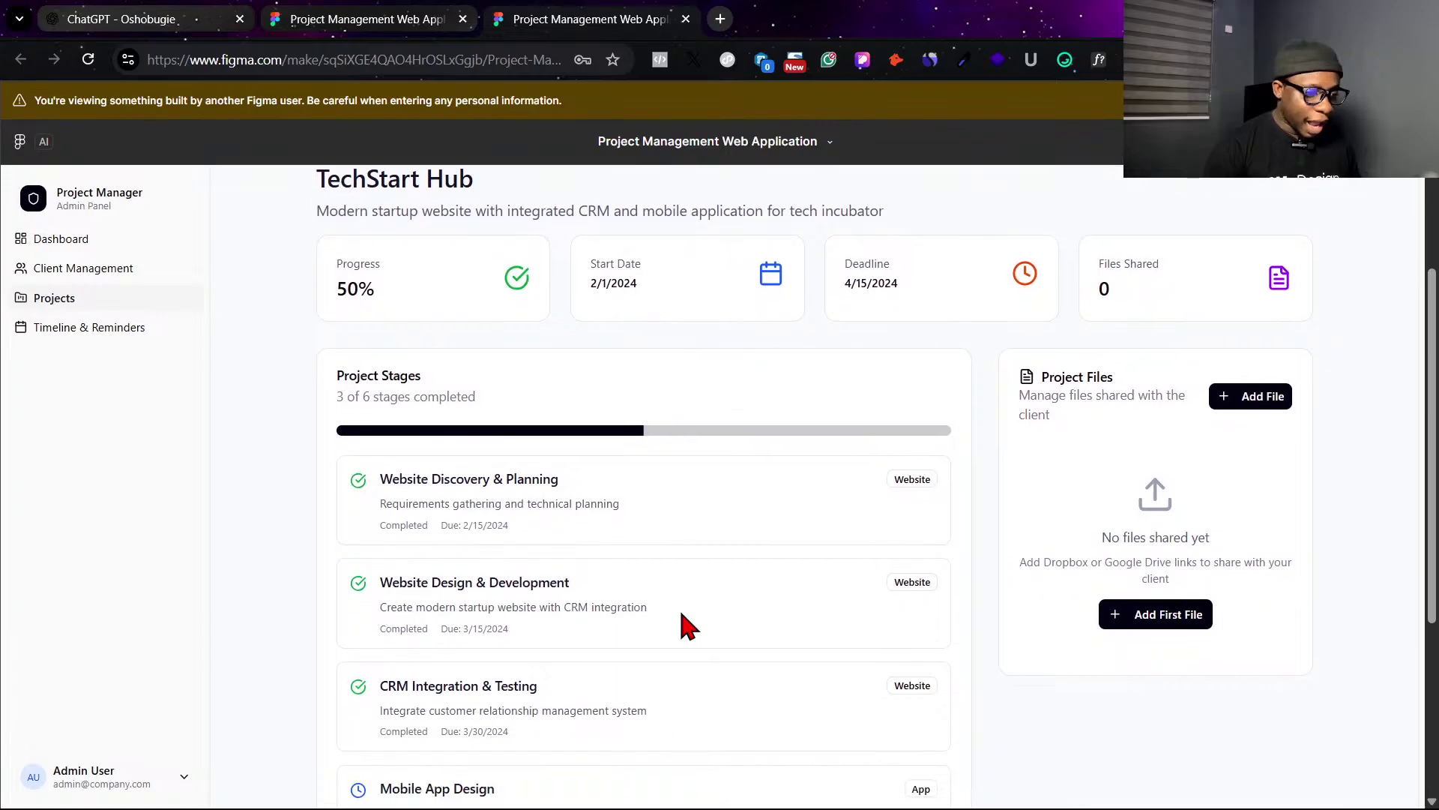
scroll(683, 600, down, 3)
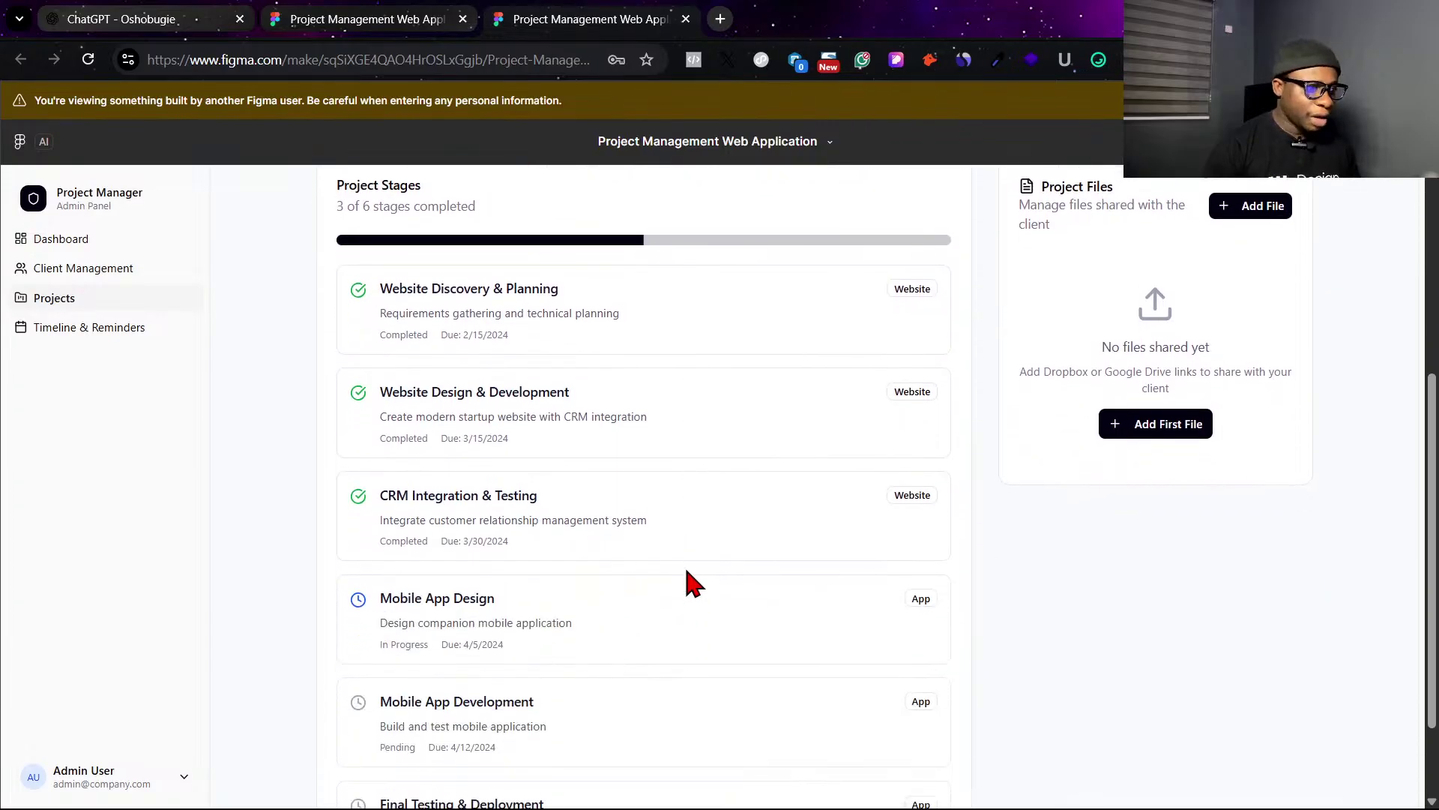
scroll(694, 583, up, 2)
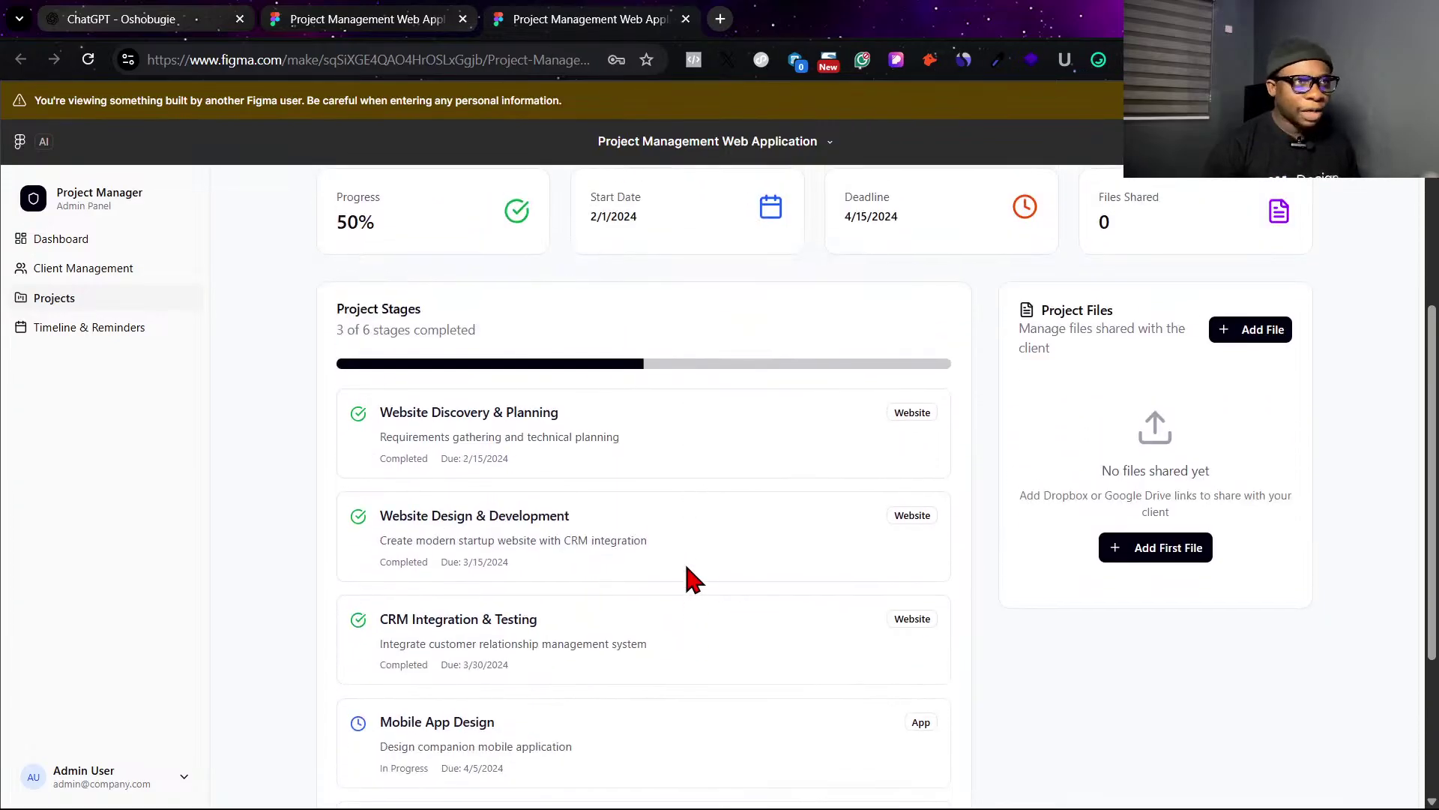
scroll(643, 452, up, 1)
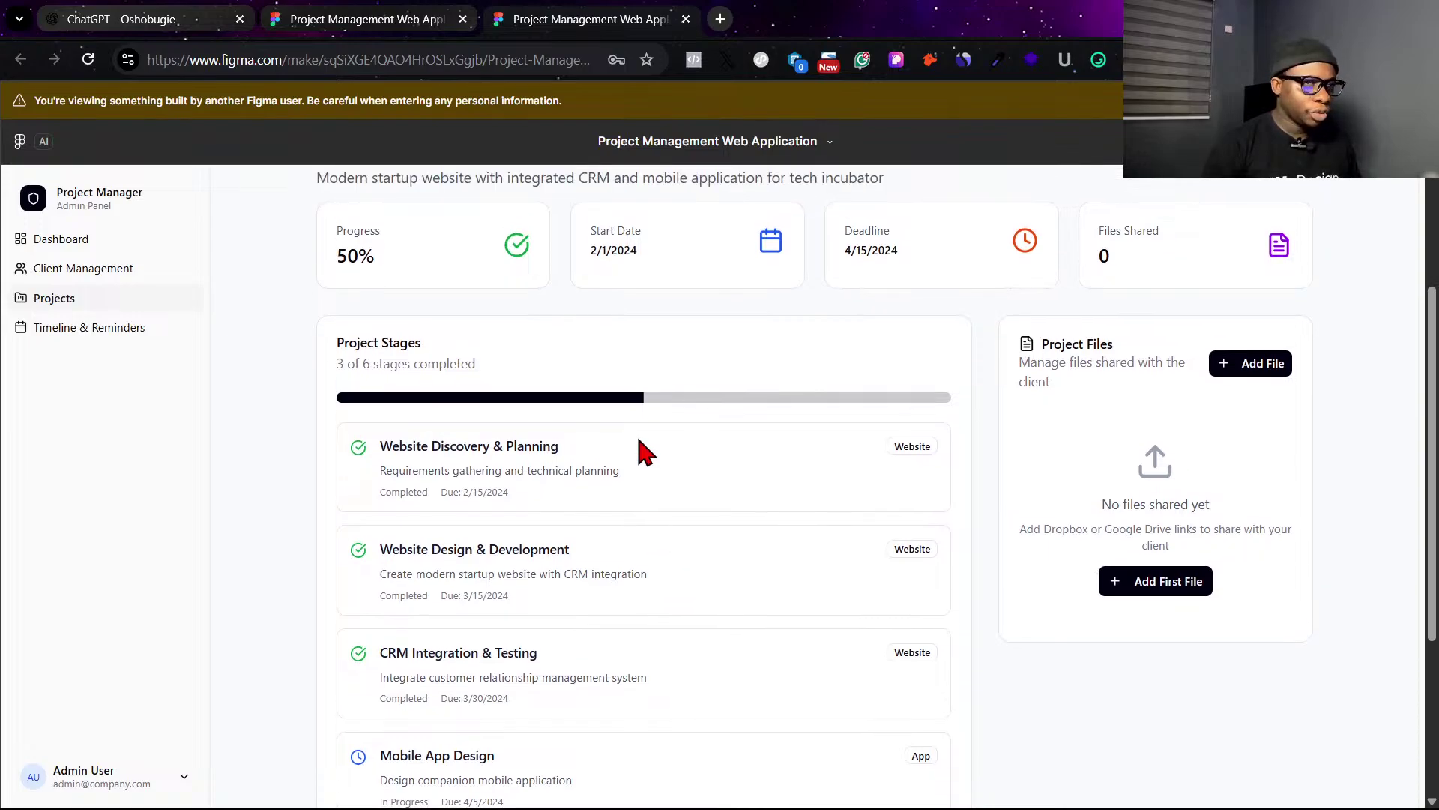
scroll(832, 459, down, 1)
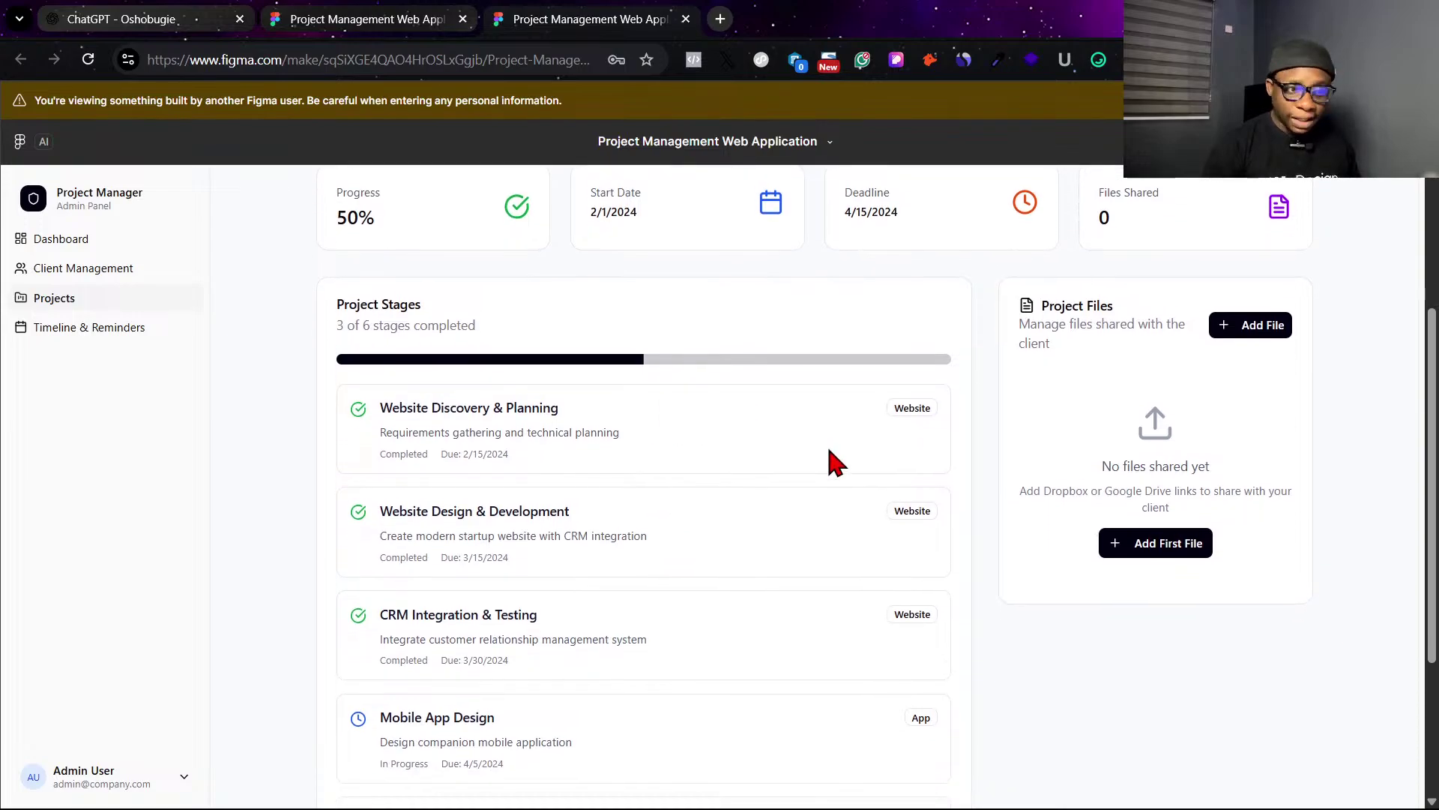
scroll(713, 555, down, 3)
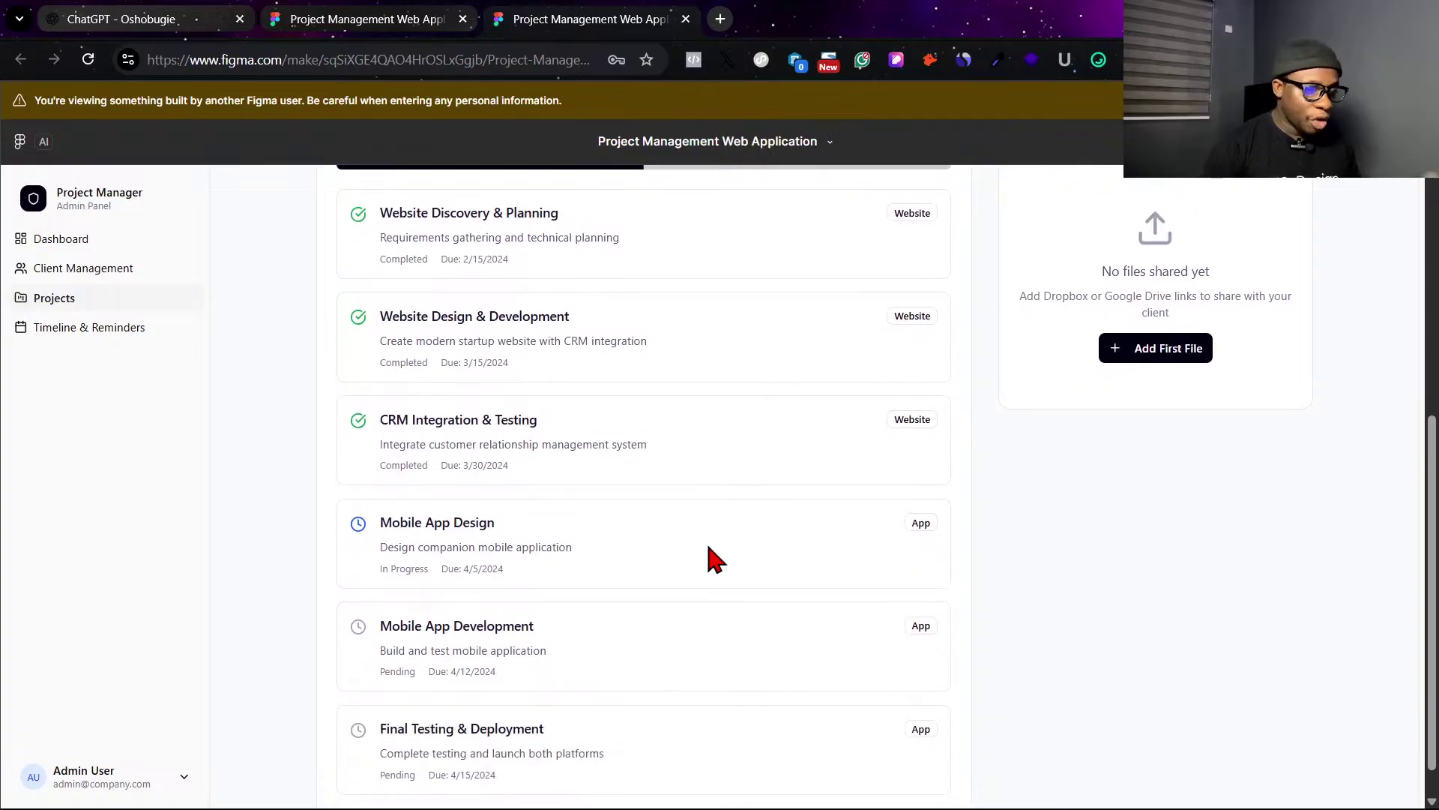
scroll(713, 558, up, 1)
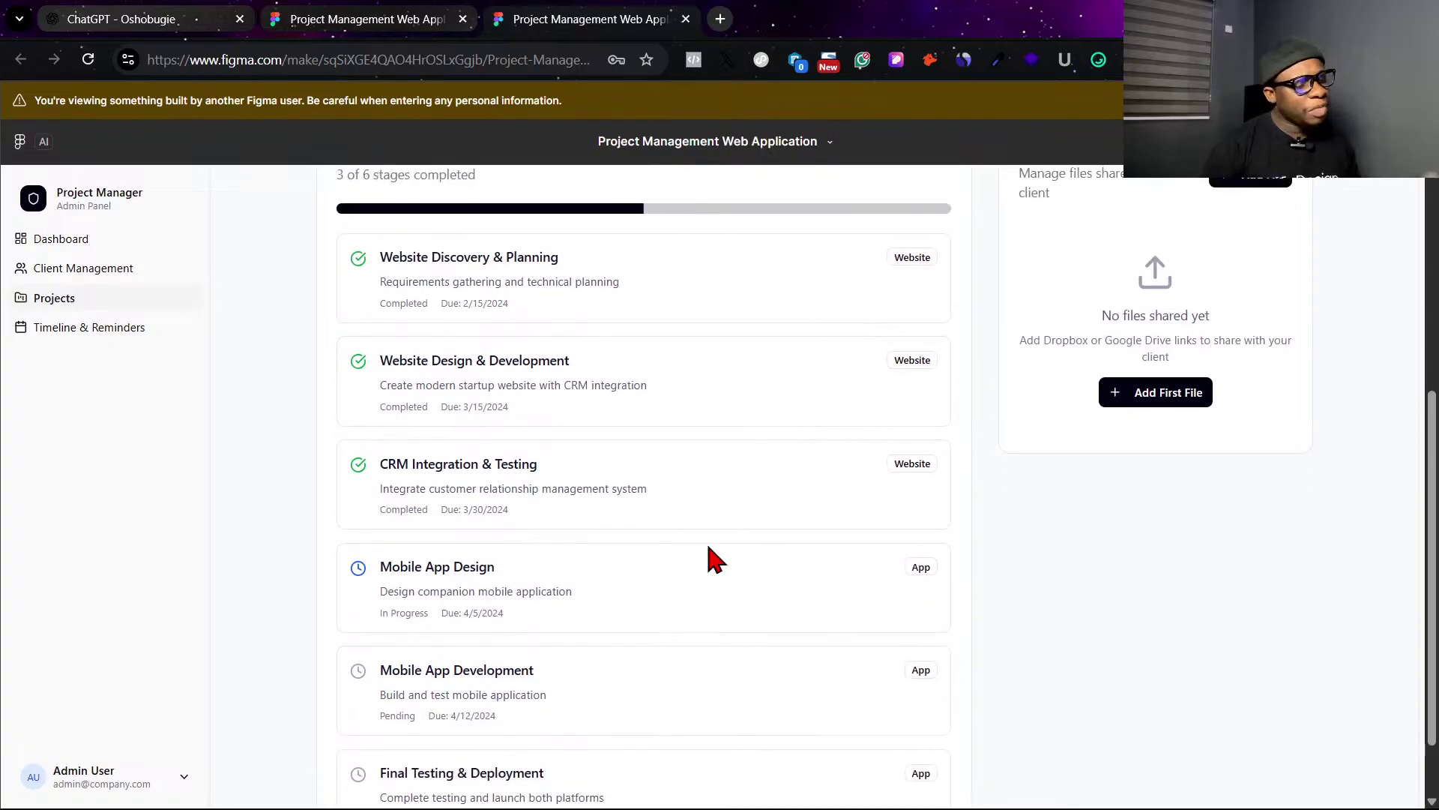
scroll(713, 558, up, 1)
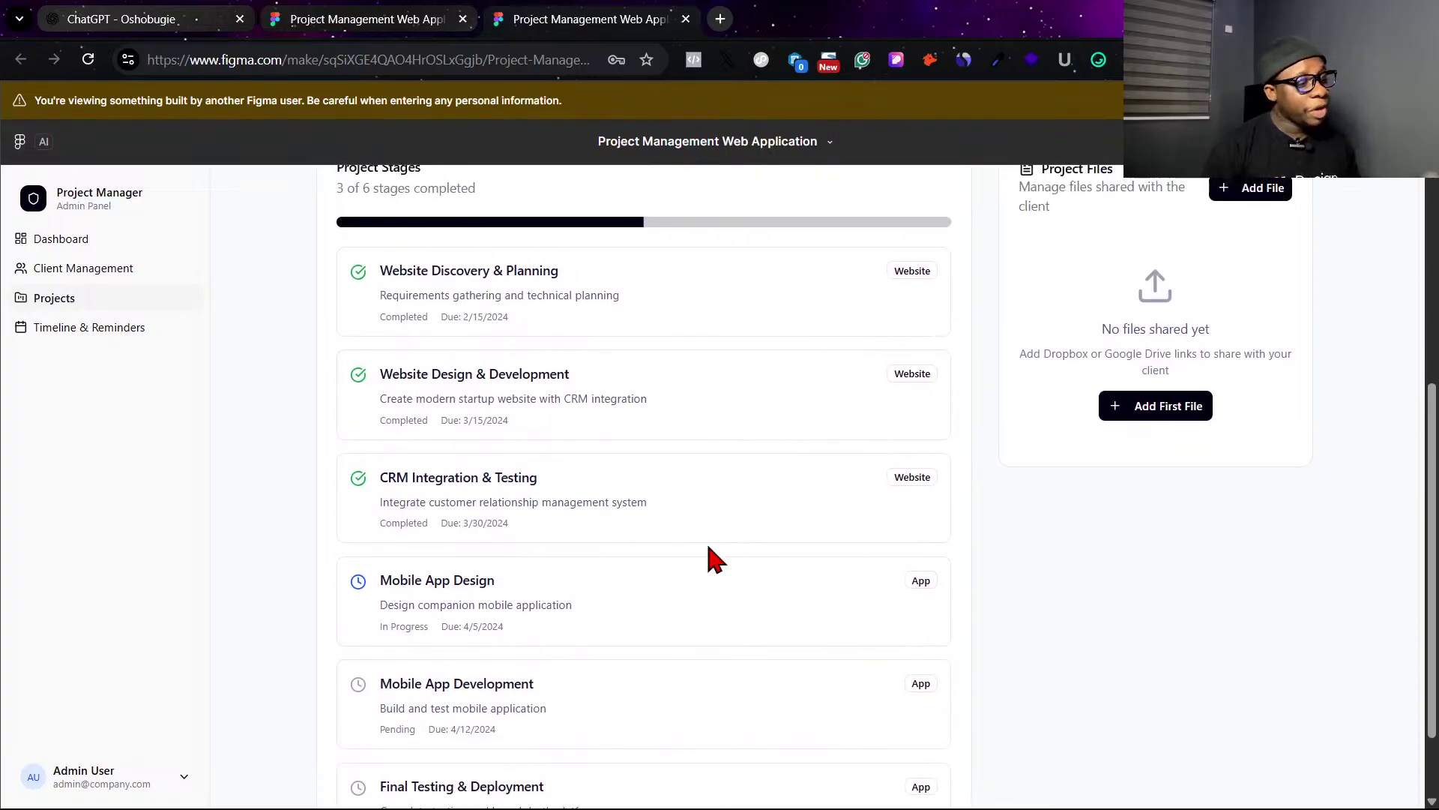
scroll(713, 559, down, 2)
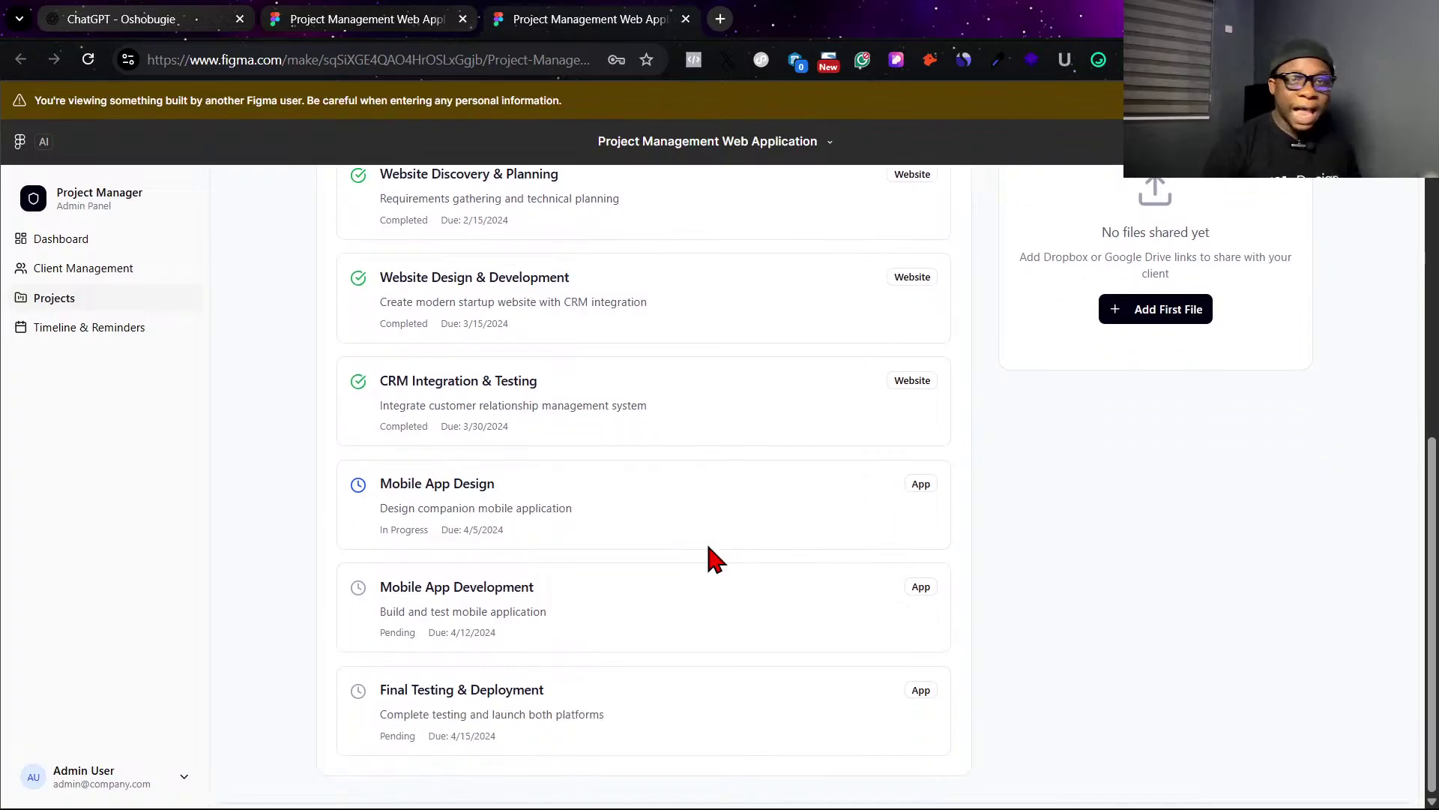
scroll(713, 558, up, 4)
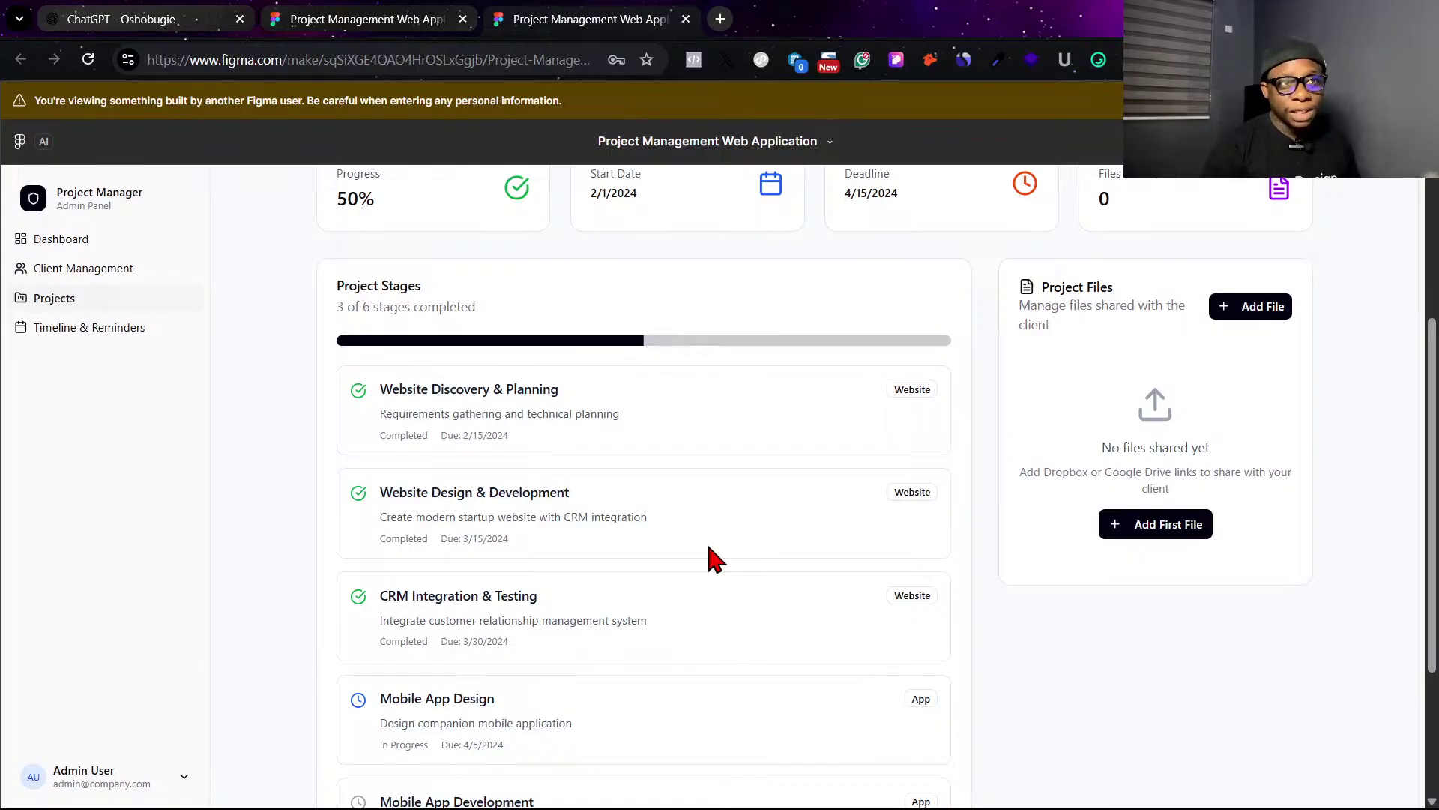
scroll(713, 558, up, 1)
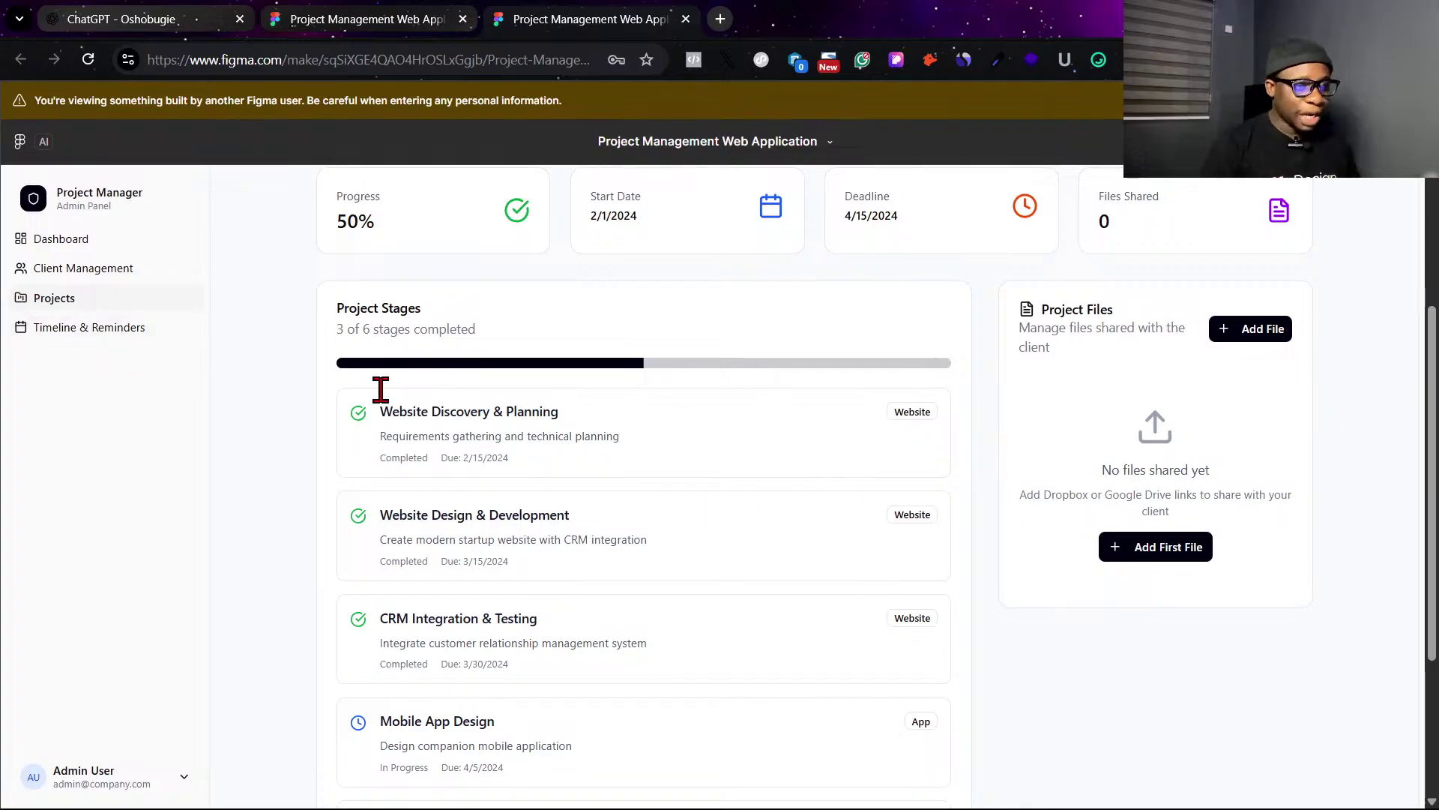
Switch to the Figma Make tab and open the first client's TechStart Hub project from the preview's Projects page.
click(382, 17)
click(585, 16)
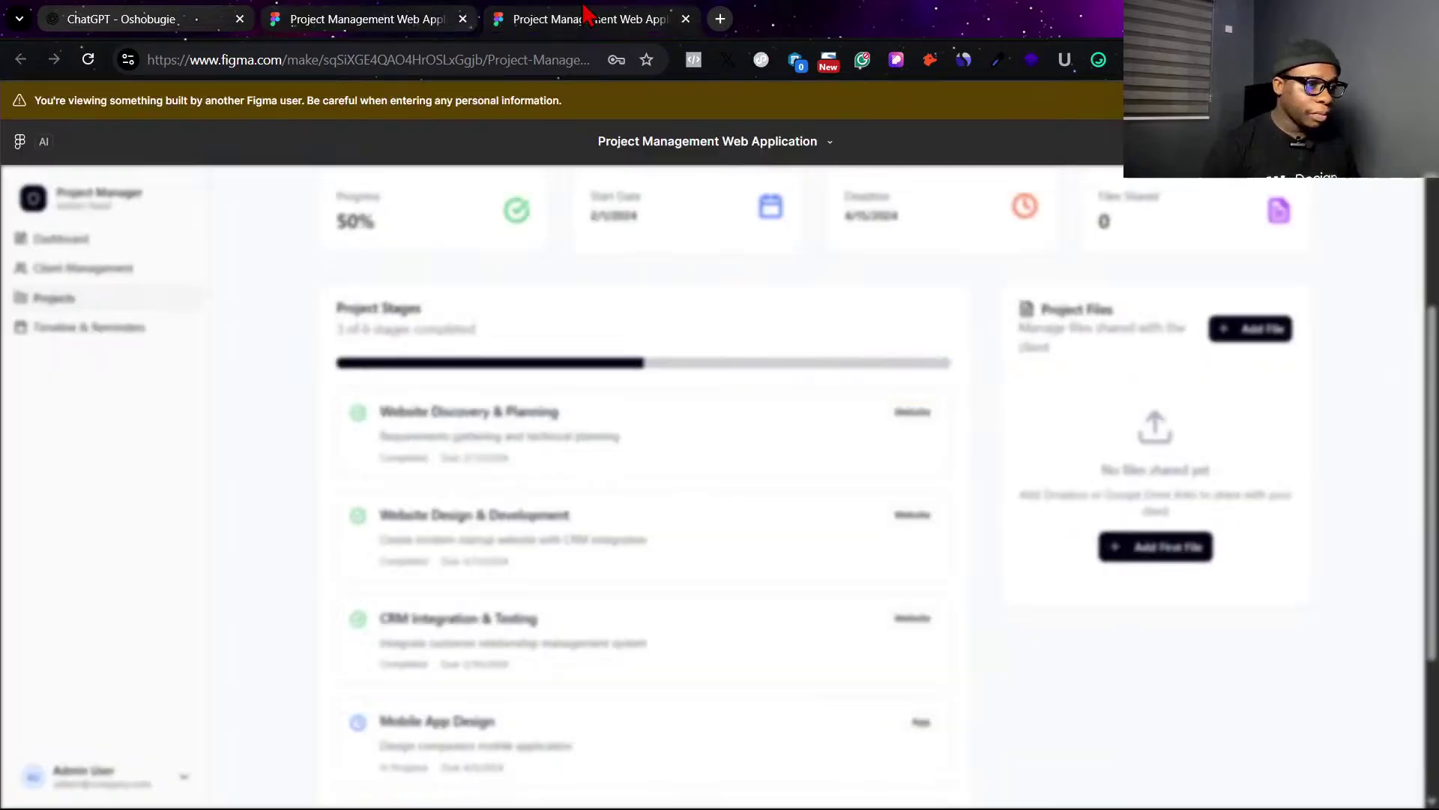
click(391, 12)
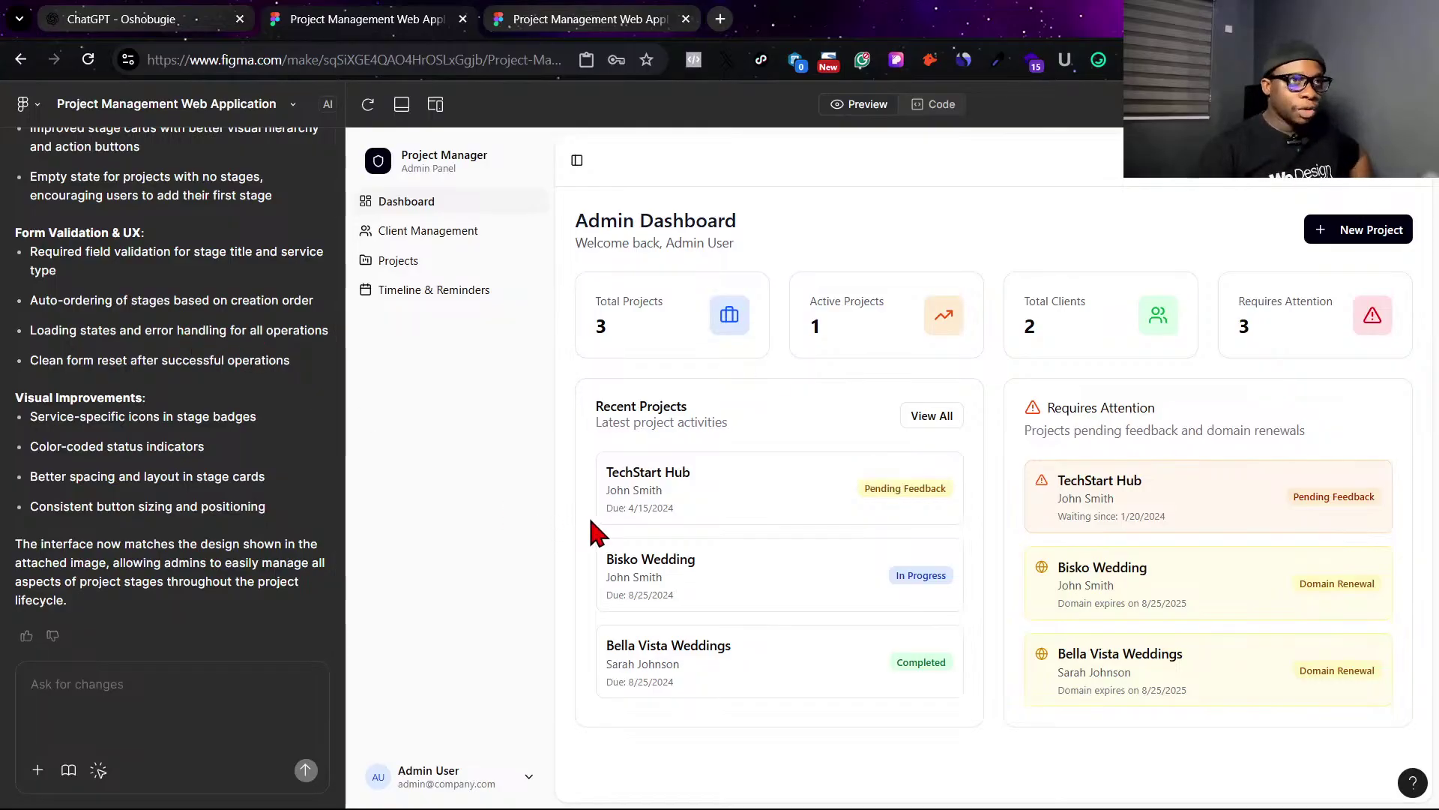
click(417, 294)
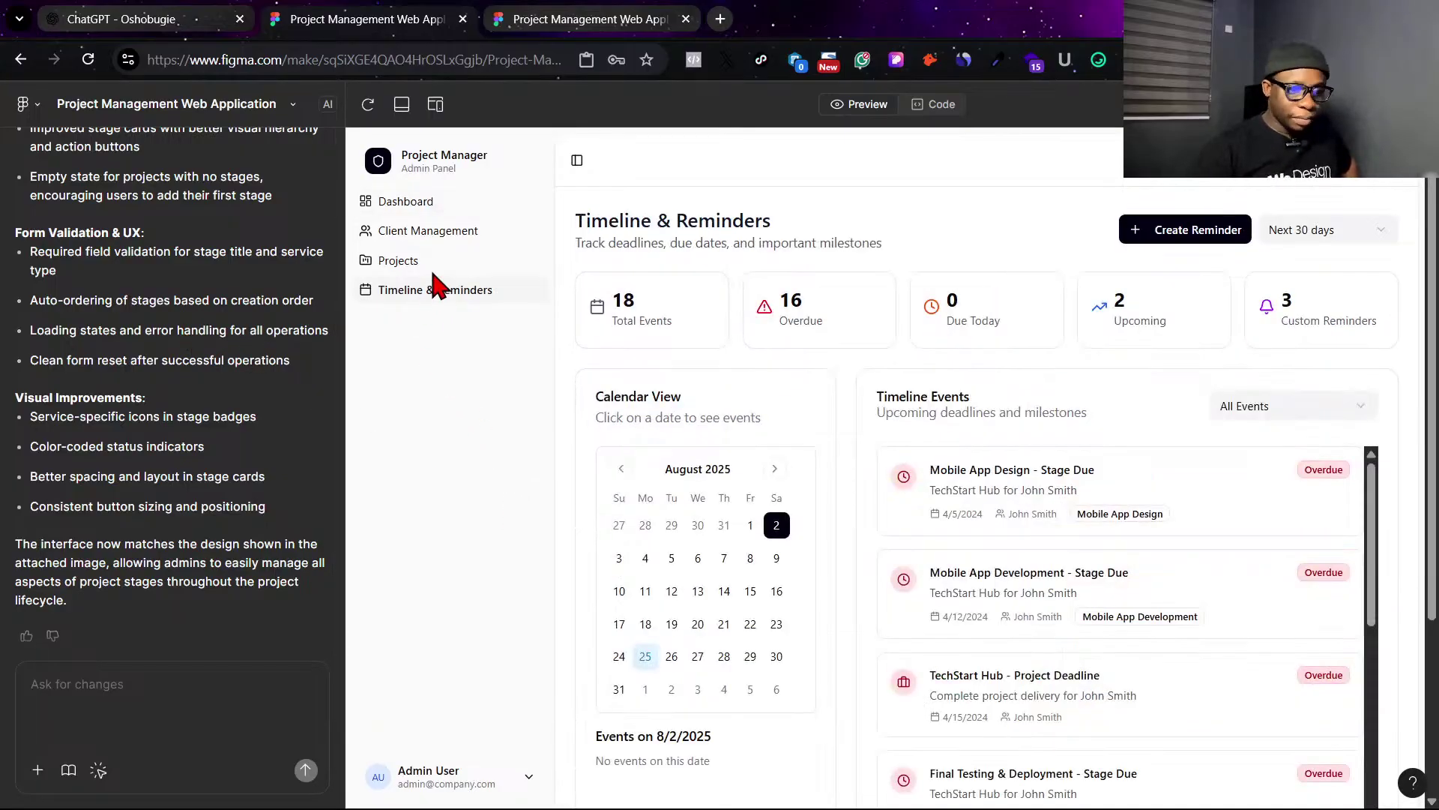
click(435, 264)
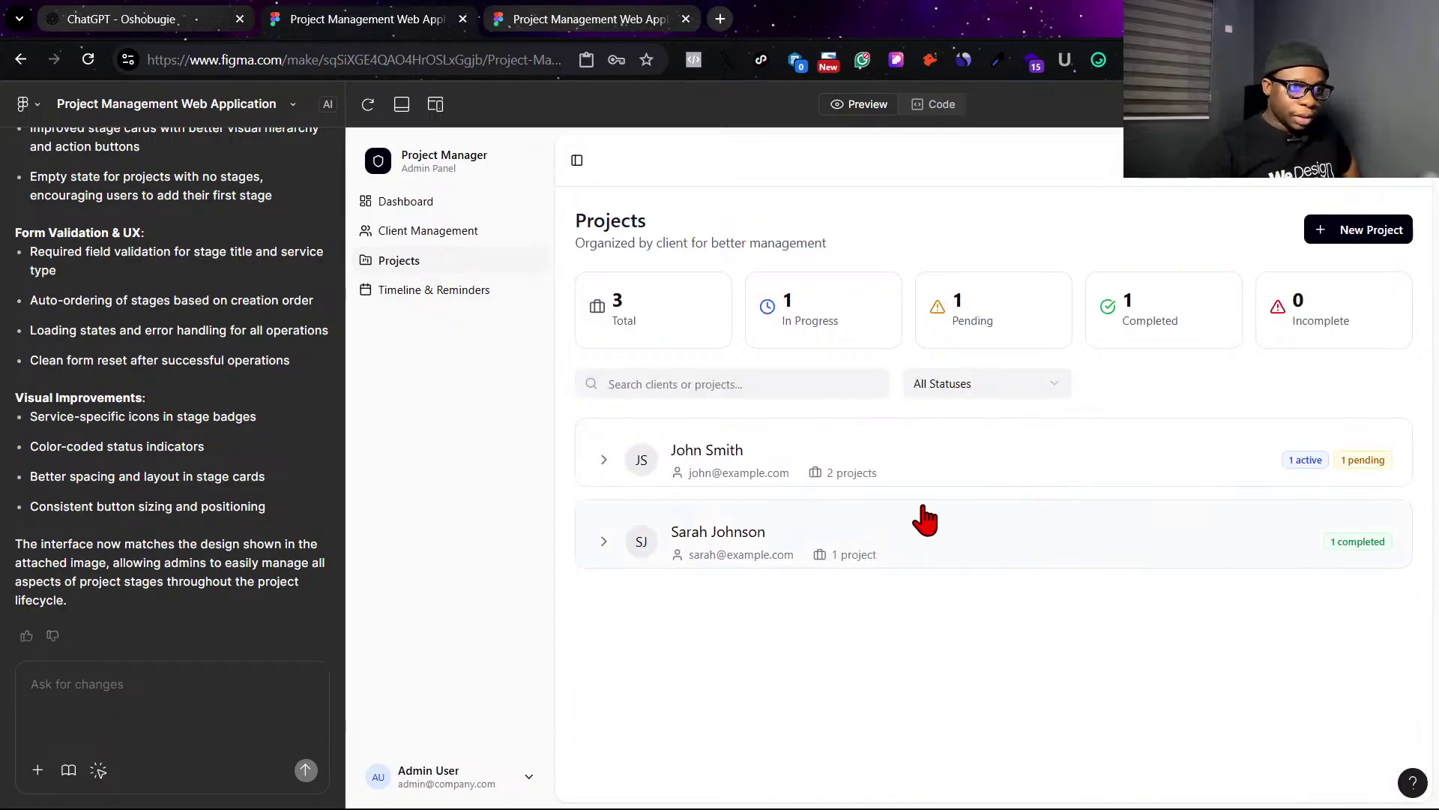
click(697, 469)
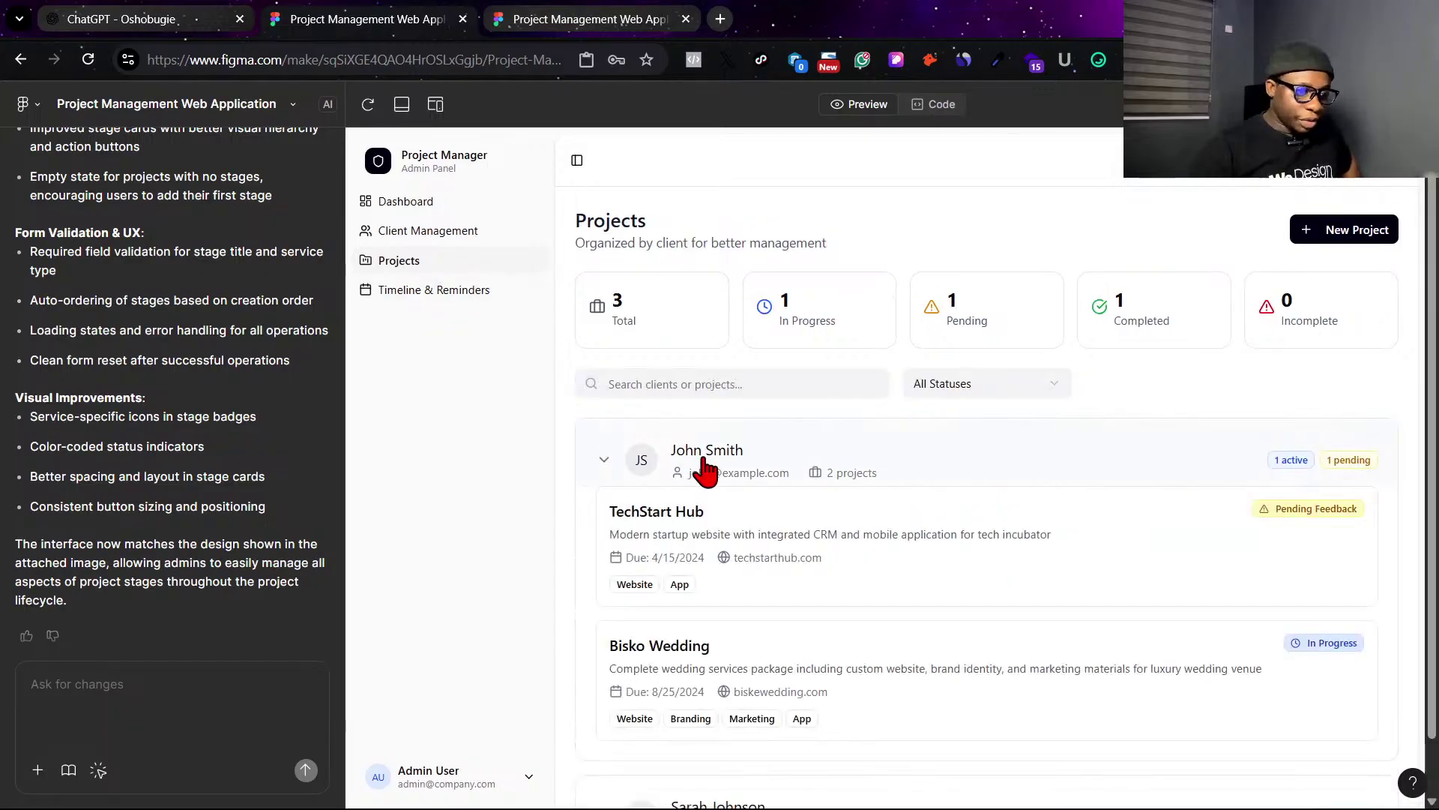
click(782, 590)
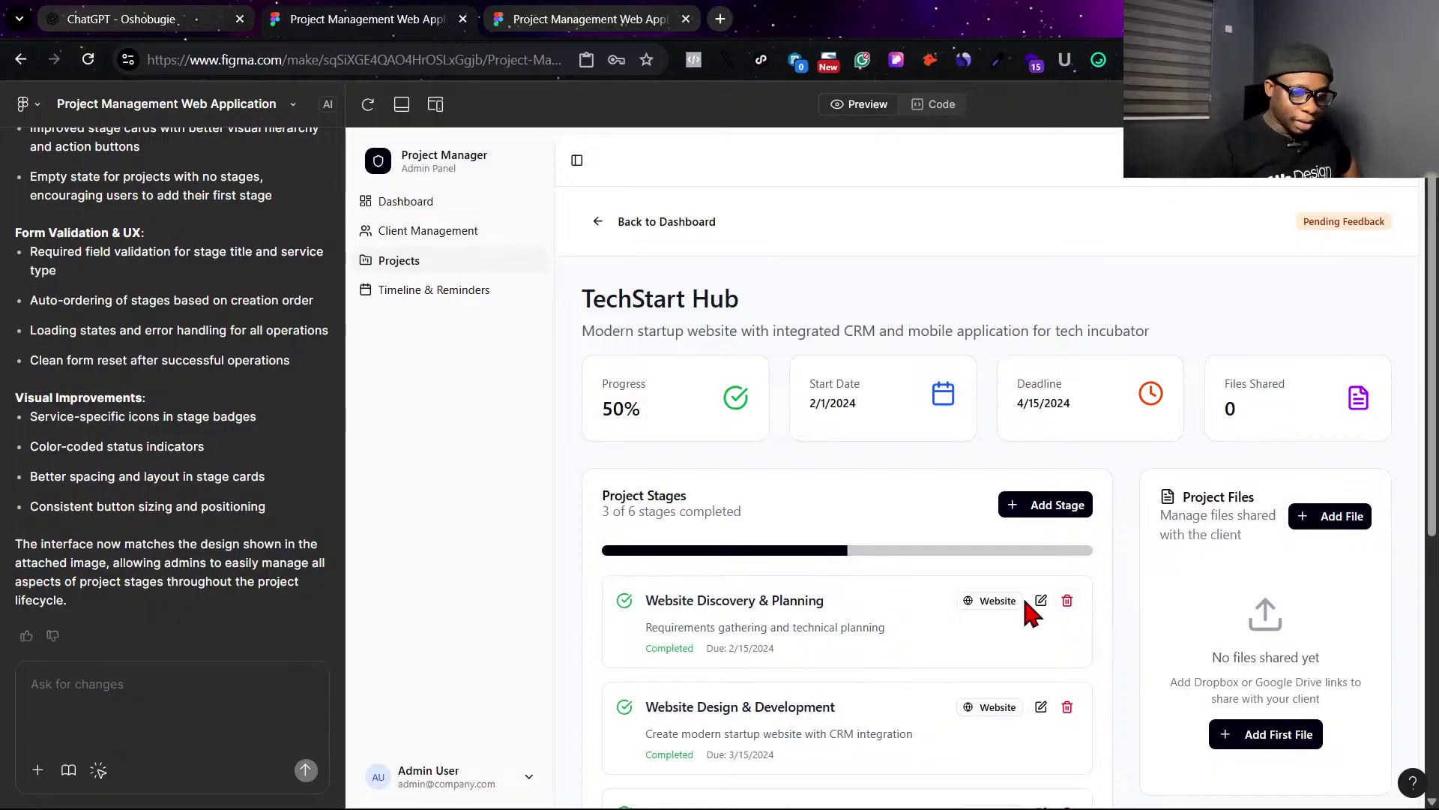
Look over the updated Project Stages section and open the Website Discovery & Planning stage for editing.
scroll(1063, 656, down, 4)
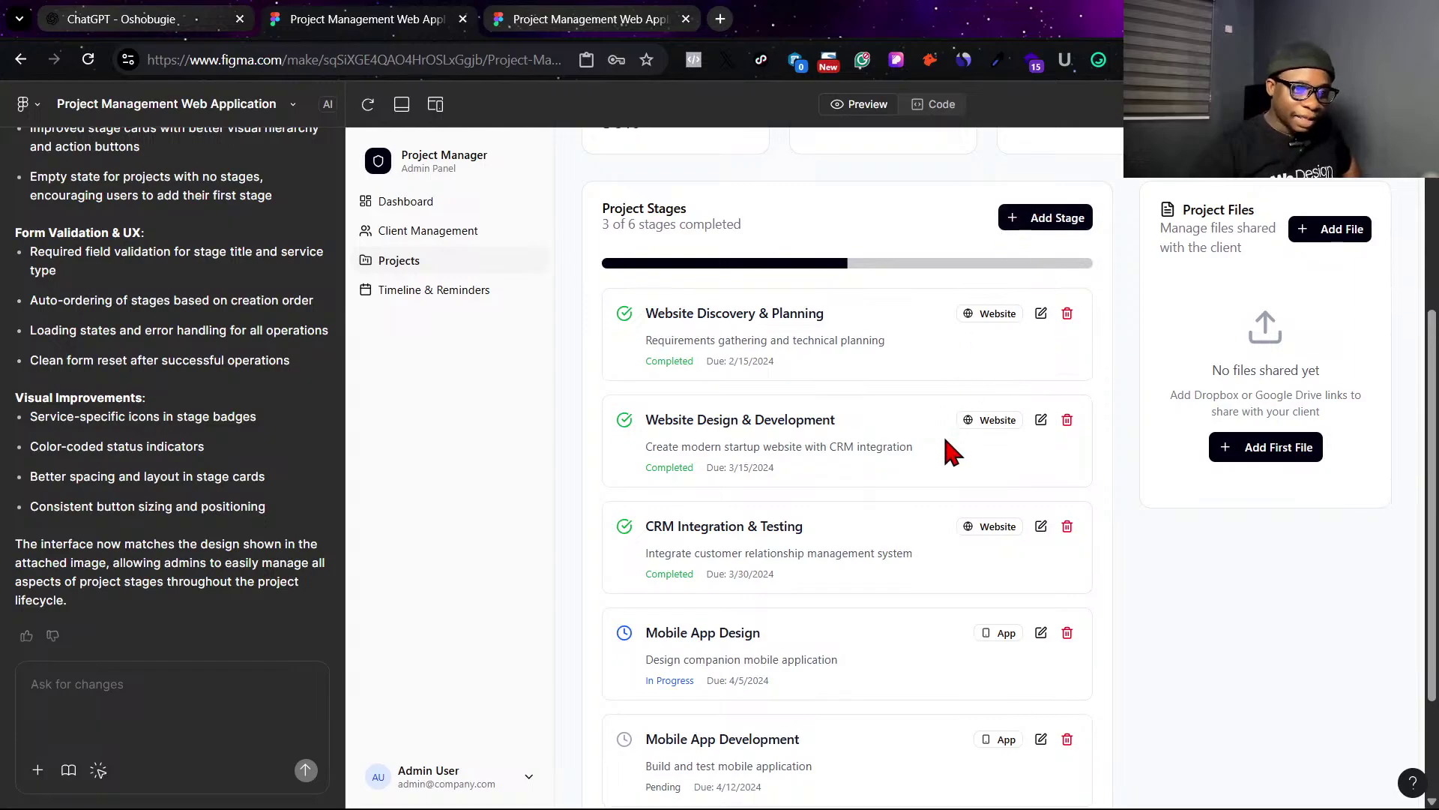
scroll(948, 448, down, 2)
scroll(946, 442, up, 6)
scroll(937, 487, down, 5)
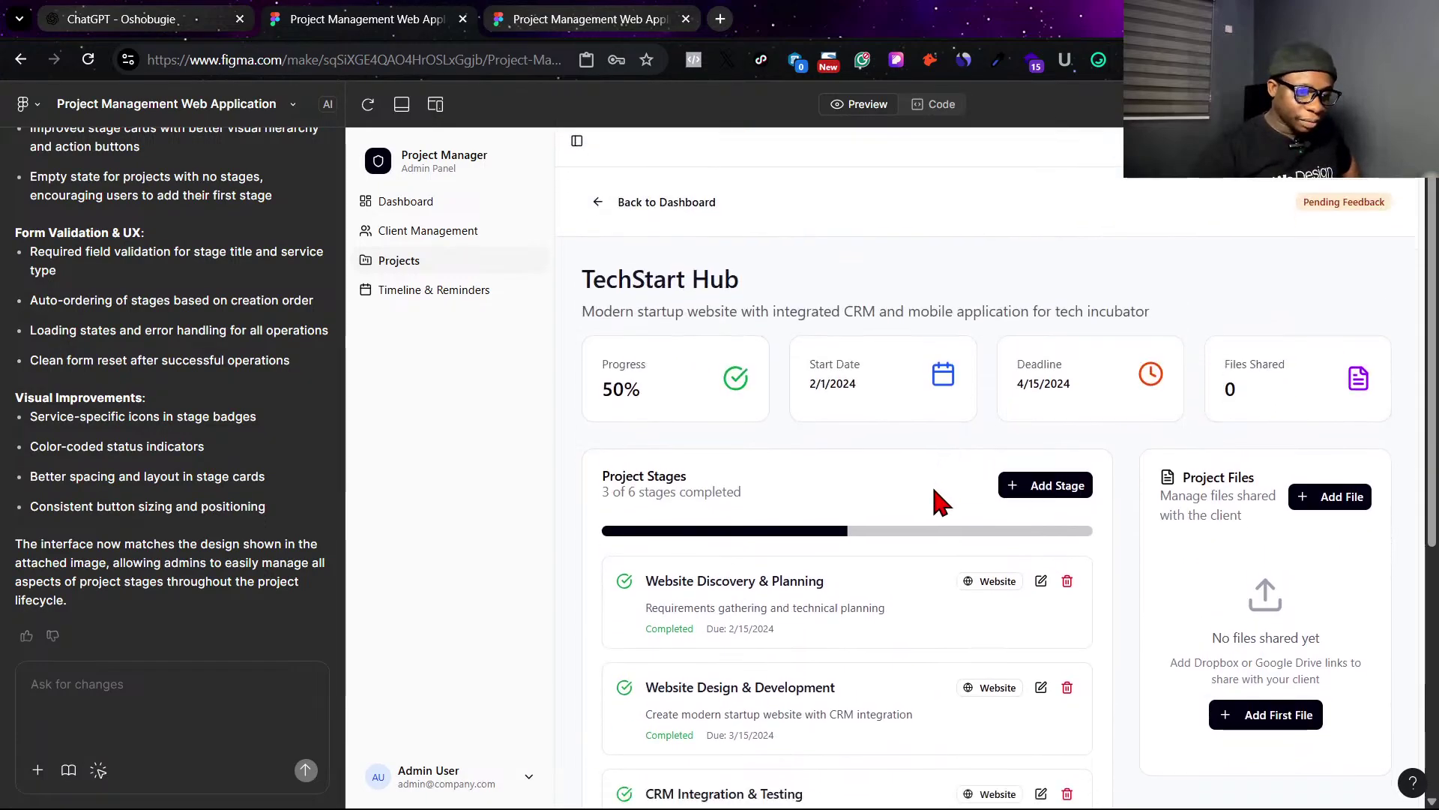
click(1041, 225)
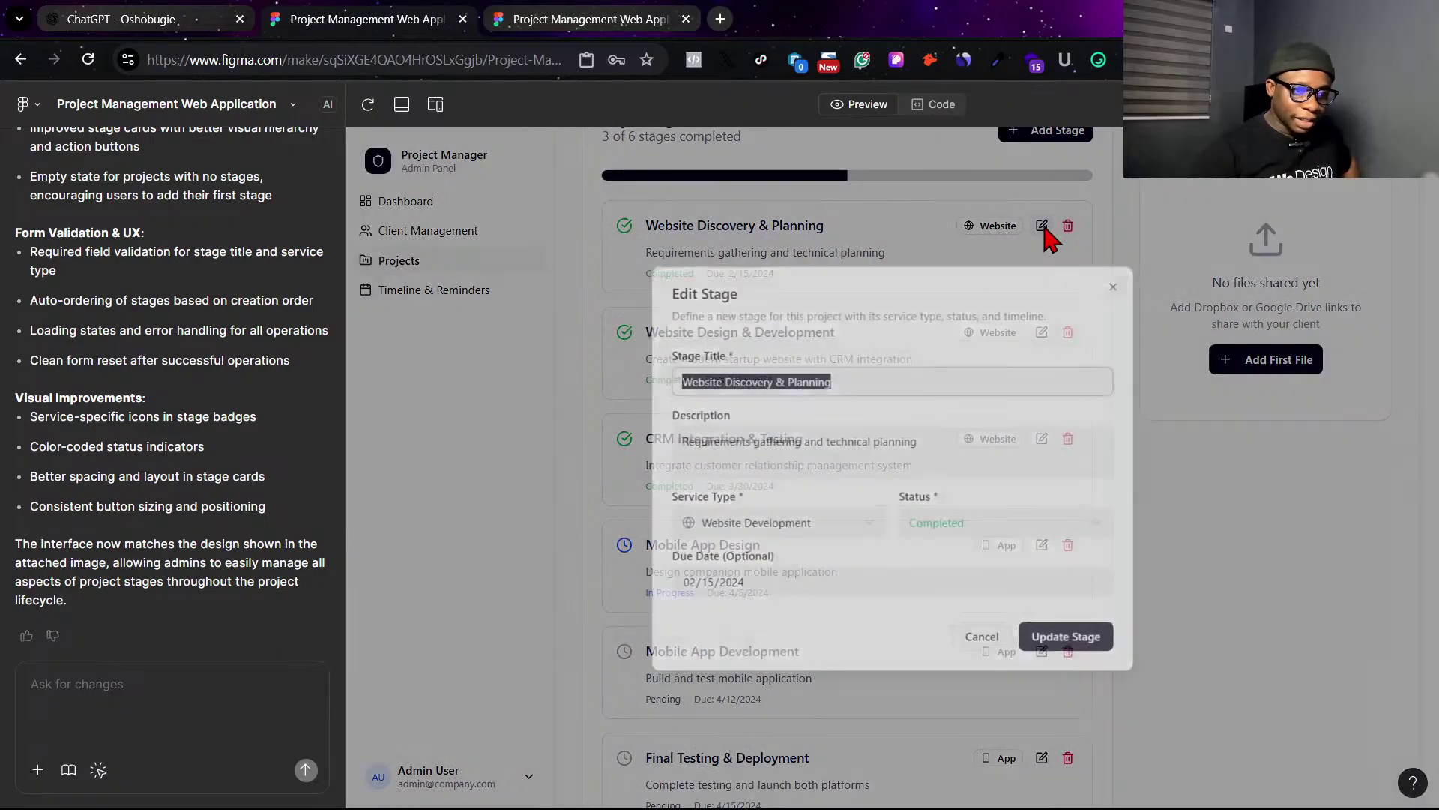
Check the available Status and Service Type options in the Edit Stage form without changing them.
click(967, 523)
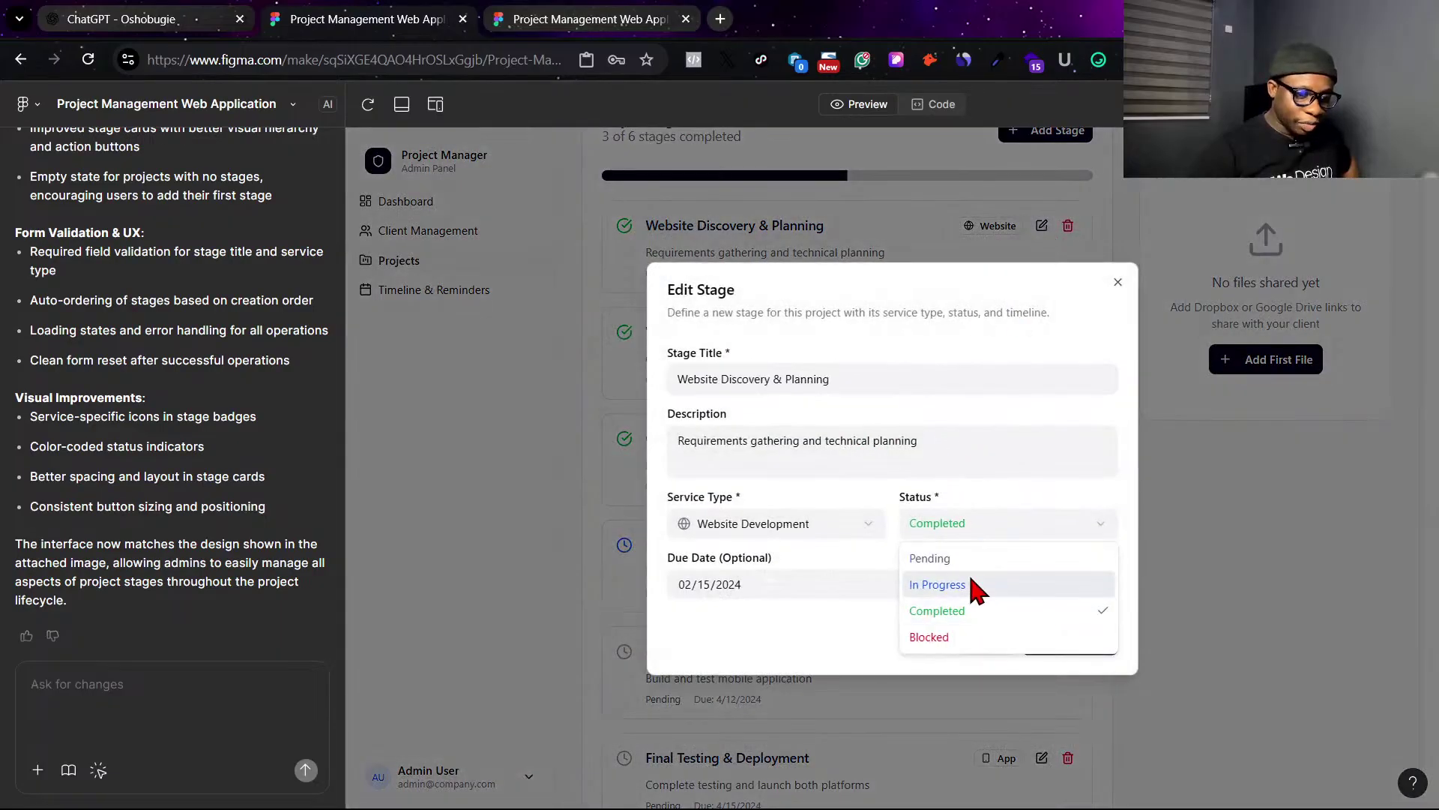
click(1288, 587)
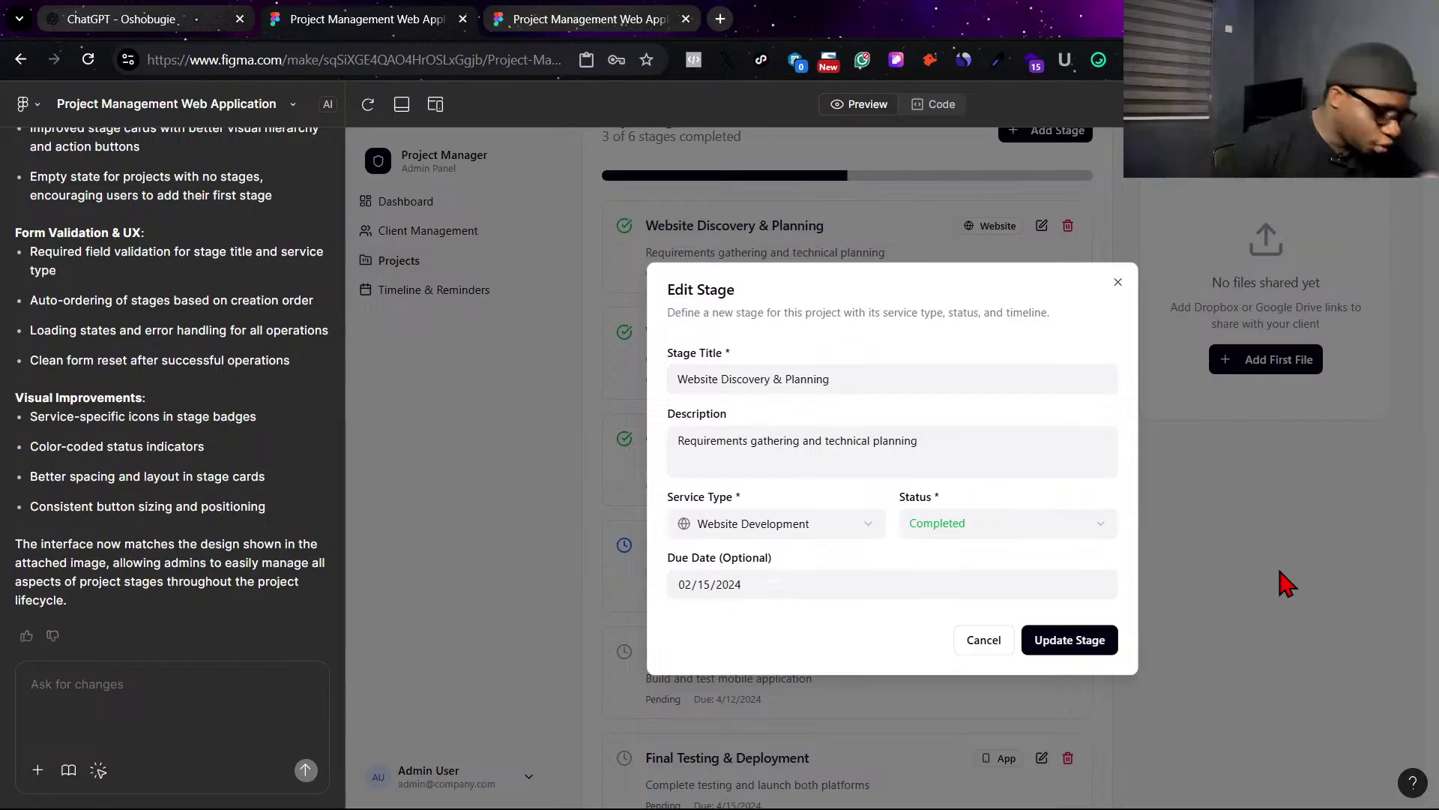
click(1058, 534)
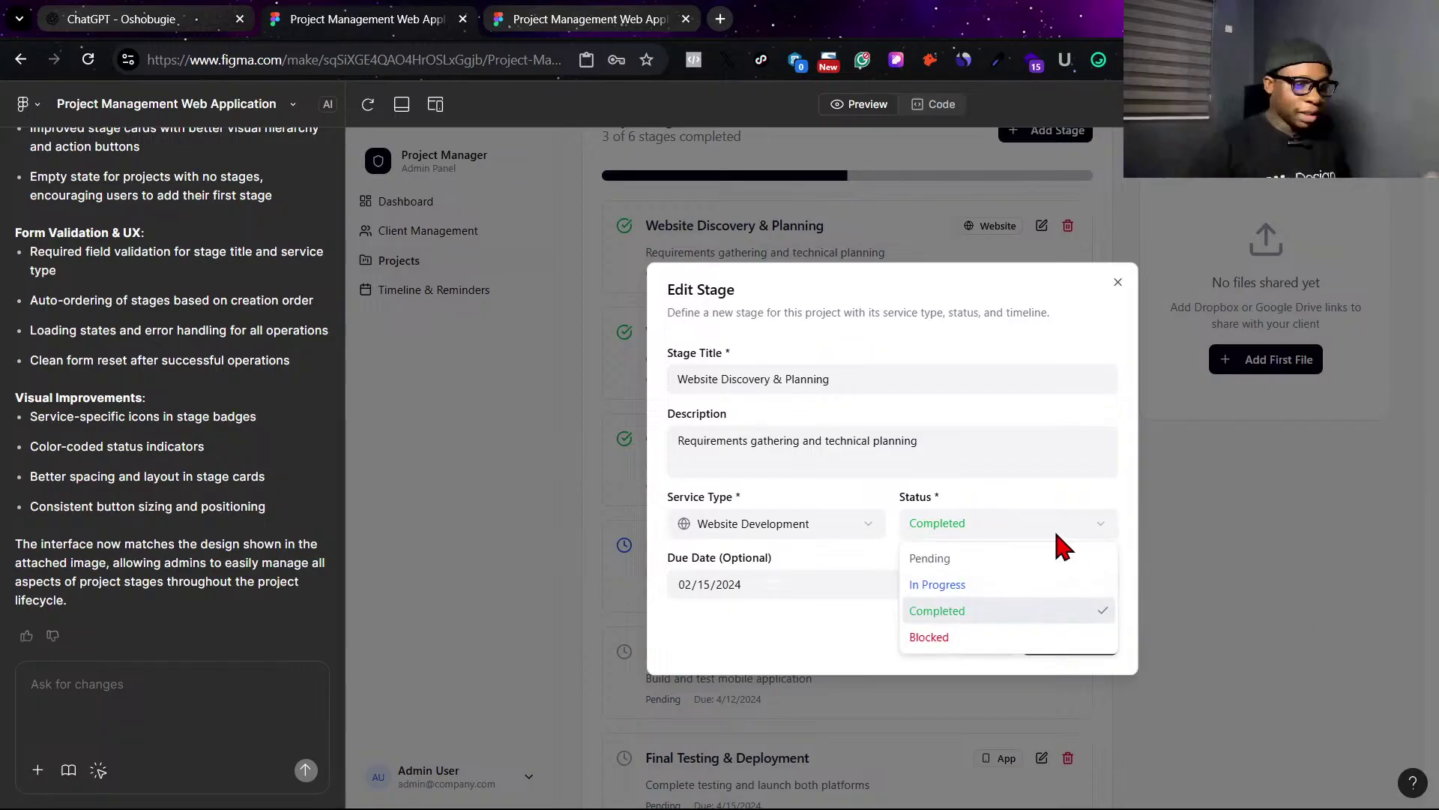
click(753, 602)
click(788, 534)
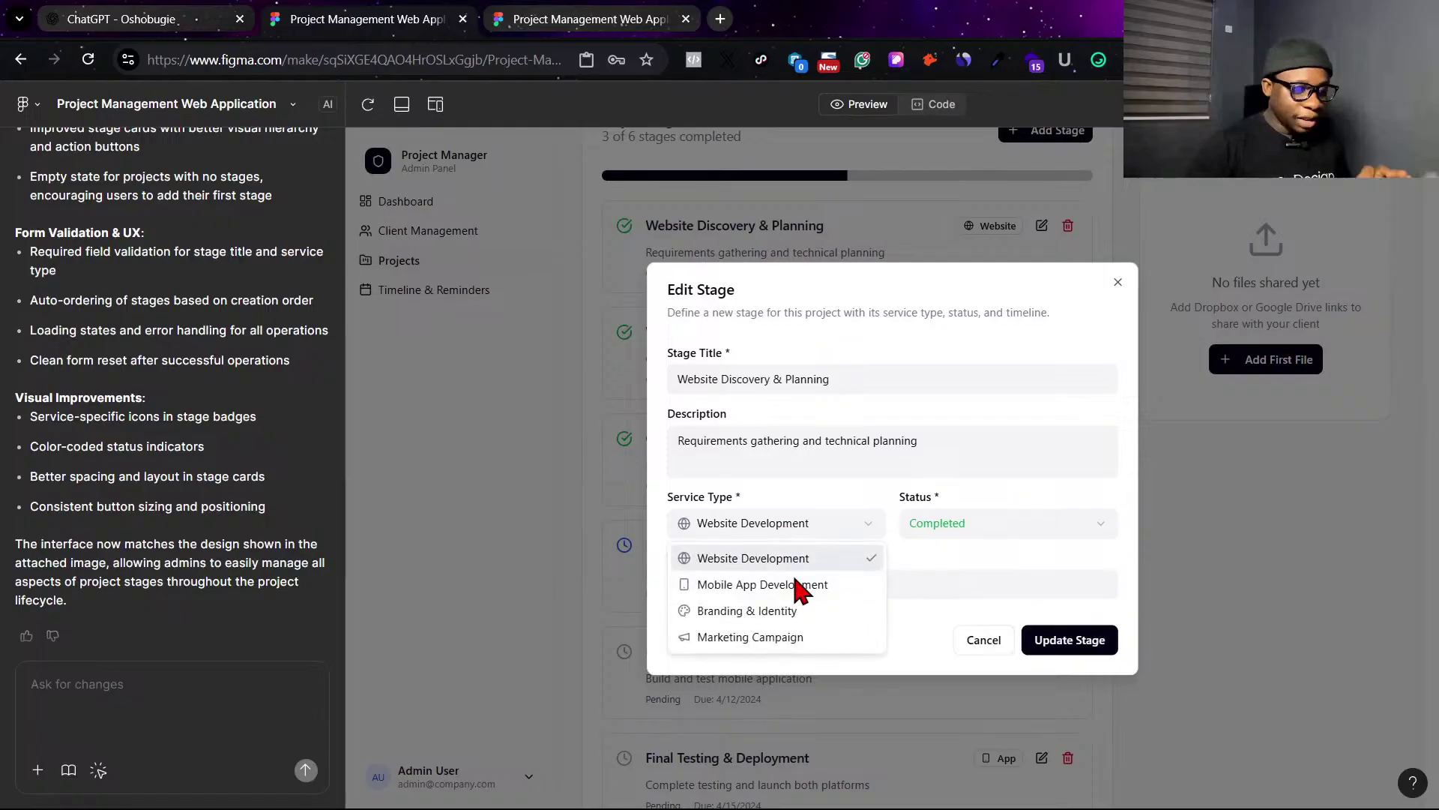
click(949, 603)
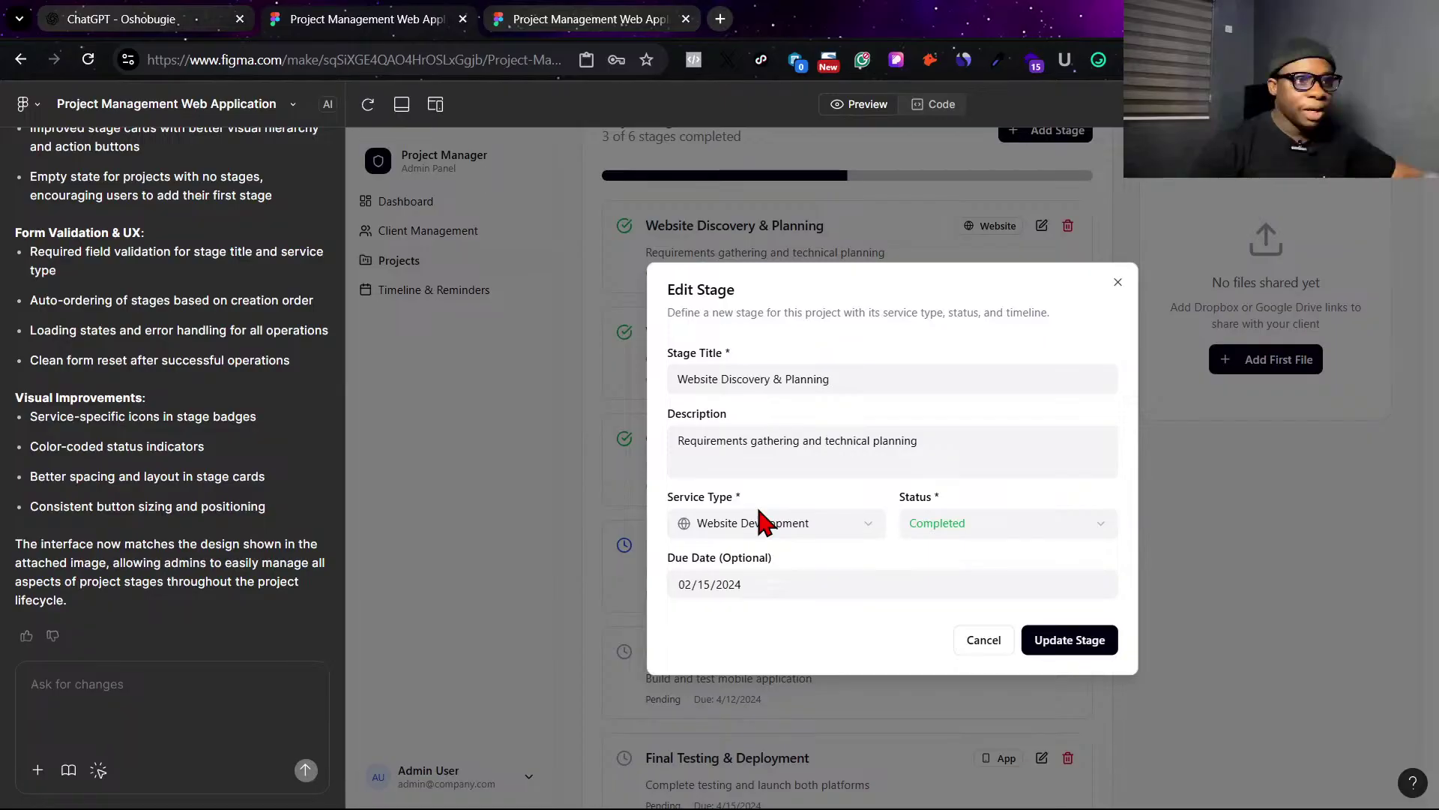
Check that the stage's title, description, status and due date can be edited, leaving their values as they are.
click(909, 383)
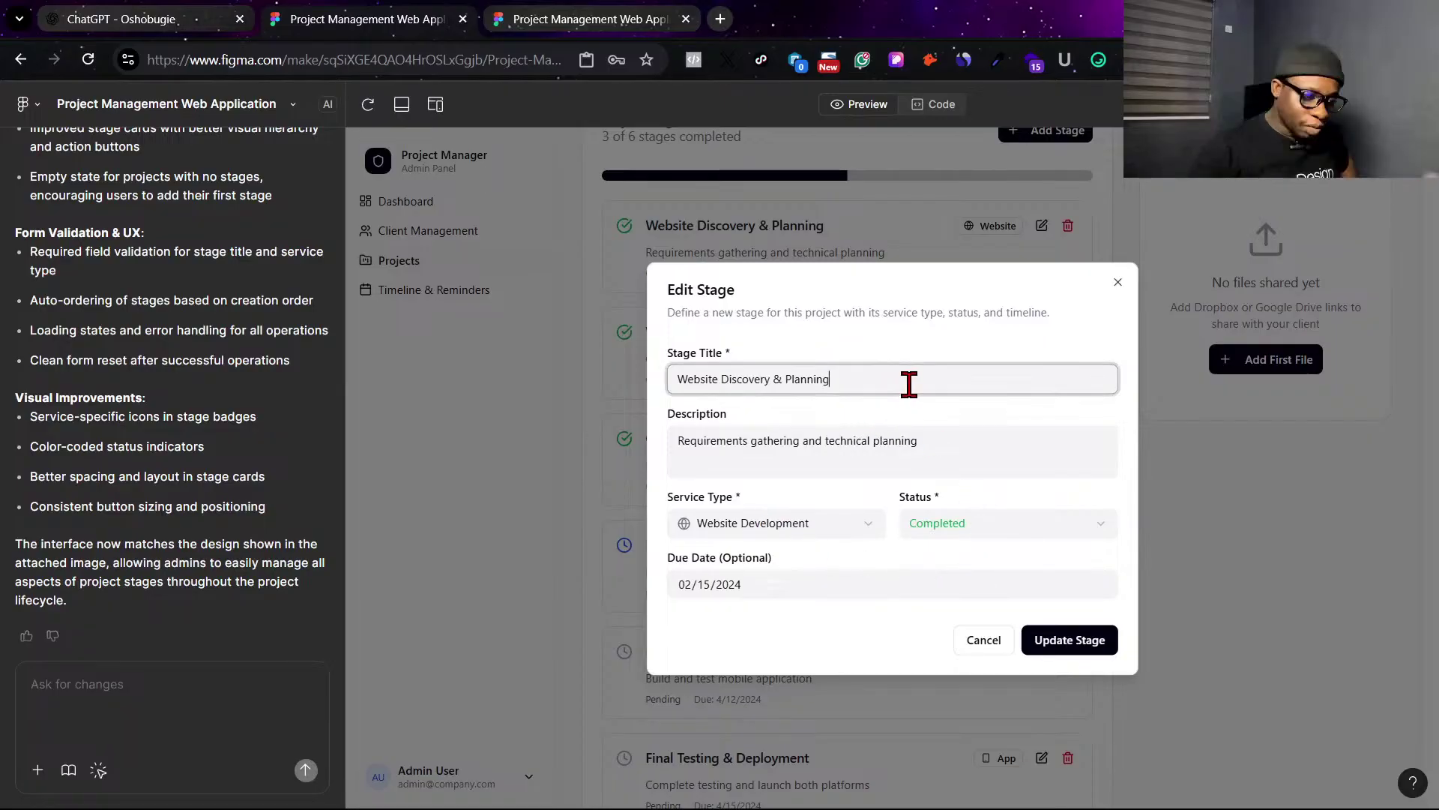
click(923, 441)
click(973, 523)
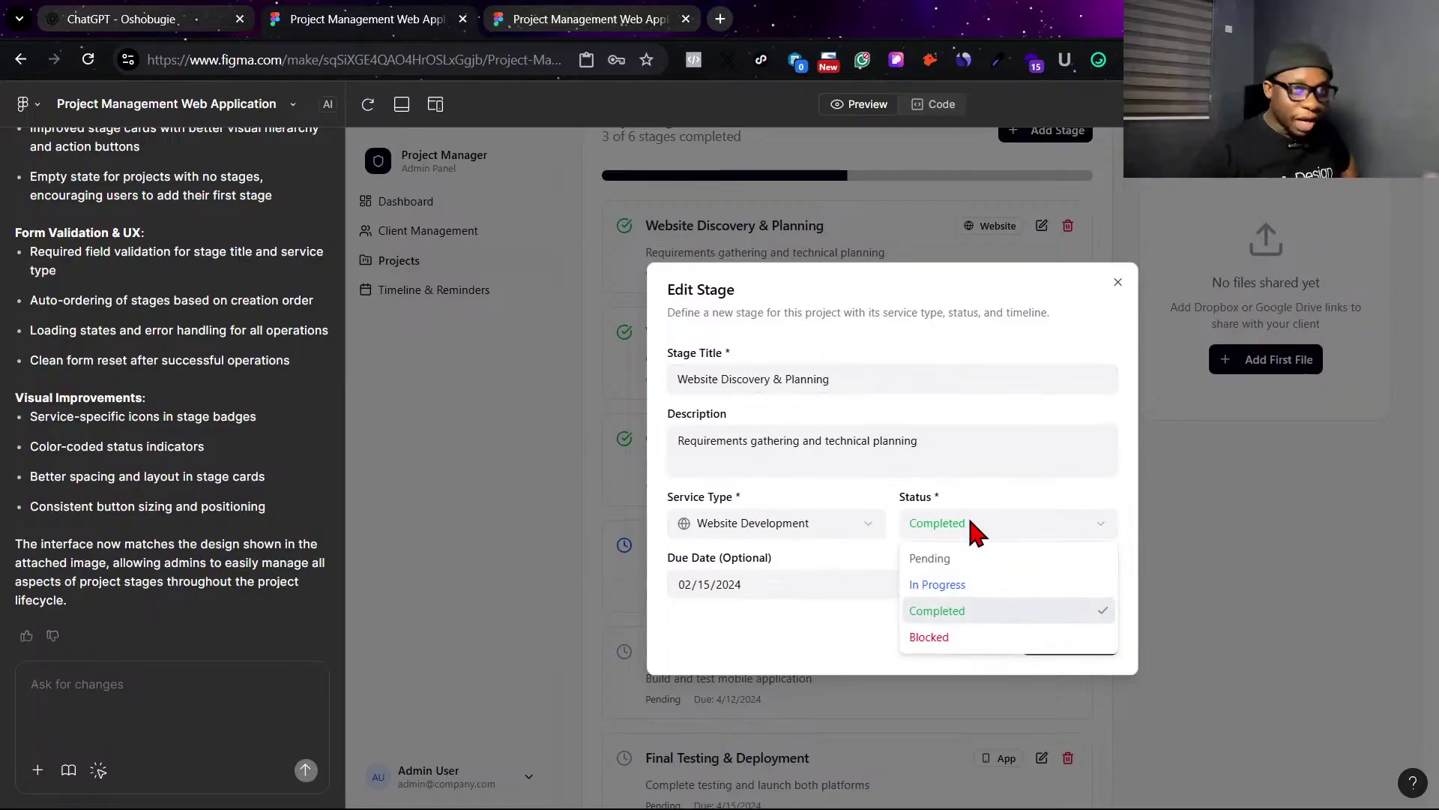
click(853, 654)
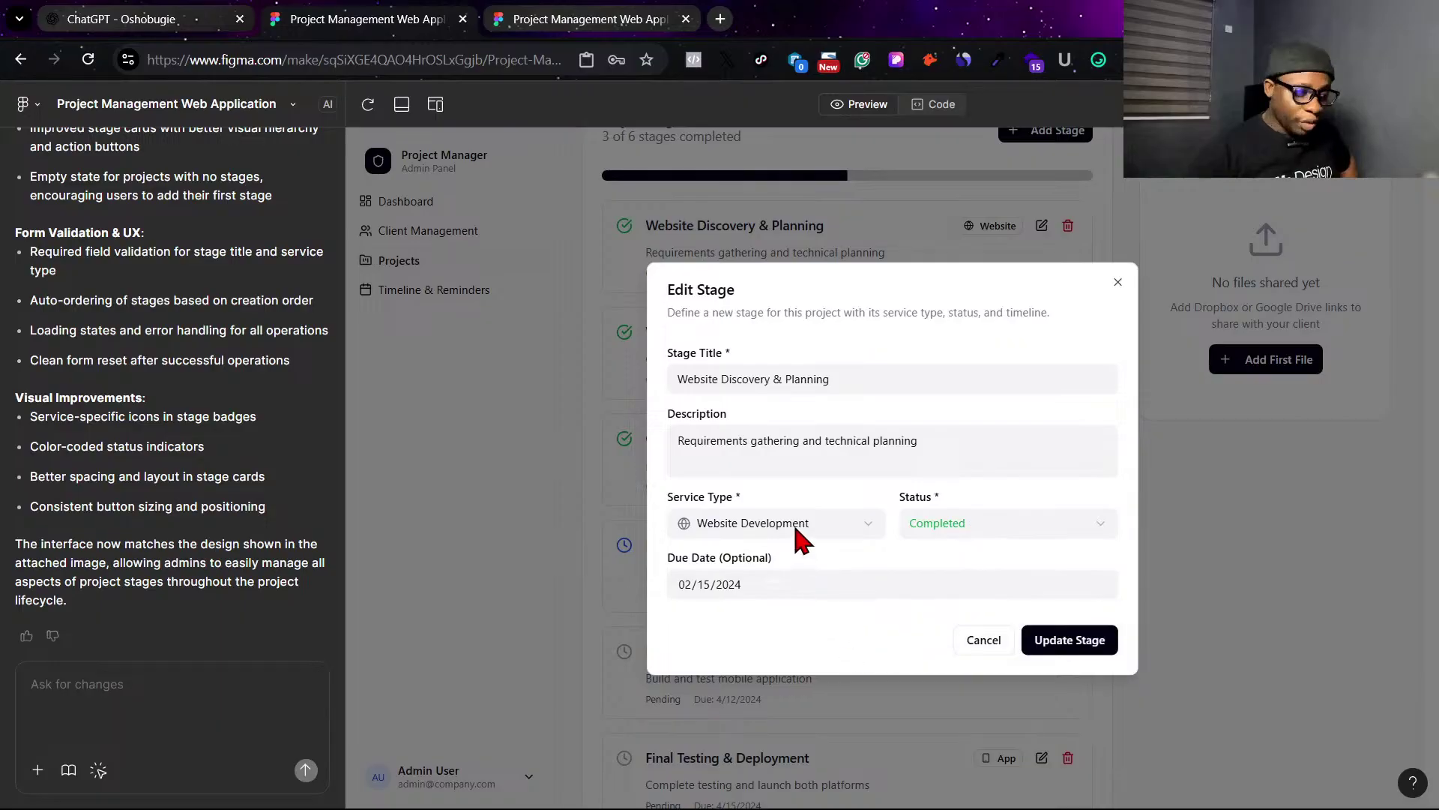
click(877, 588)
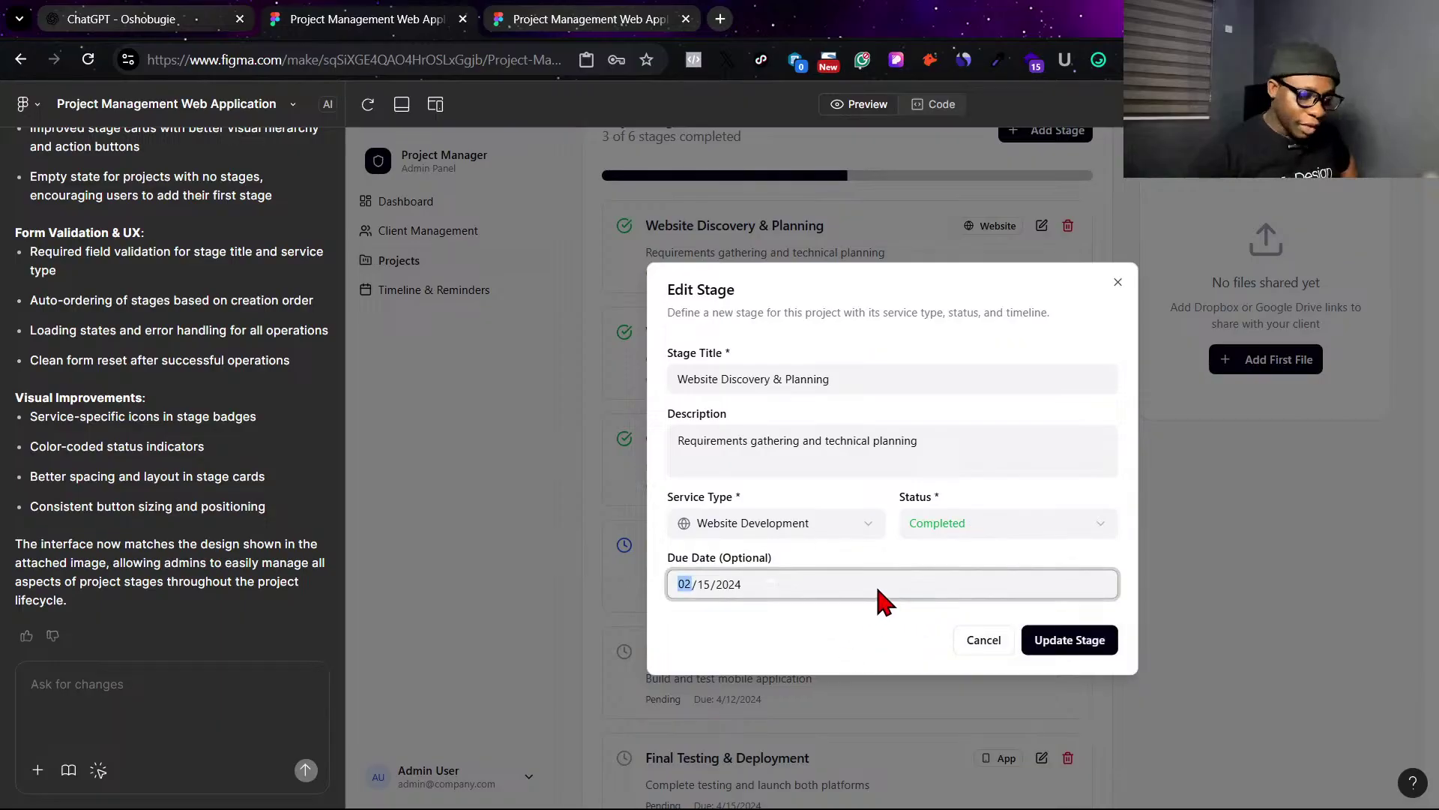
Cancel the Website Discovery & Planning stage edit, and check the Mobile App Design stage's edit form without changing it.
click(888, 626)
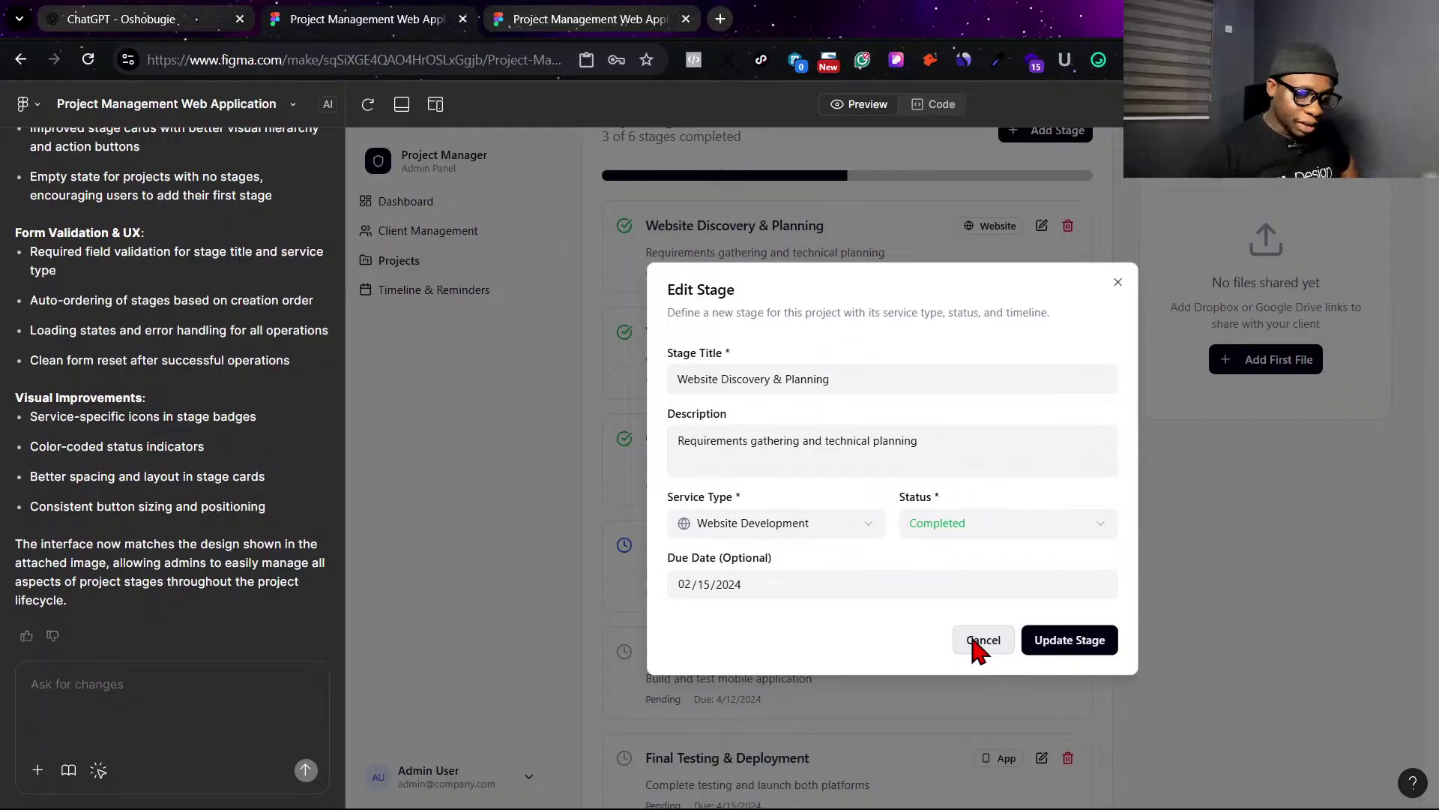
click(973, 641)
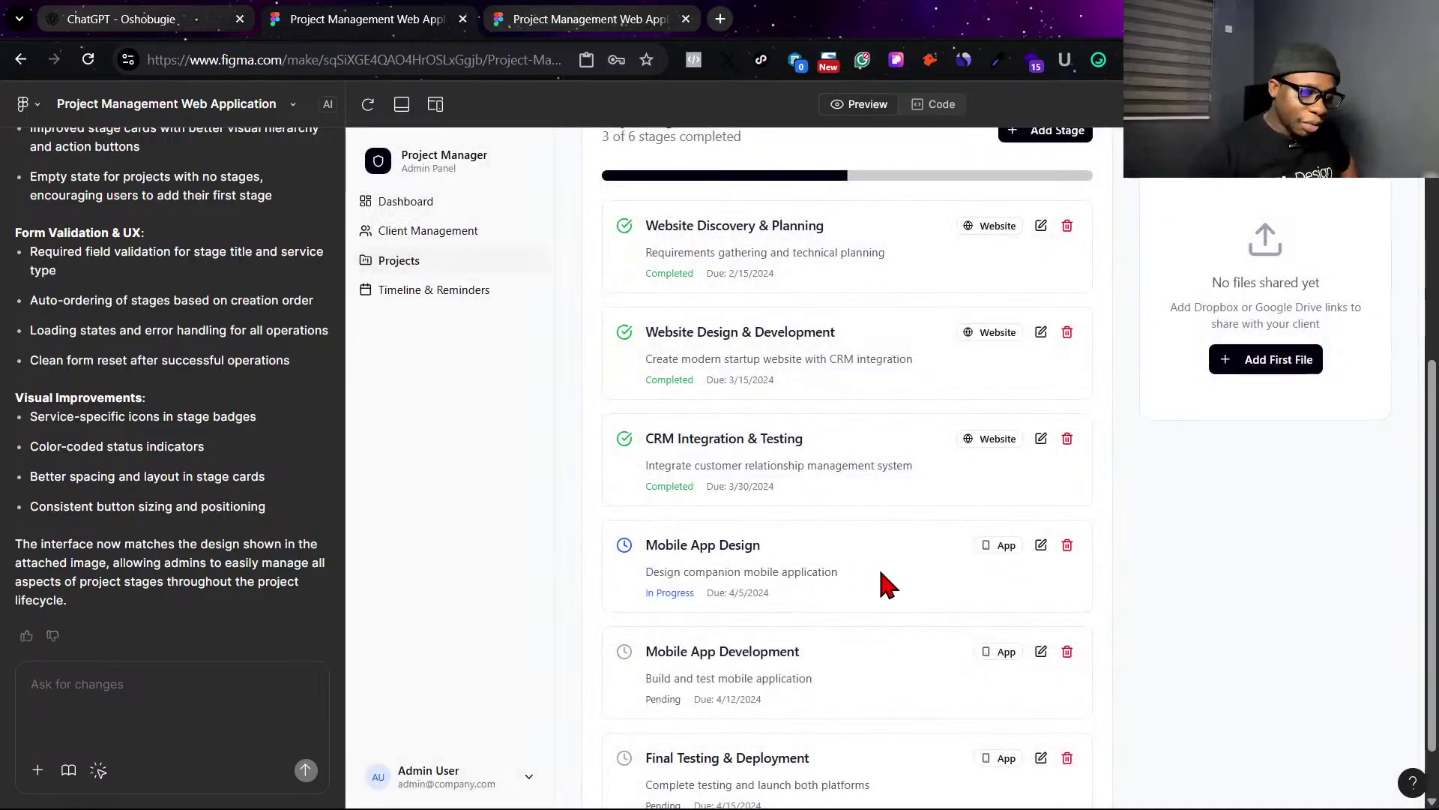
scroll(946, 603, down, 1)
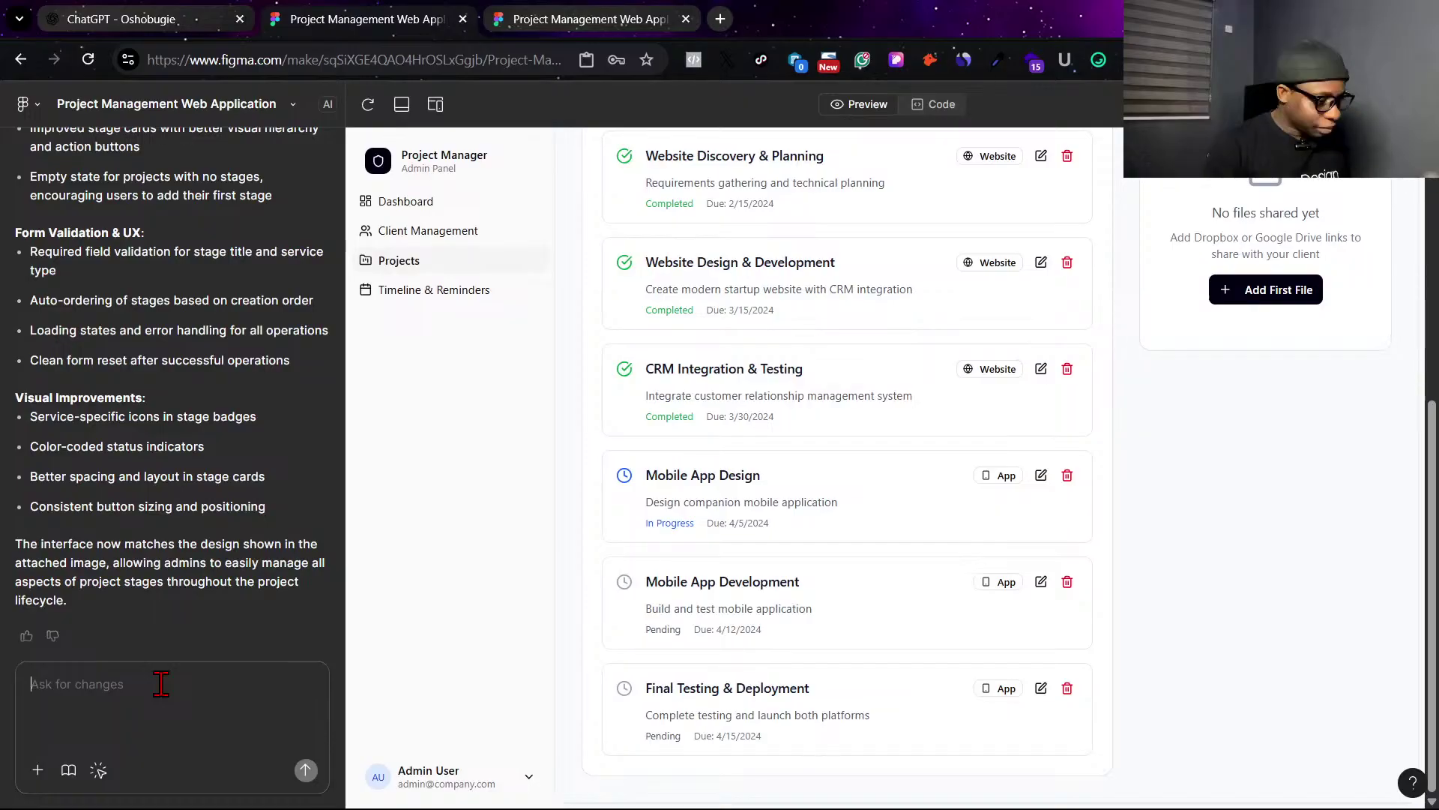
click(1040, 476)
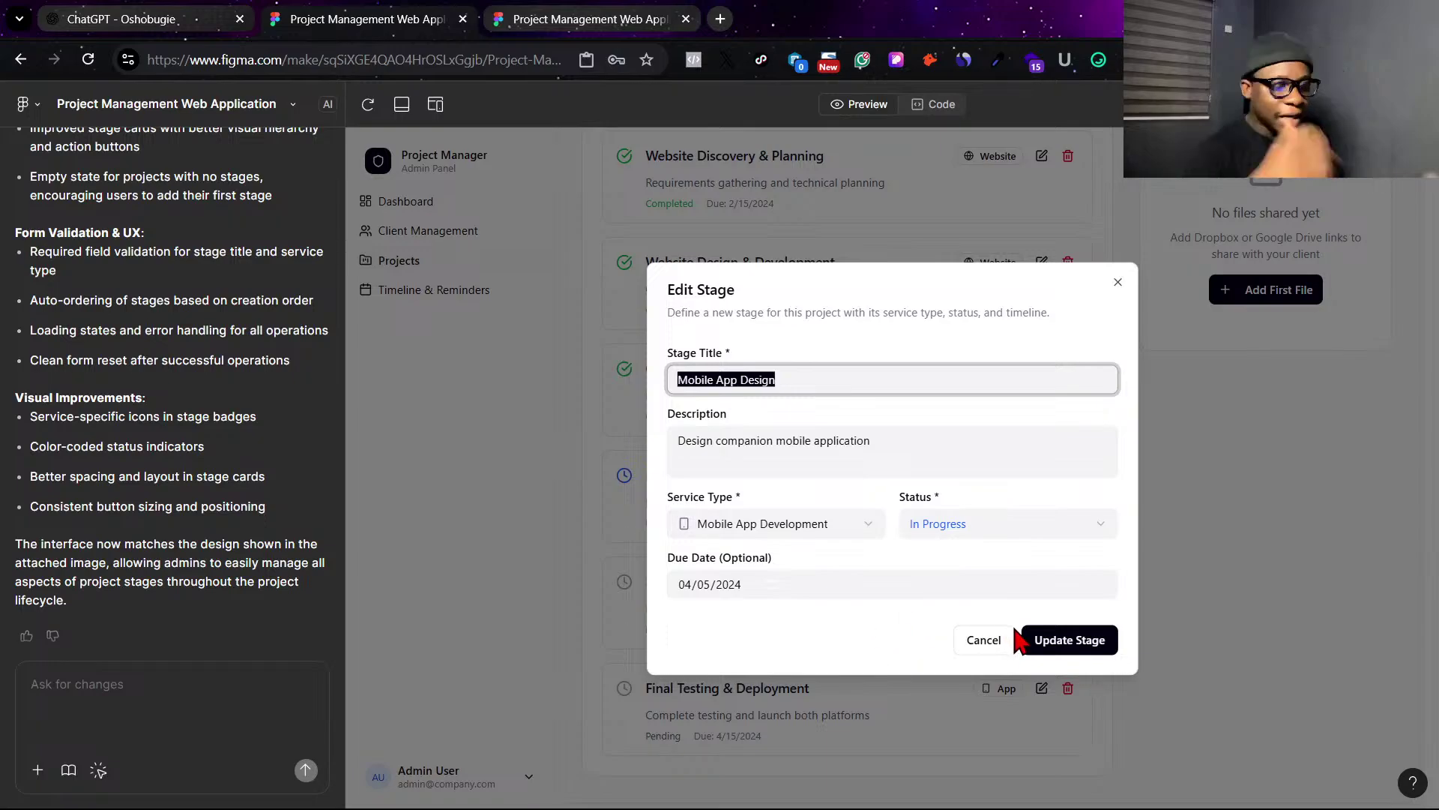
click(975, 642)
Write the AI change request "can we add reminder to the stages, so it easy to remind the clinets from here as well.".
click(129, 692)
text(c)
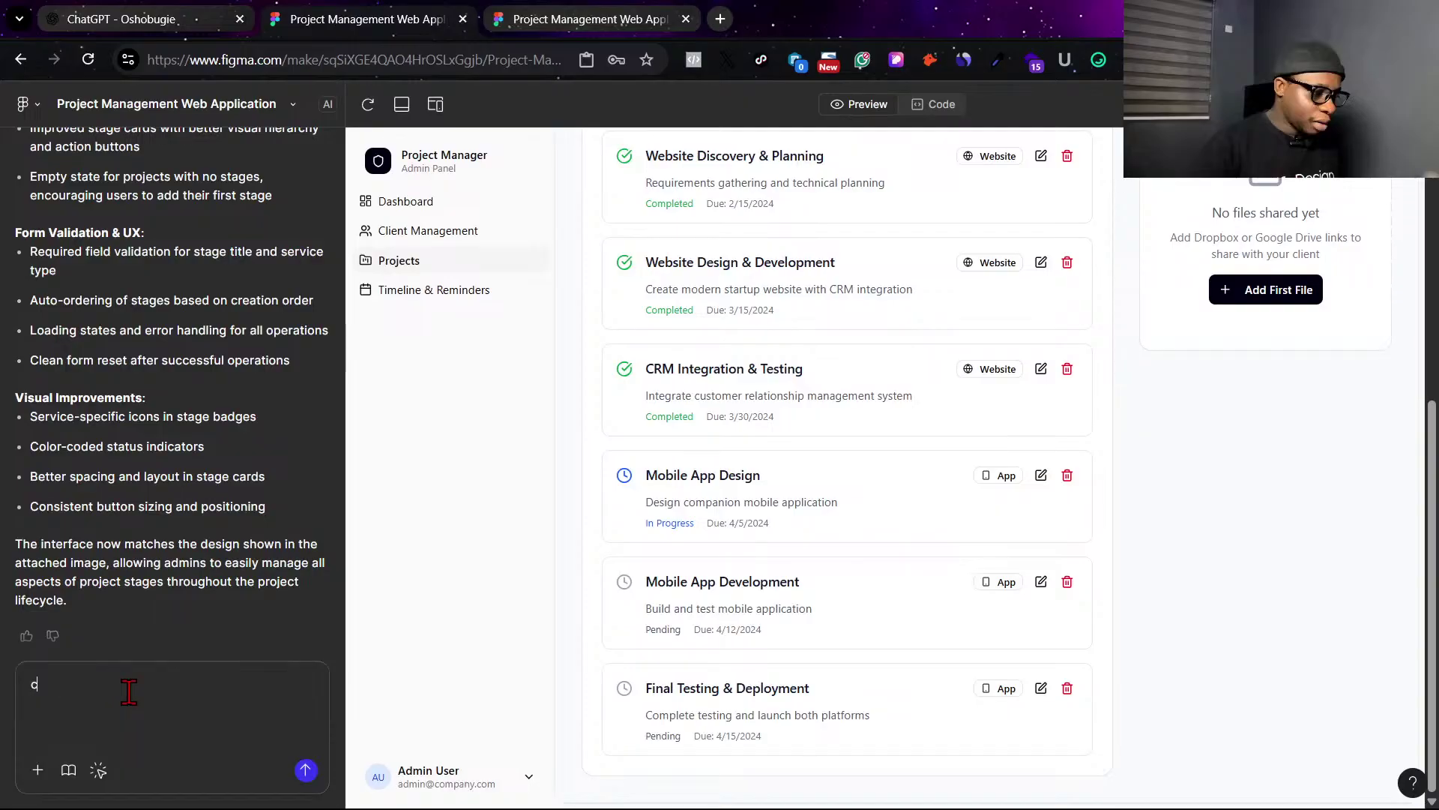
text(an we add reminder )
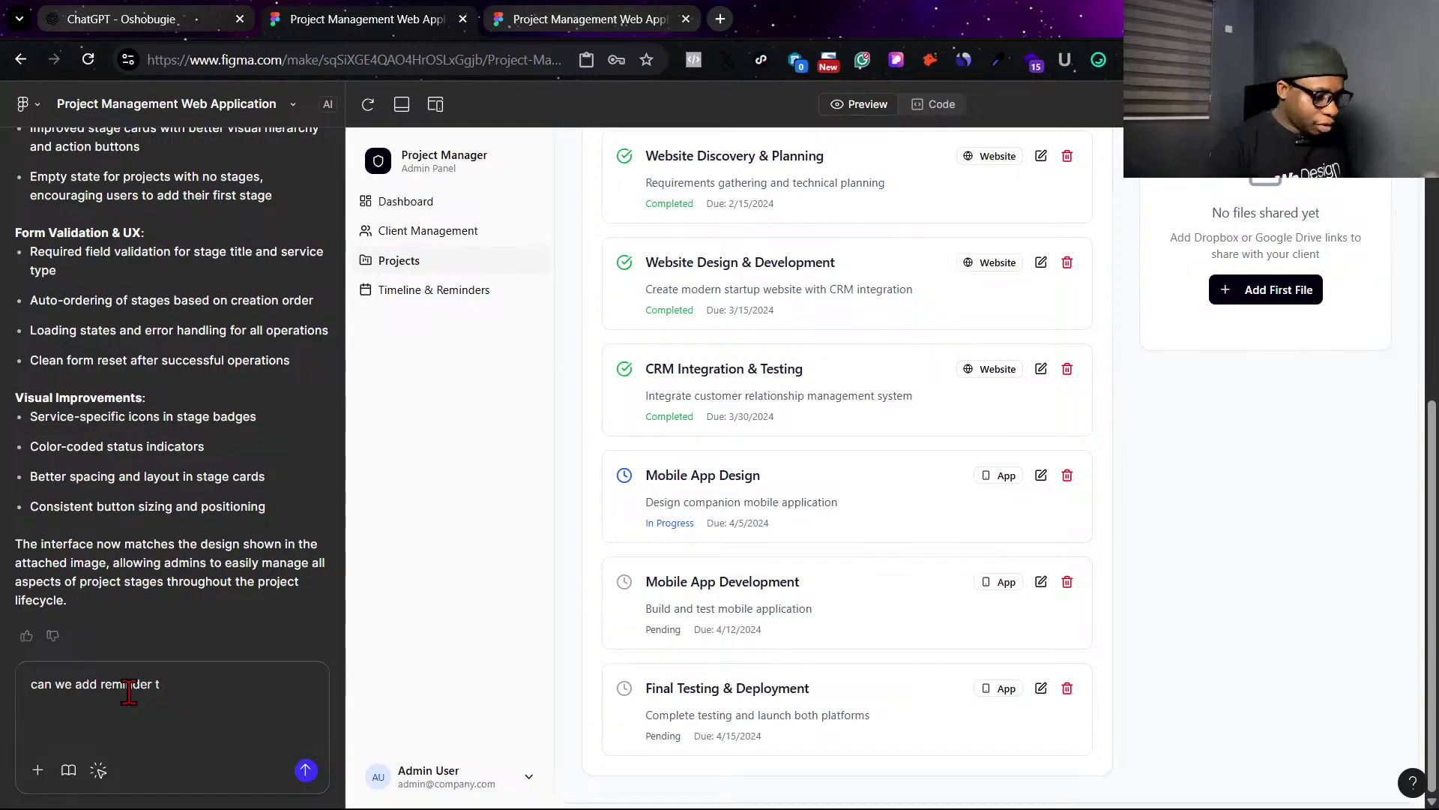
text(to the stages , so)
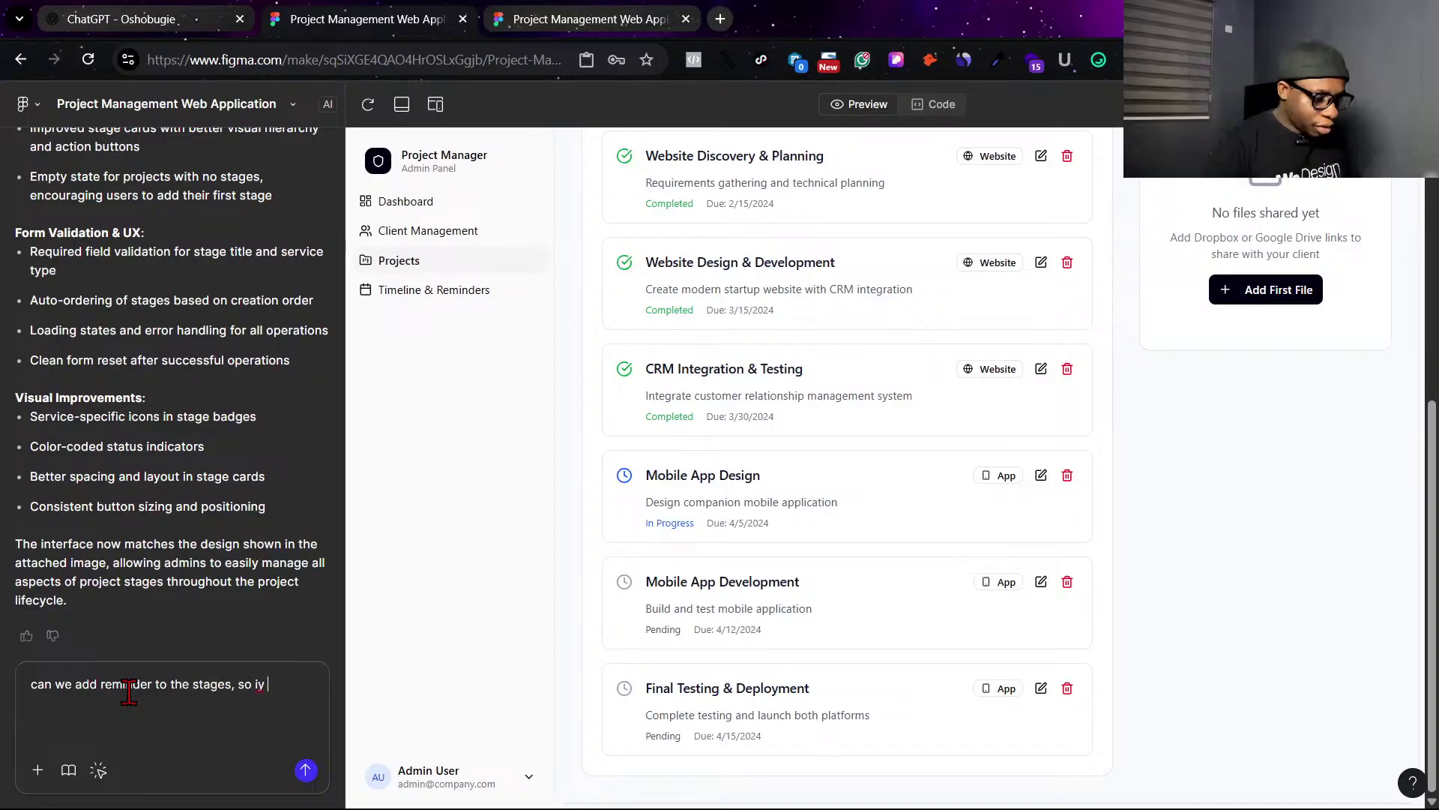
text( iy)
key(BackSpace)
text(t easy to)
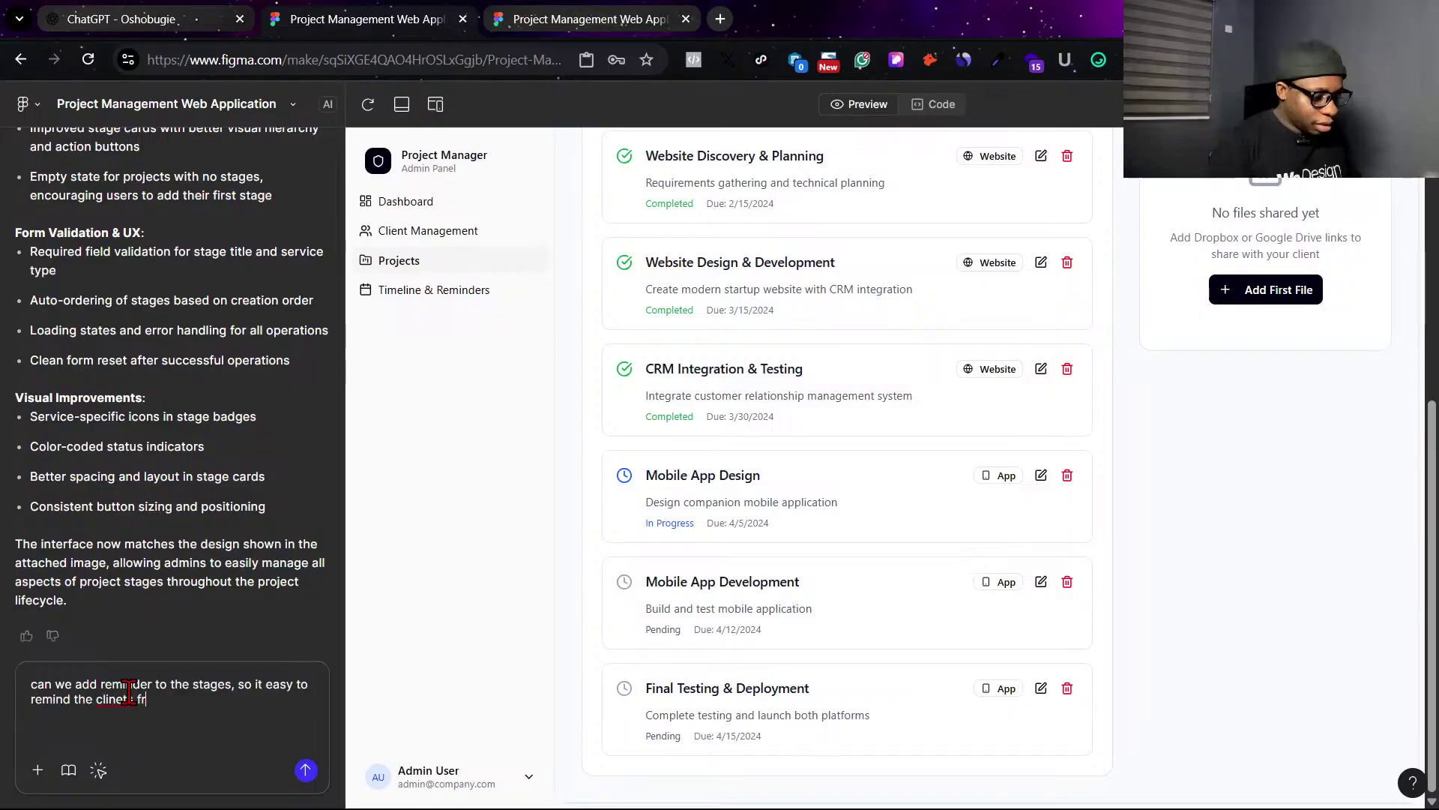
text(hw)
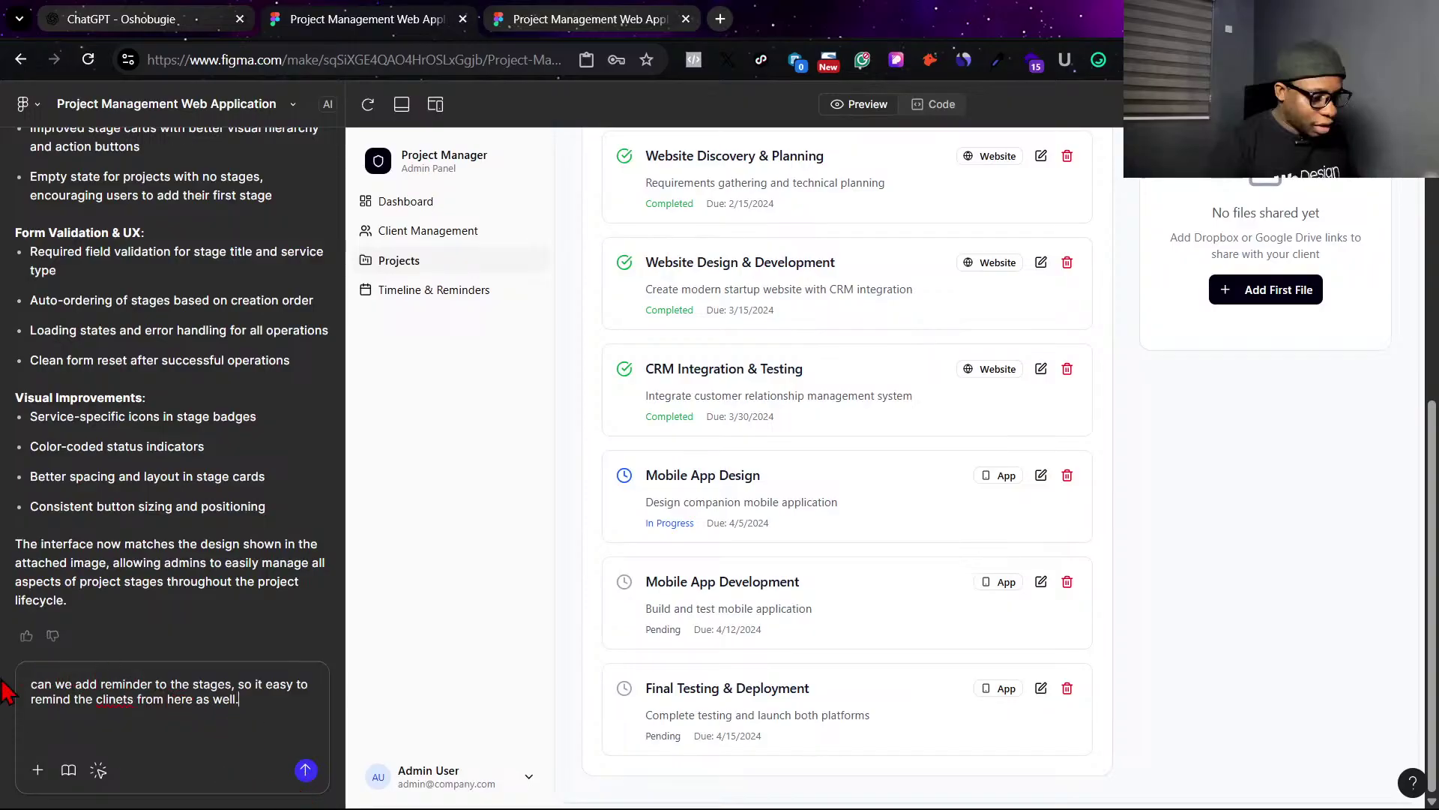
Correct the misspelled word in the request to "clients", send the request, and dismiss the browser notification.
right_click(119, 698)
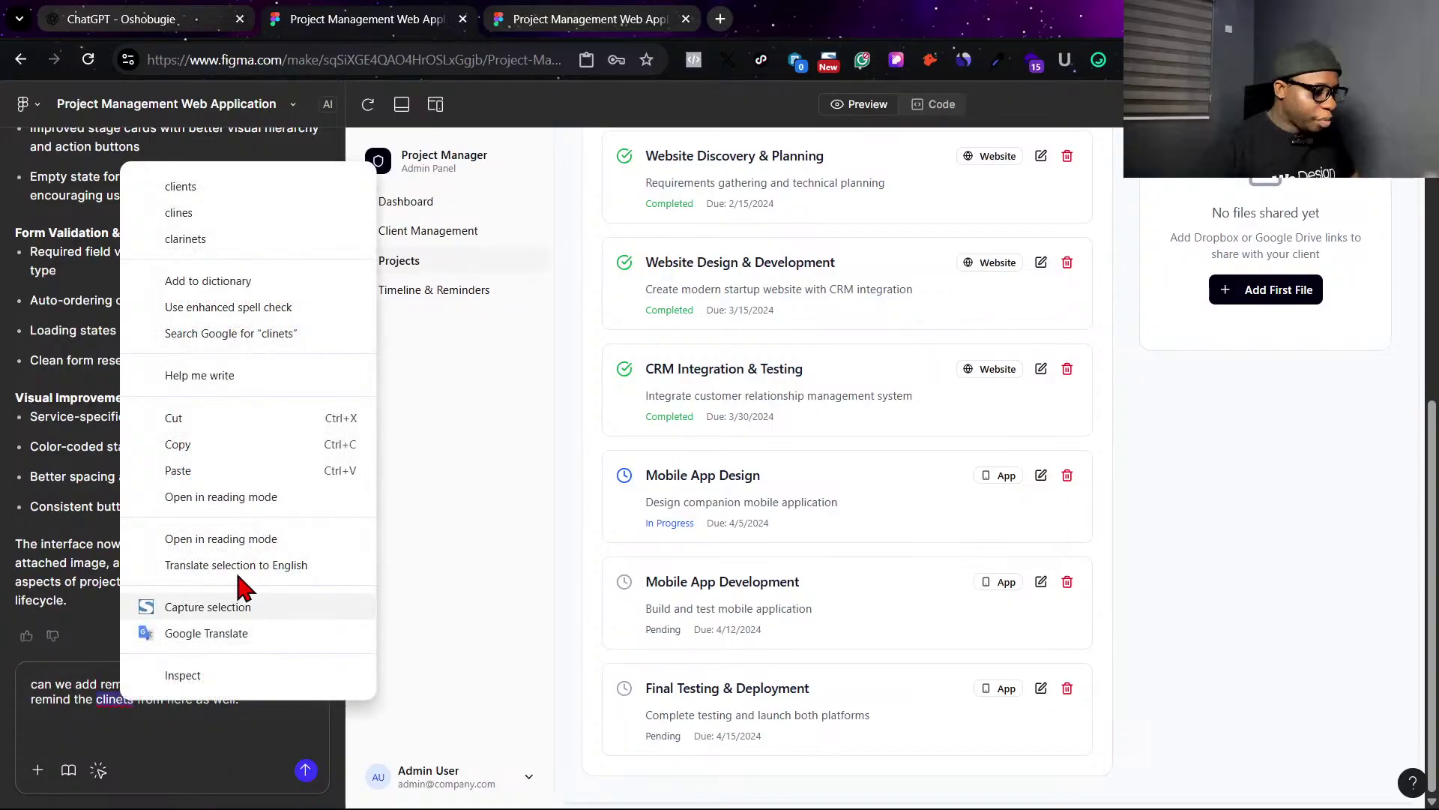
click(220, 183)
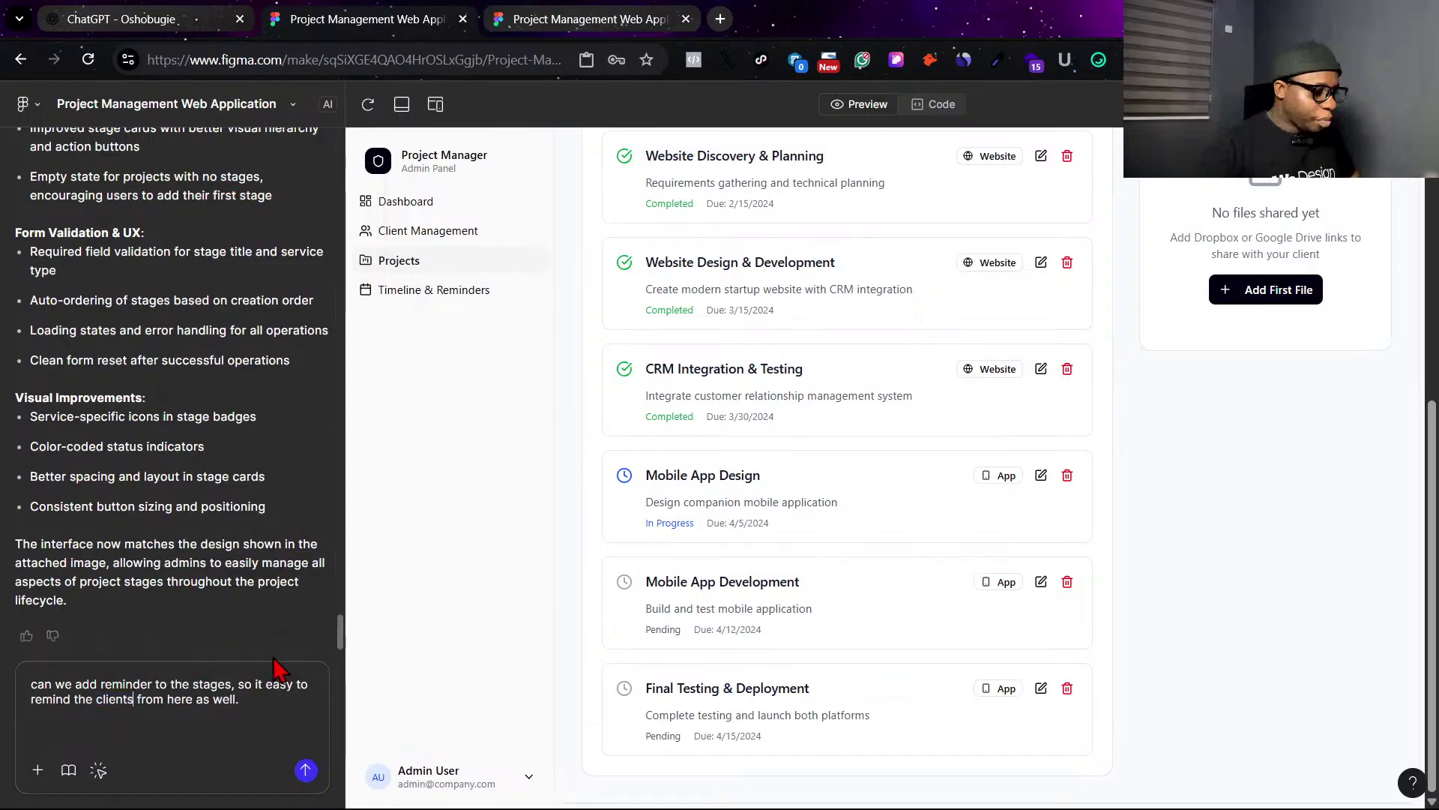
click(305, 770)
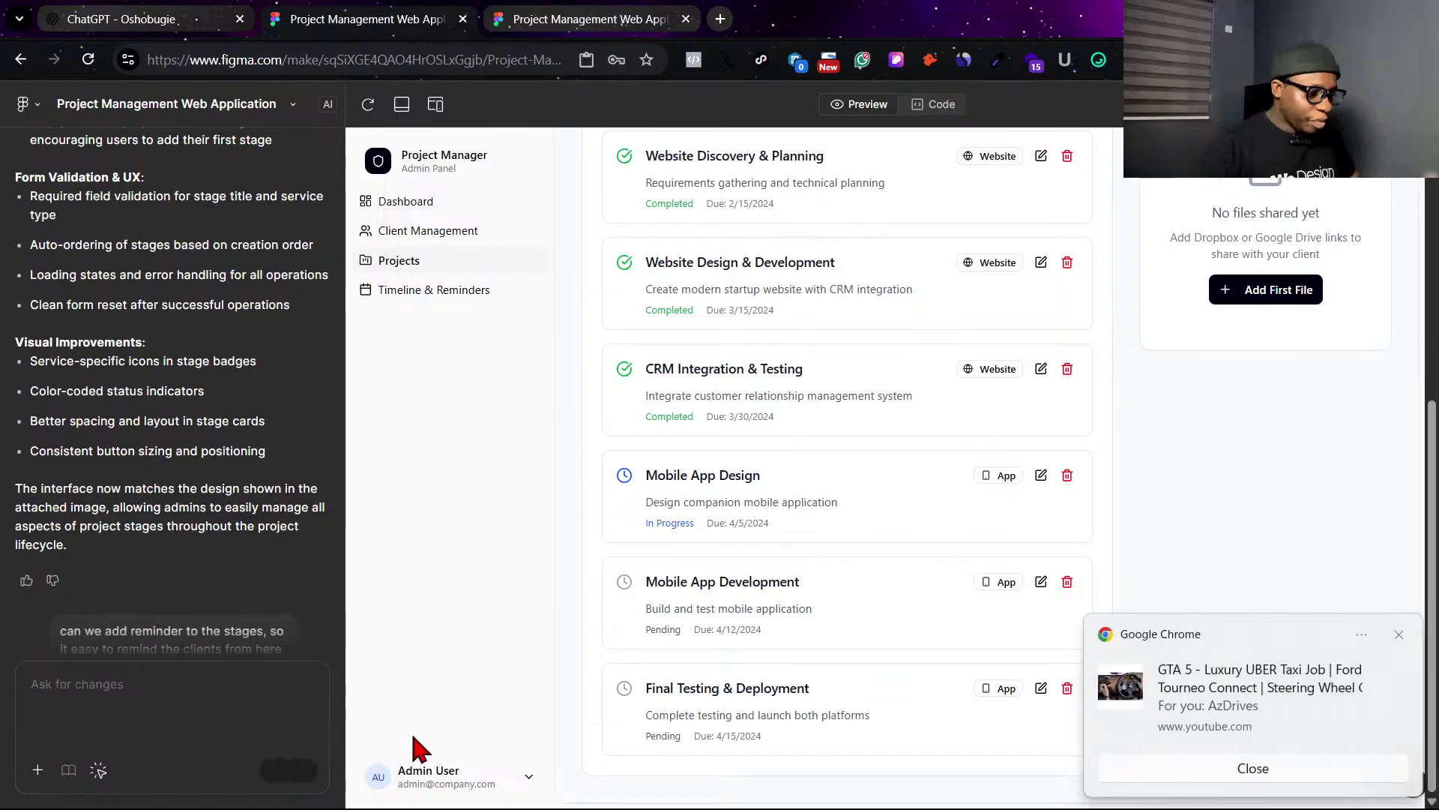
click(1399, 635)
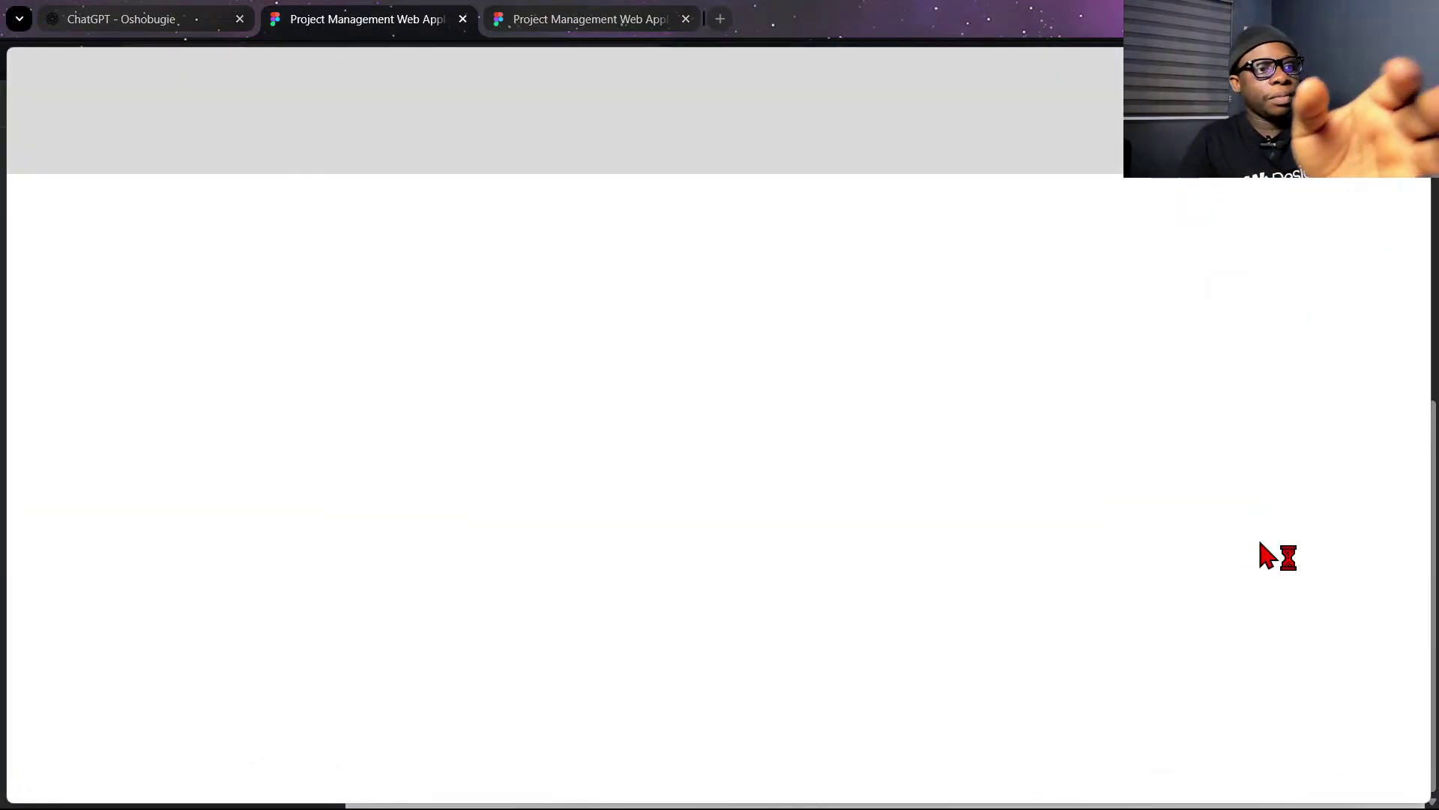
Check the Wi-Fi connection in the Windows quick settings while the request is being processed, and close them.
key(alt+Tab)
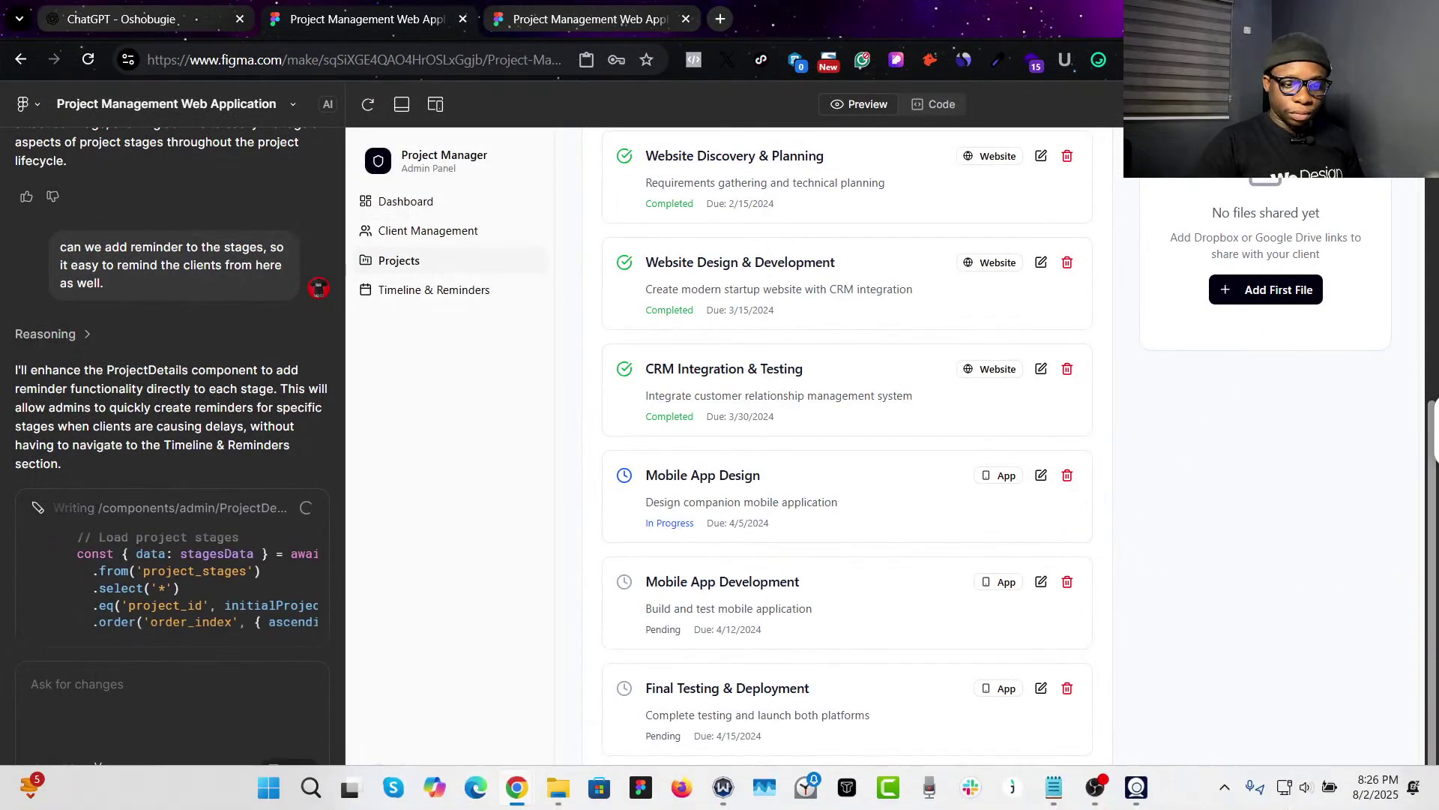
click(1284, 795)
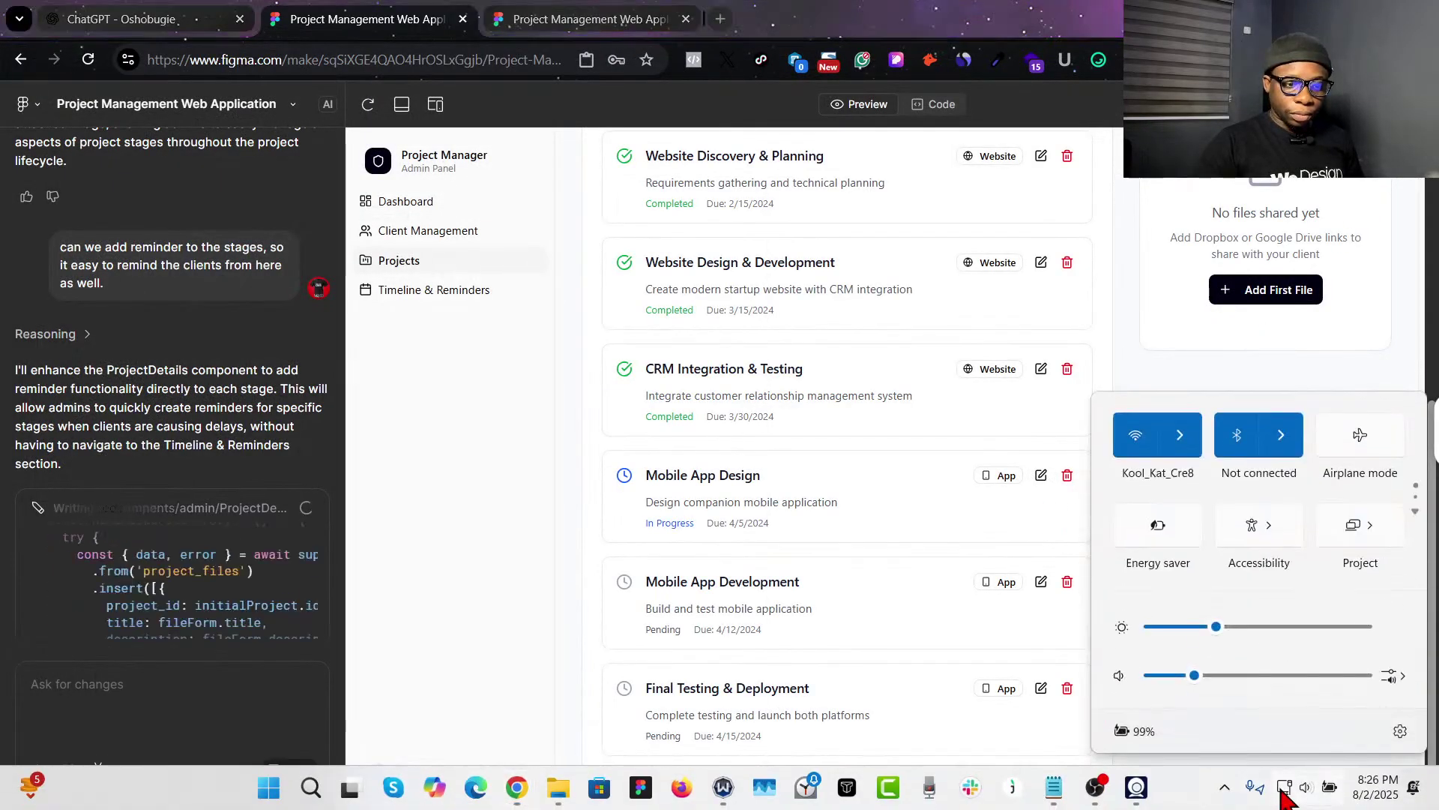
click(1284, 794)
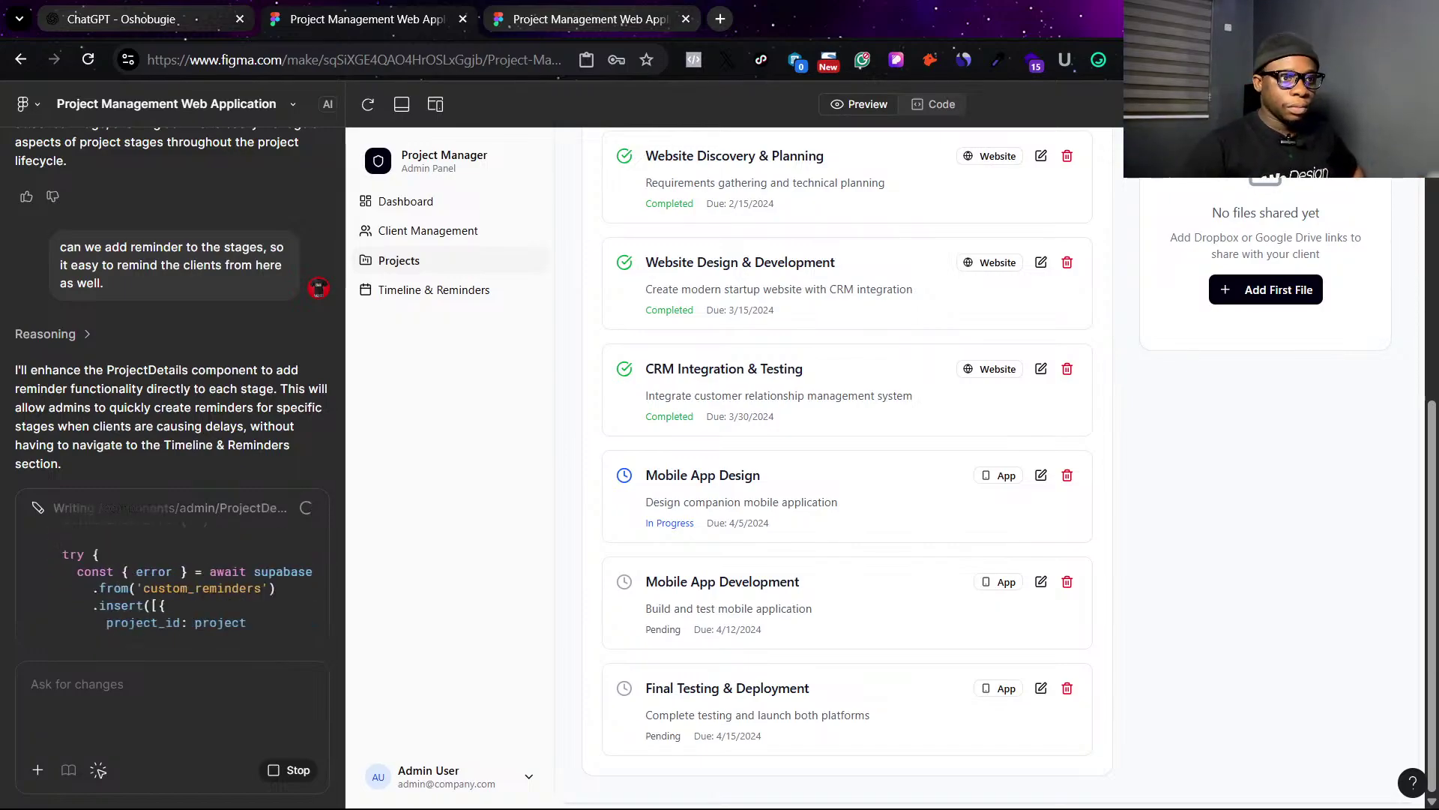
mouse_move(1256, 796)
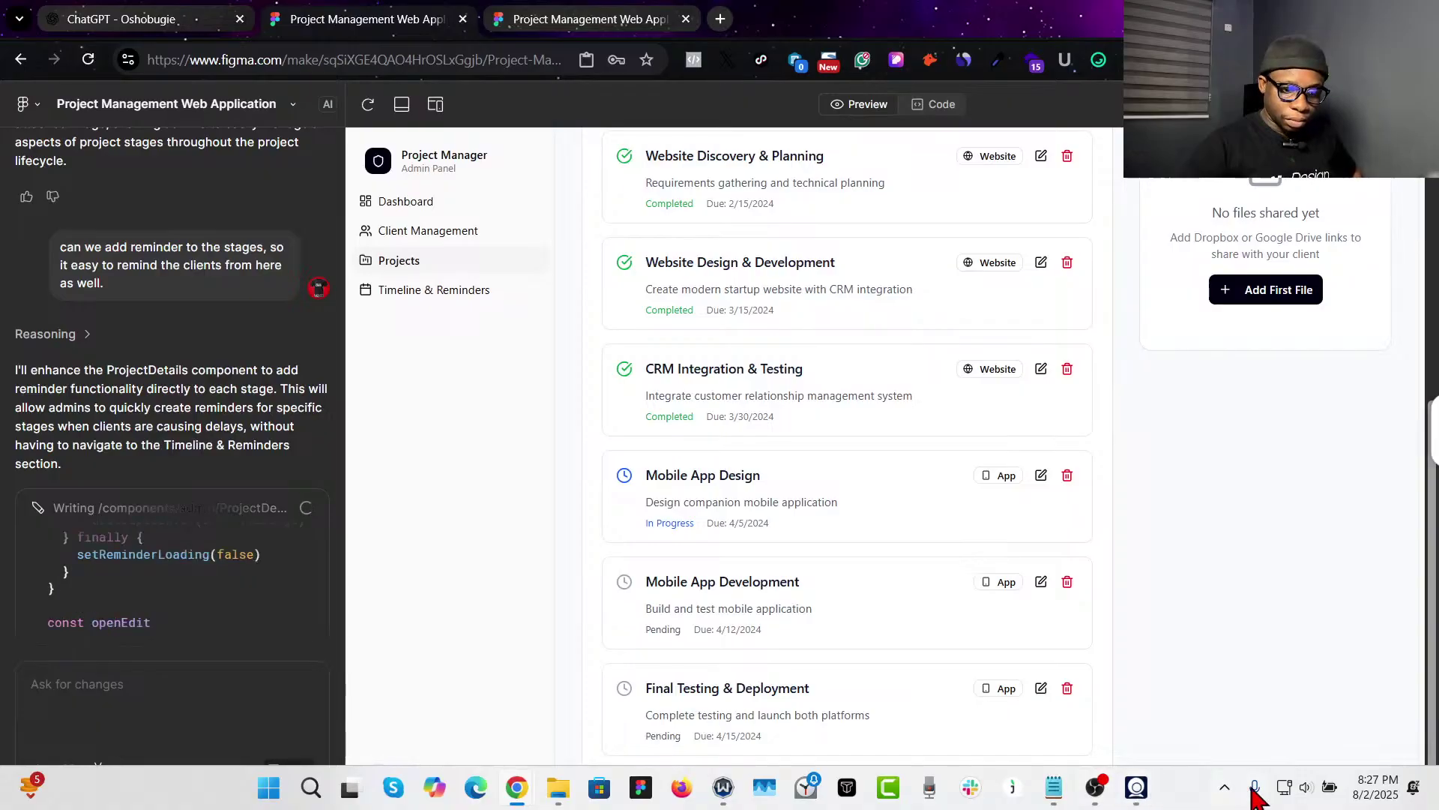
click(1284, 787)
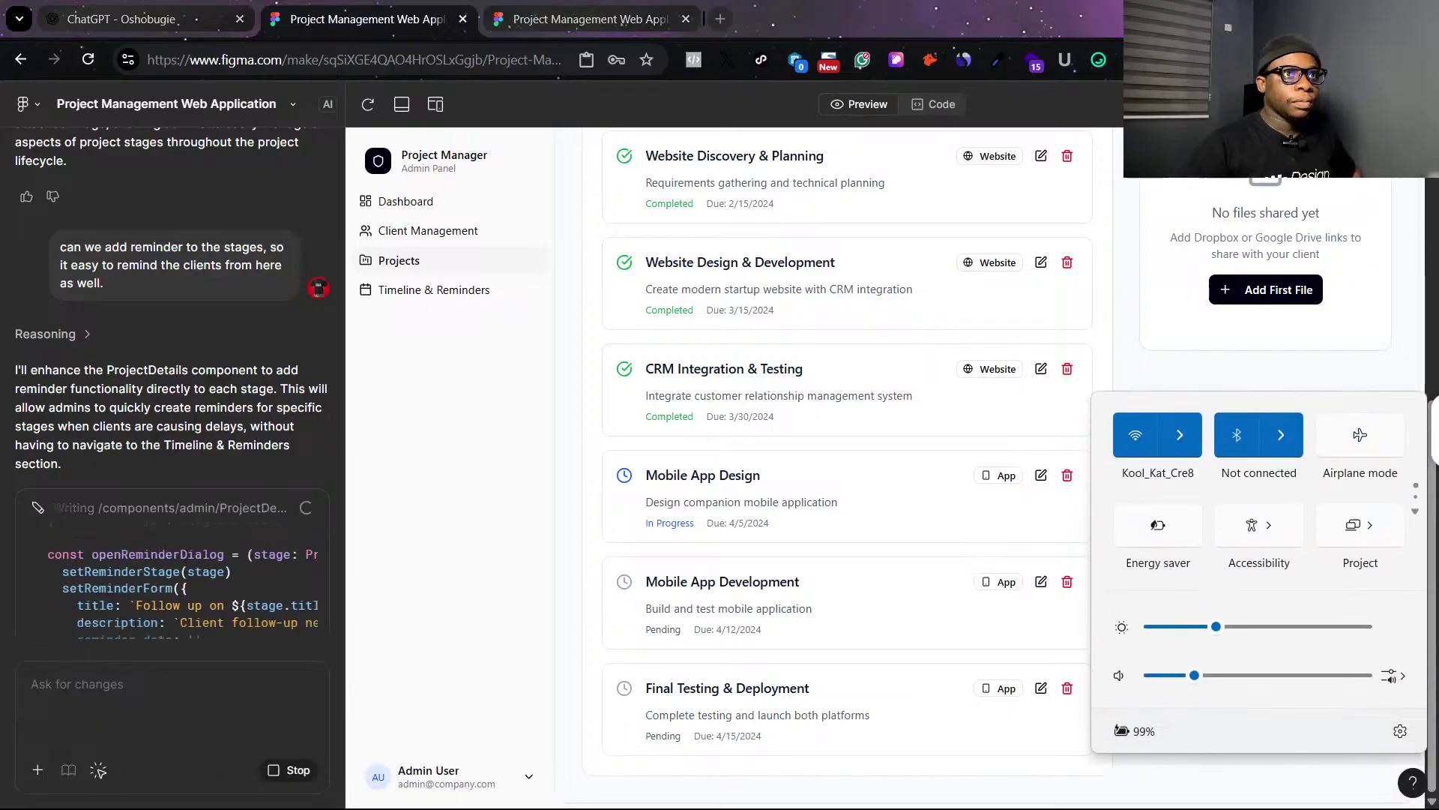
key(Escape)
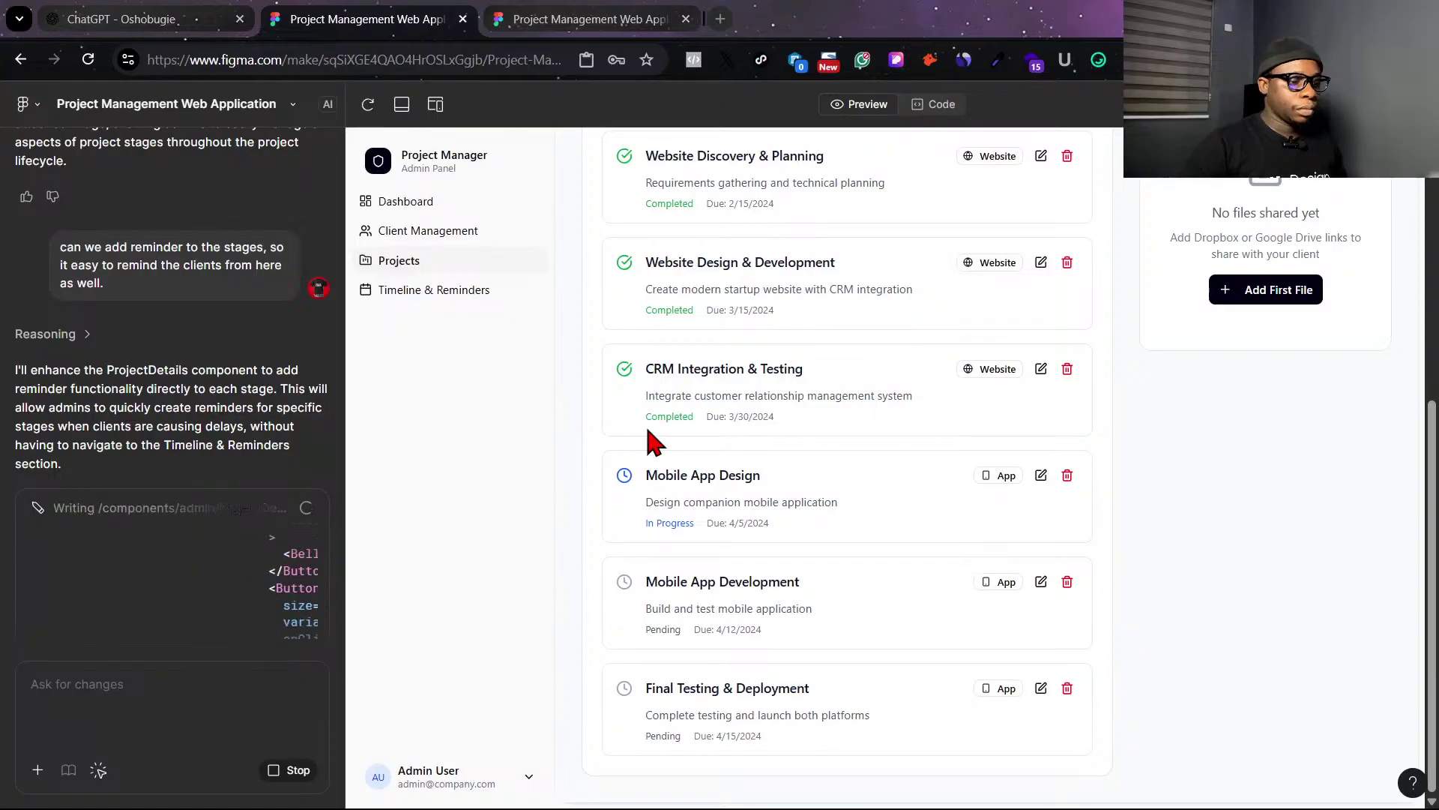
click(941, 105)
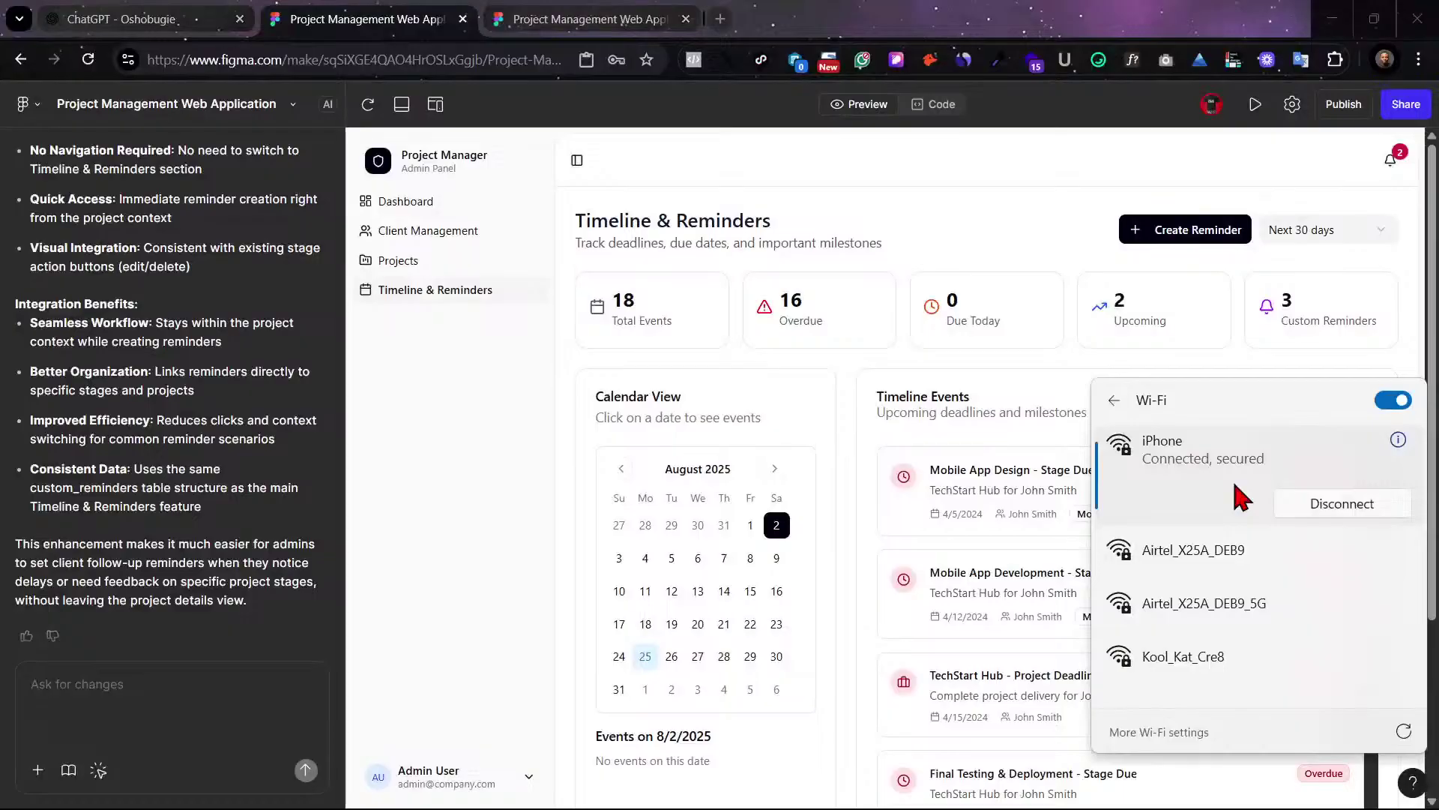
key(Escape)
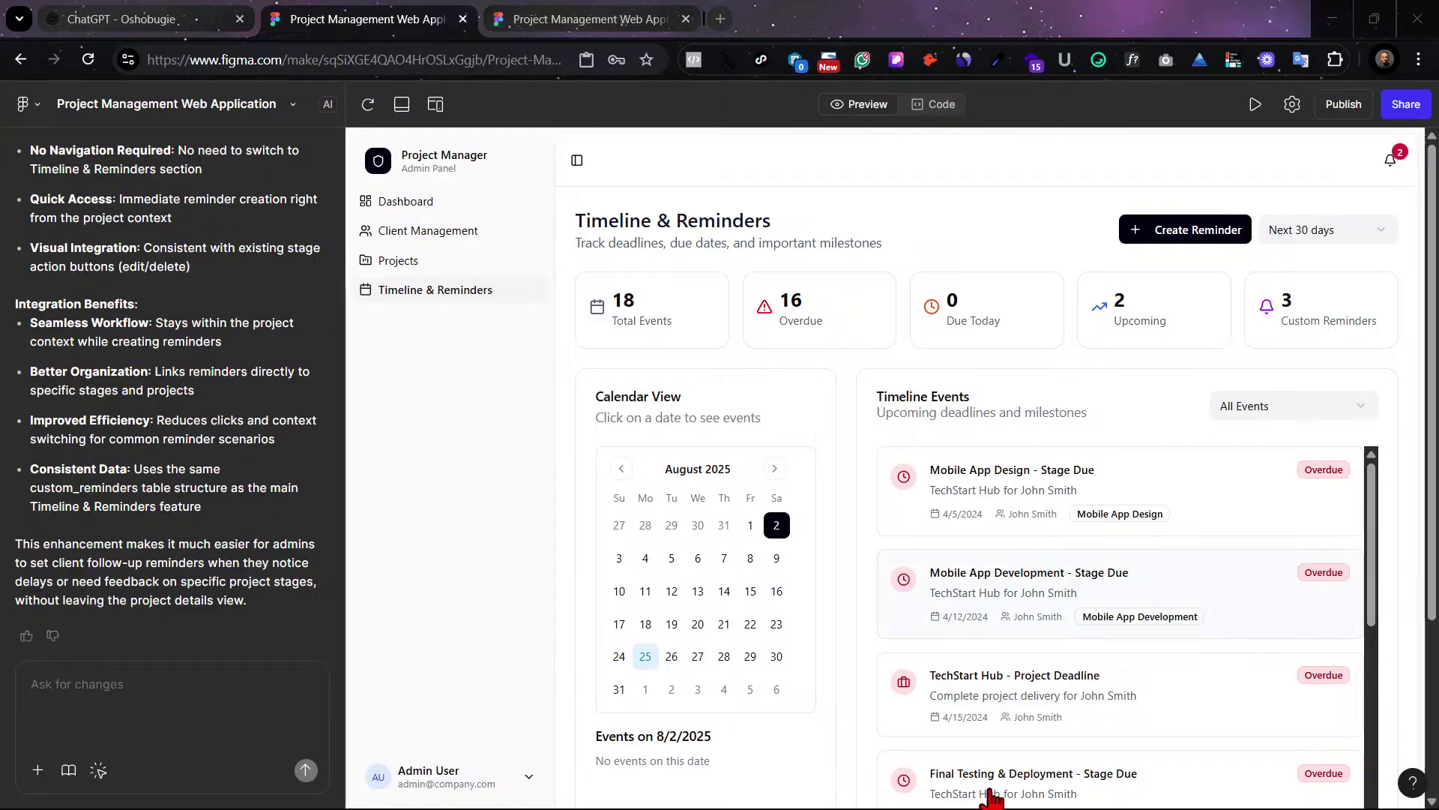
mouse_move(1035, 803)
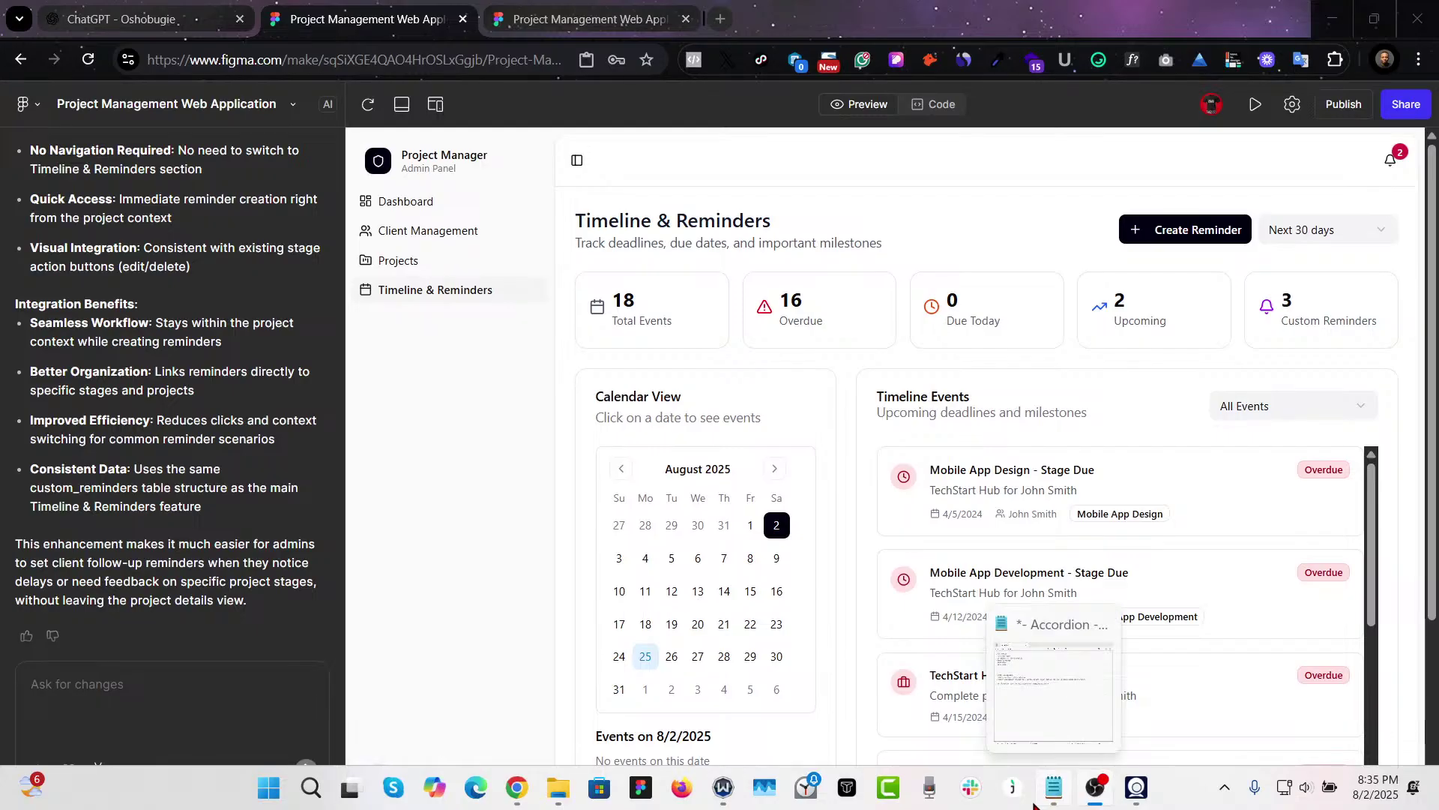